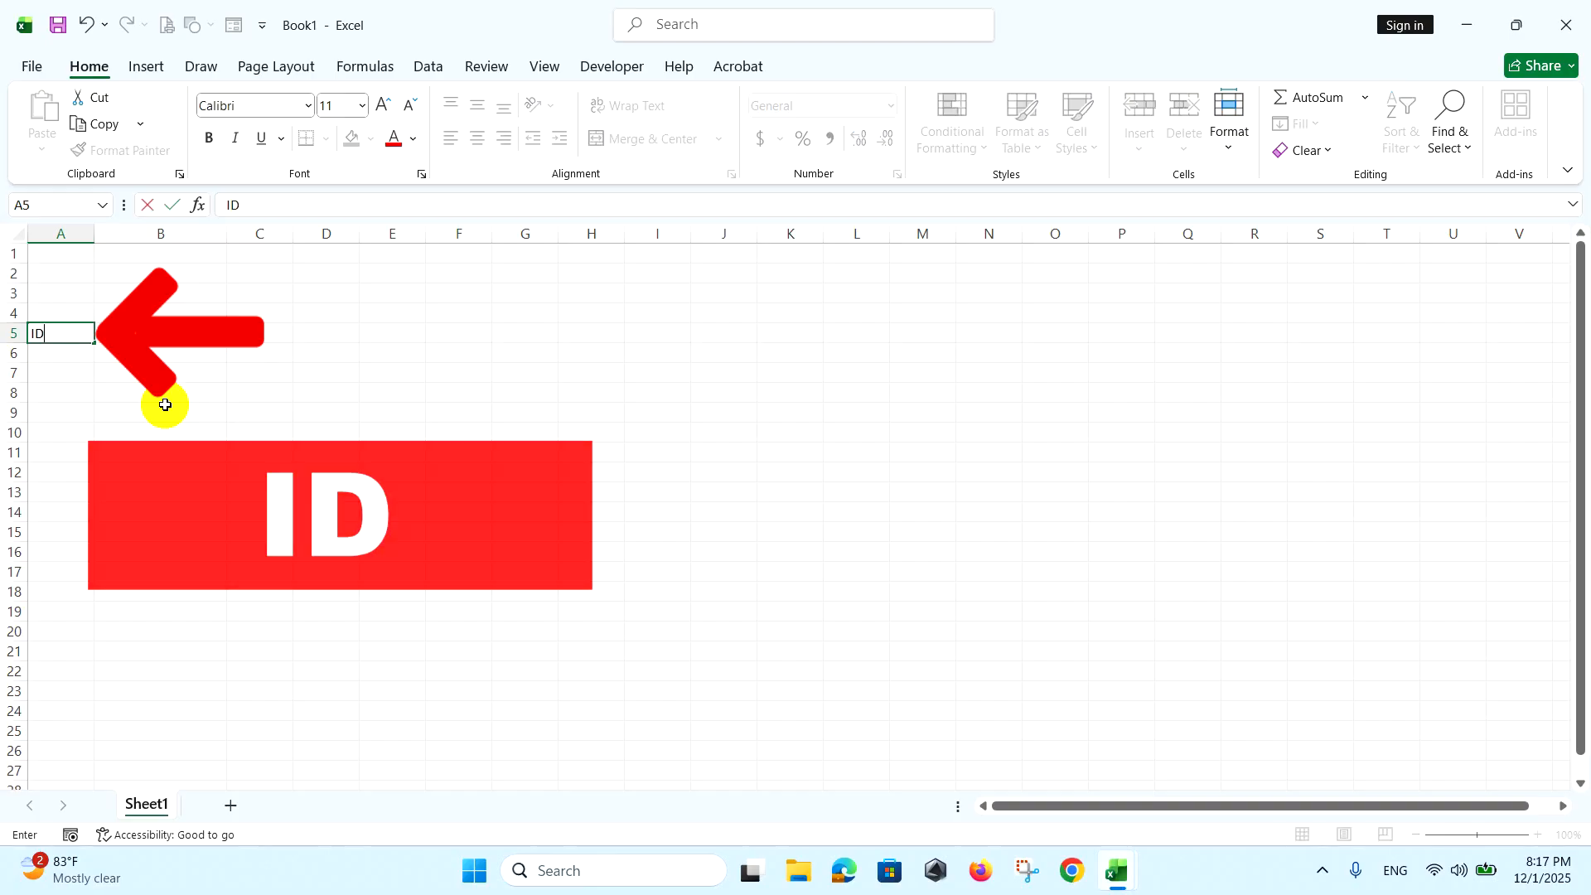
# Confirm the ID header and enter the header STUDENT NAME in cell B5
pyautogui.press('Tab')
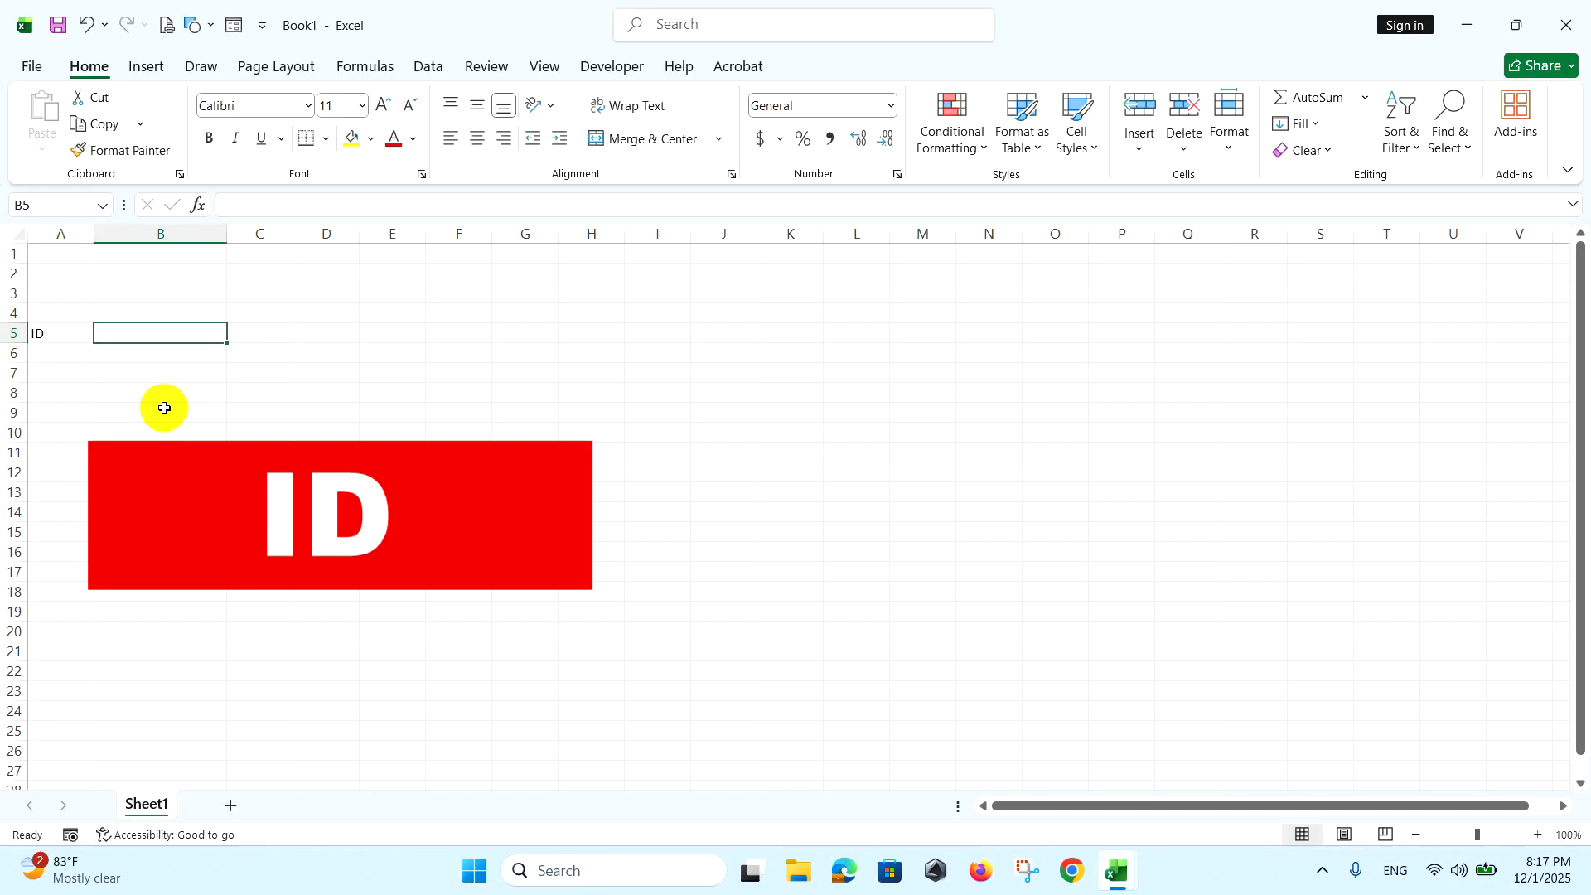
pyautogui.write('STU')
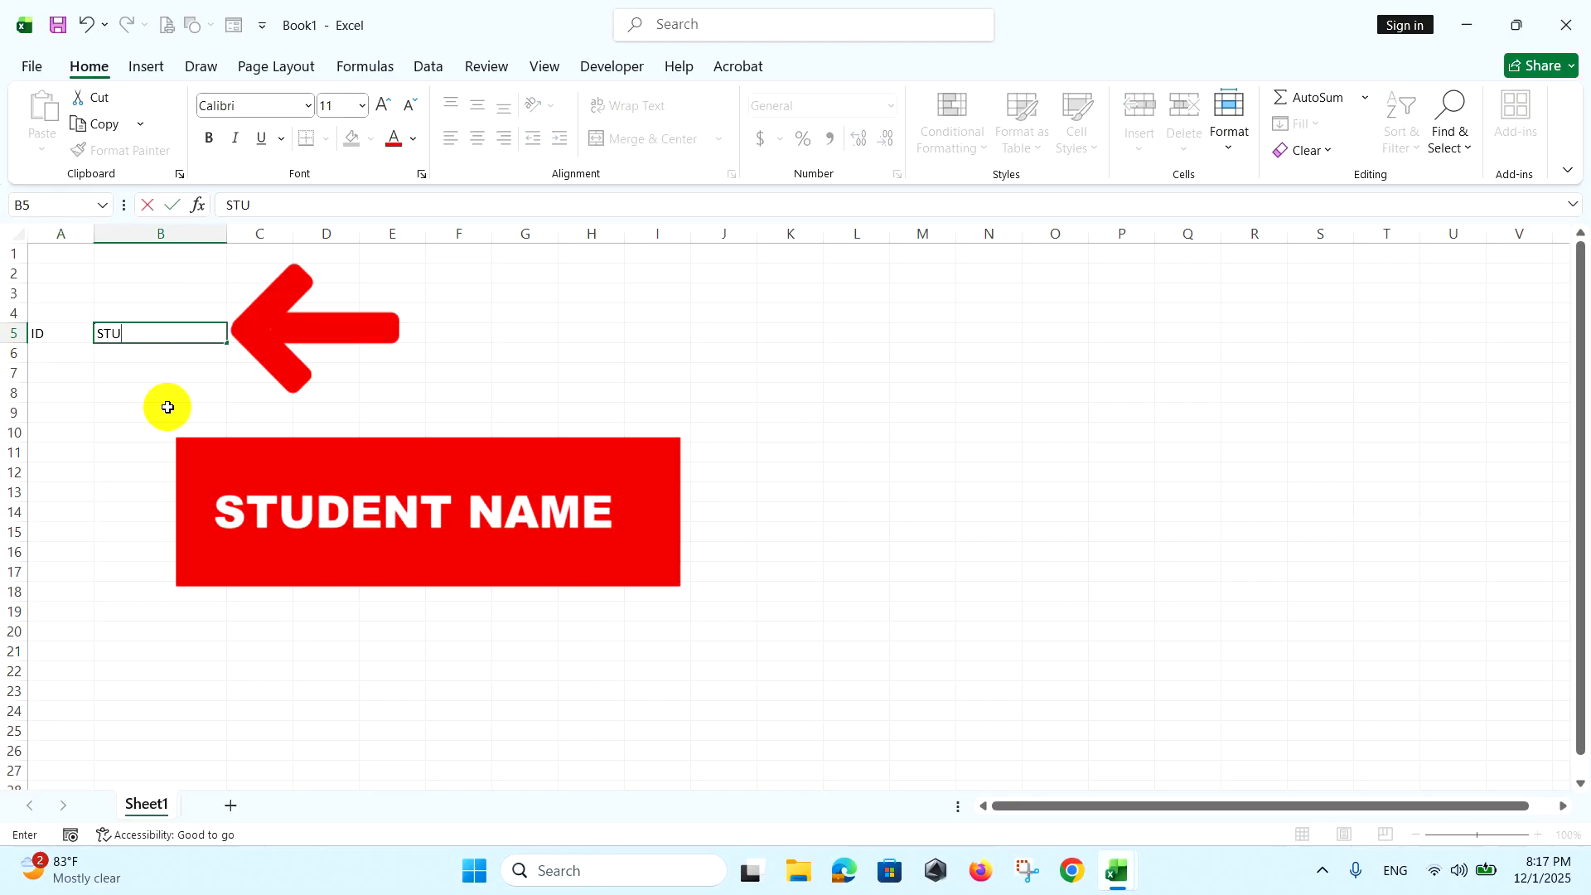
pyautogui.write('DENT NAME')
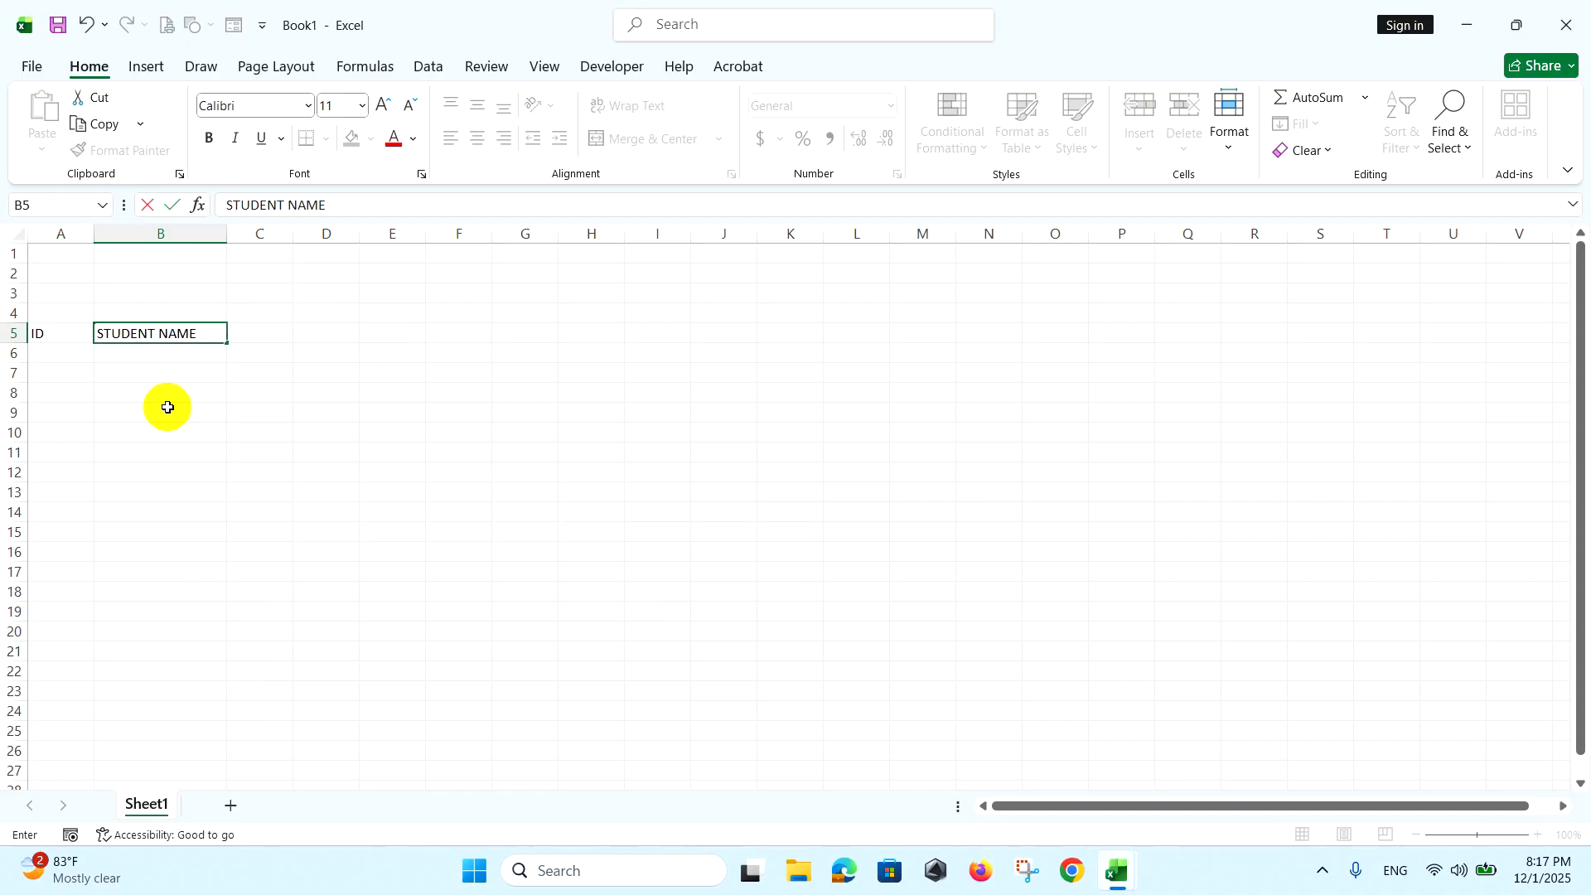
# Enter the headers GENDER in C5 and DATE OF BIRTH in D5, widening column D to fit its text
pyautogui.doubleClick(265, 332)
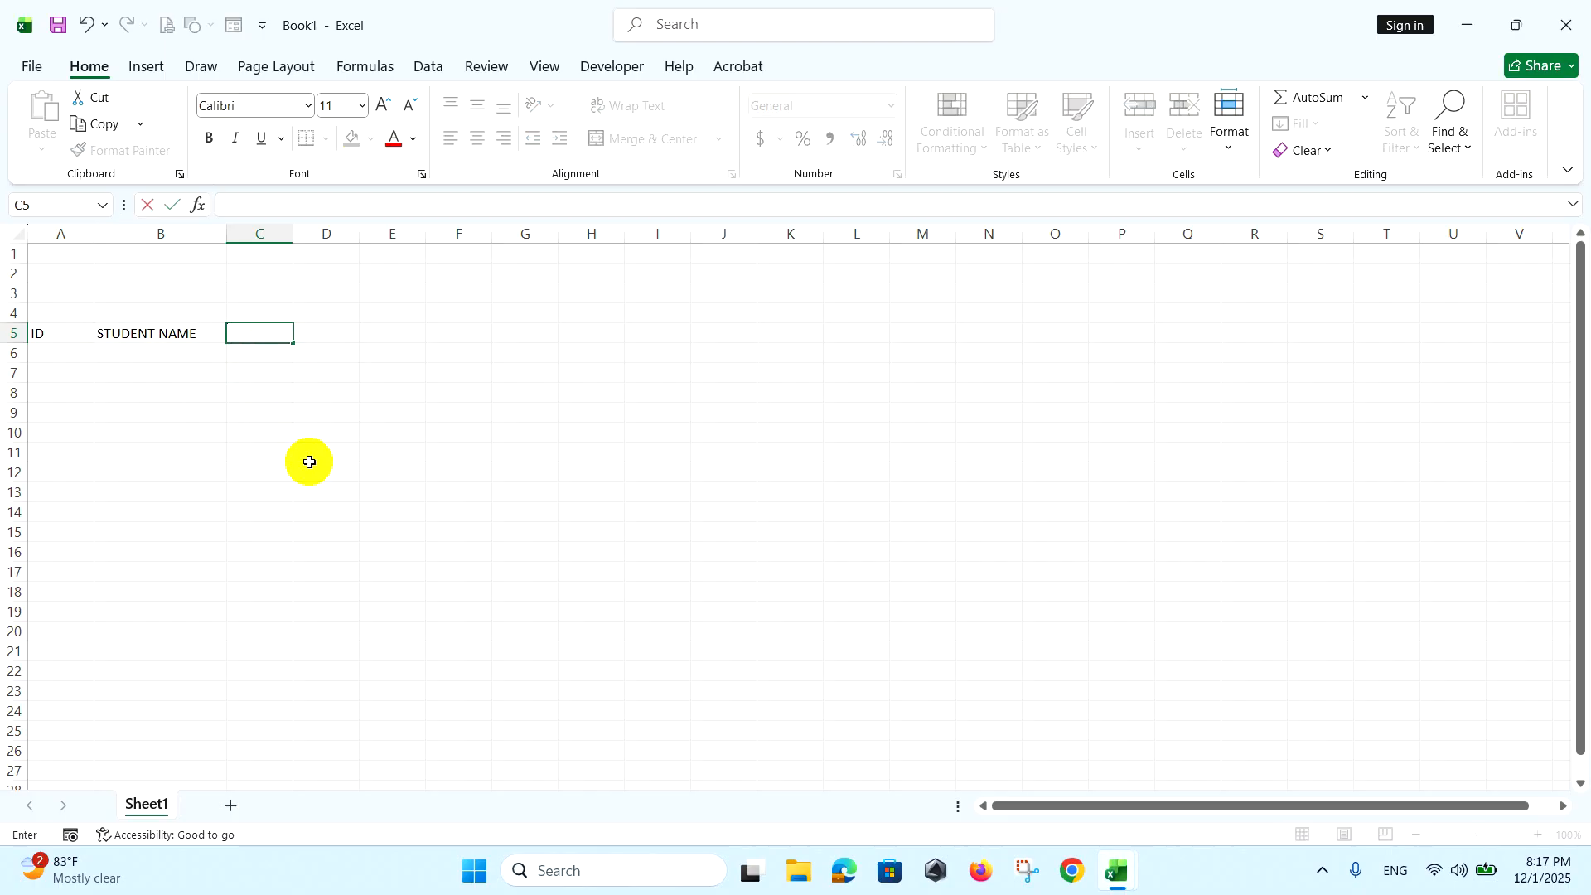
pyautogui.write('GENDER')
pyautogui.press('Tab')
pyautogui.write('DATE OF BIRTH')
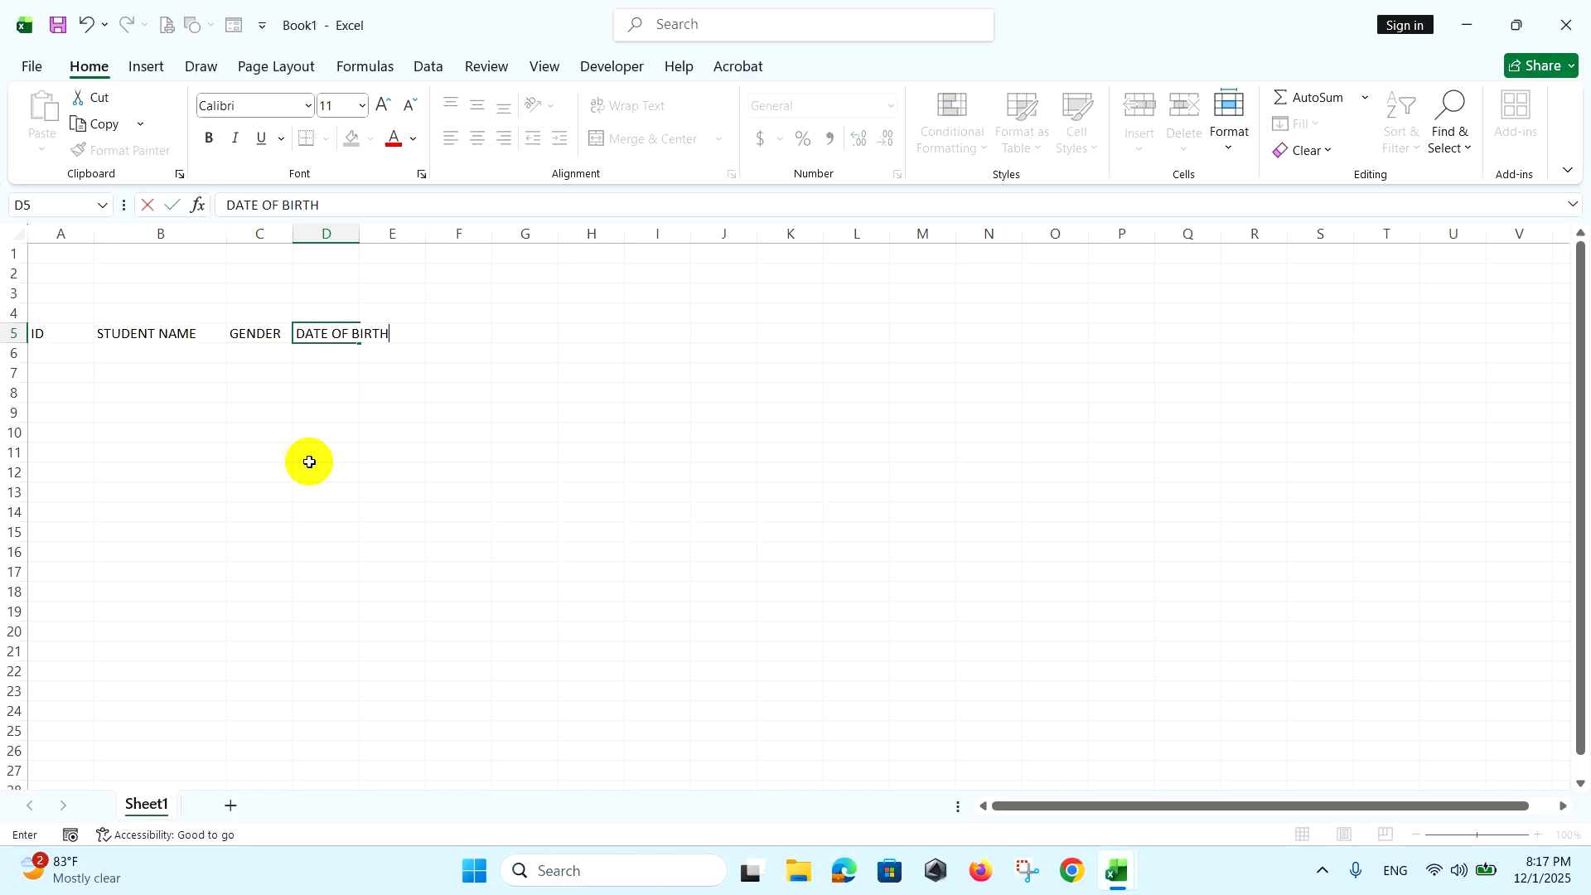
pyautogui.press('Tab')
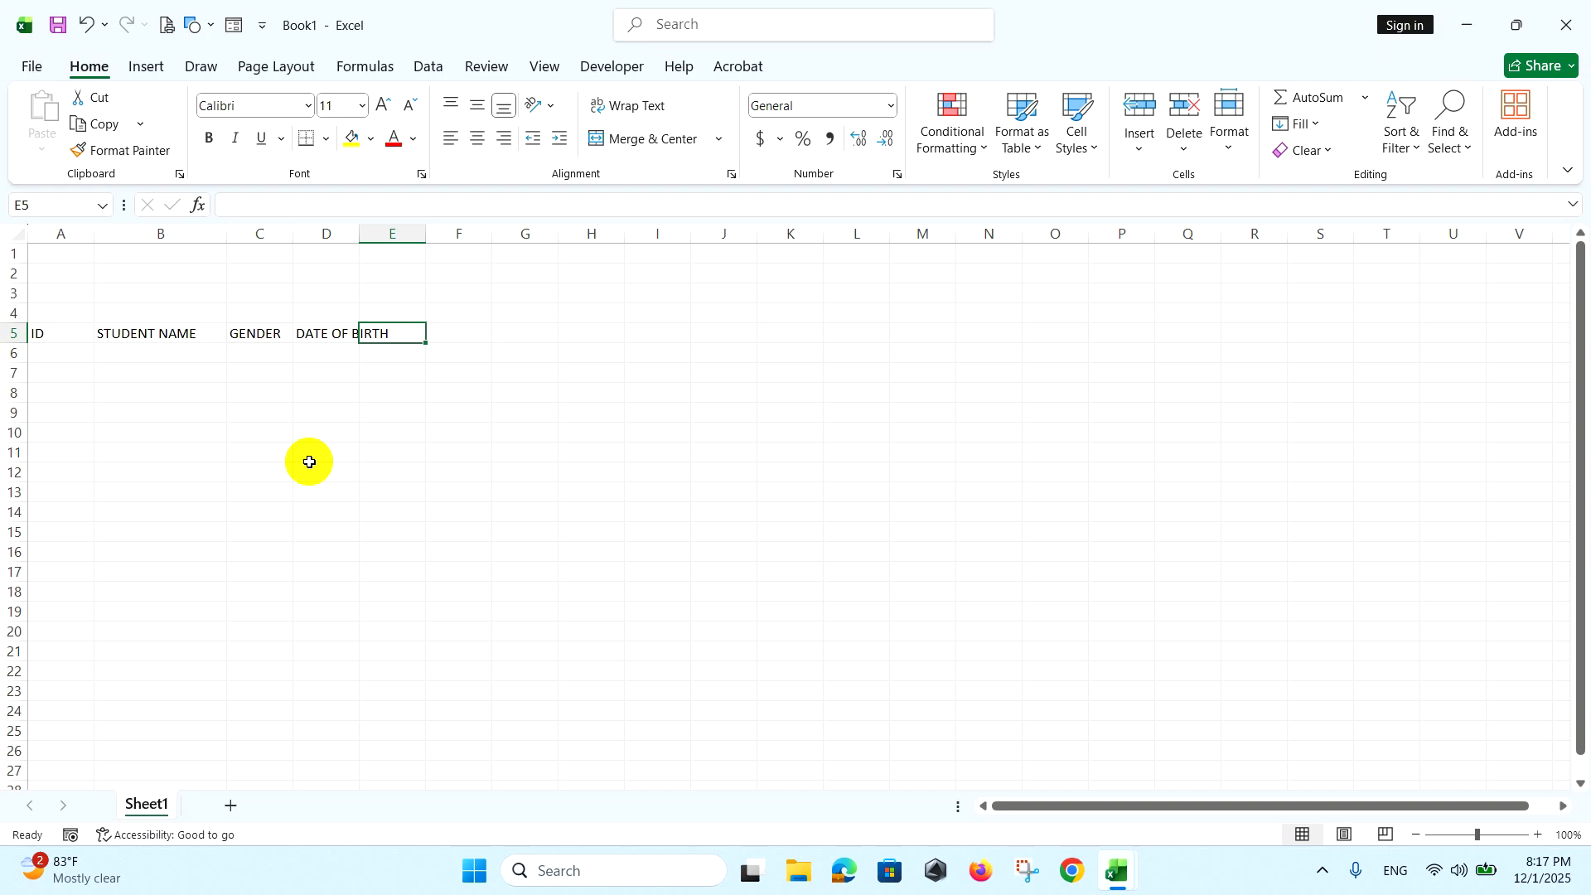
pyautogui.moveTo(359, 233); pyautogui.dragTo(409, 245)
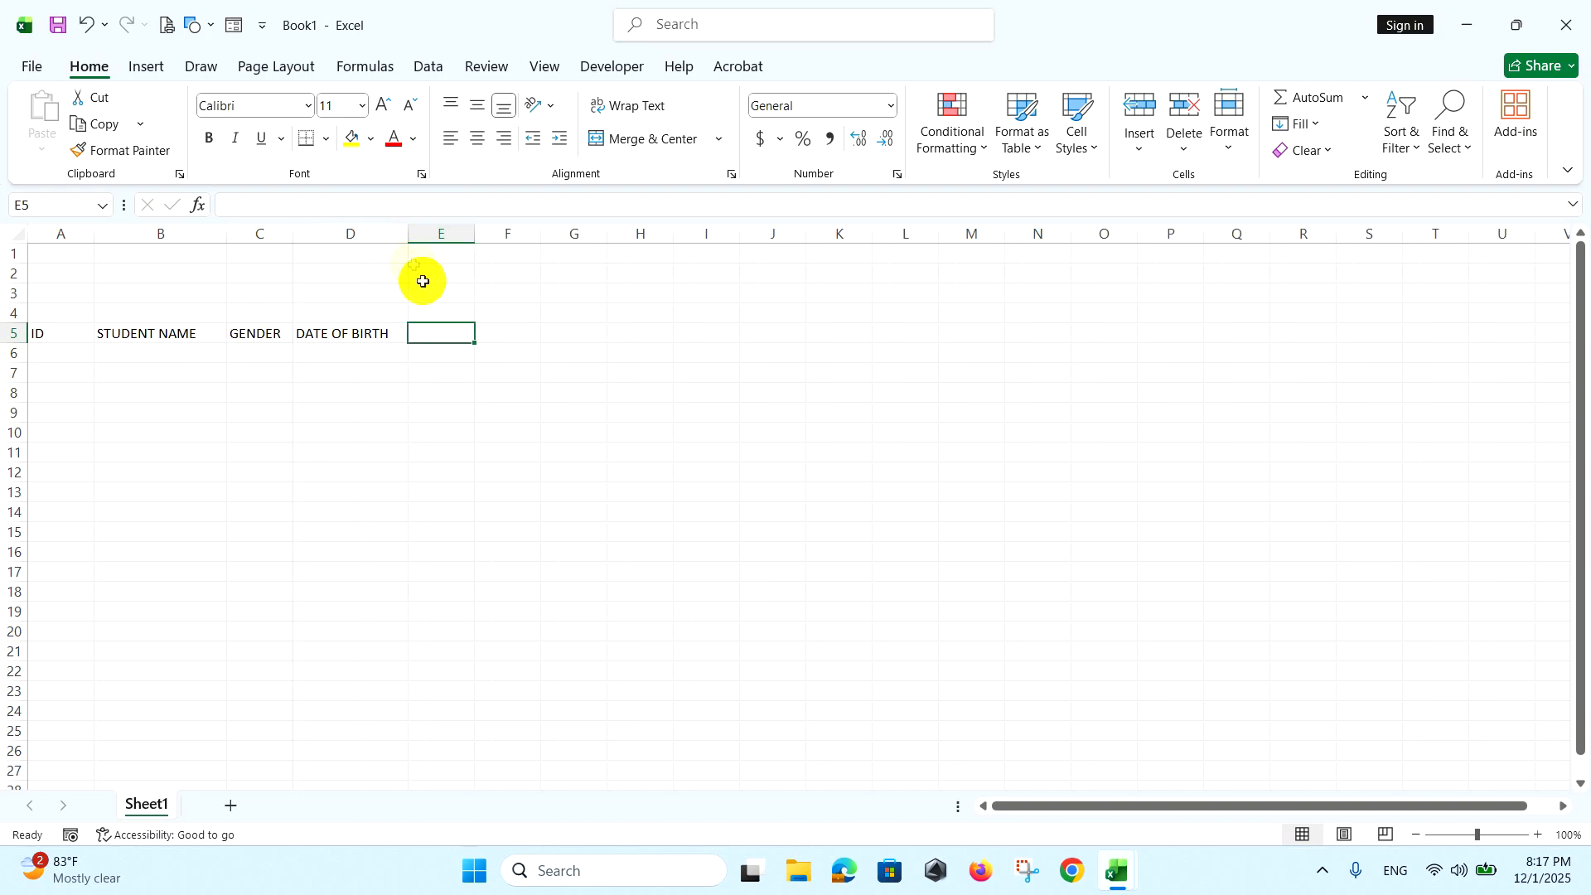
# Enter the headers AGE in E5 and E-MAIL in F5
pyautogui.write('AGE')
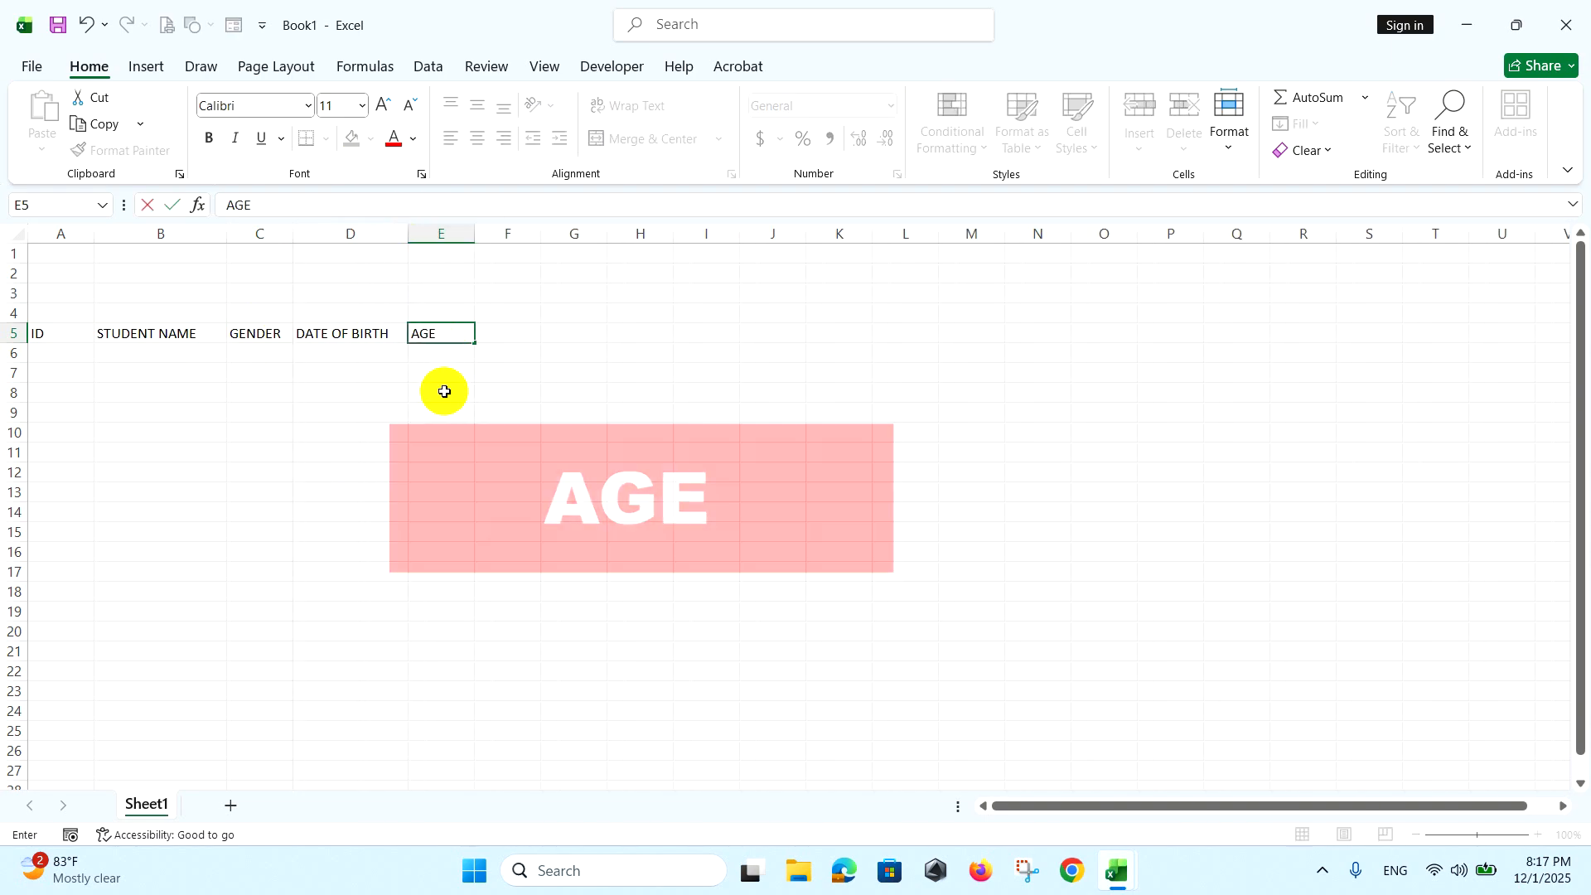
pyautogui.press('Tab')
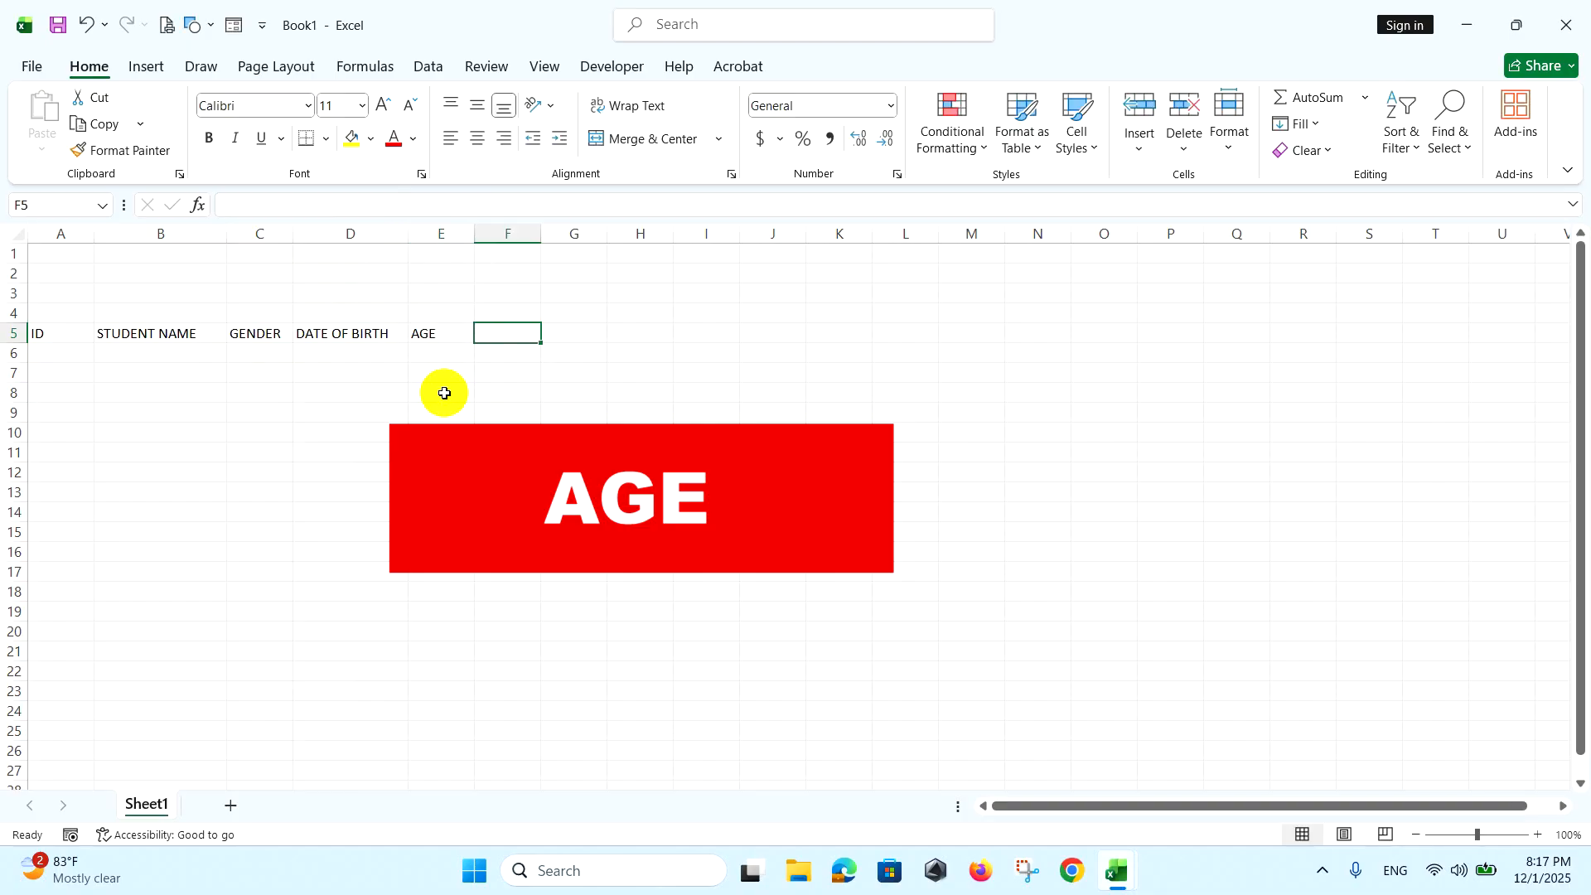
pyautogui.write('E')
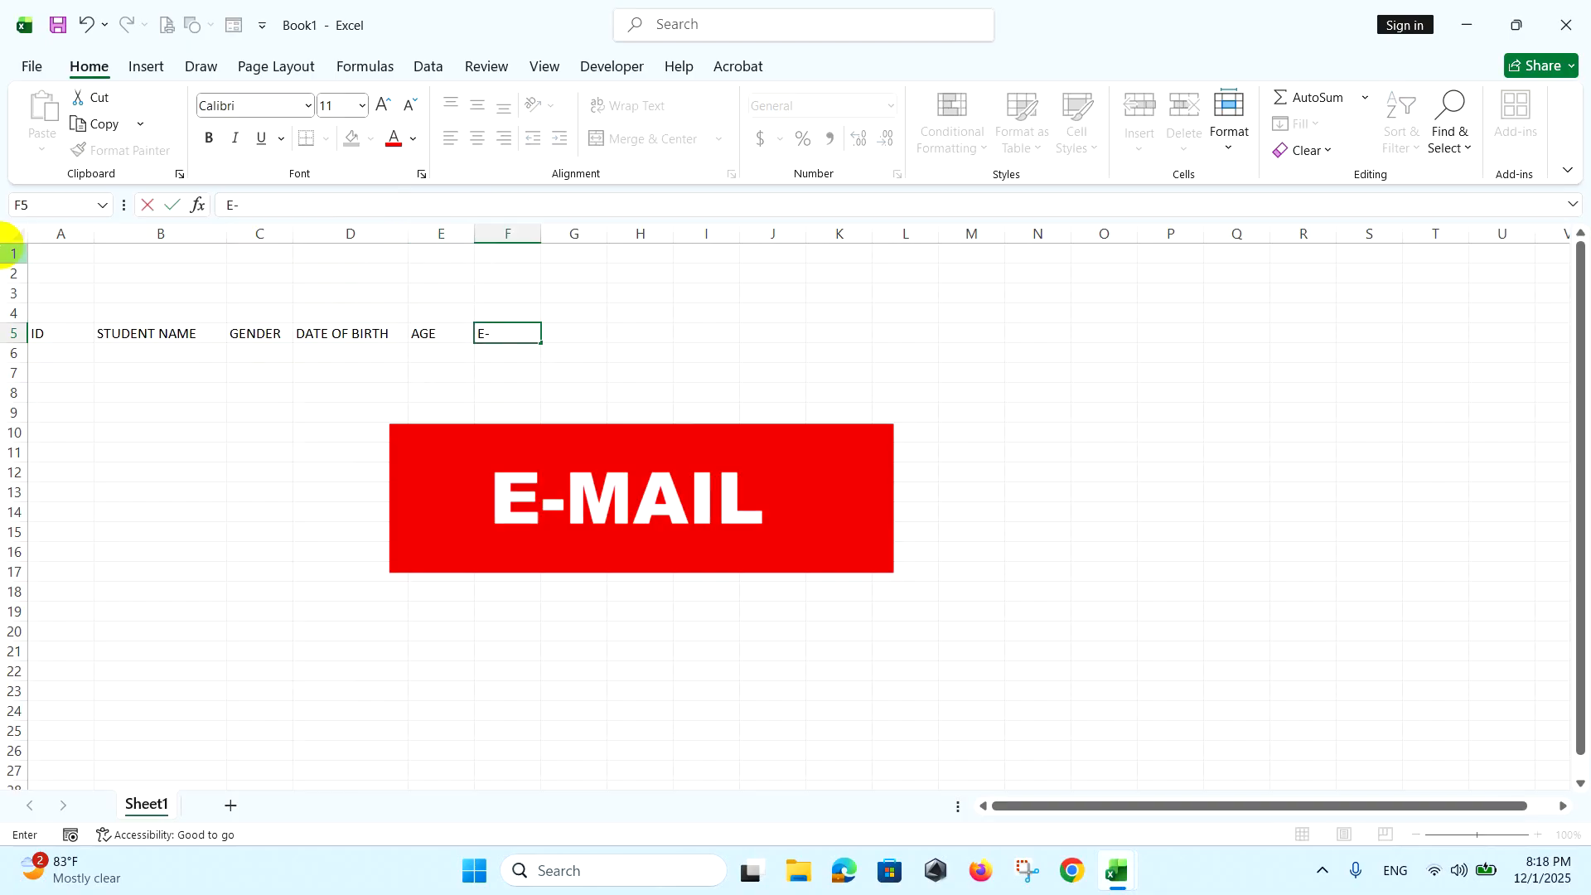
pyautogui.write('-MAIL')
pyautogui.press('Tab')
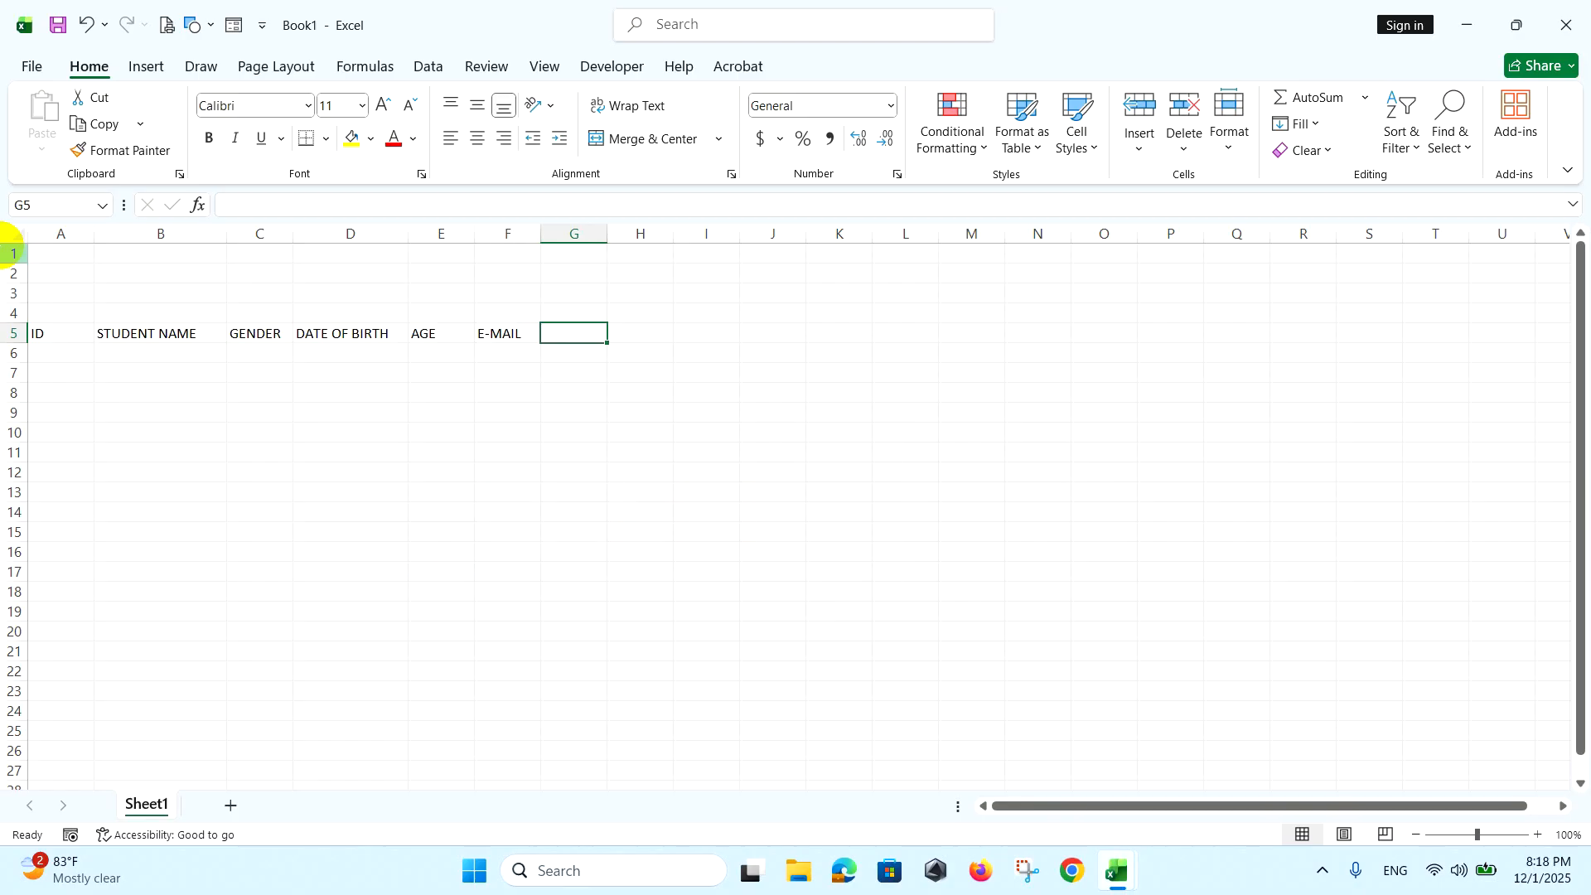
# Enter the header HOME PHONE in G5 and widen column G to fit it
pyautogui.write('HOME PHONE')
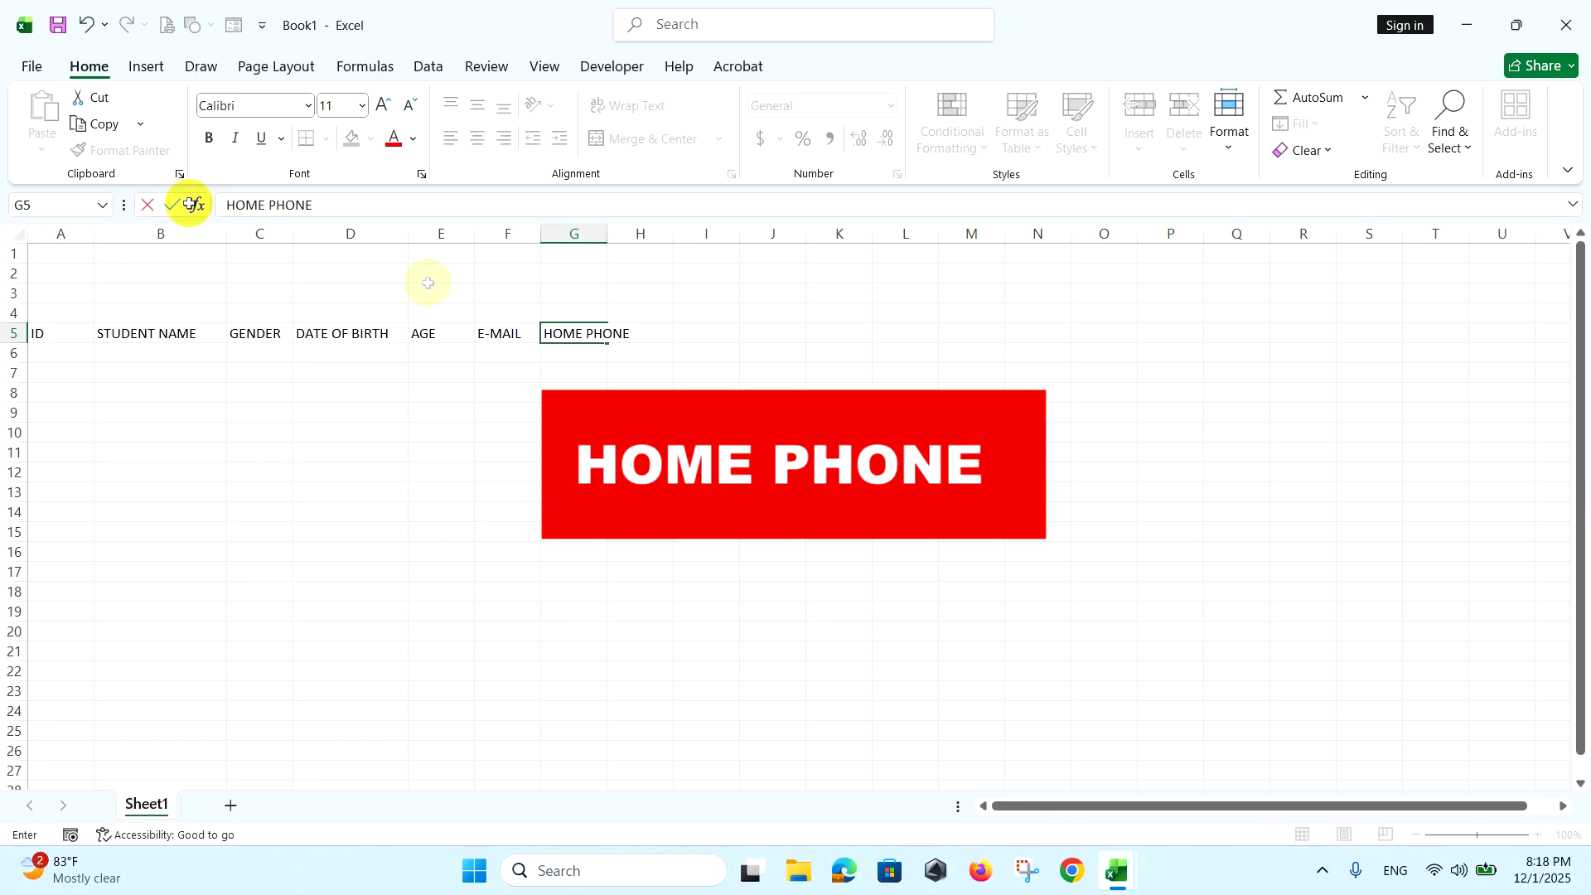
pyautogui.press('Tab')
pyautogui.press('Tab')
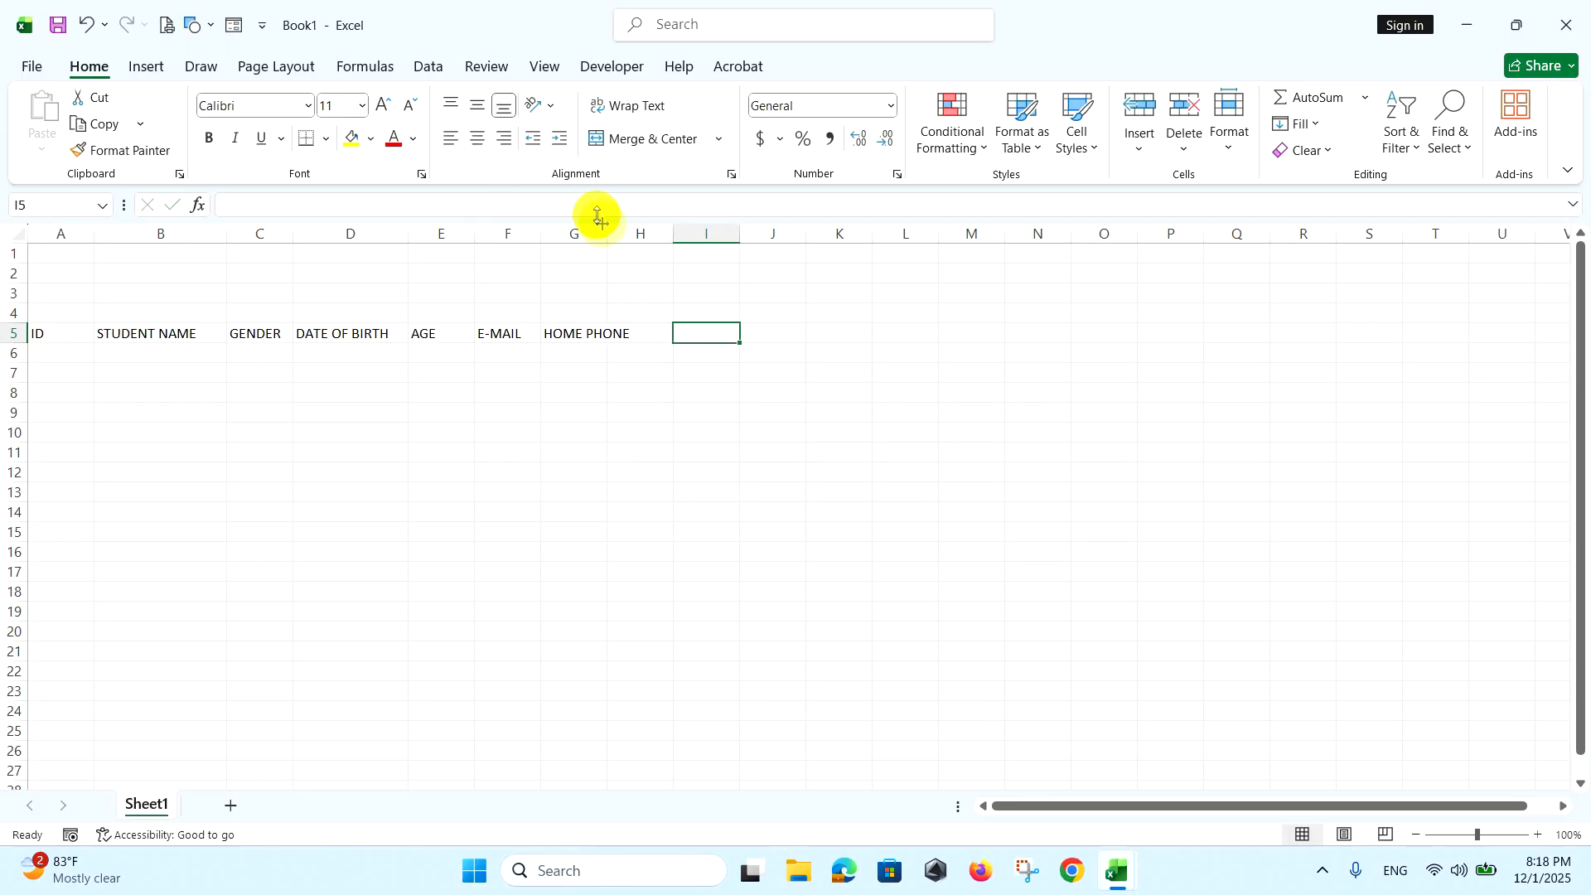
pyautogui.moveTo(607, 233); pyautogui.dragTo(651, 240)
# Enter the headers ADDRESS in H5 and GUARDIAN in I5, widening column I to fit its text
pyautogui.click(685, 332)
pyautogui.write('ADDR')
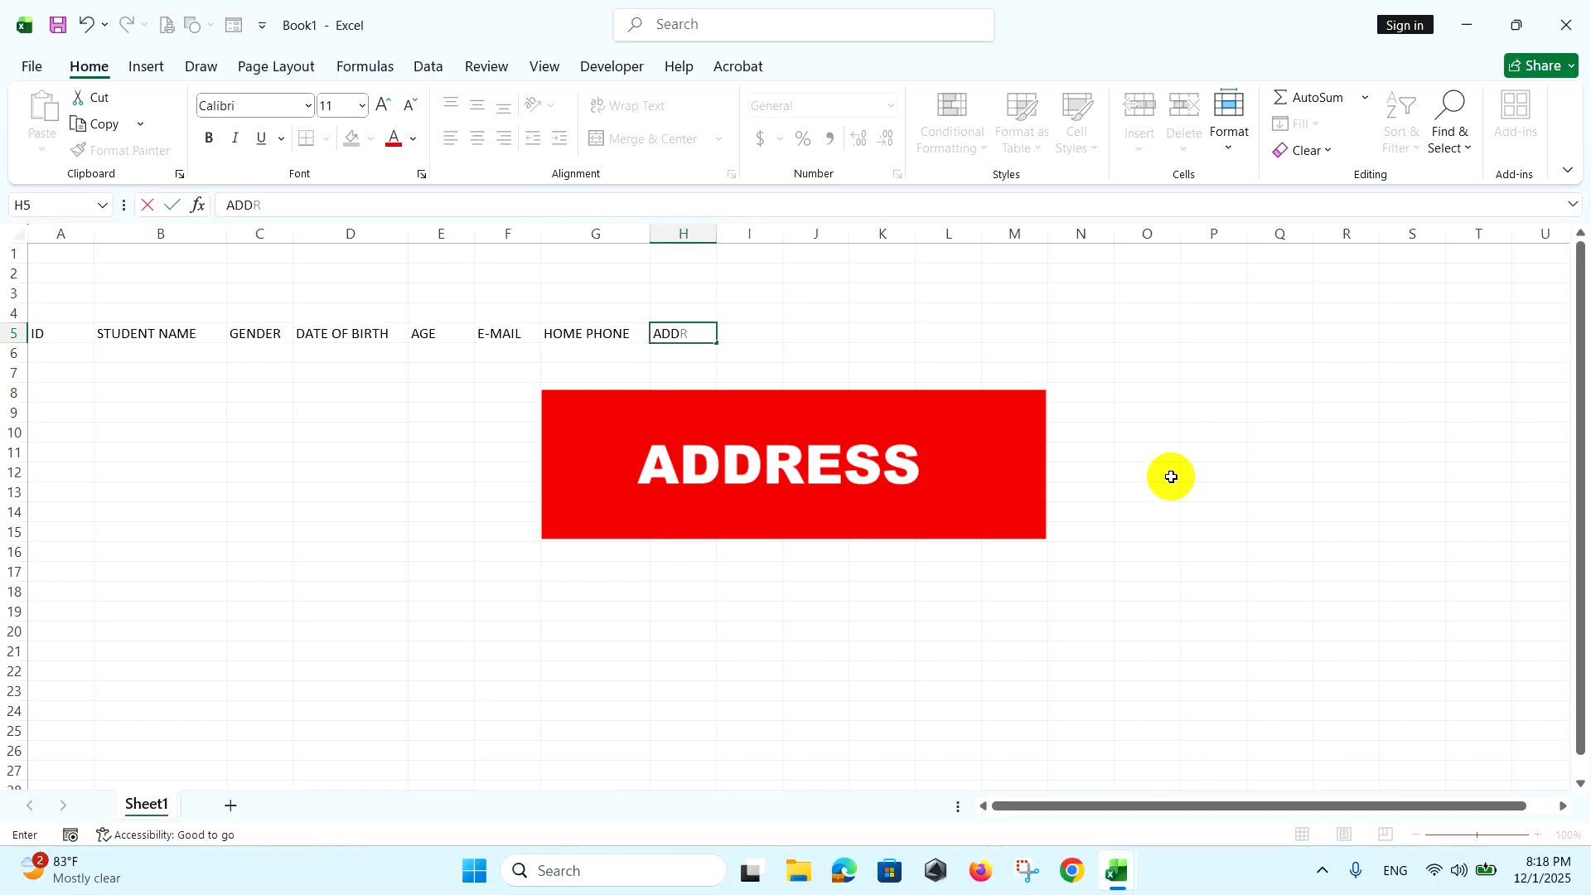
pyautogui.write('ESS')
pyautogui.press('Tab')
pyautogui.write('G')
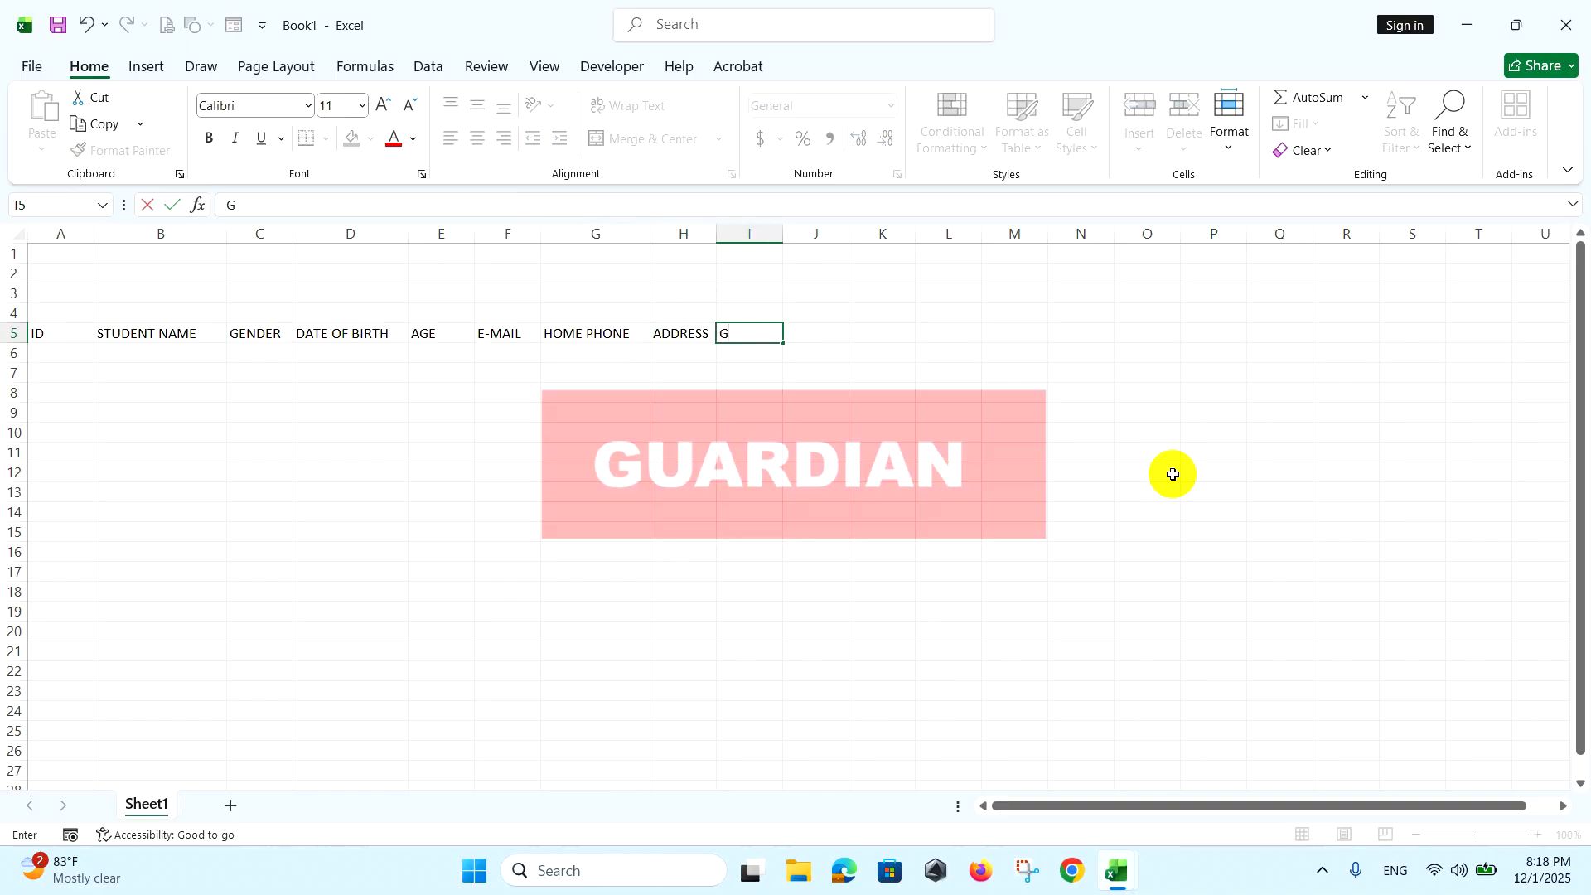
pyautogui.write('UARDIAN')
pyautogui.press('Tab')
pyautogui.moveTo(786, 231); pyautogui.dragTo(817, 233)
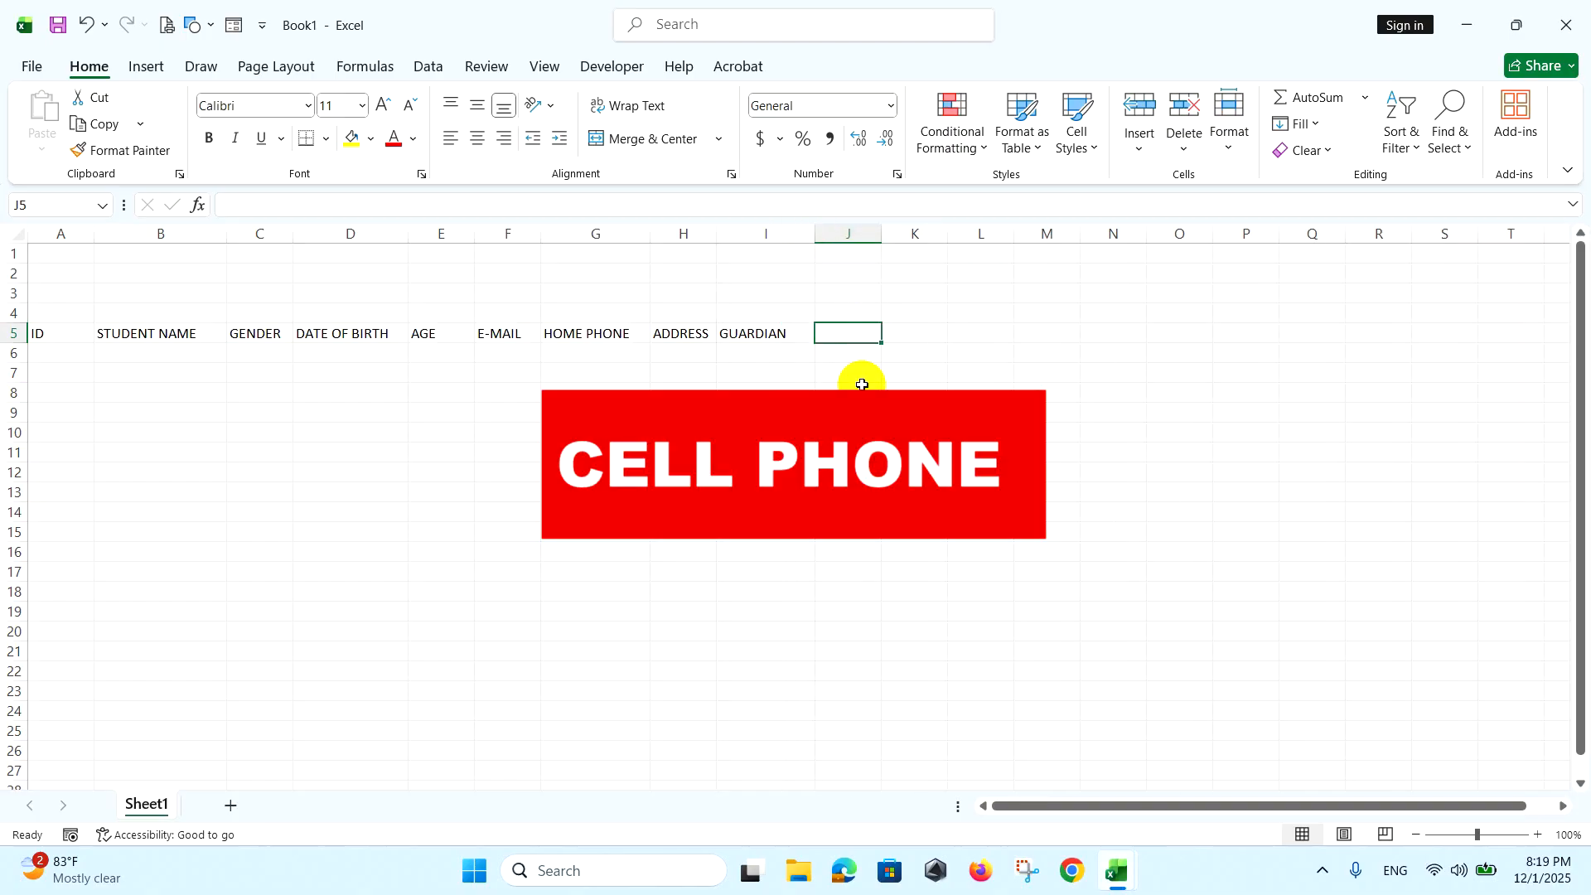
# Enter the header CELL PHONE in J5 and widen column J to fit it
pyautogui.write('CELL PHONE')
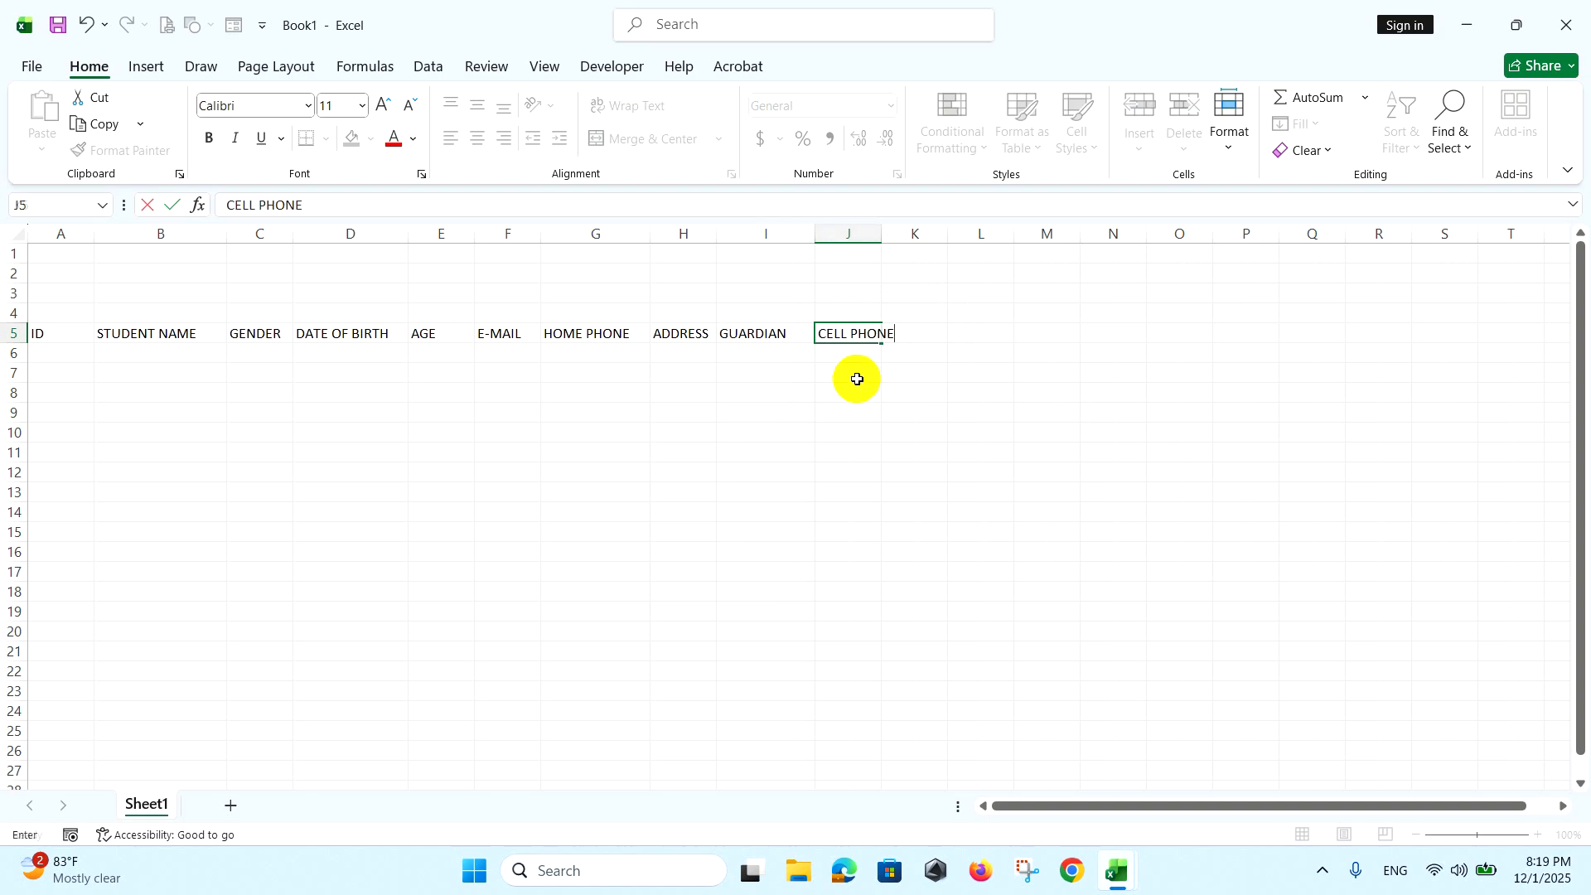
pyautogui.press('Tab')
pyautogui.moveTo(880, 233); pyautogui.dragTo(946, 240)
# Enter the header EMERGENCY CONTACT in K5 and widen column K slightly
pyautogui.write('E')
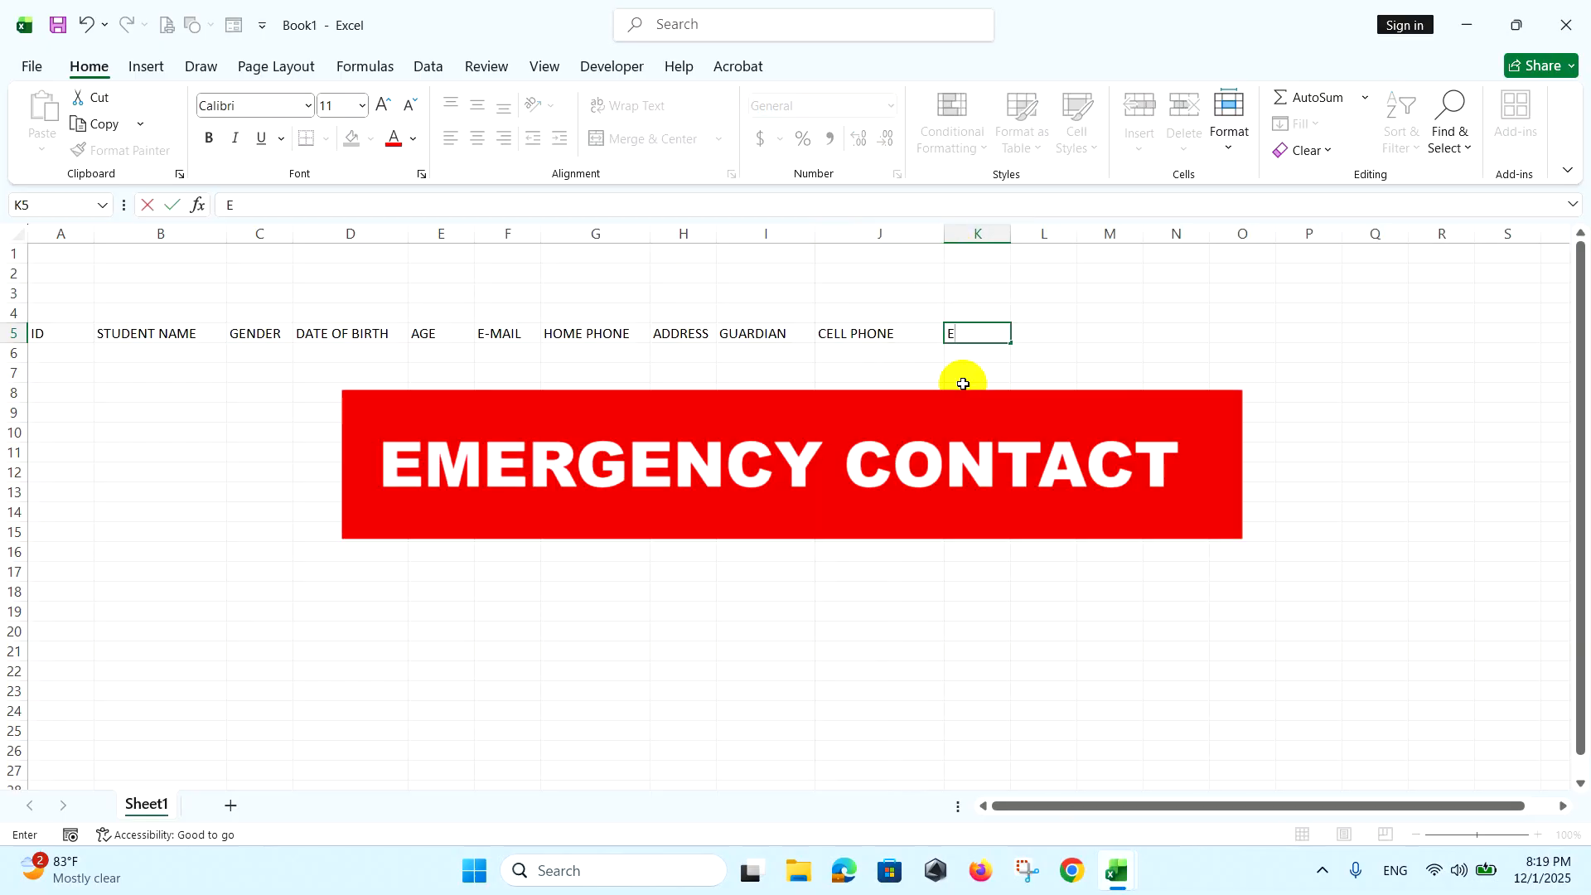
pyautogui.write('MERGENCY CONTACT')
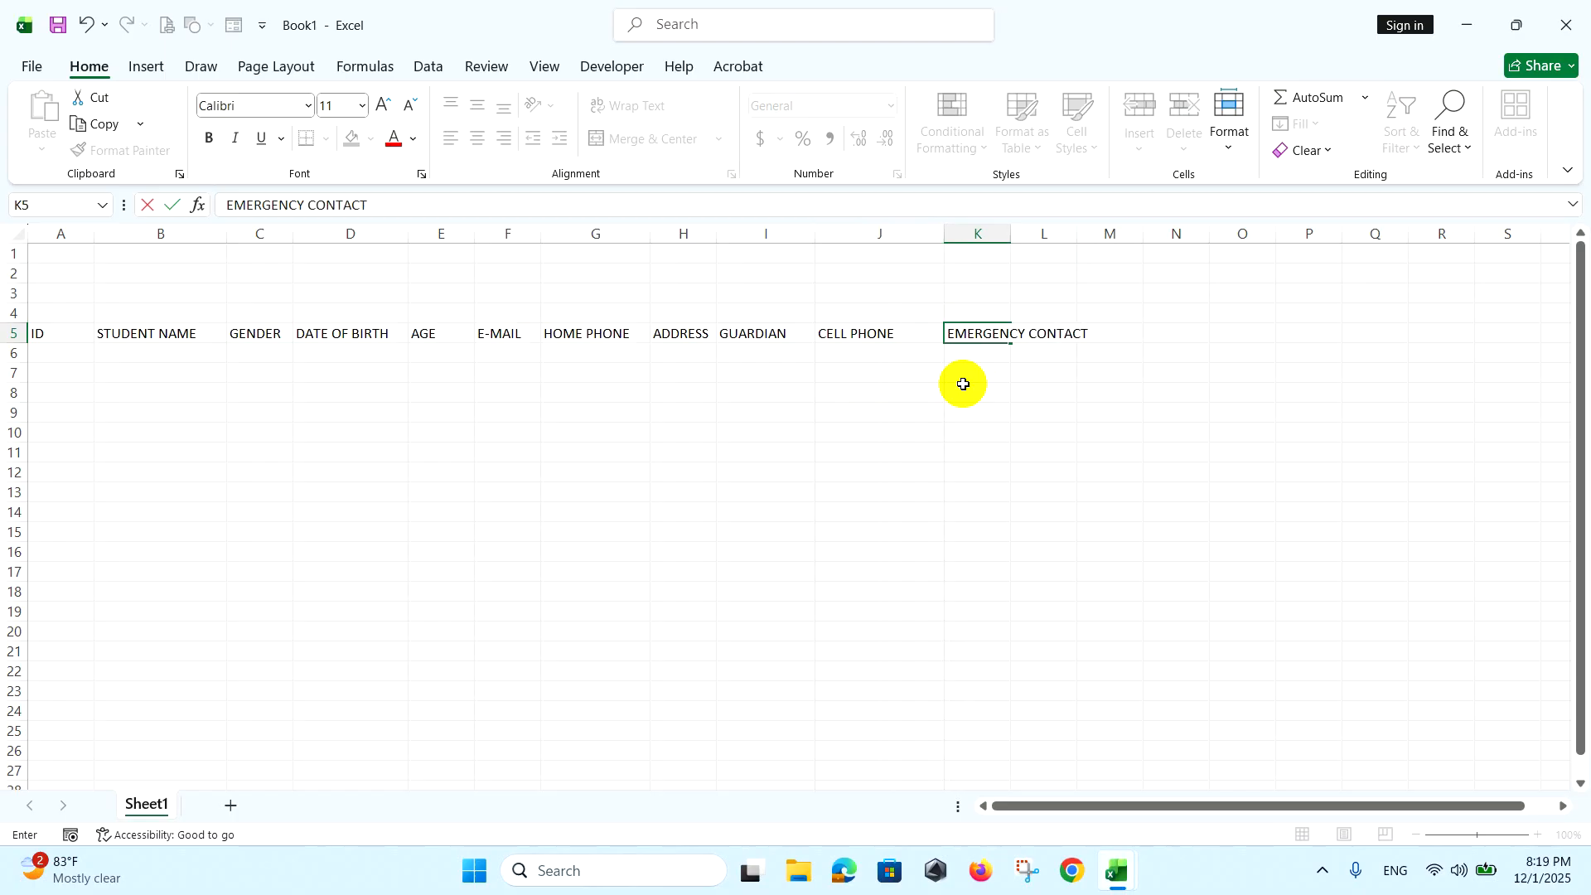
pyautogui.press('Return')
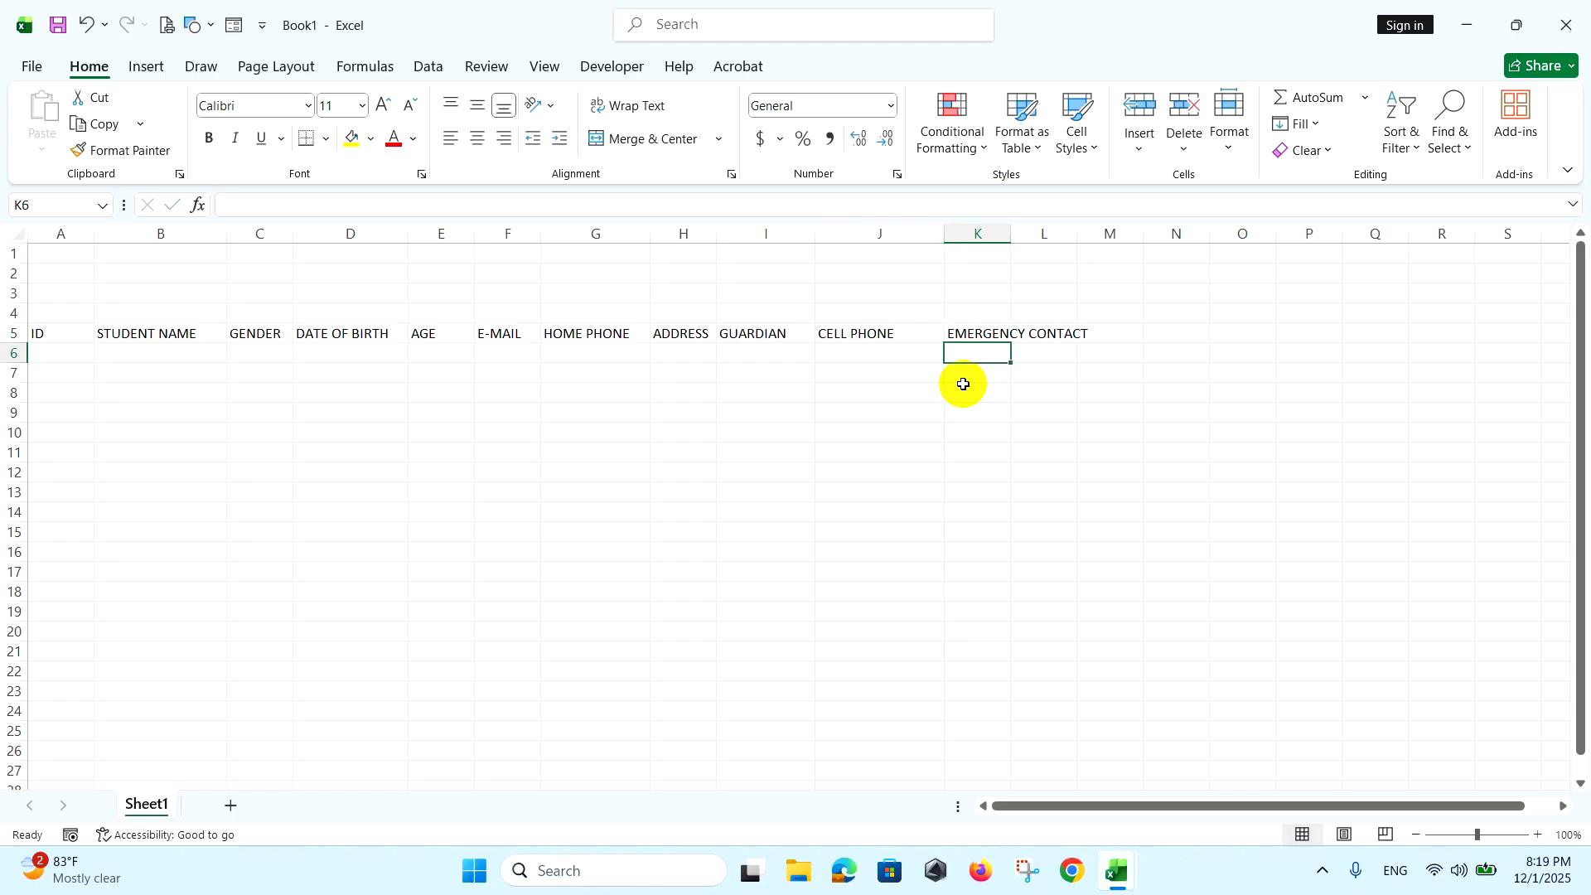
pyautogui.moveTo(1011, 235); pyautogui.dragTo(1049, 236)
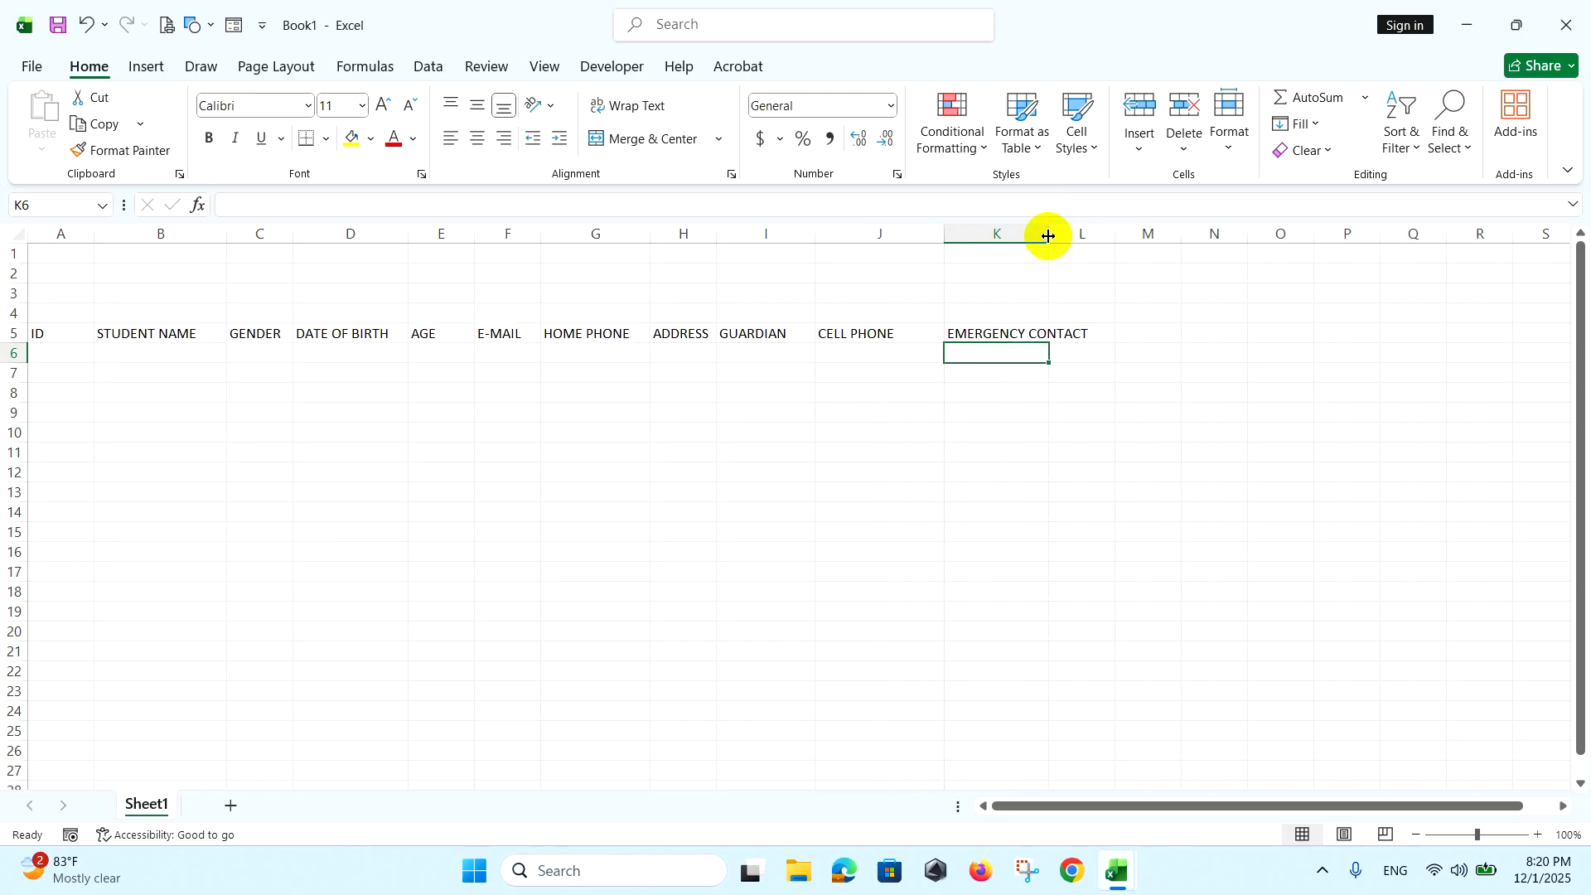
# Break the EMERGENCY CONTACT header in K5 into two lines, with CONTACT on the second line
pyautogui.doubleClick(1021, 332)
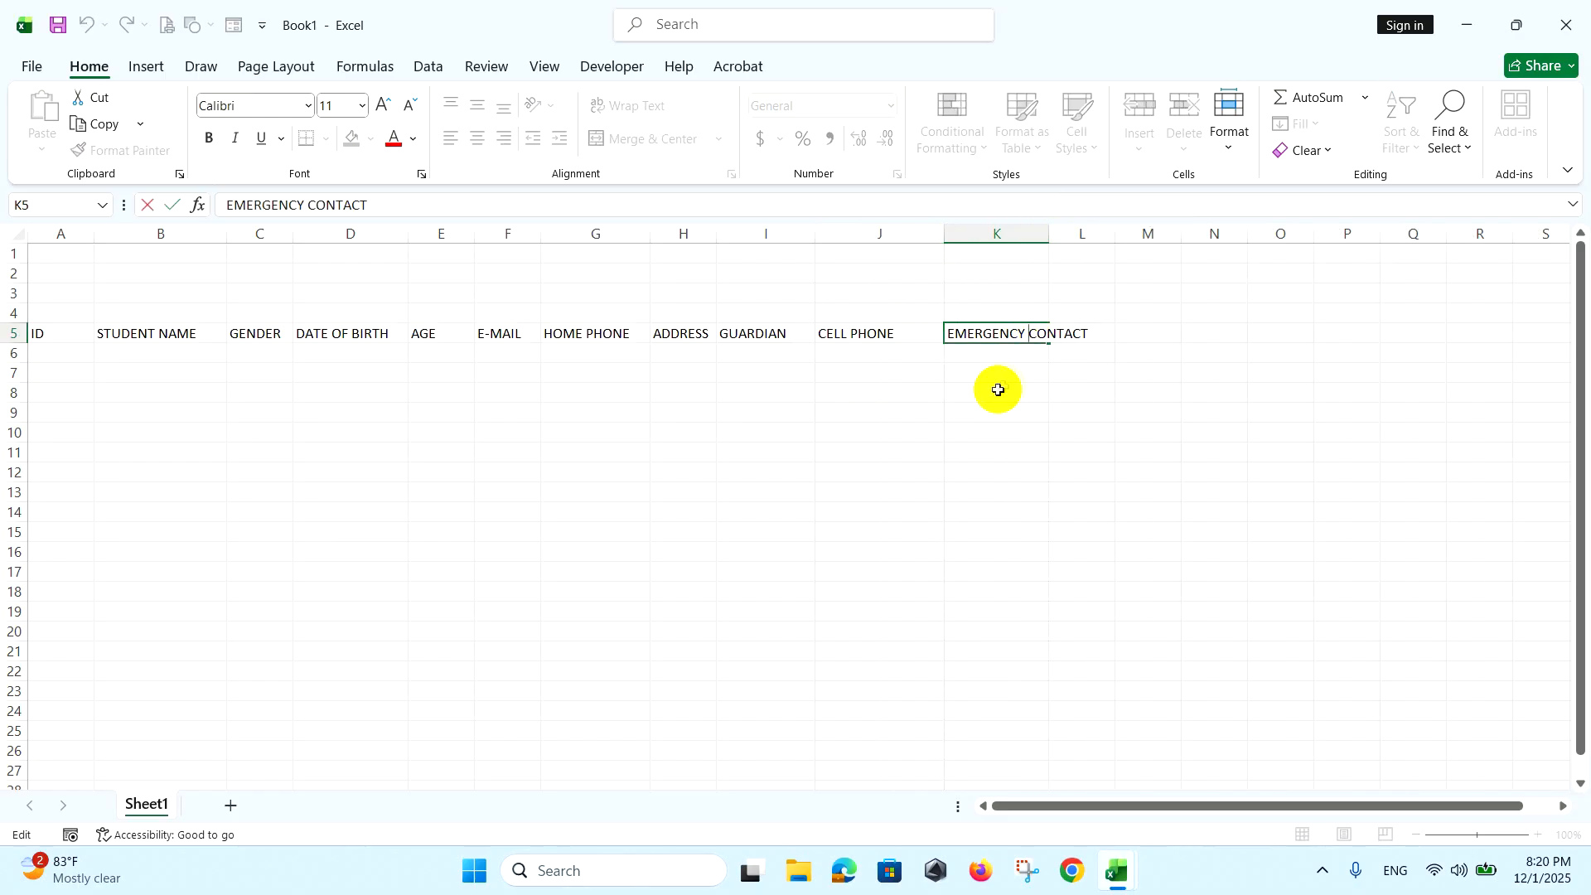
pyautogui.hotkey('alt', 'Return')
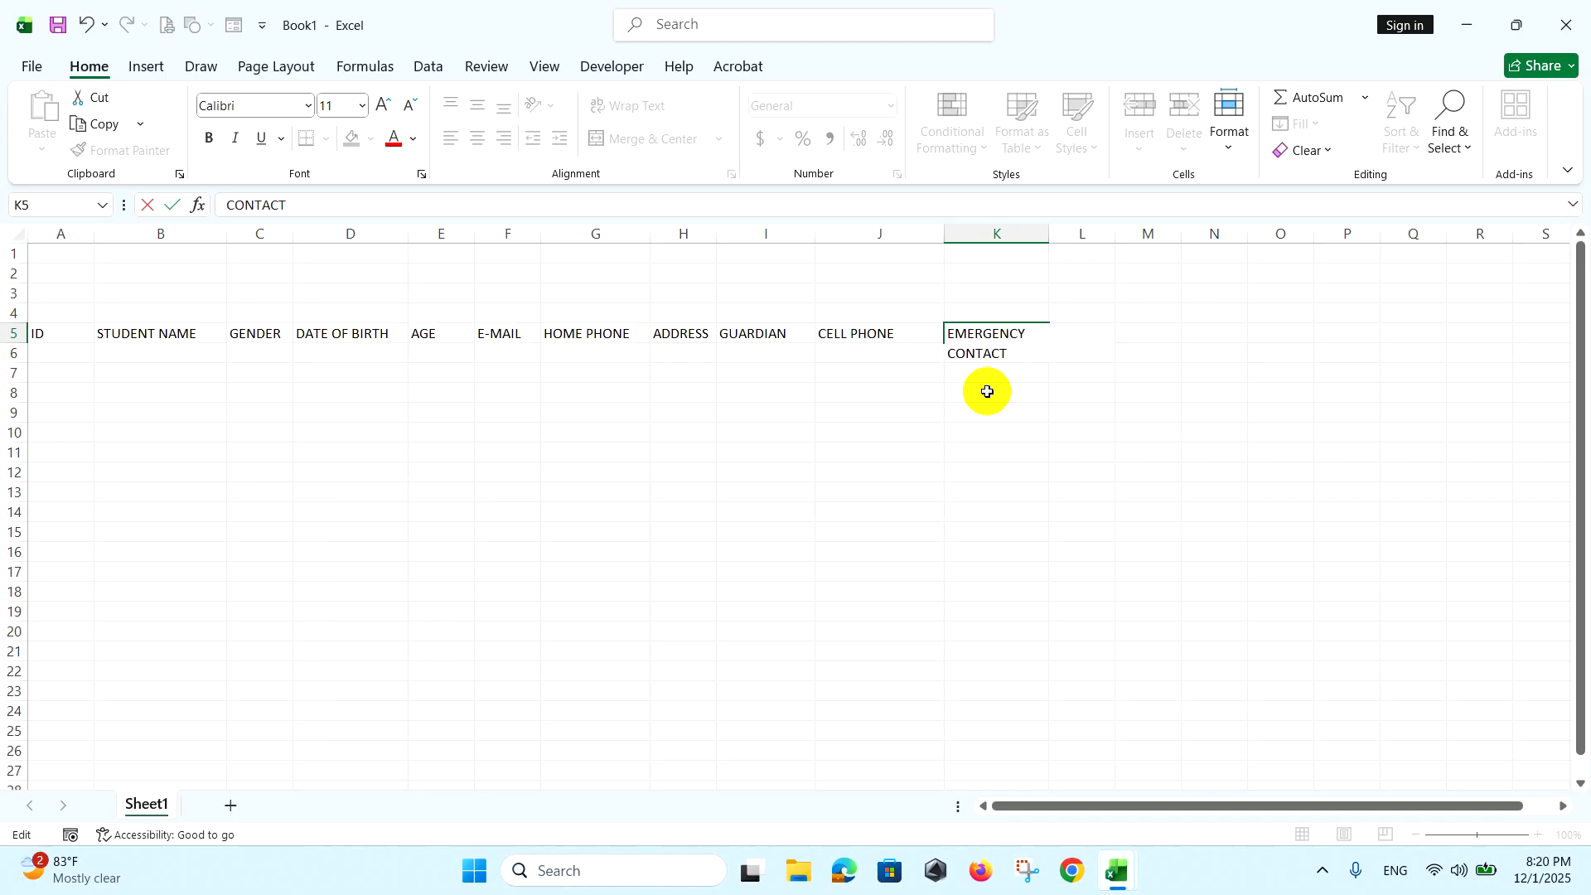
pyautogui.moveTo(1012, 412); pyautogui.dragTo(1017, 401)
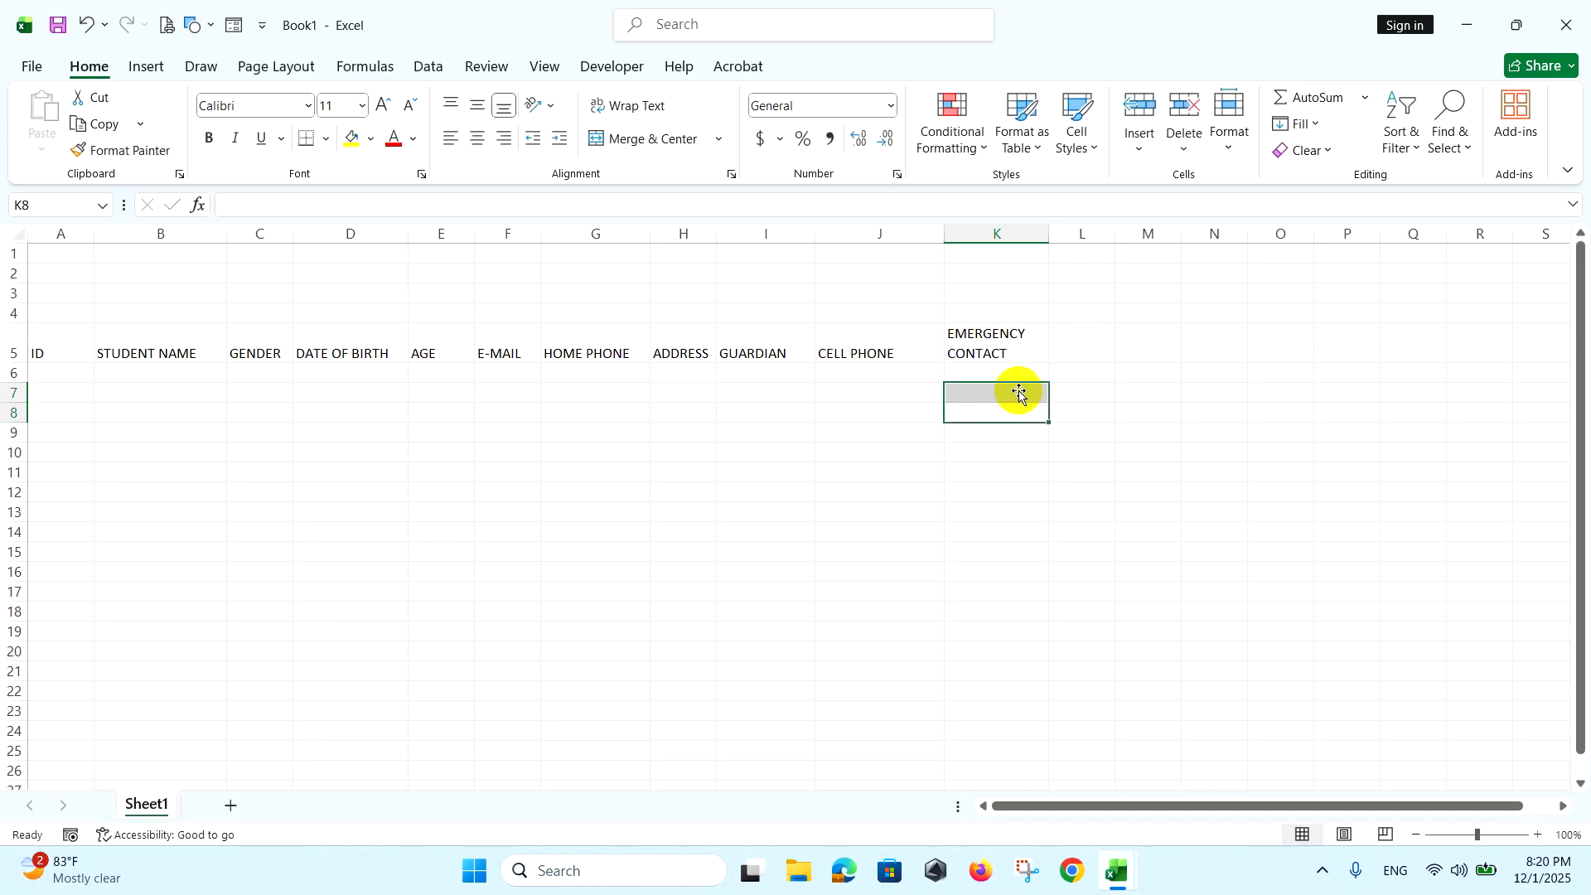
# Enter a second CELL PHONE header in L5 and widen column L to fit it
pyautogui.click(1077, 343)
pyautogui.write('CELL PHONE')
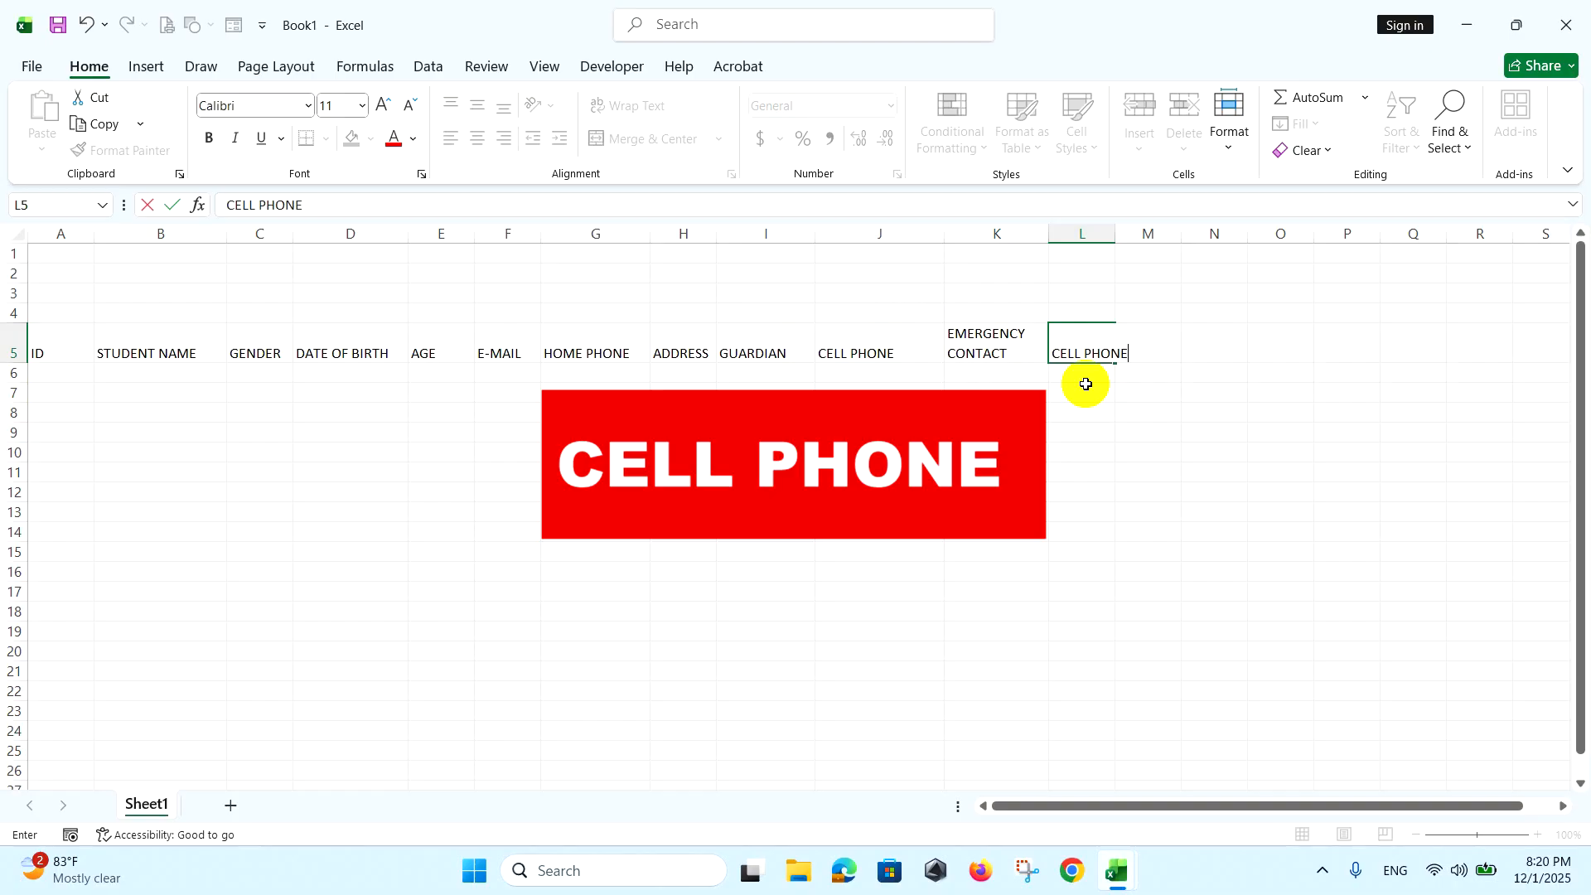
pyautogui.press('Return')
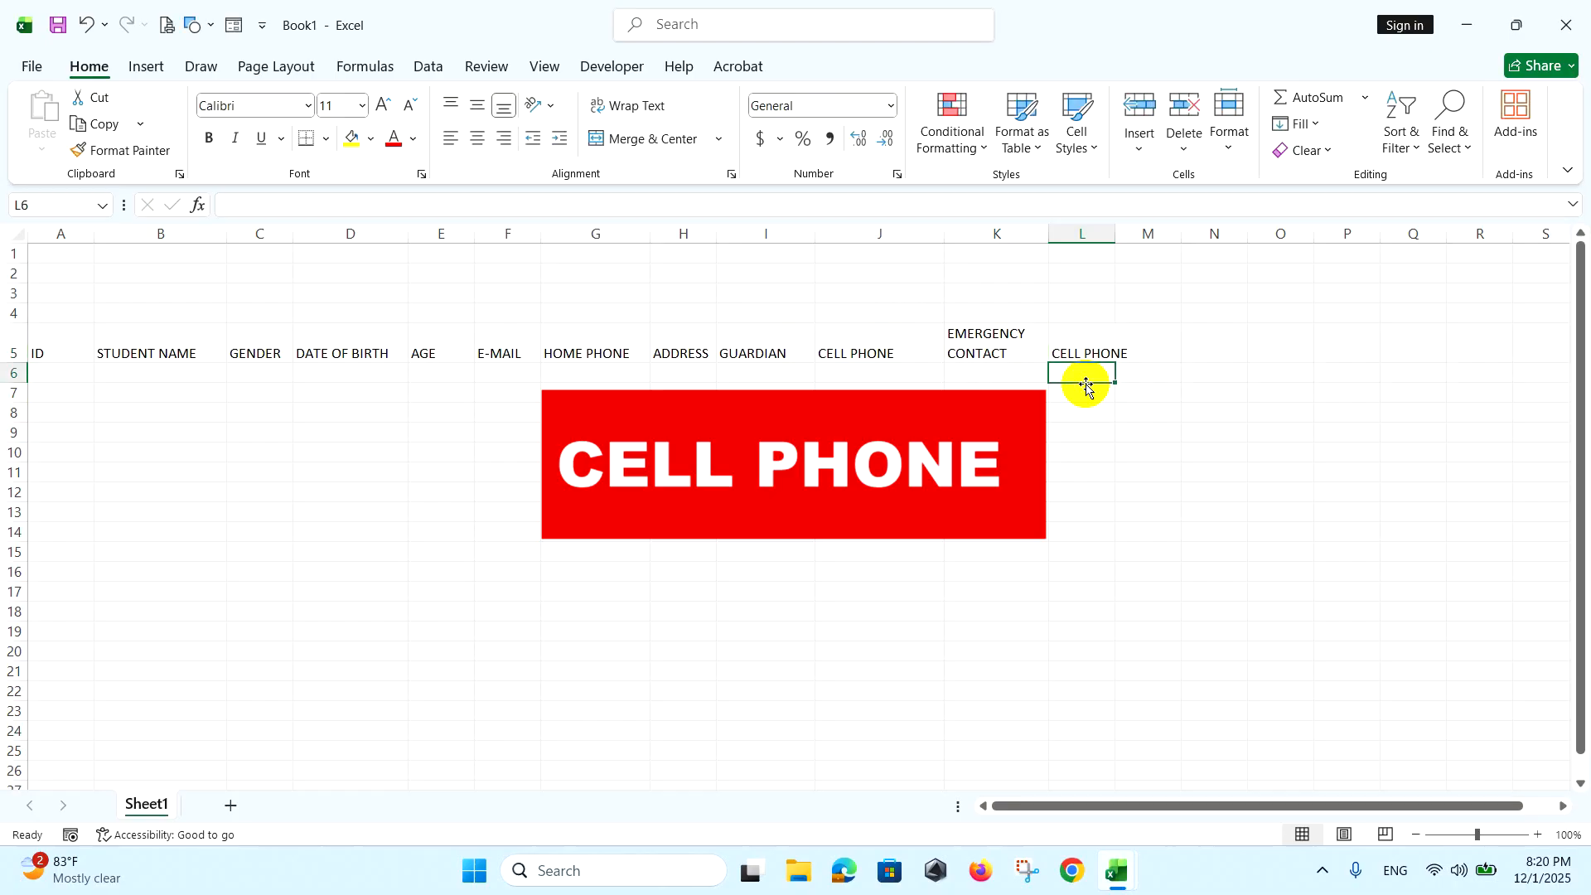
pyautogui.moveTo(1115, 233); pyautogui.dragTo(1140, 234)
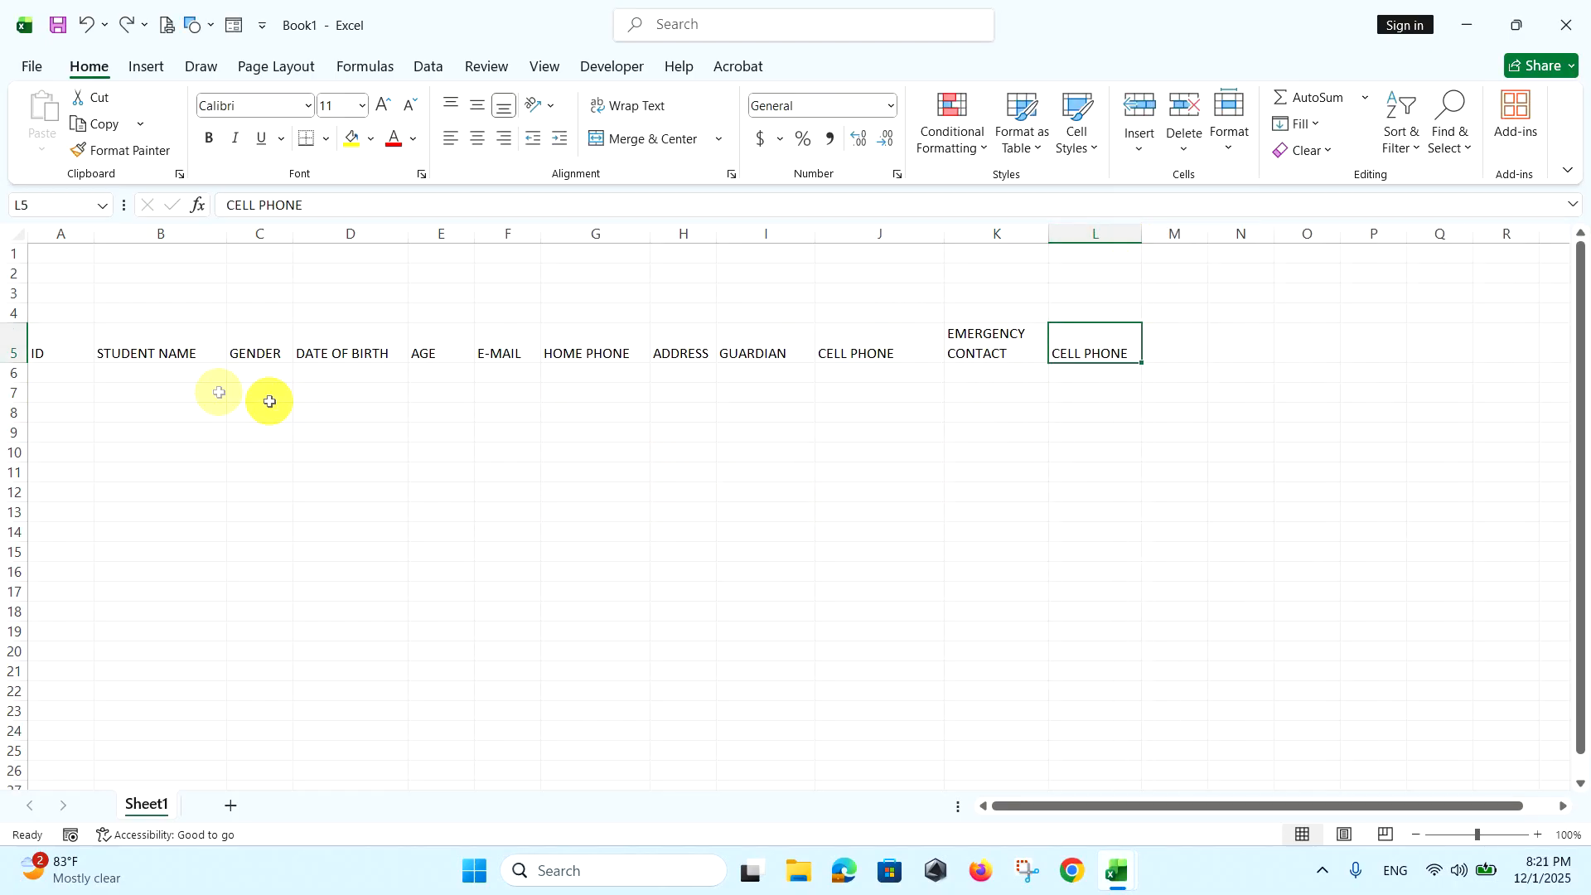
# Set the font of the header cells A5:L5 to Inter at size 8
pyautogui.click(67, 345)
pyautogui.moveTo(68, 346); pyautogui.dragTo(1082, 339)
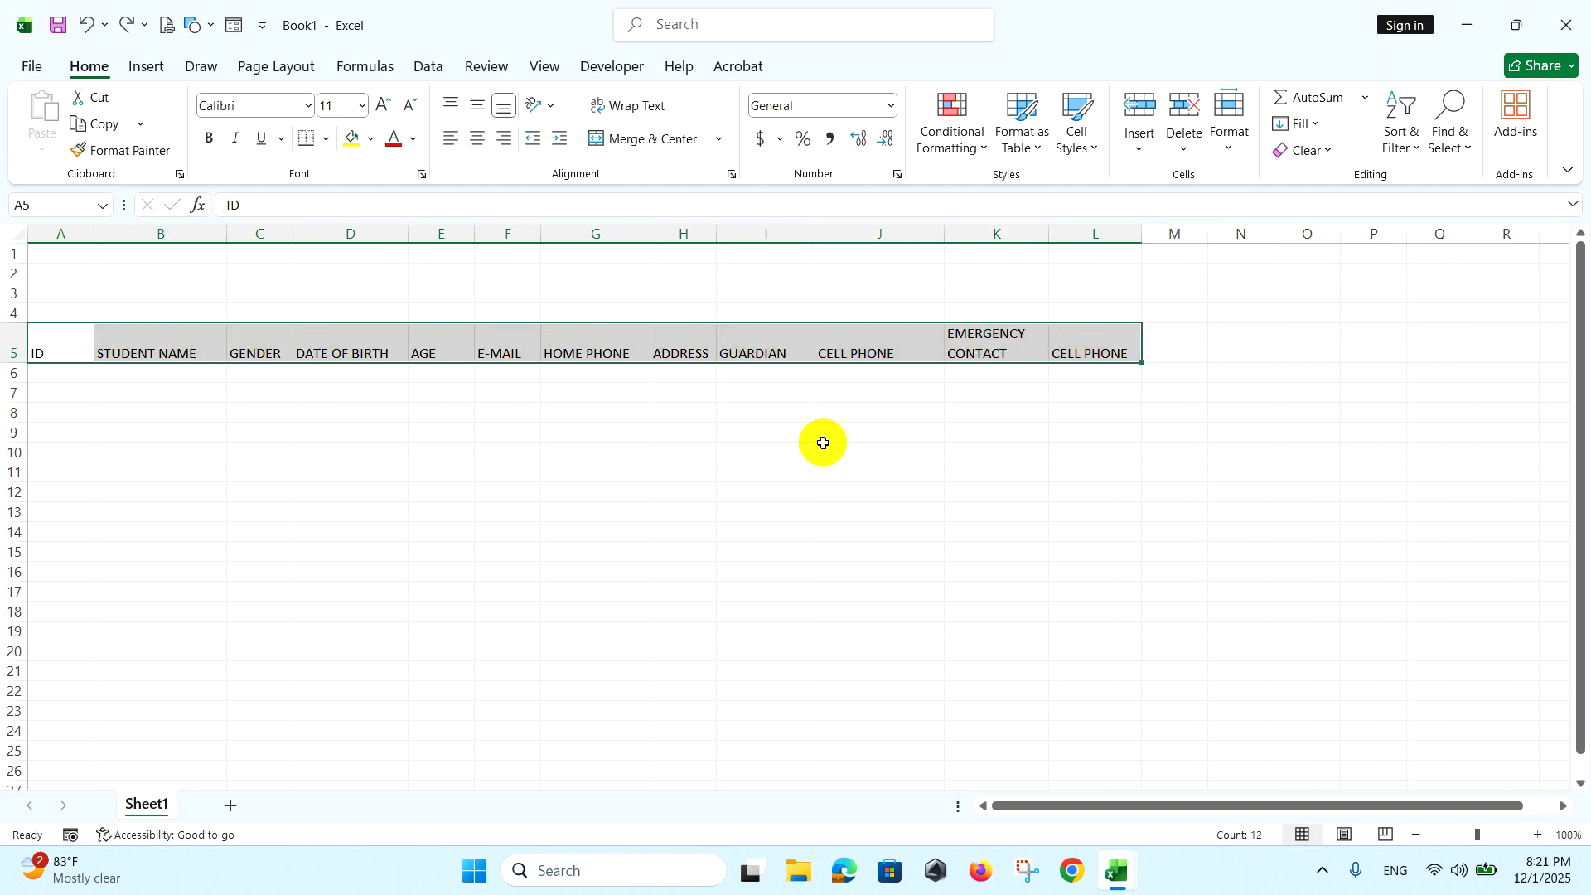
pyautogui.click(235, 104)
pyautogui.write('Inter')
pyautogui.press('Return')
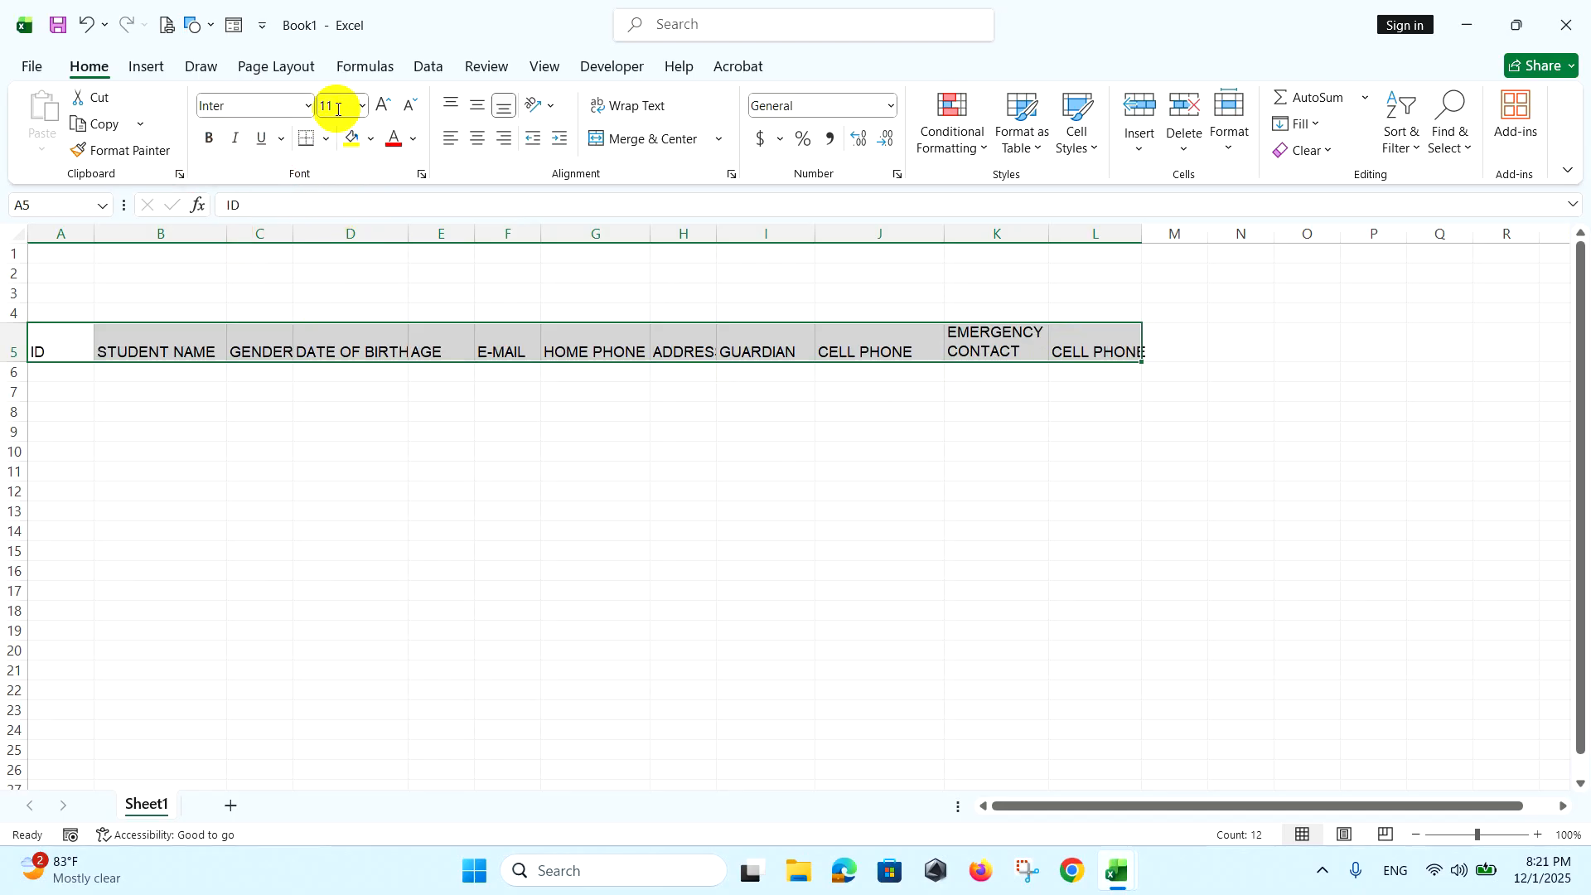
pyautogui.write('8')
pyautogui.press('Return')
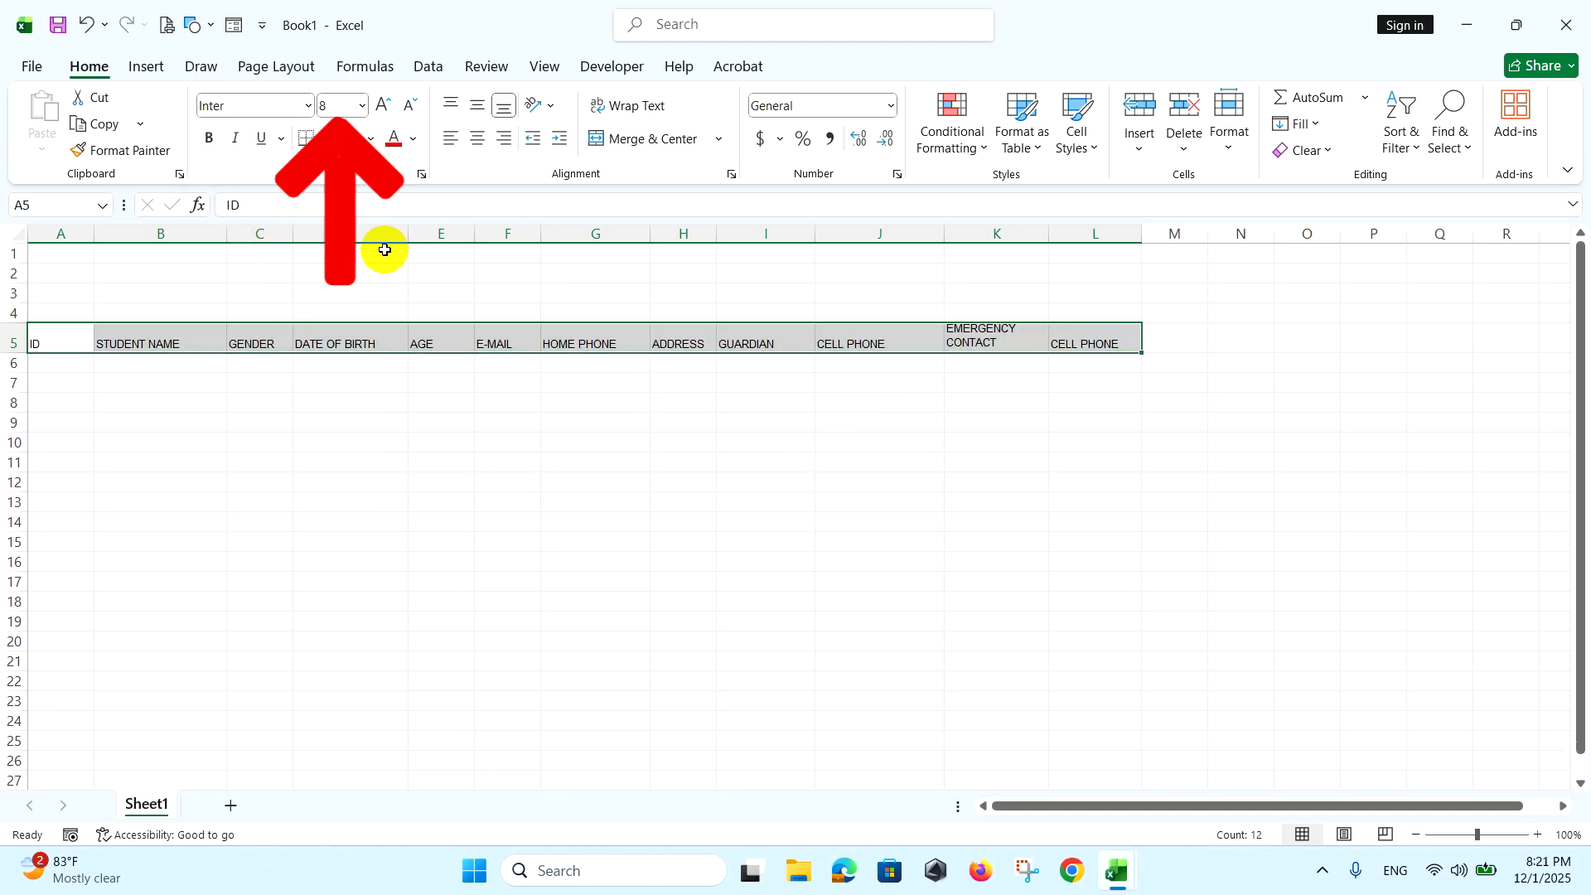
# Make row 5 taller and centre the headers in A5:L5 horizontally and vertically
pyautogui.moveTo(15, 353); pyautogui.dragTo(17, 370)
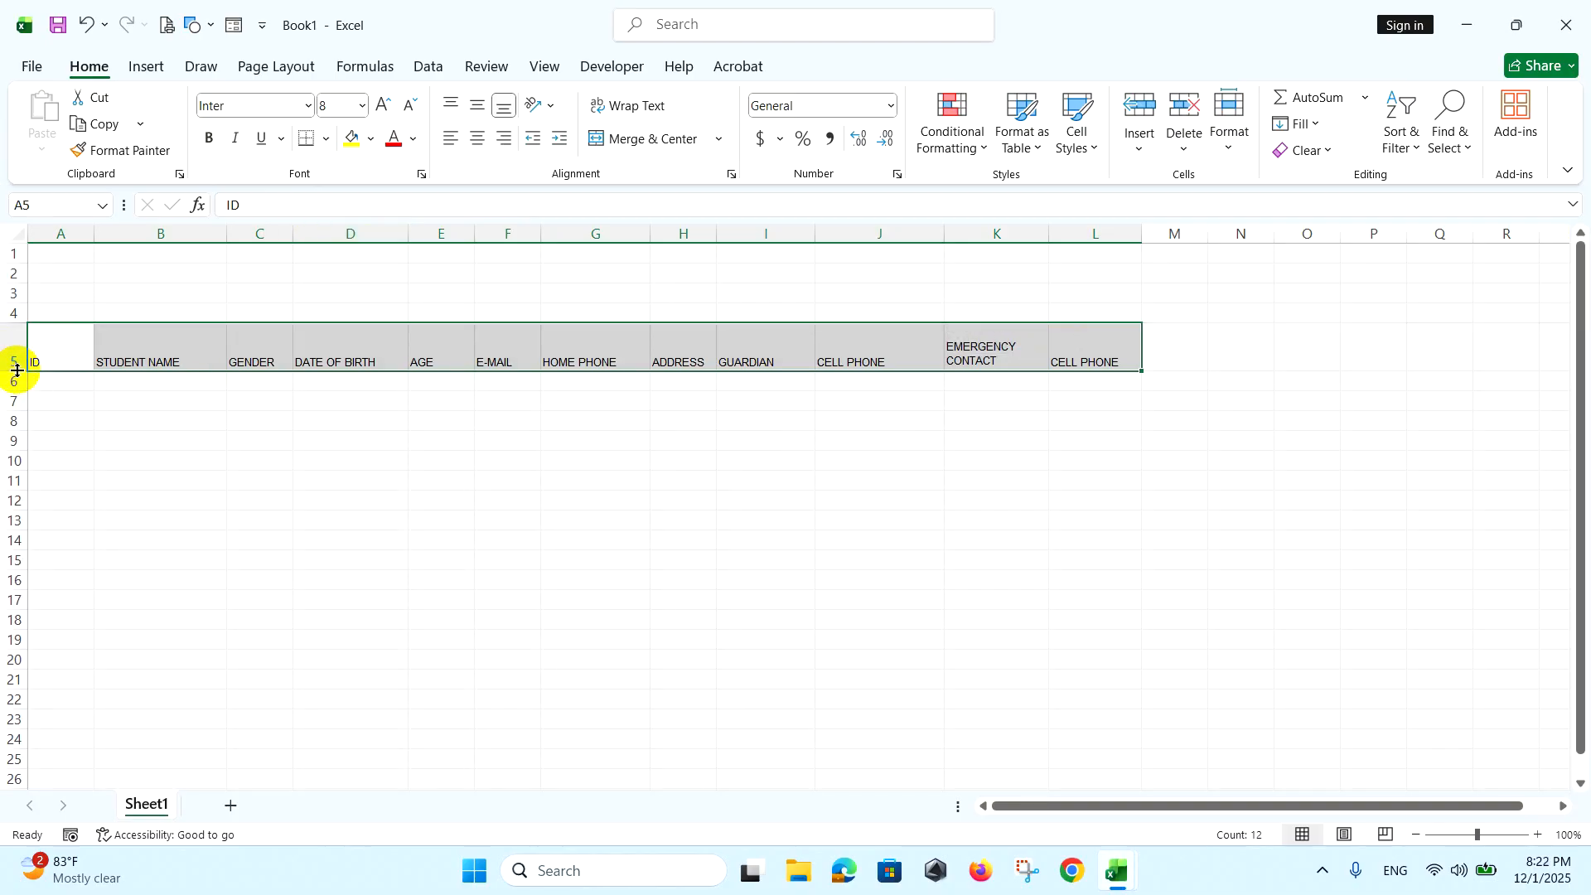
pyautogui.click(474, 139)
pyautogui.click(479, 106)
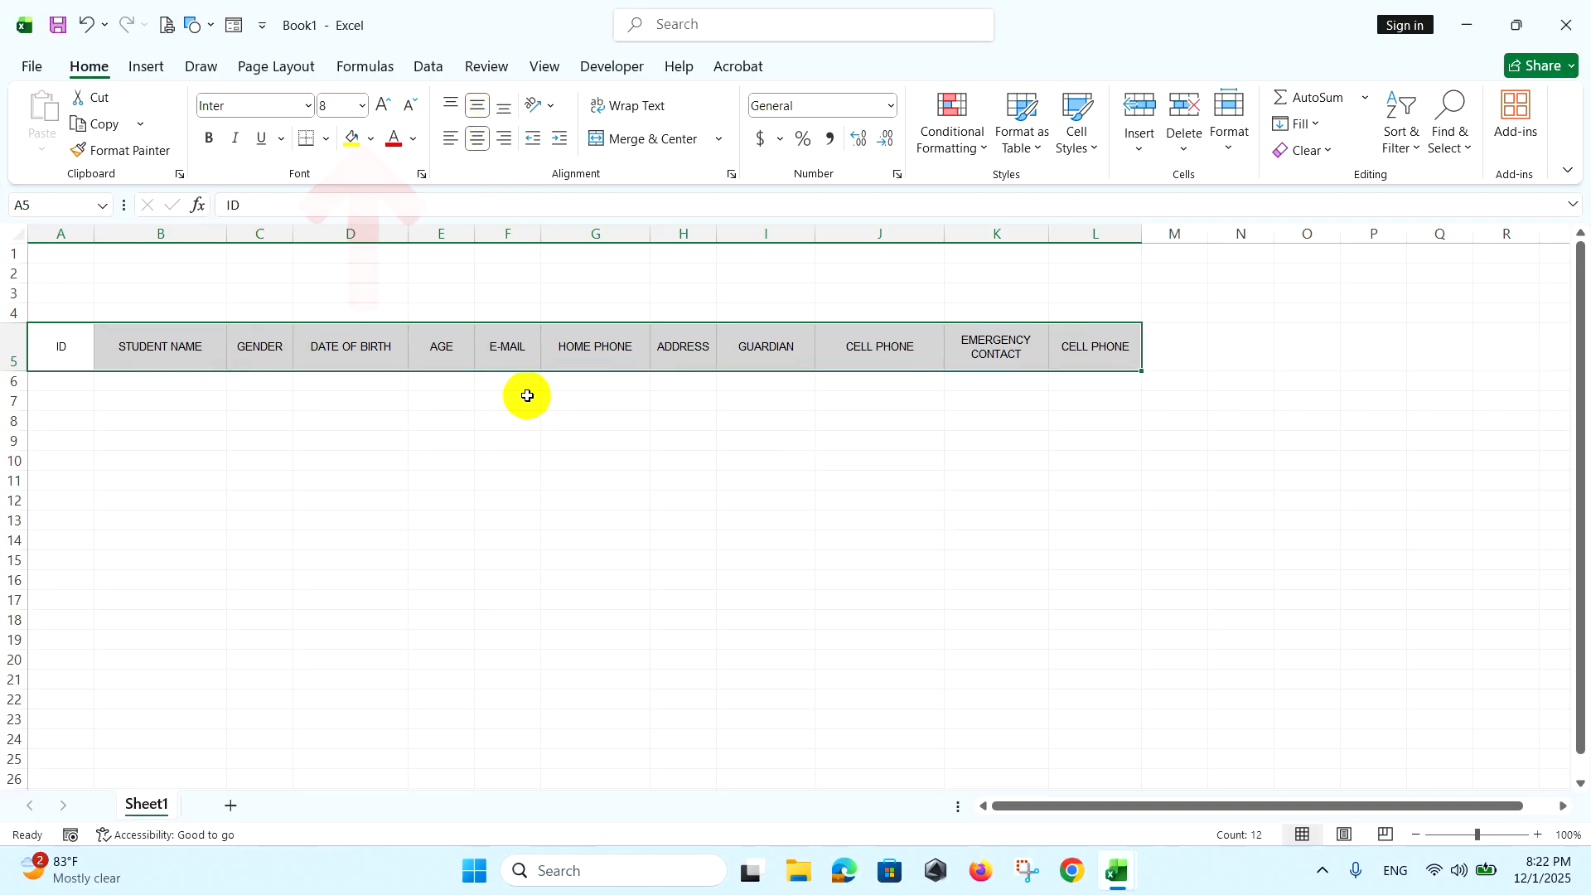
# Fill the header cells A5:L5 with a light green theme colour, finishing with cell A6 selected
pyautogui.click(373, 140)
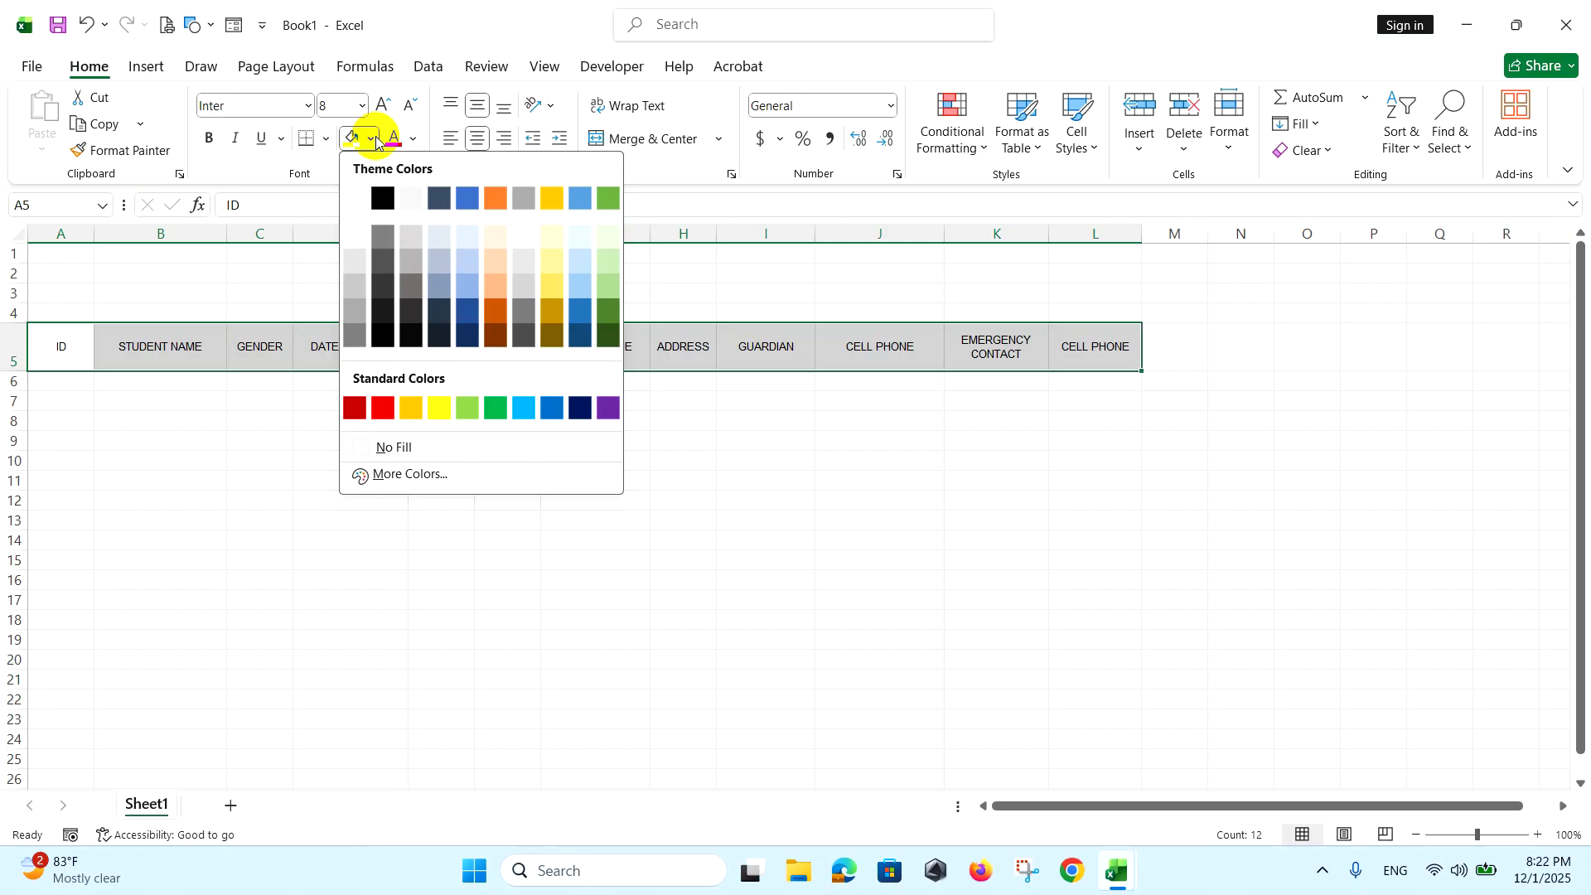
pyautogui.click(603, 253)
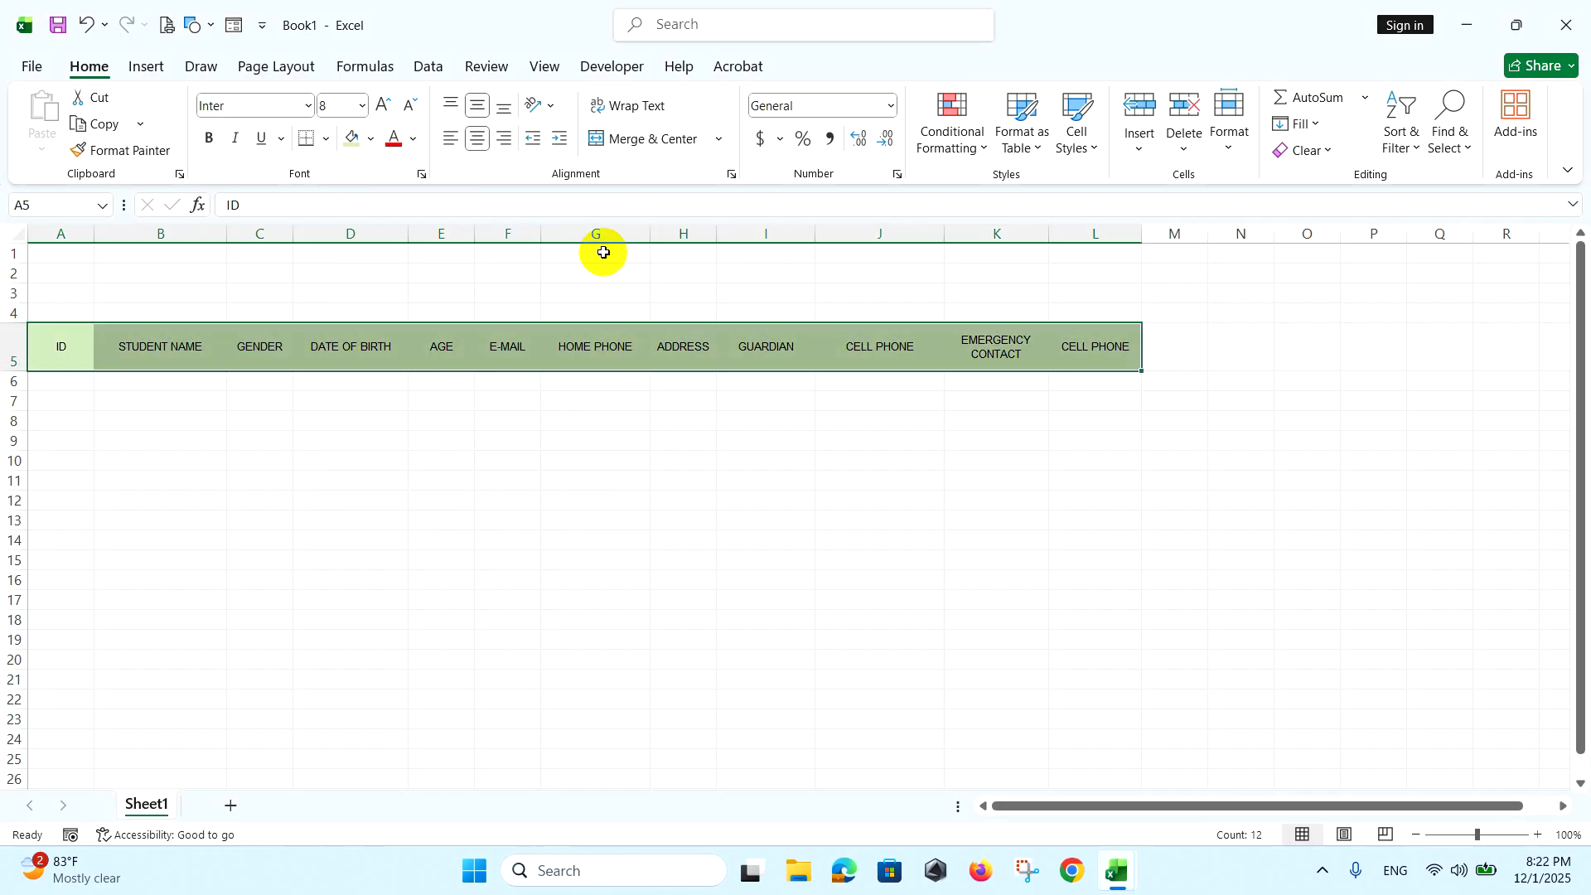
pyautogui.click(67, 380)
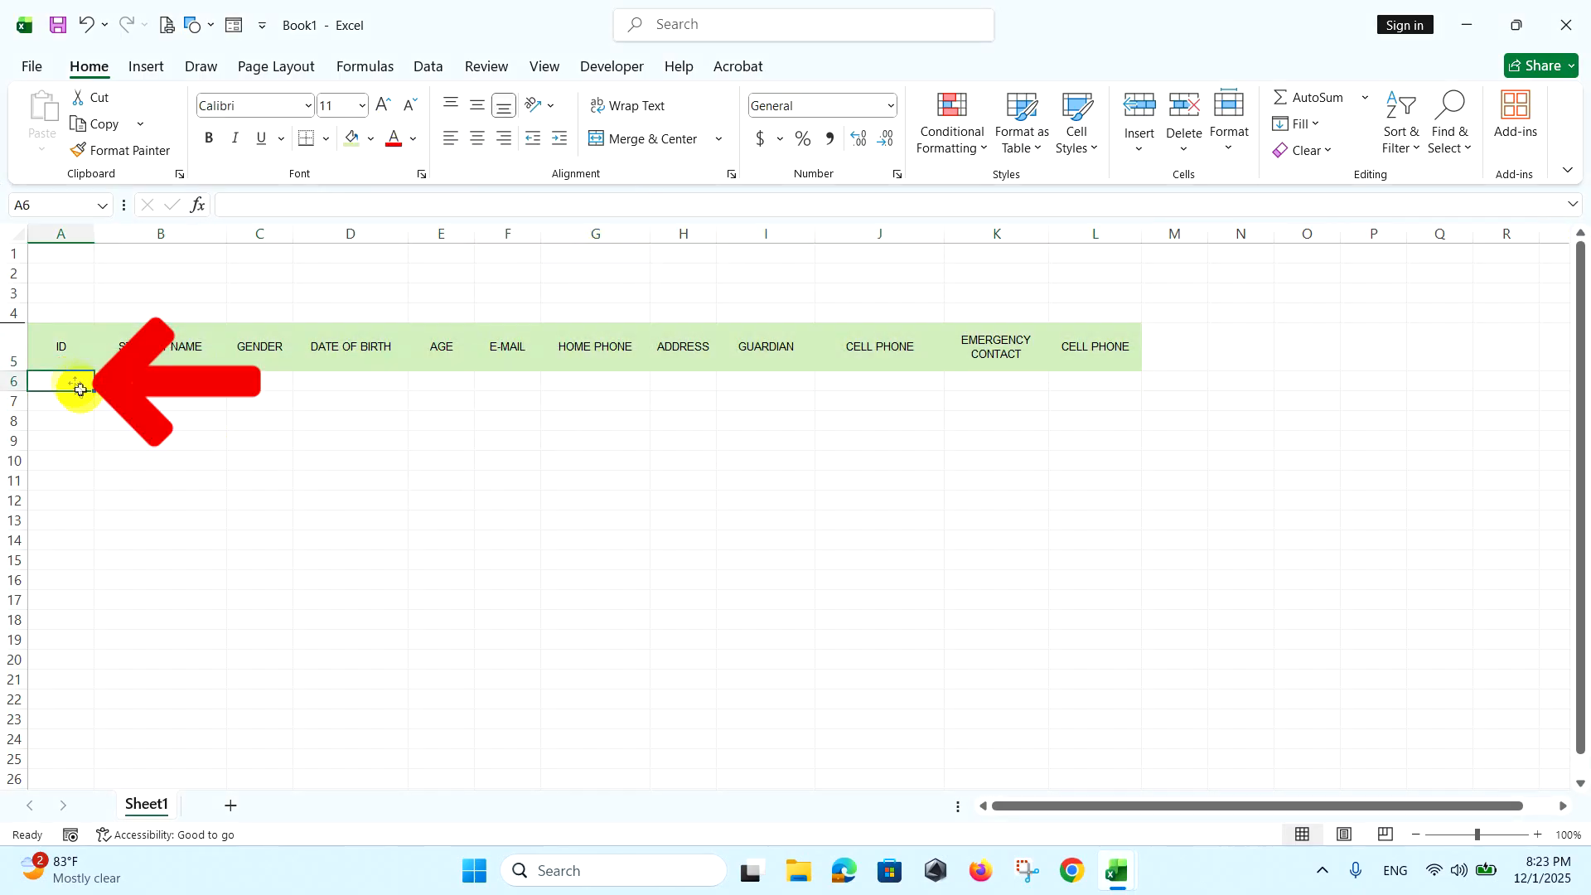
# Enter S001 in A6 and fill the ID series down to S010 in A15
pyautogui.write('S001')
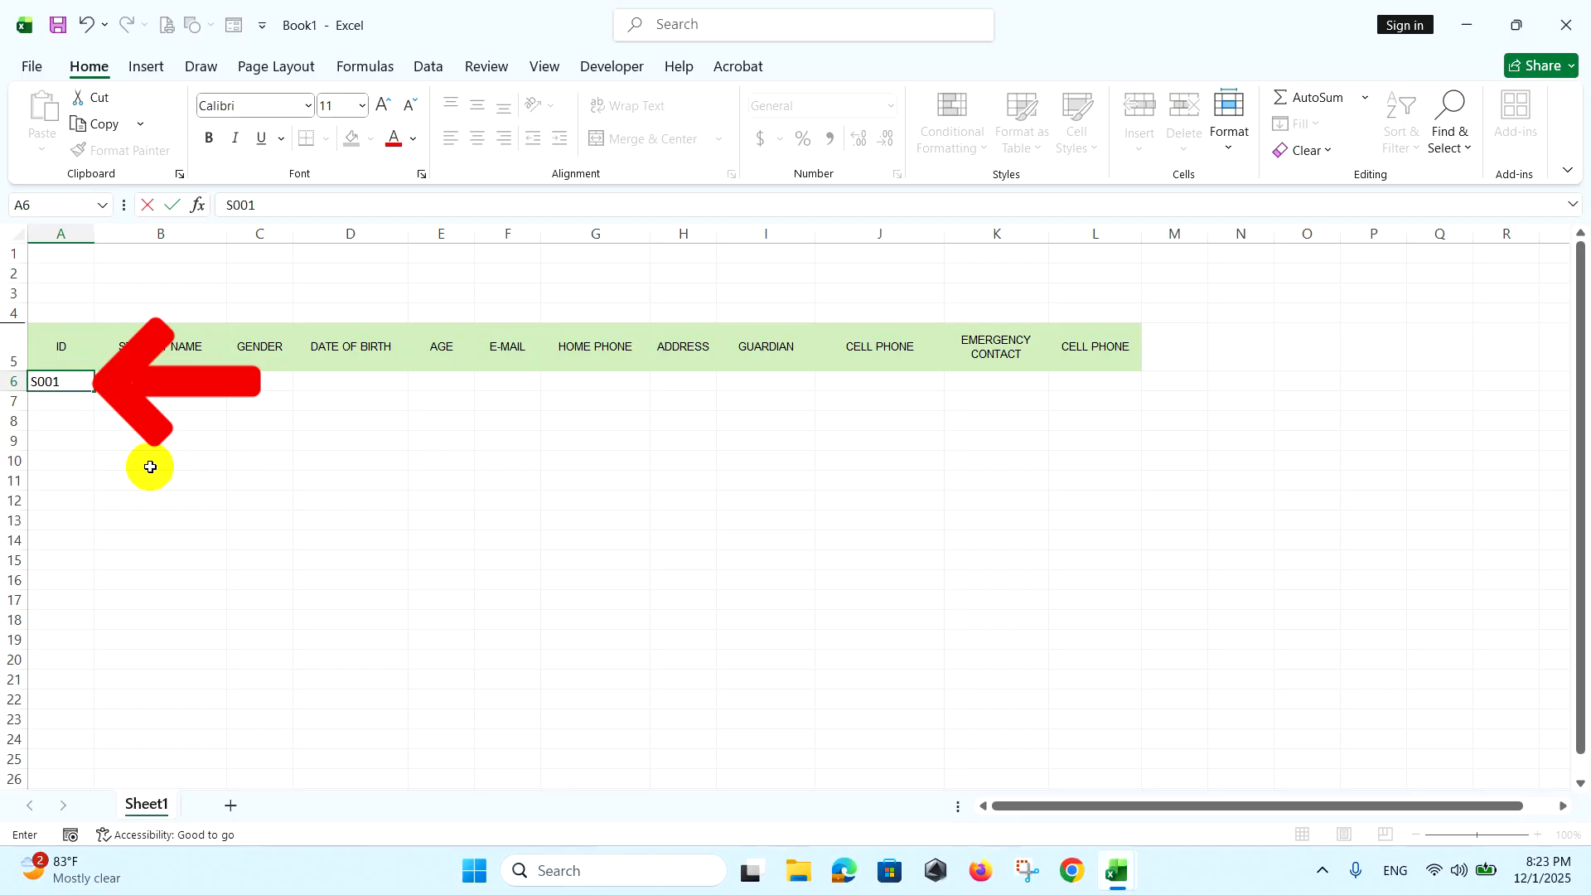
pyautogui.click(90, 384)
pyautogui.moveTo(94, 390); pyautogui.dragTo(71, 576)
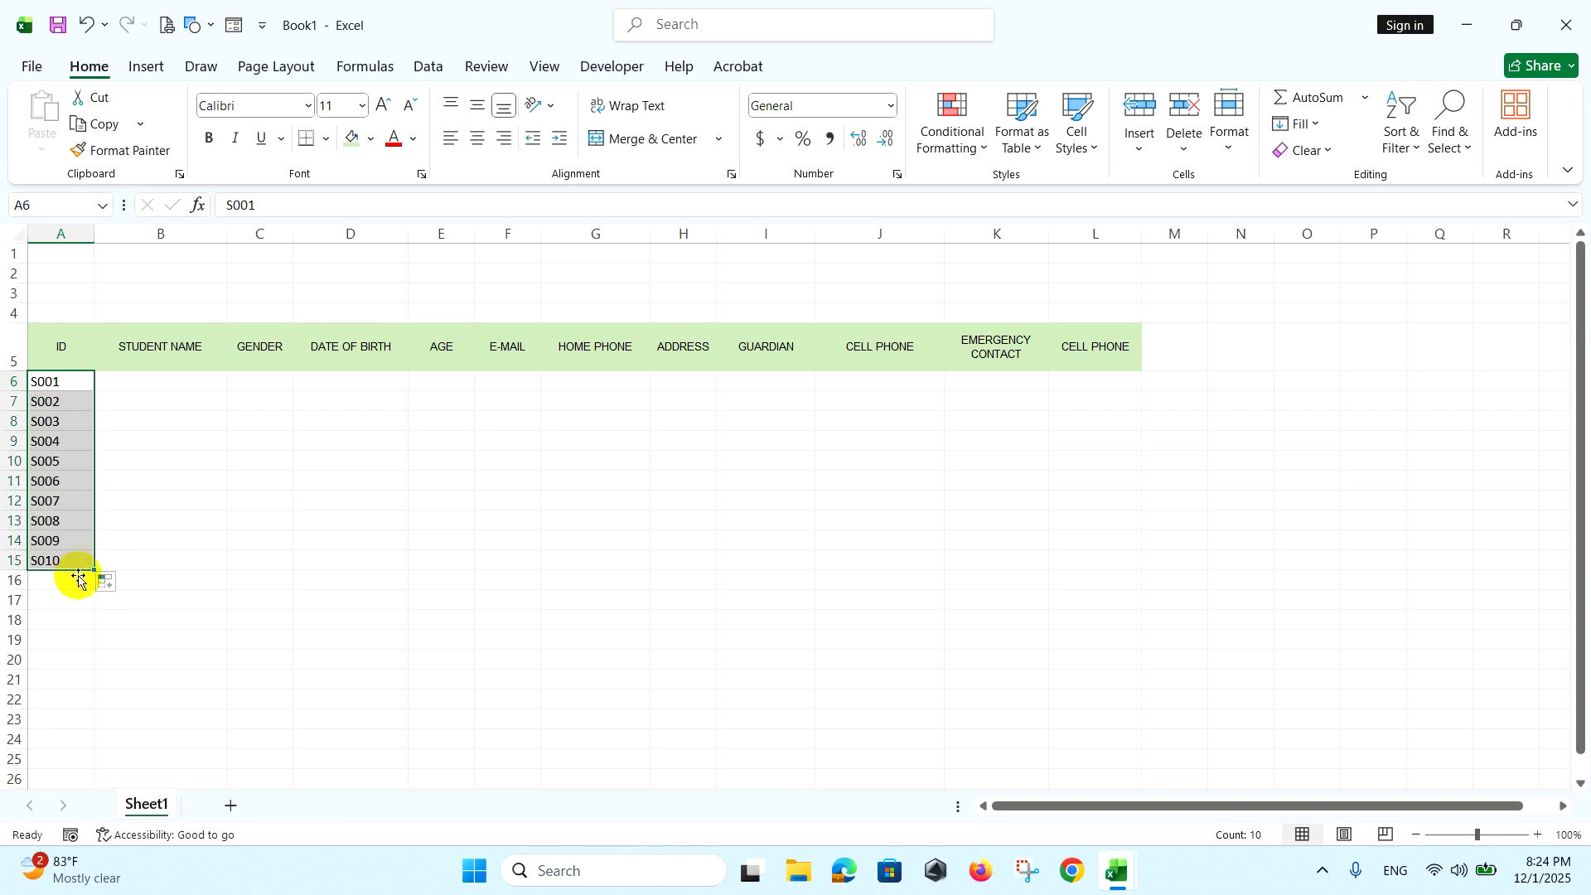
# Paste the copied list of student names as values into B6:B15 under STUDENT NAME
pyautogui.click(175, 384)
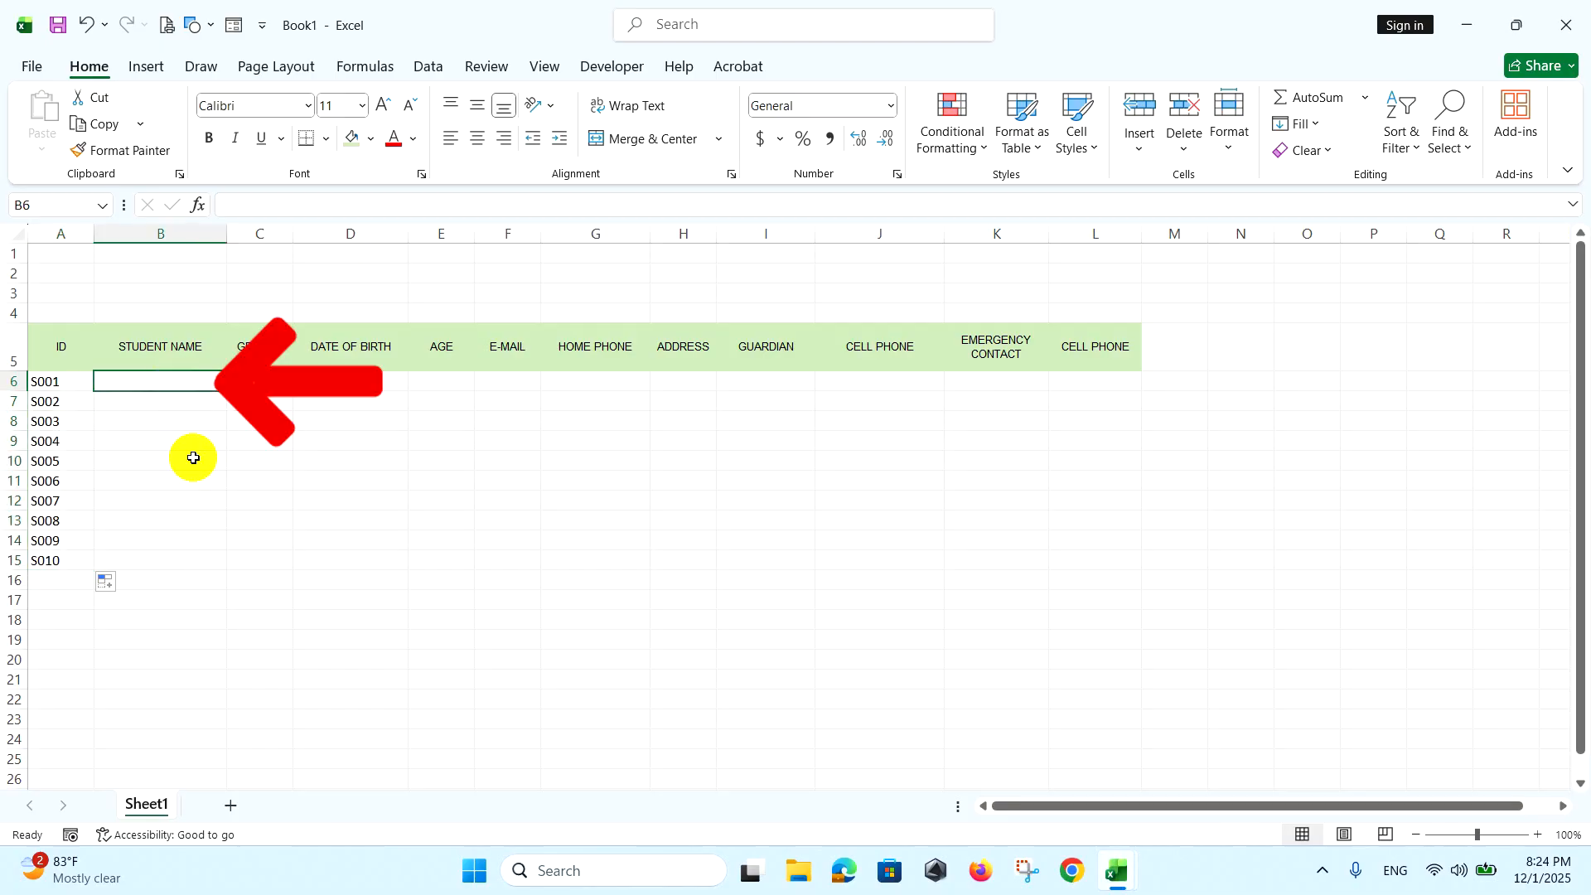
pyautogui.hotkey('ctrl', 'c')
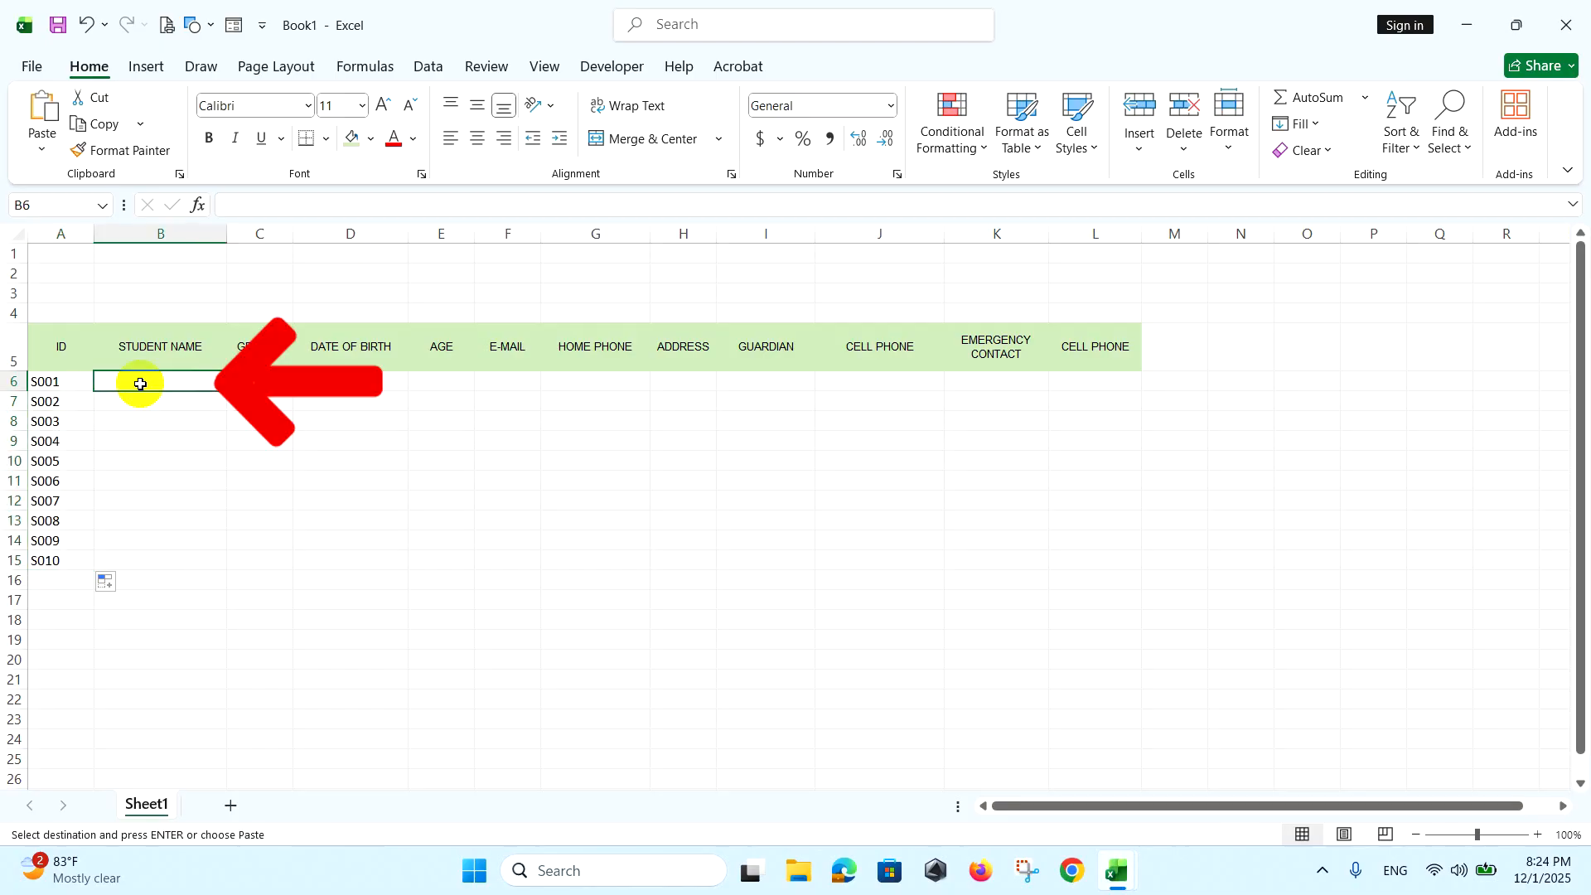
pyautogui.rightClick(142, 382)
pyautogui.click(227, 384)
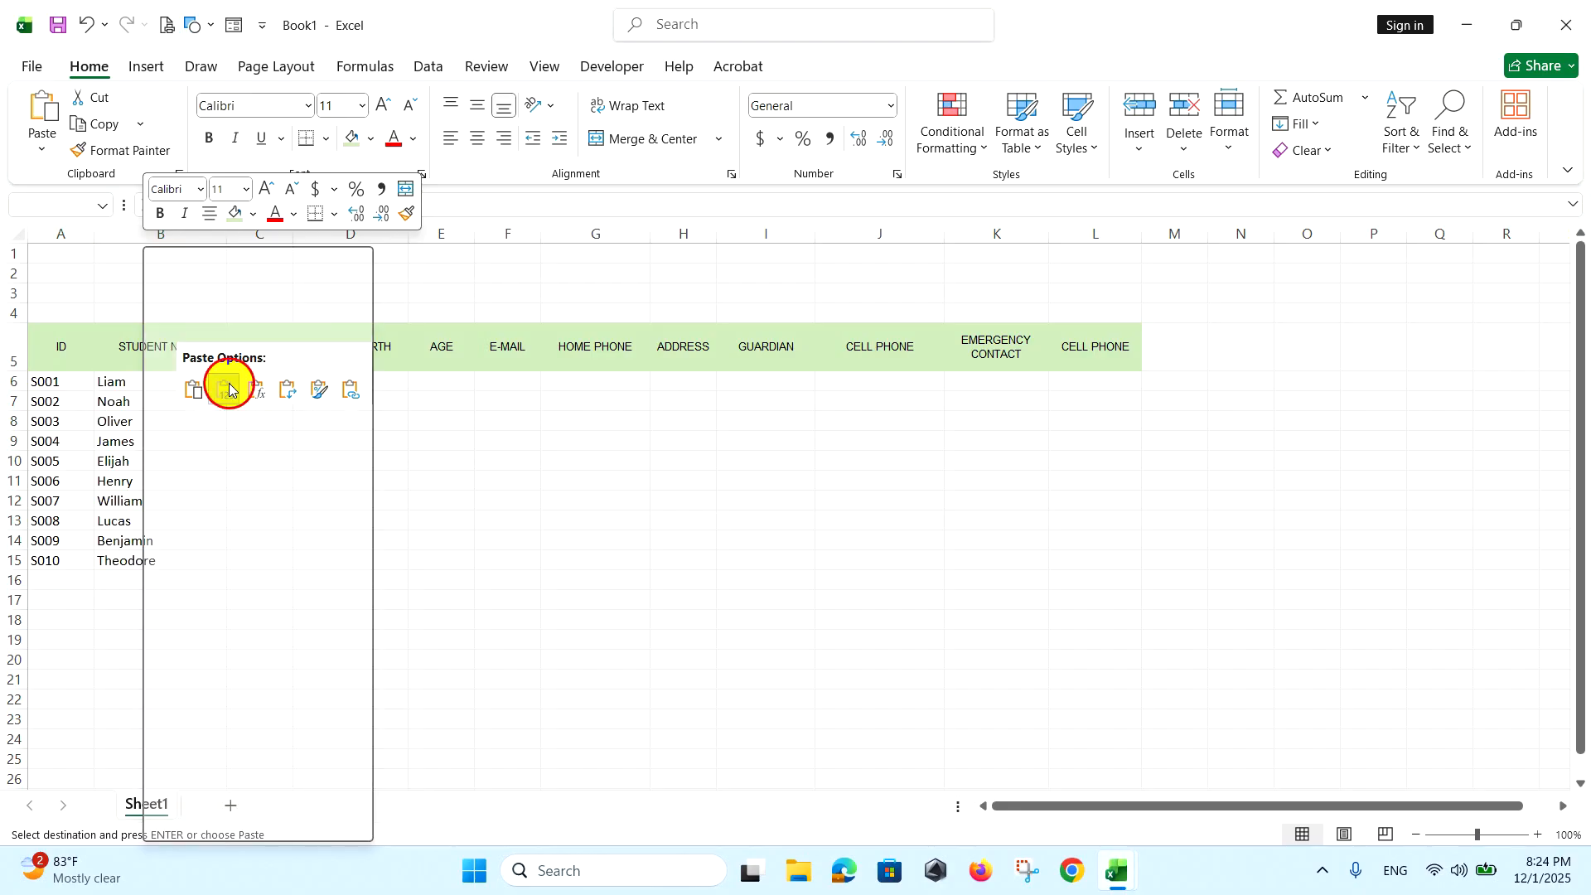
# Paste the copied Male and Female entries as values into C6:C15 under GENDER
pyautogui.click(241, 382)
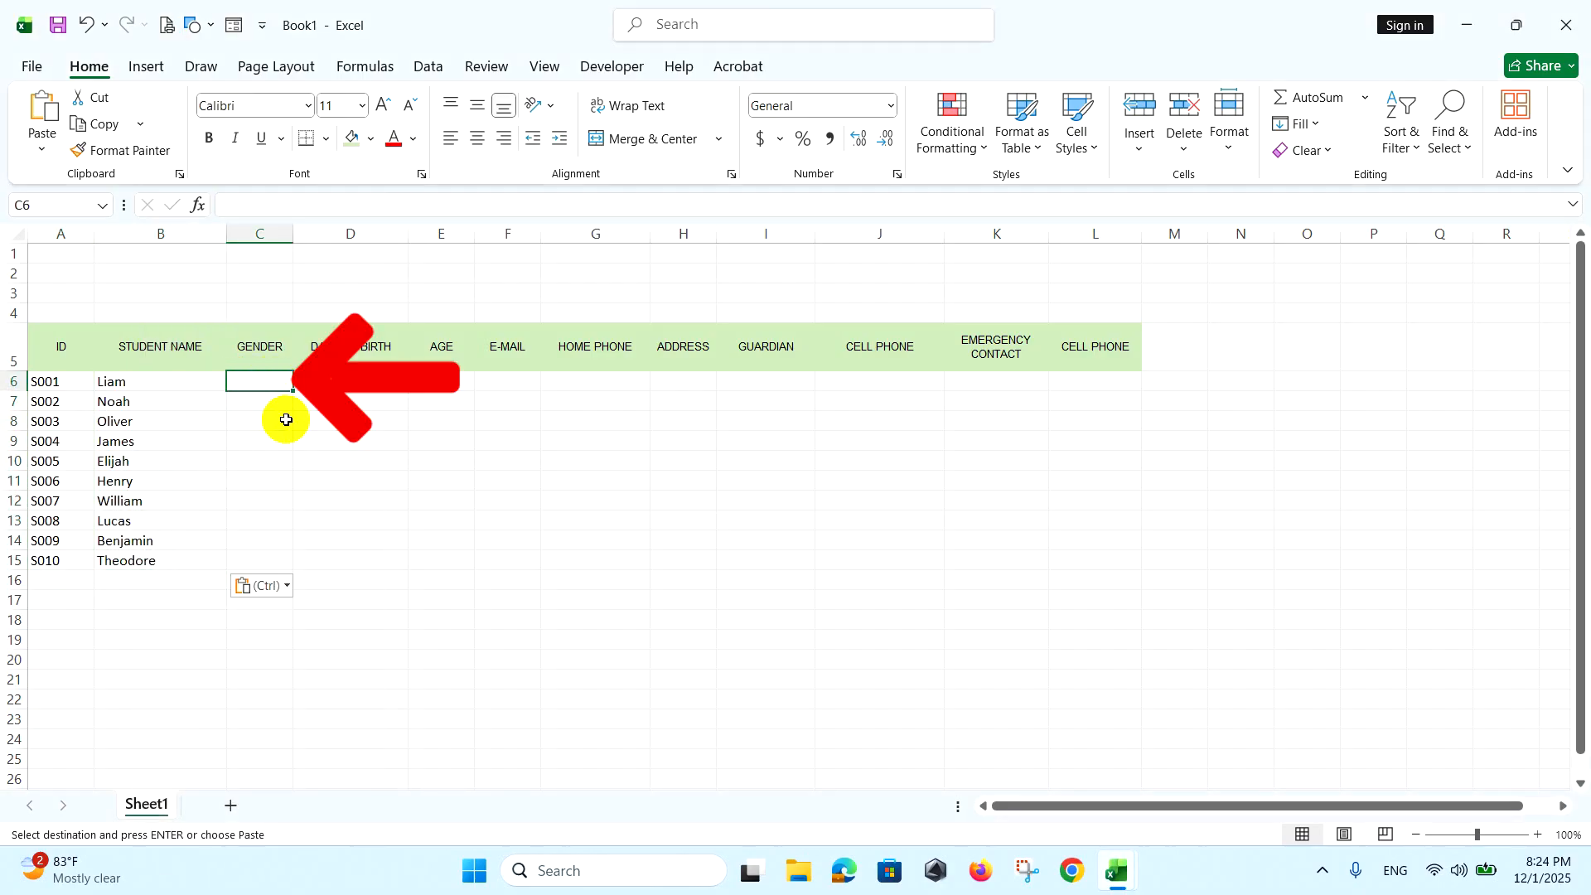
pyautogui.rightClick(255, 390)
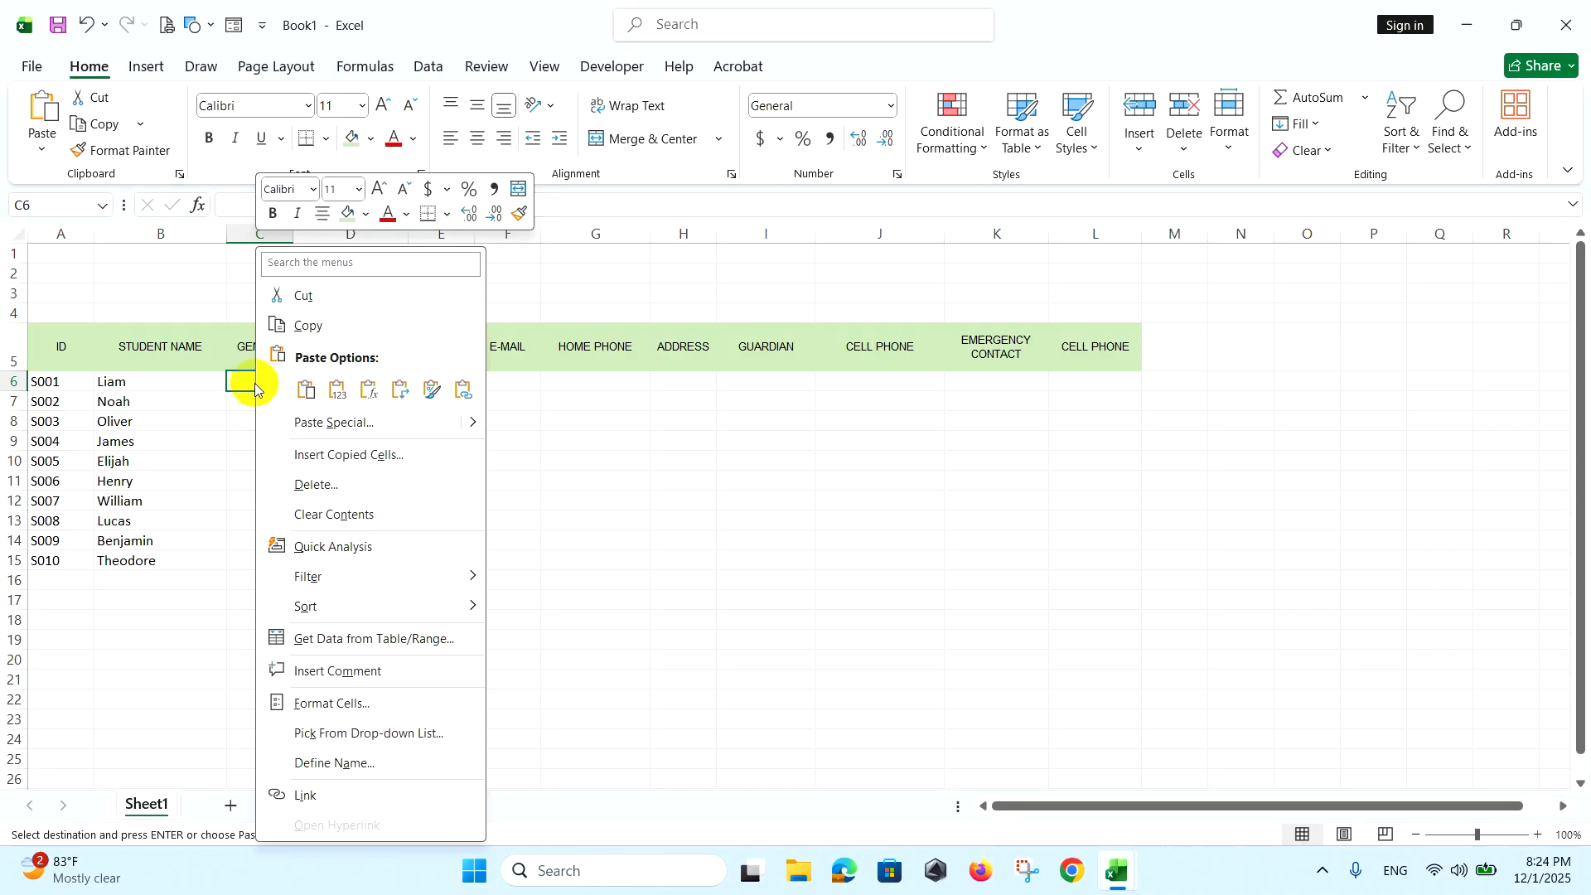
pyautogui.click(347, 398)
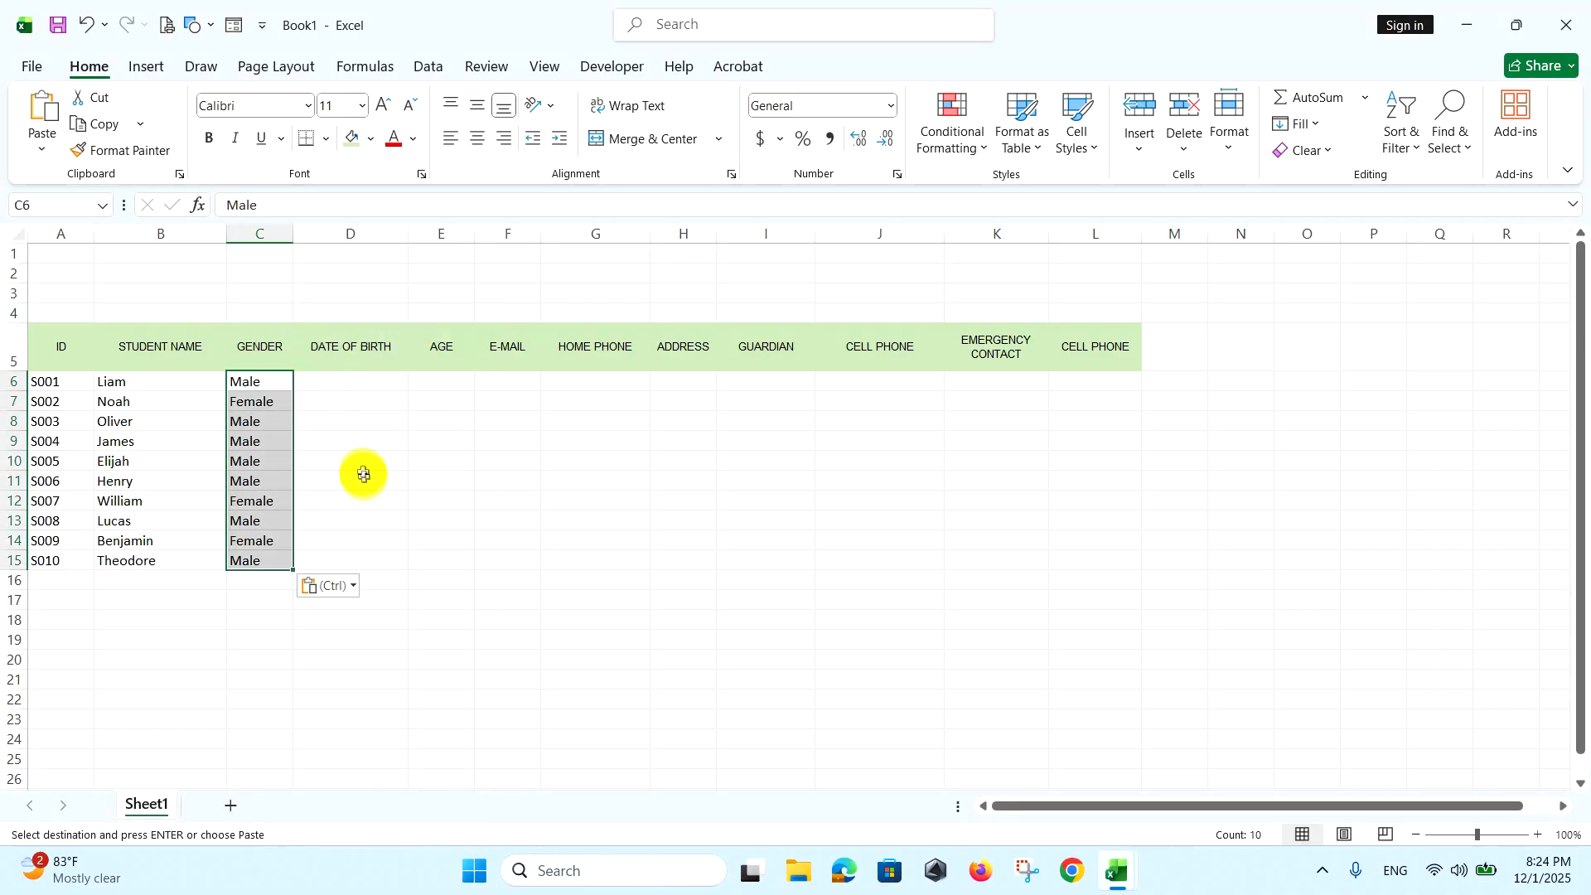
# Paste the copied birth dates as values into D6:D15 and format them as Short Date
pyautogui.click(372, 384)
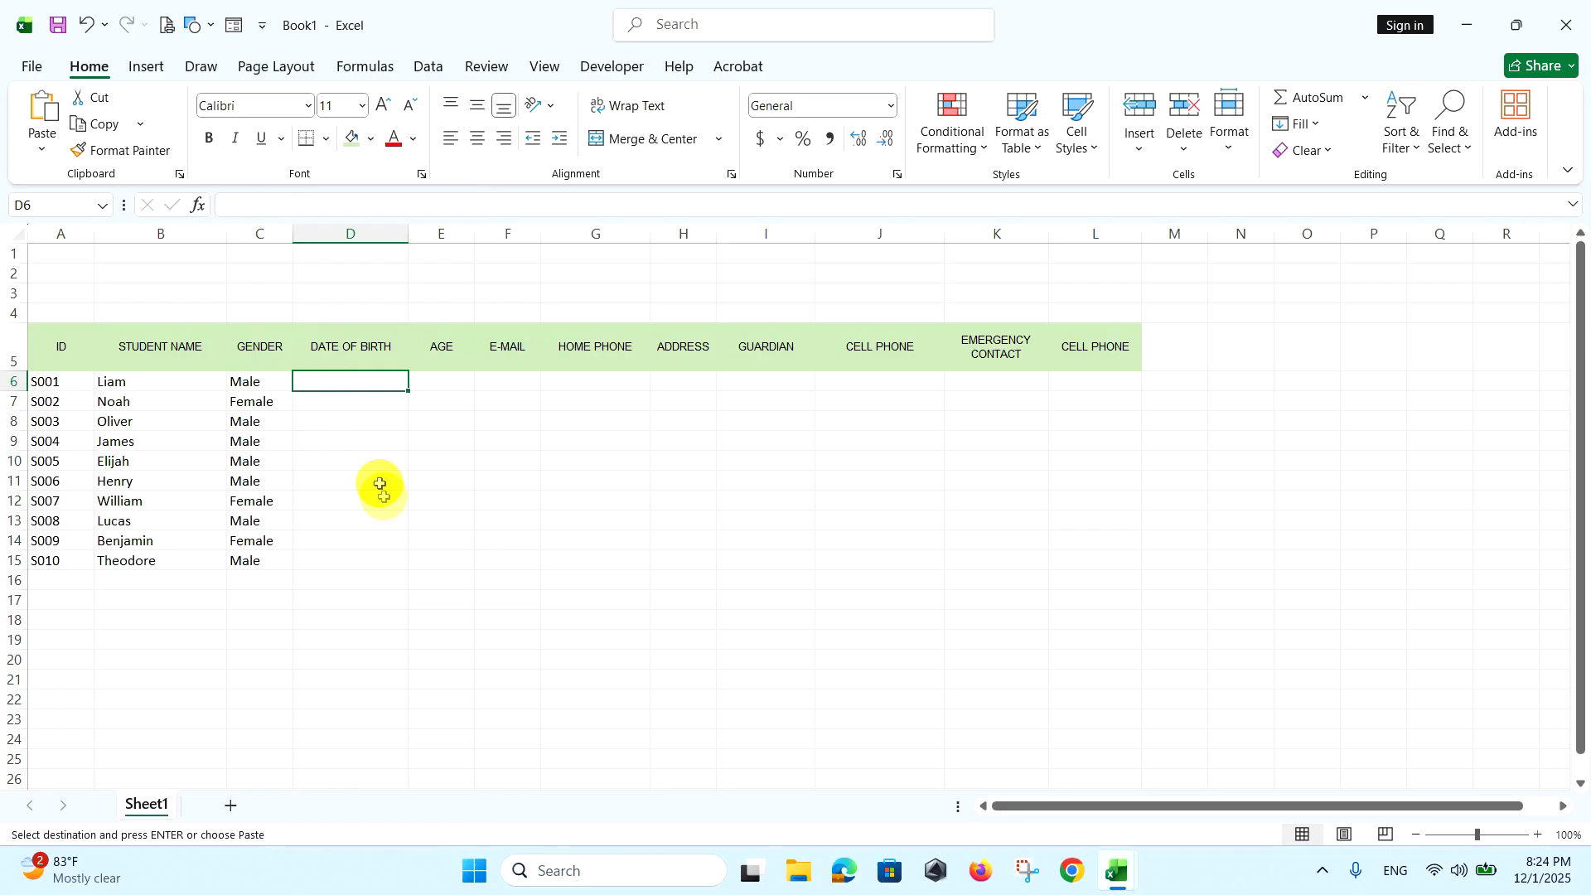
pyautogui.rightClick(350, 381)
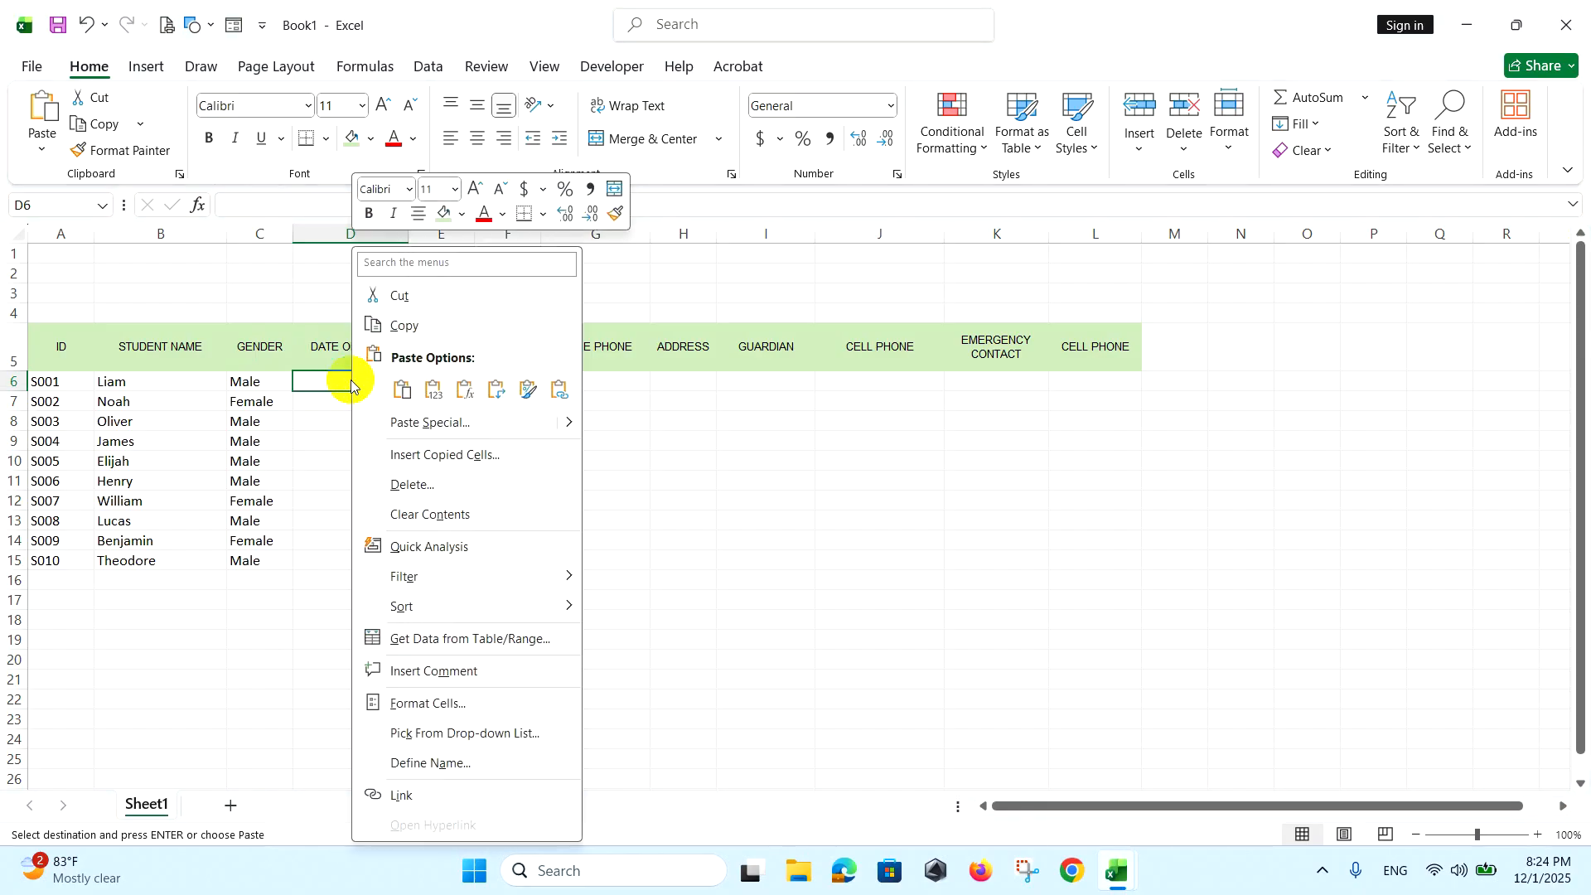
pyautogui.click(434, 386)
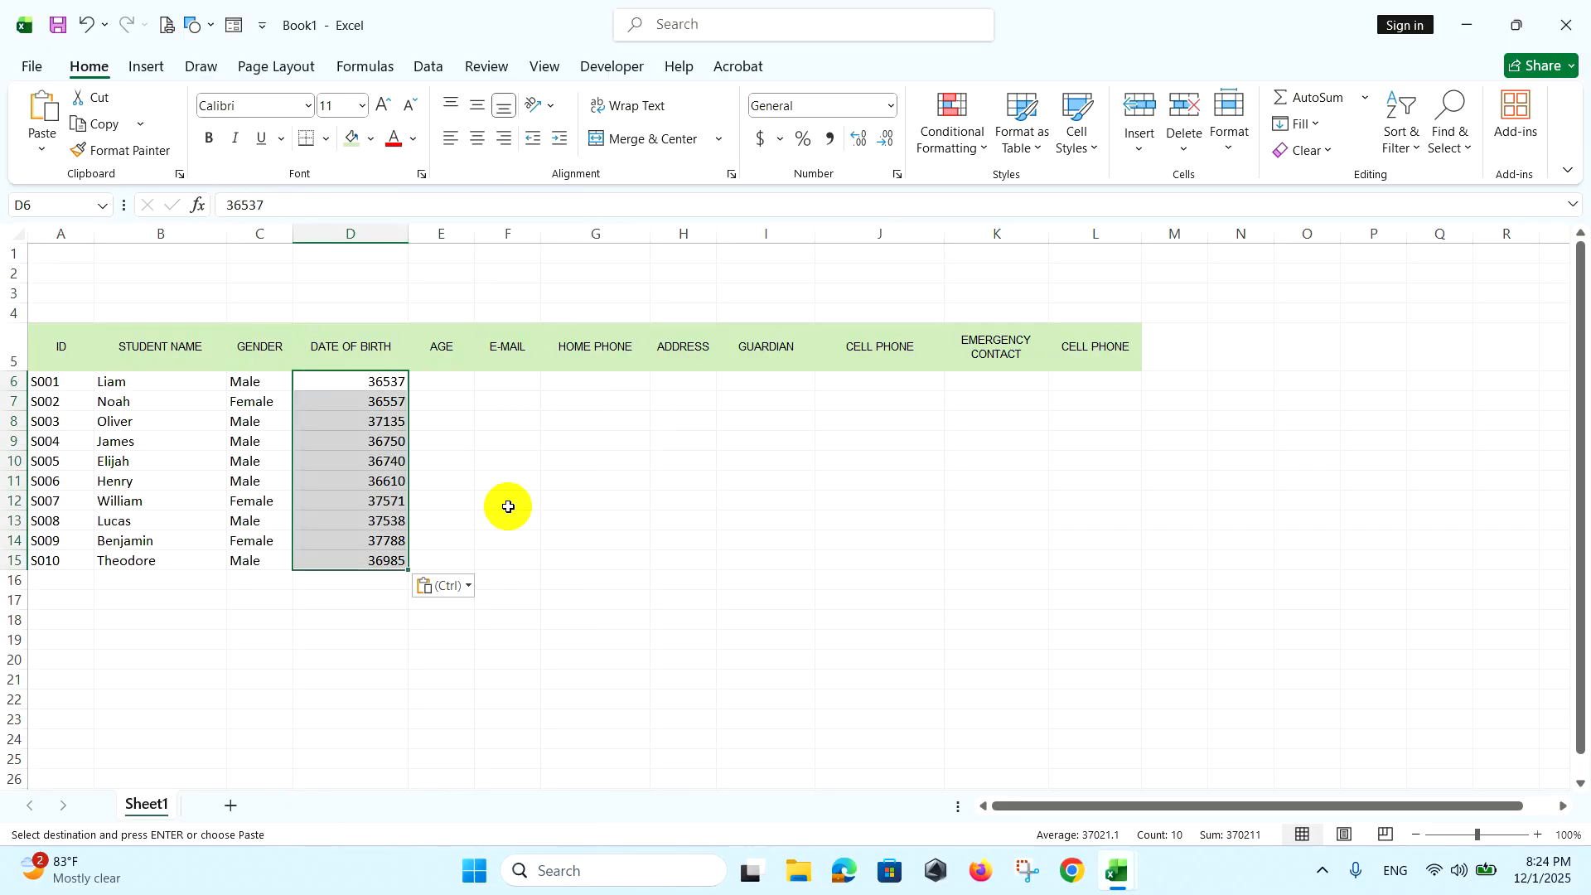
pyautogui.click(889, 107)
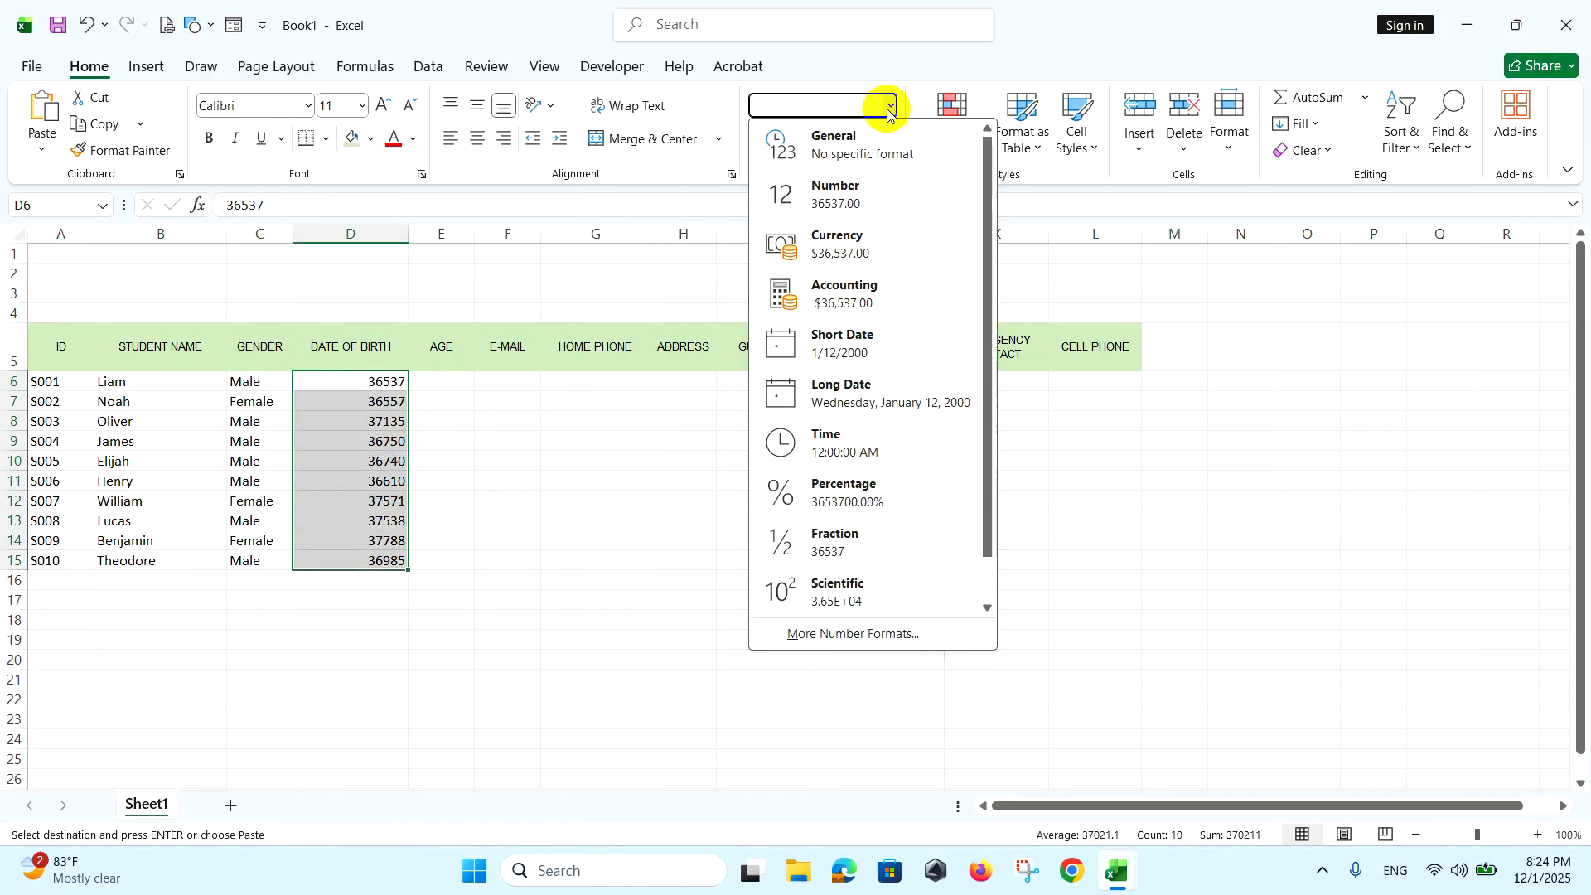
pyautogui.click(855, 338)
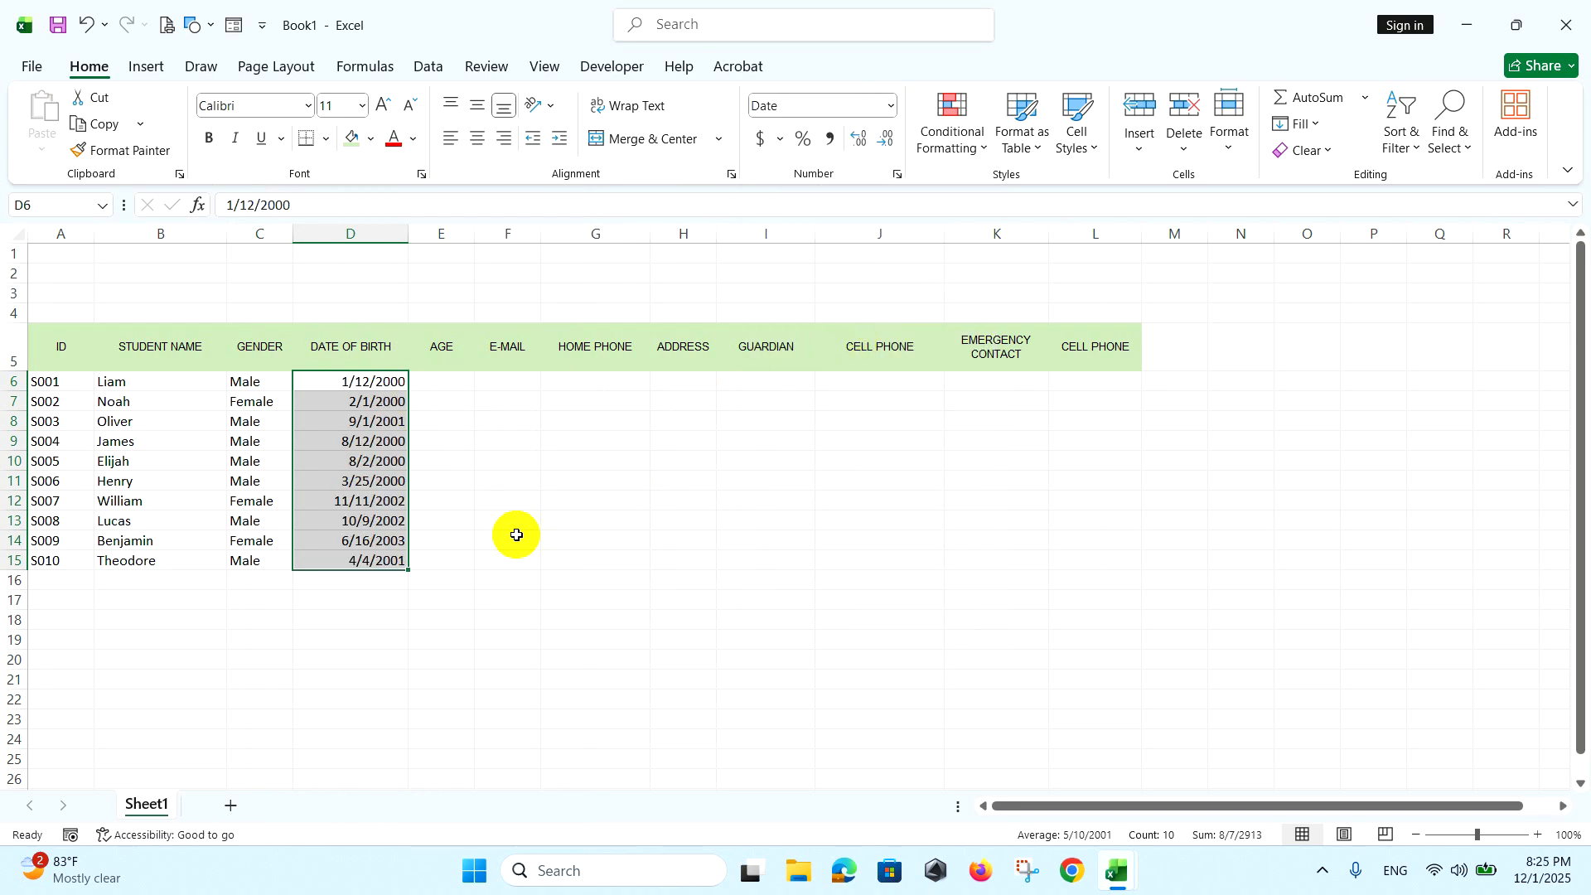
# Apply the custom number format mmm/d/yyyy to the birth dates in D6:D15 and widen columns D, E and F
pyautogui.click(895, 175)
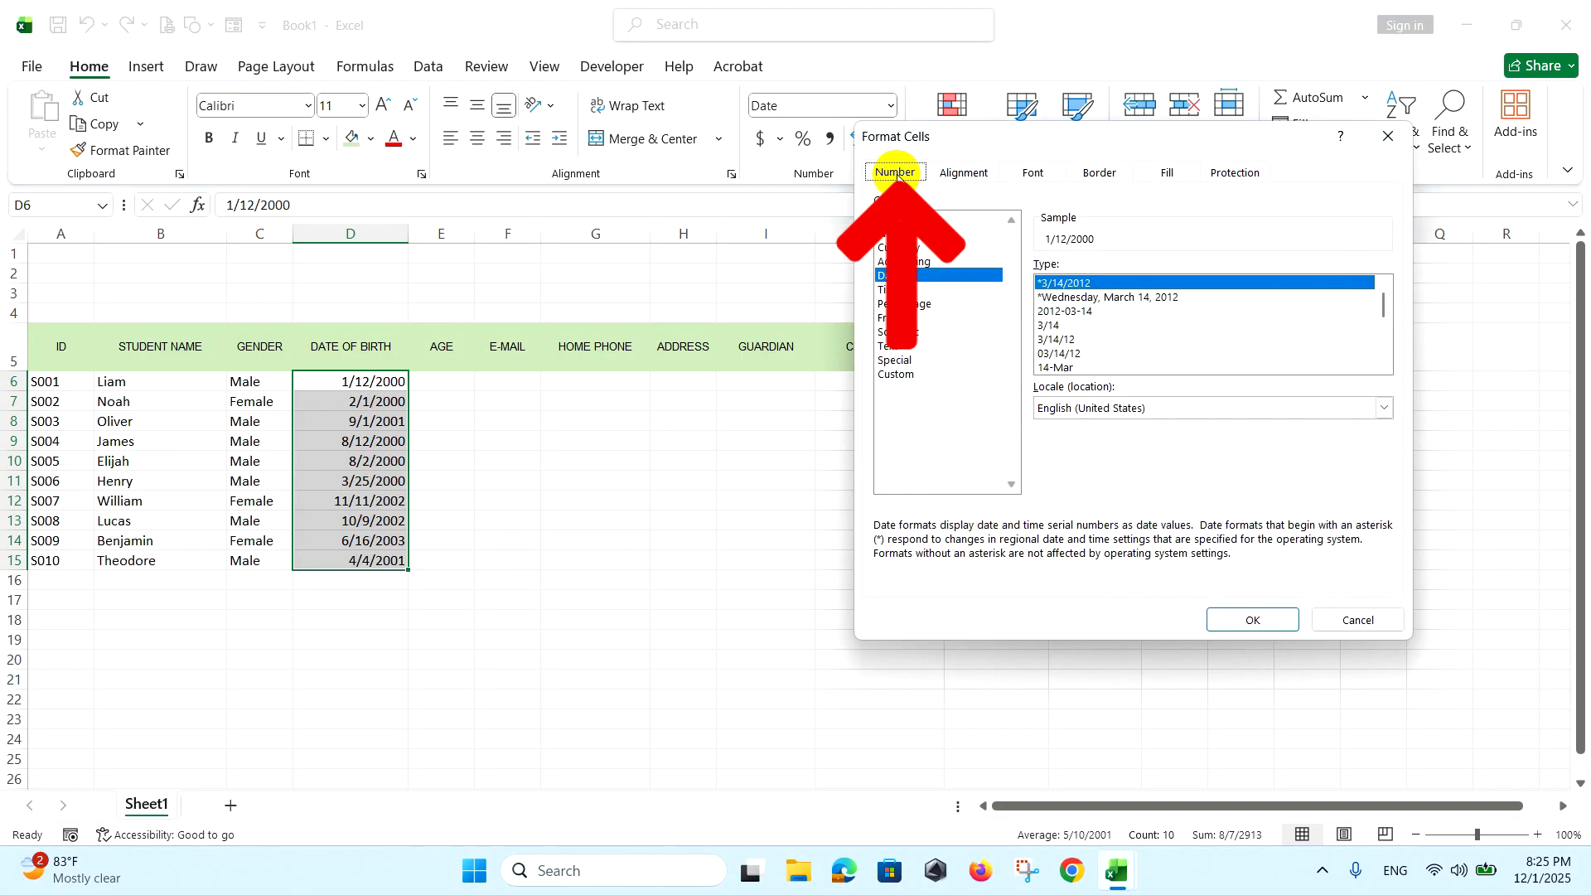
pyautogui.click(891, 374)
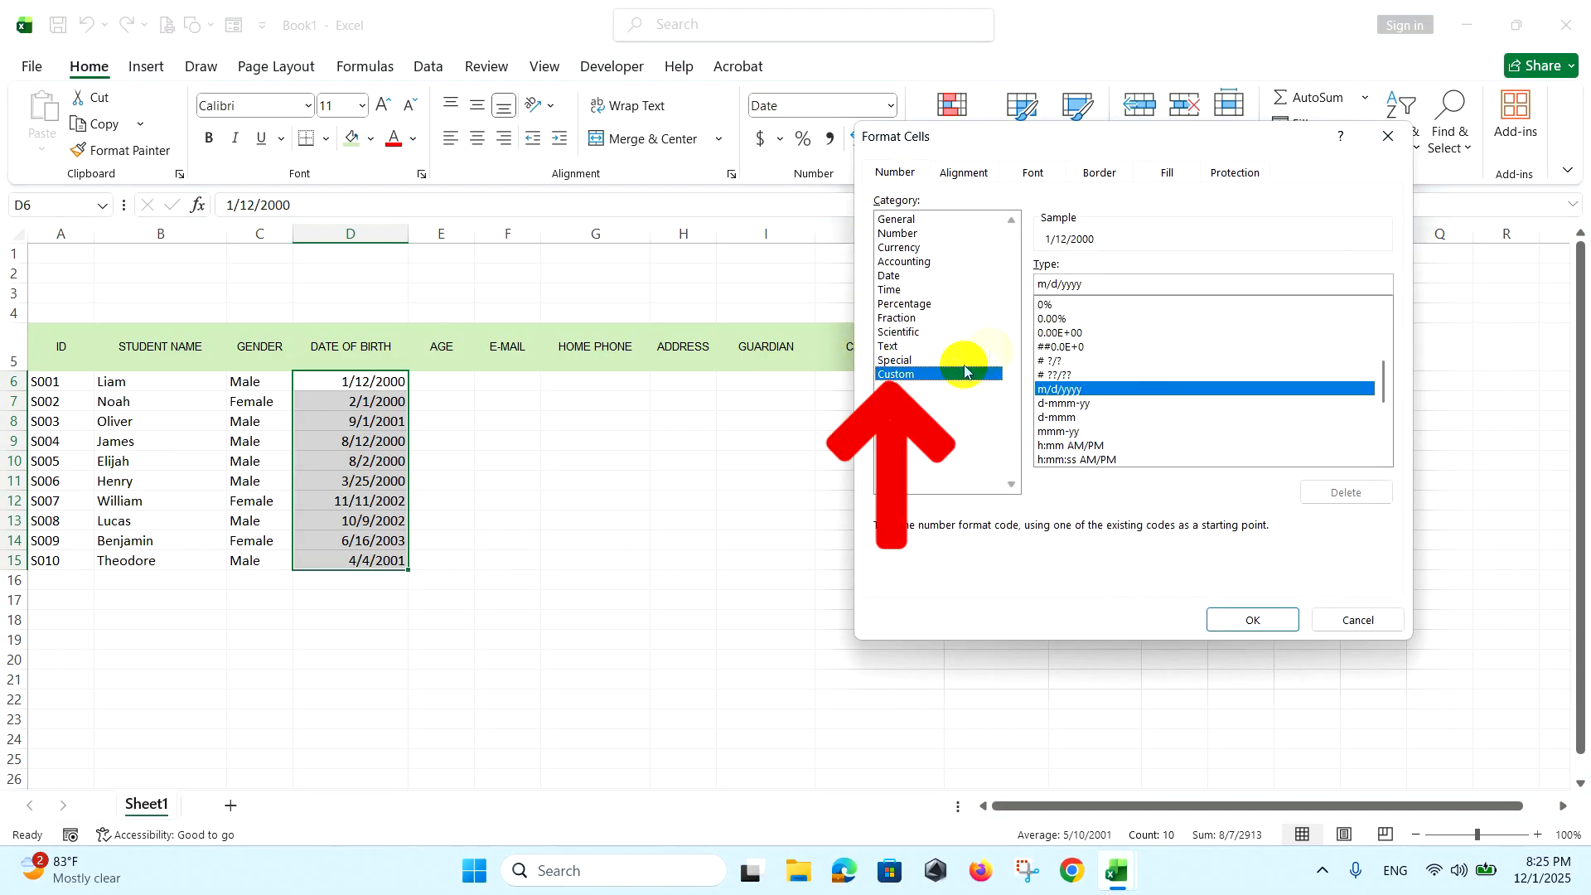
pyautogui.click(1046, 284)
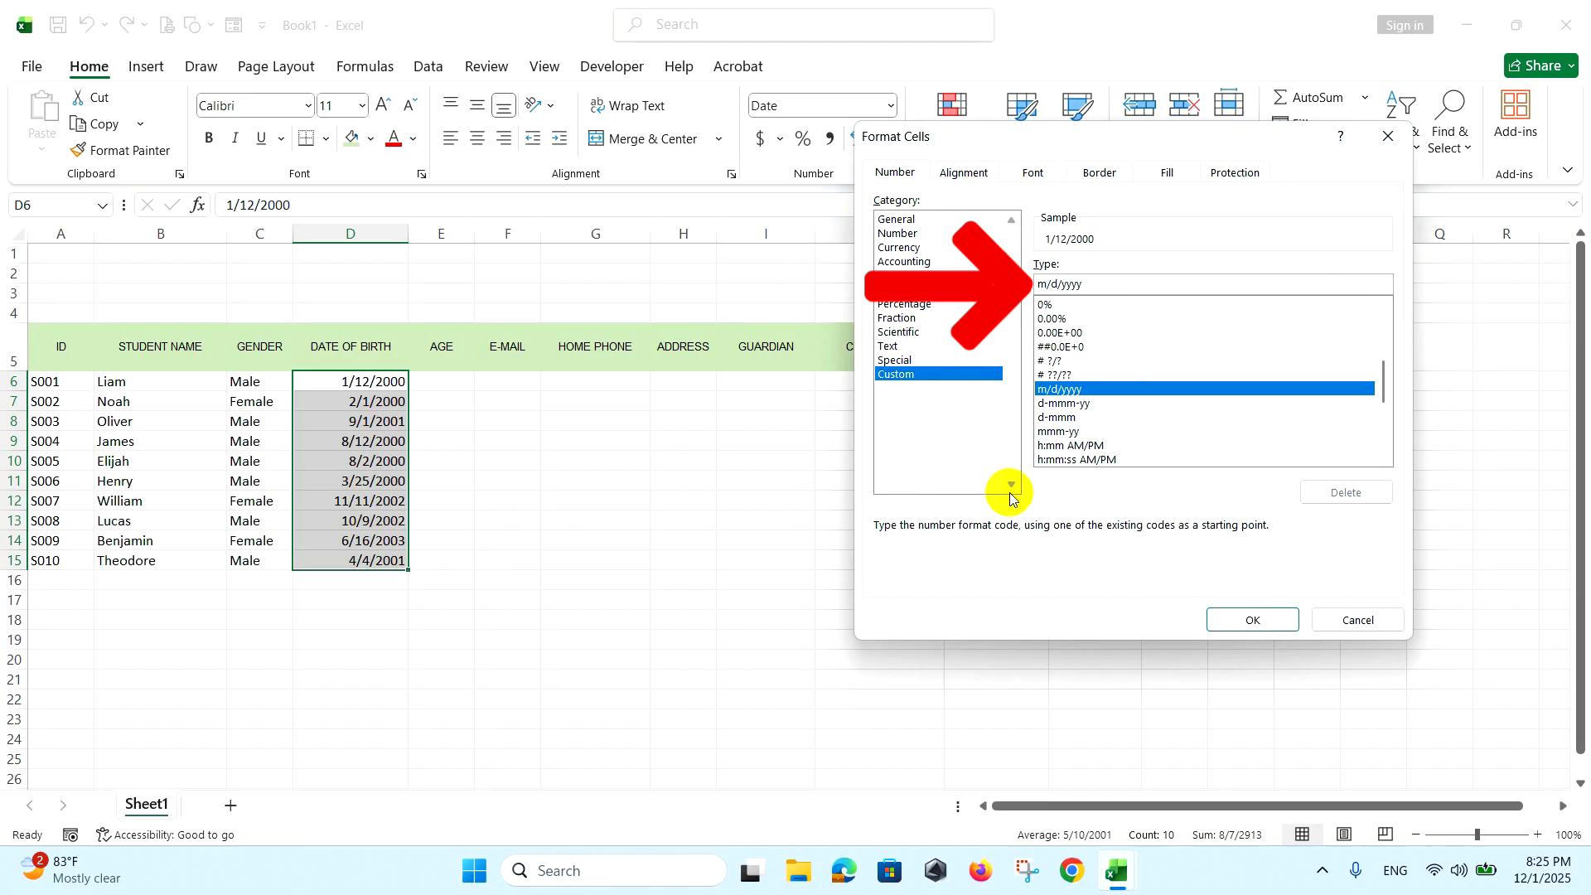
pyautogui.write('mmm')
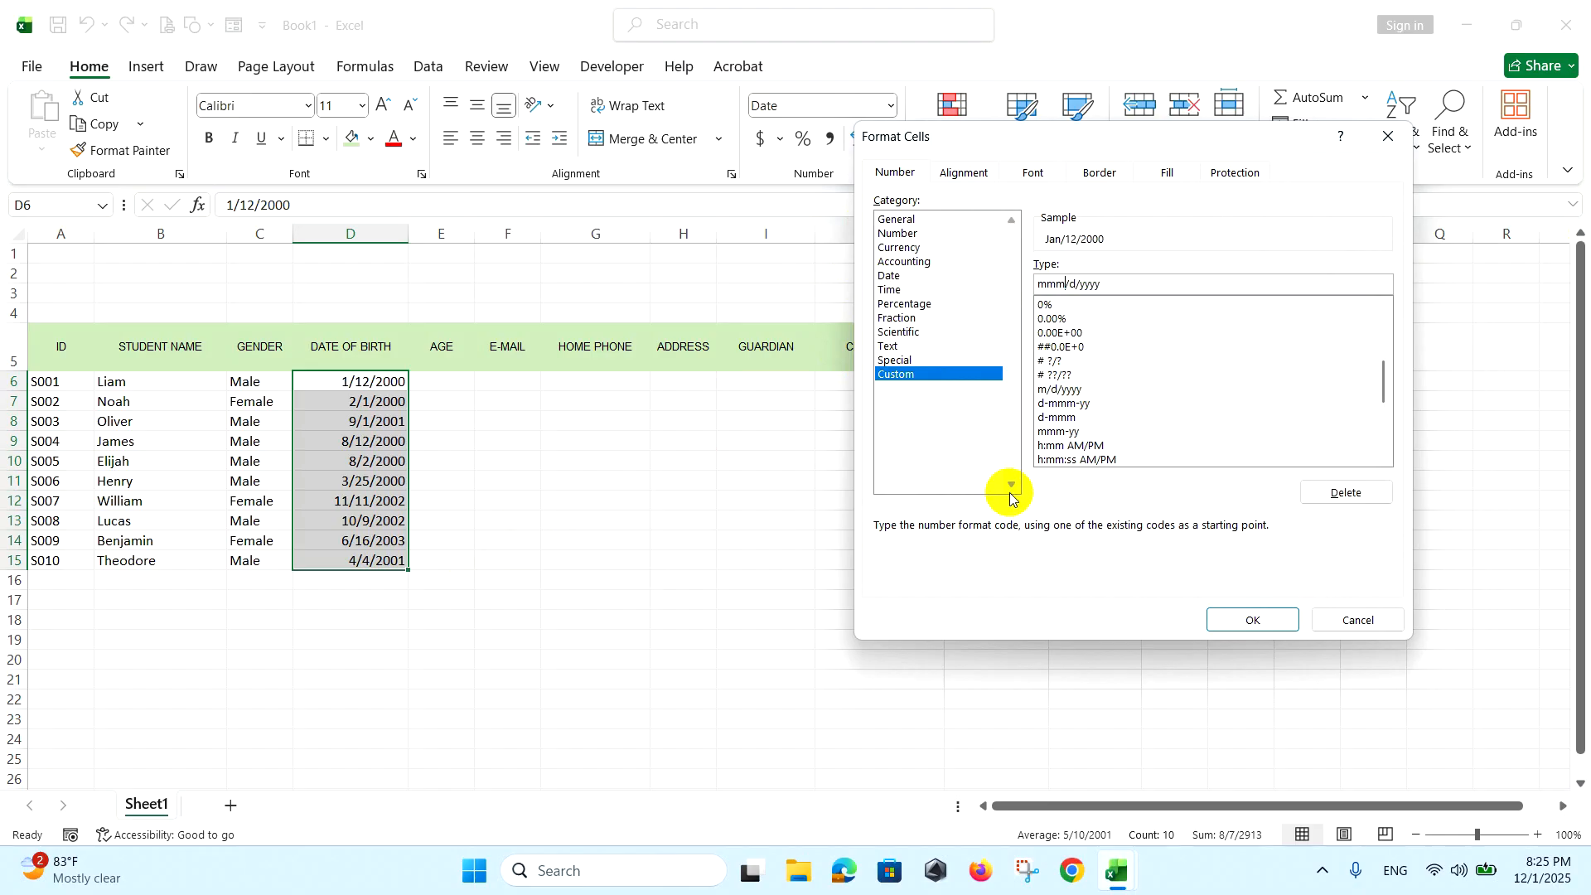
pyautogui.click(1254, 621)
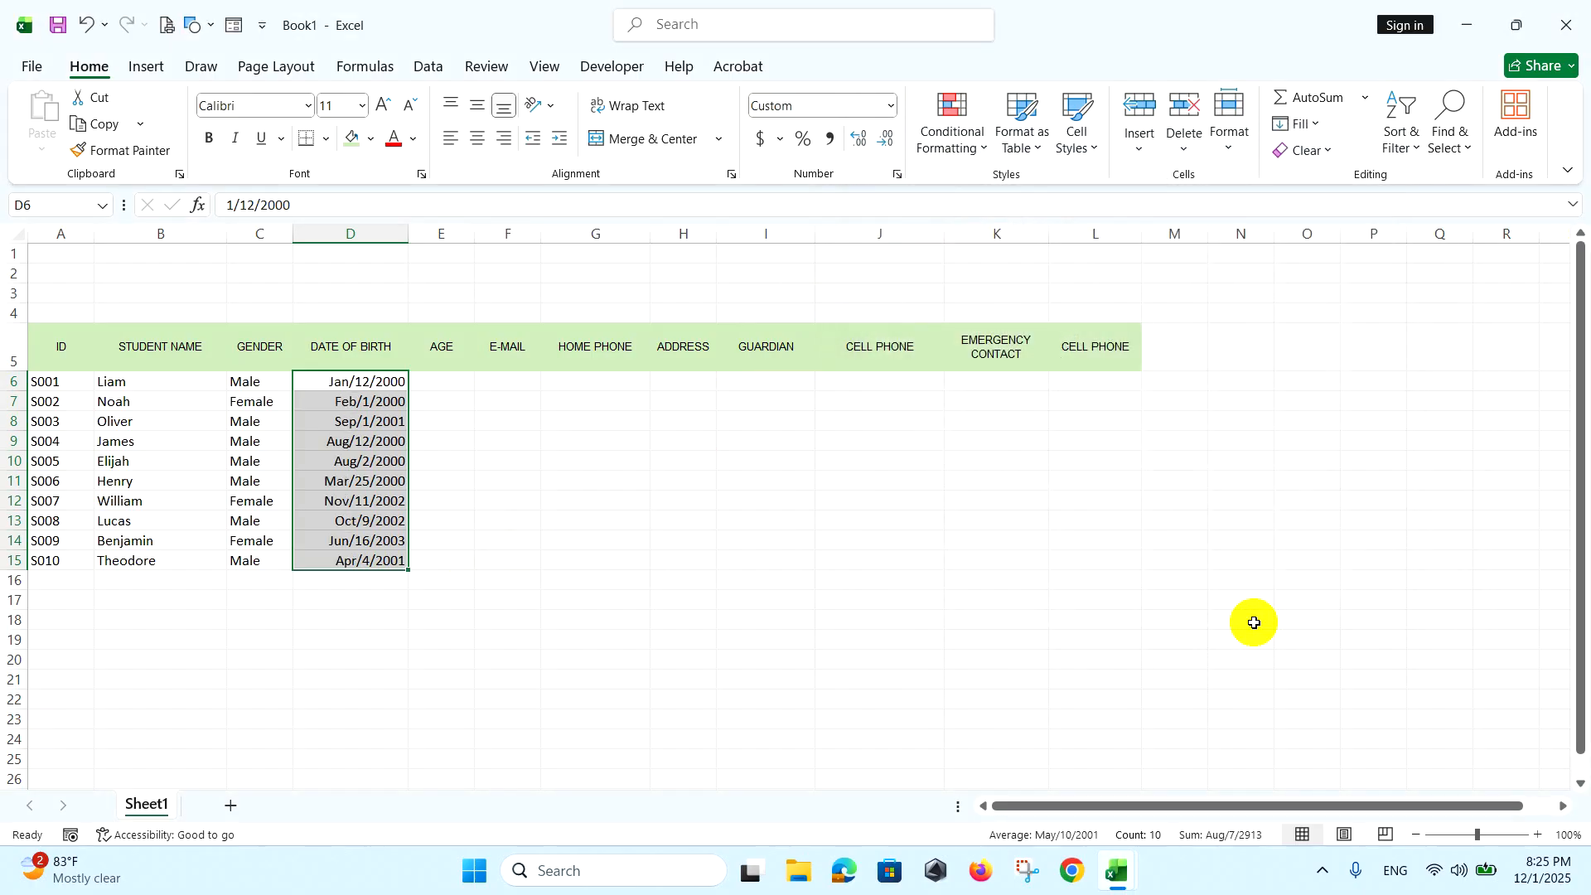
pyautogui.moveTo(407, 234); pyautogui.dragTo(649, 245)
pyautogui.click(510, 382)
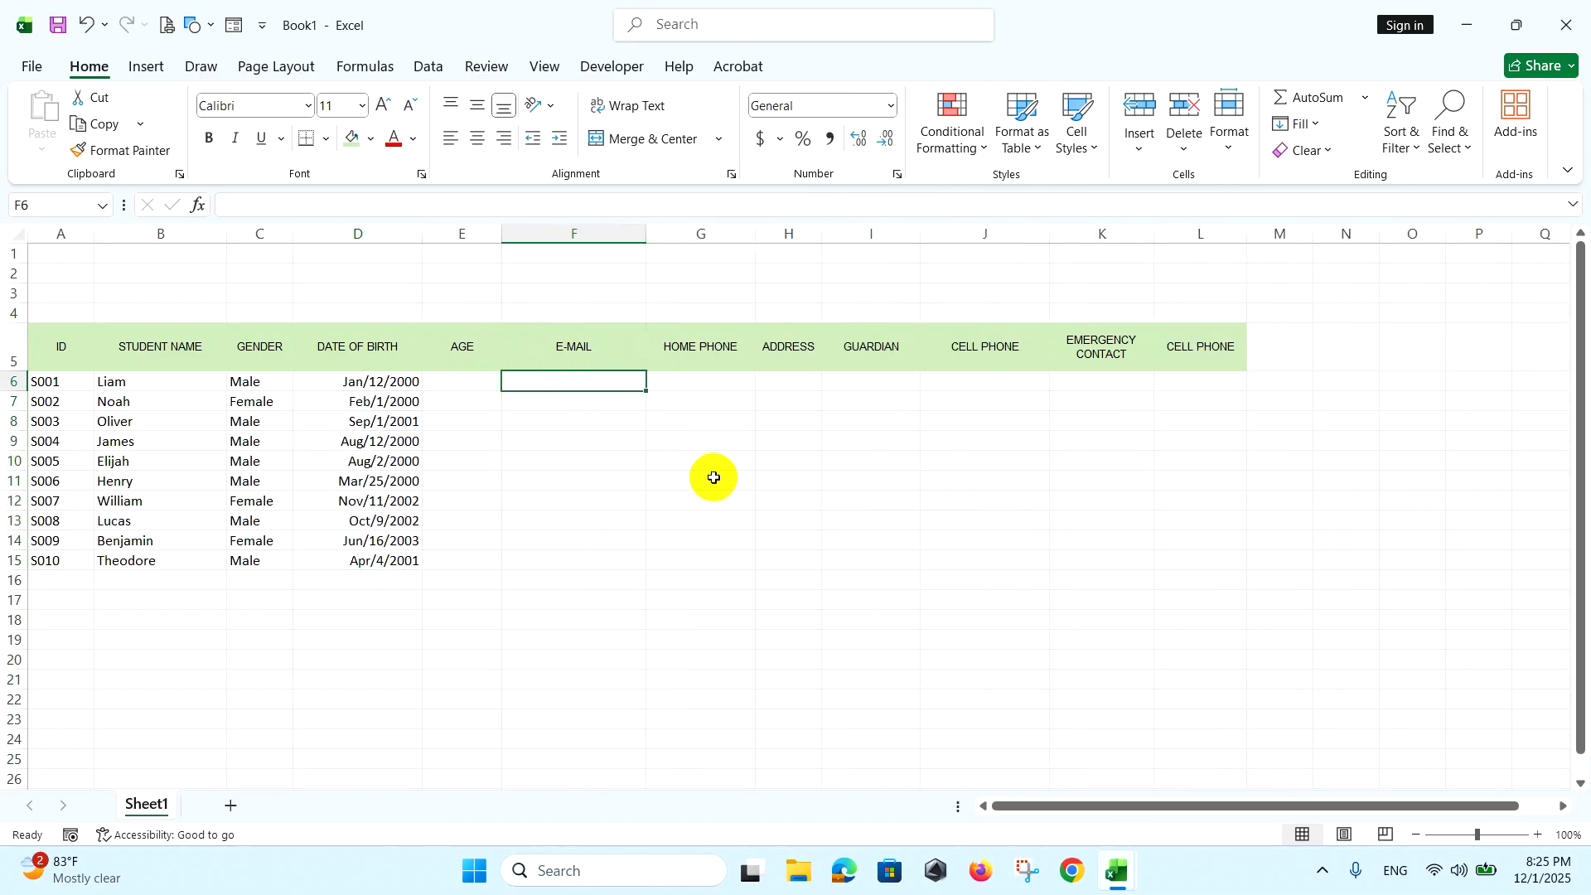
# Paste the copied home phone numbers into G6:G15 and widen columns G and H
pyautogui.click(717, 381)
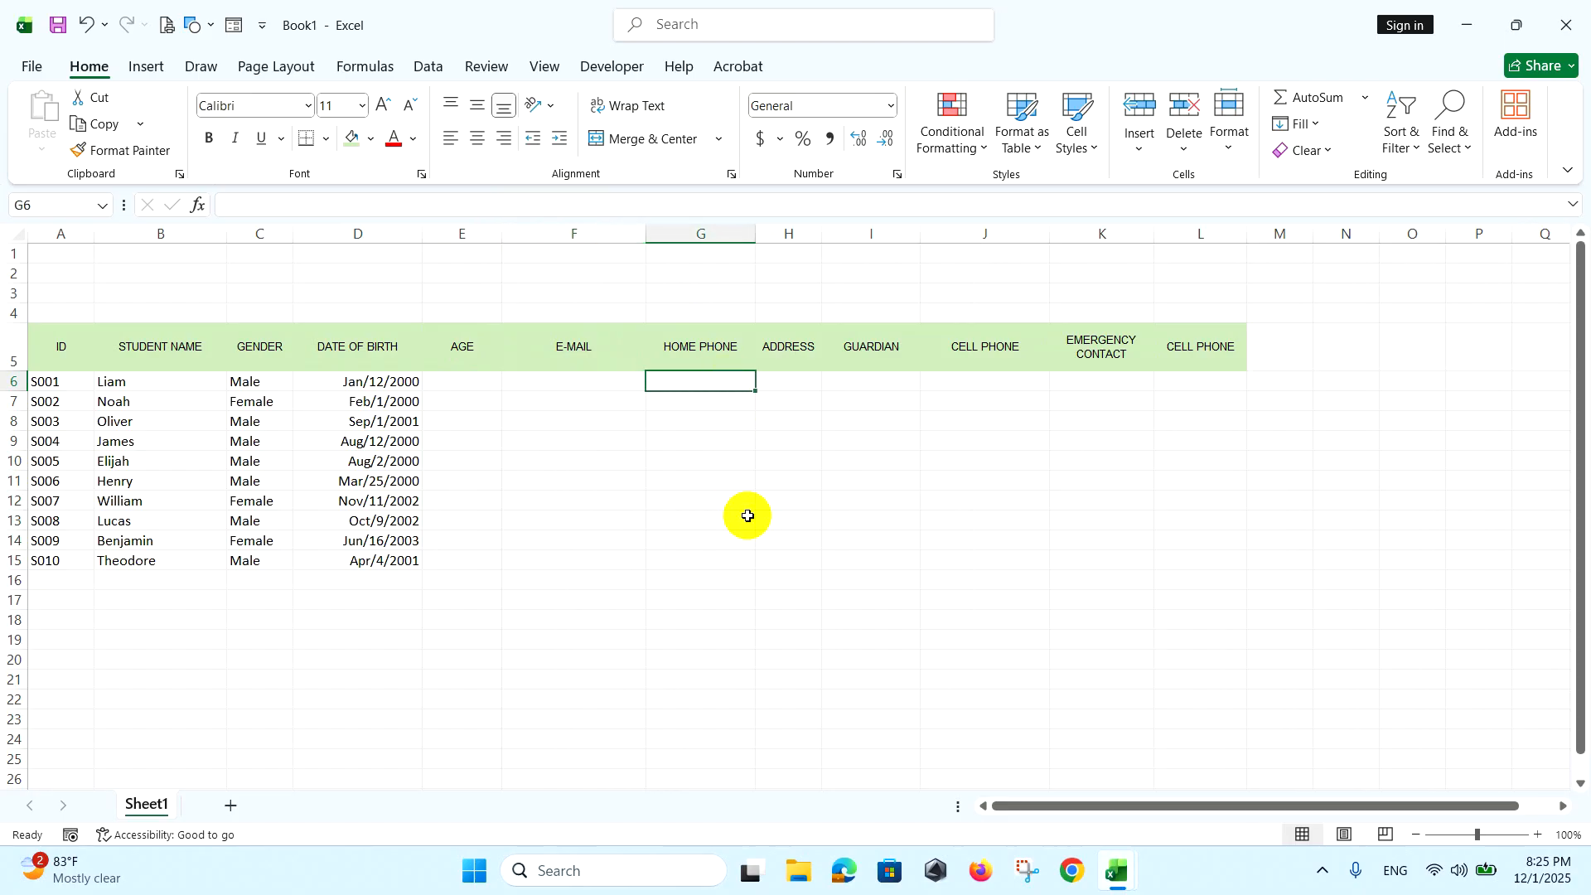
pyautogui.hotkey('ctrl', 'c')
pyautogui.rightClick(696, 390)
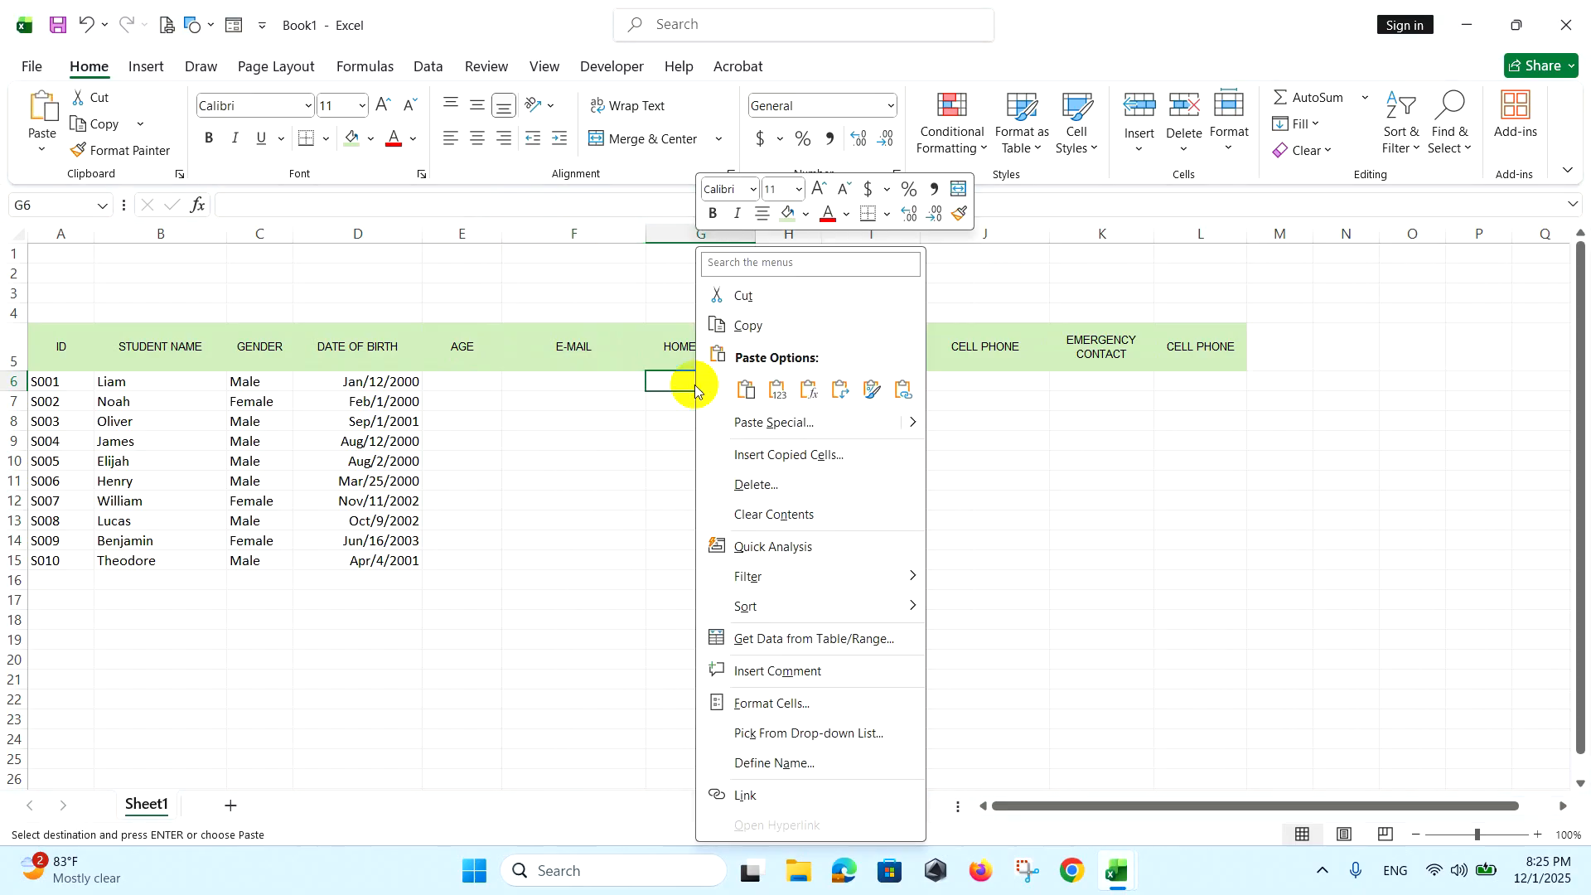
pyautogui.click(745, 389)
pyautogui.moveTo(756, 234); pyautogui.dragTo(904, 245)
pyautogui.click(838, 377)
# Paste the copied guardian names into I6:I15 and widen column I to fit them
pyautogui.click(947, 383)
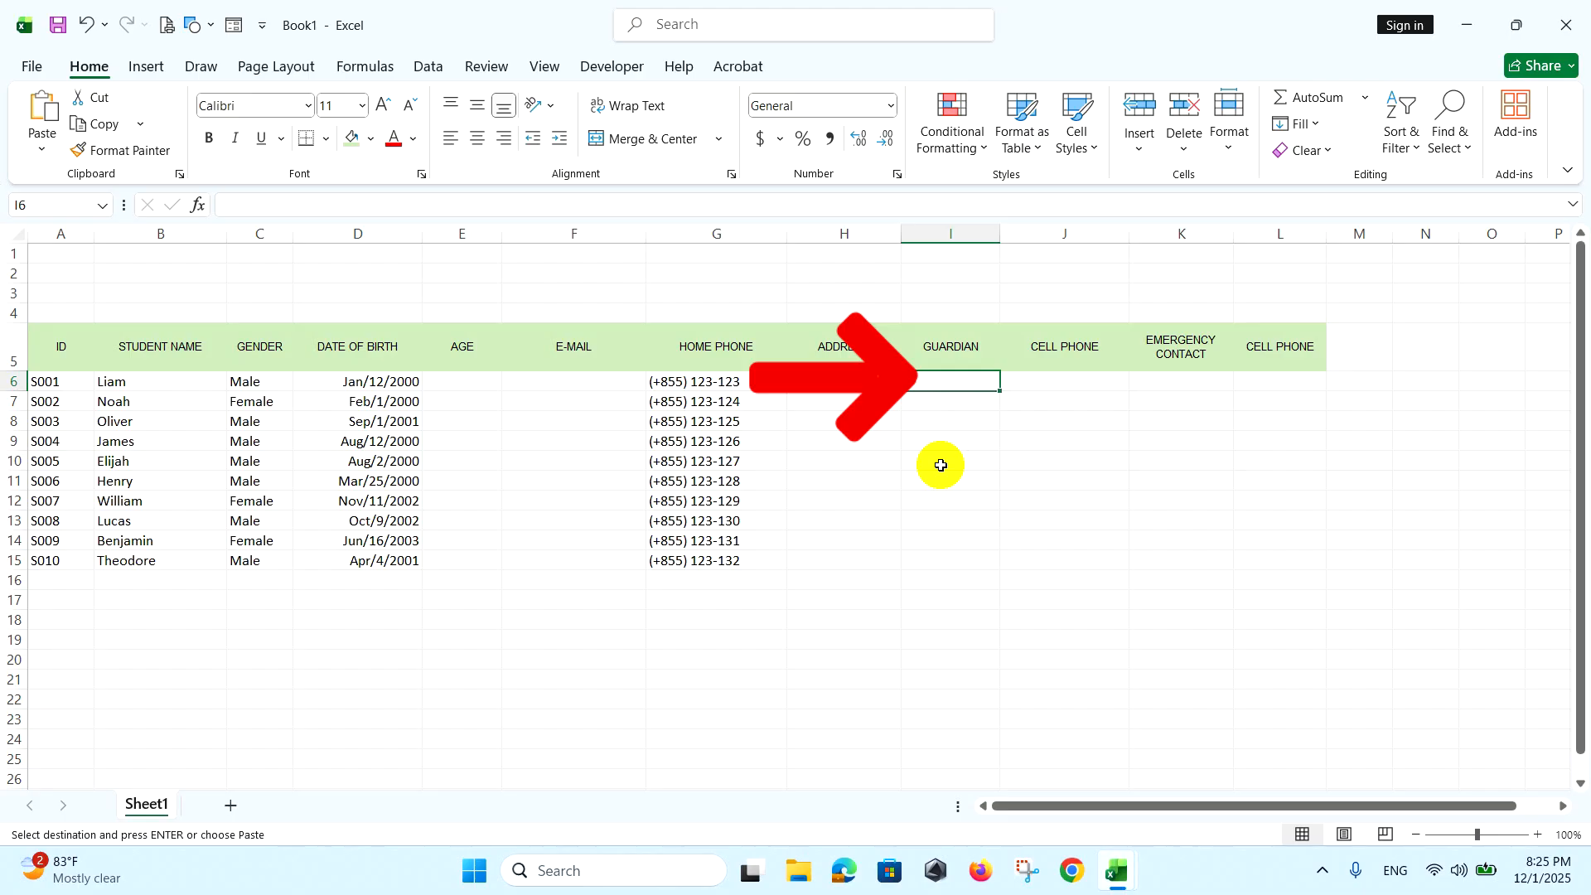
pyautogui.rightClick(933, 381)
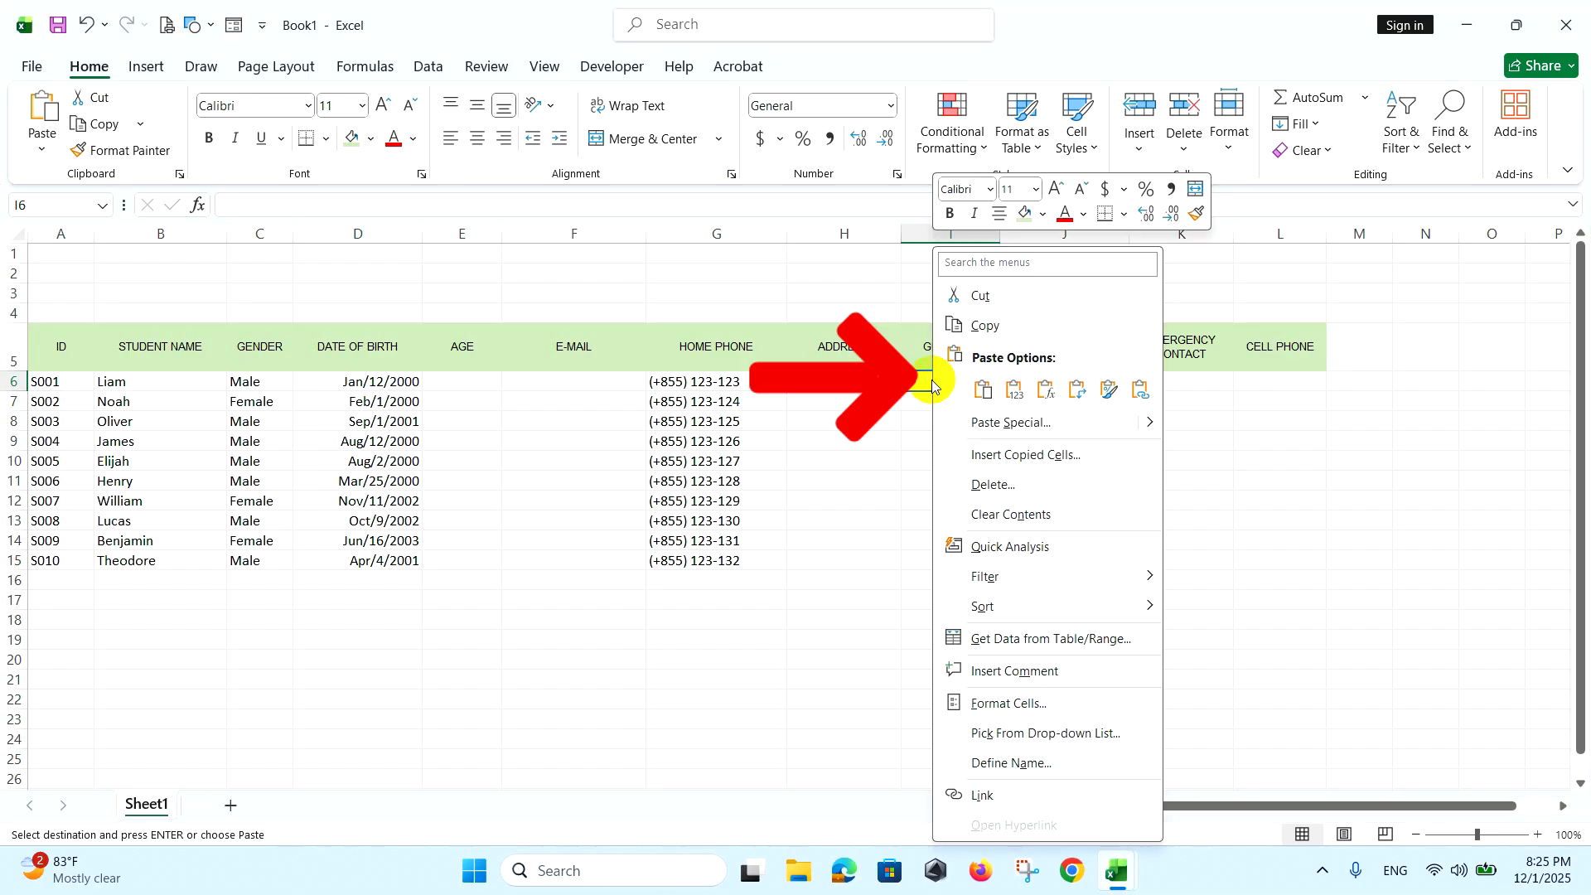
pyautogui.click(979, 387)
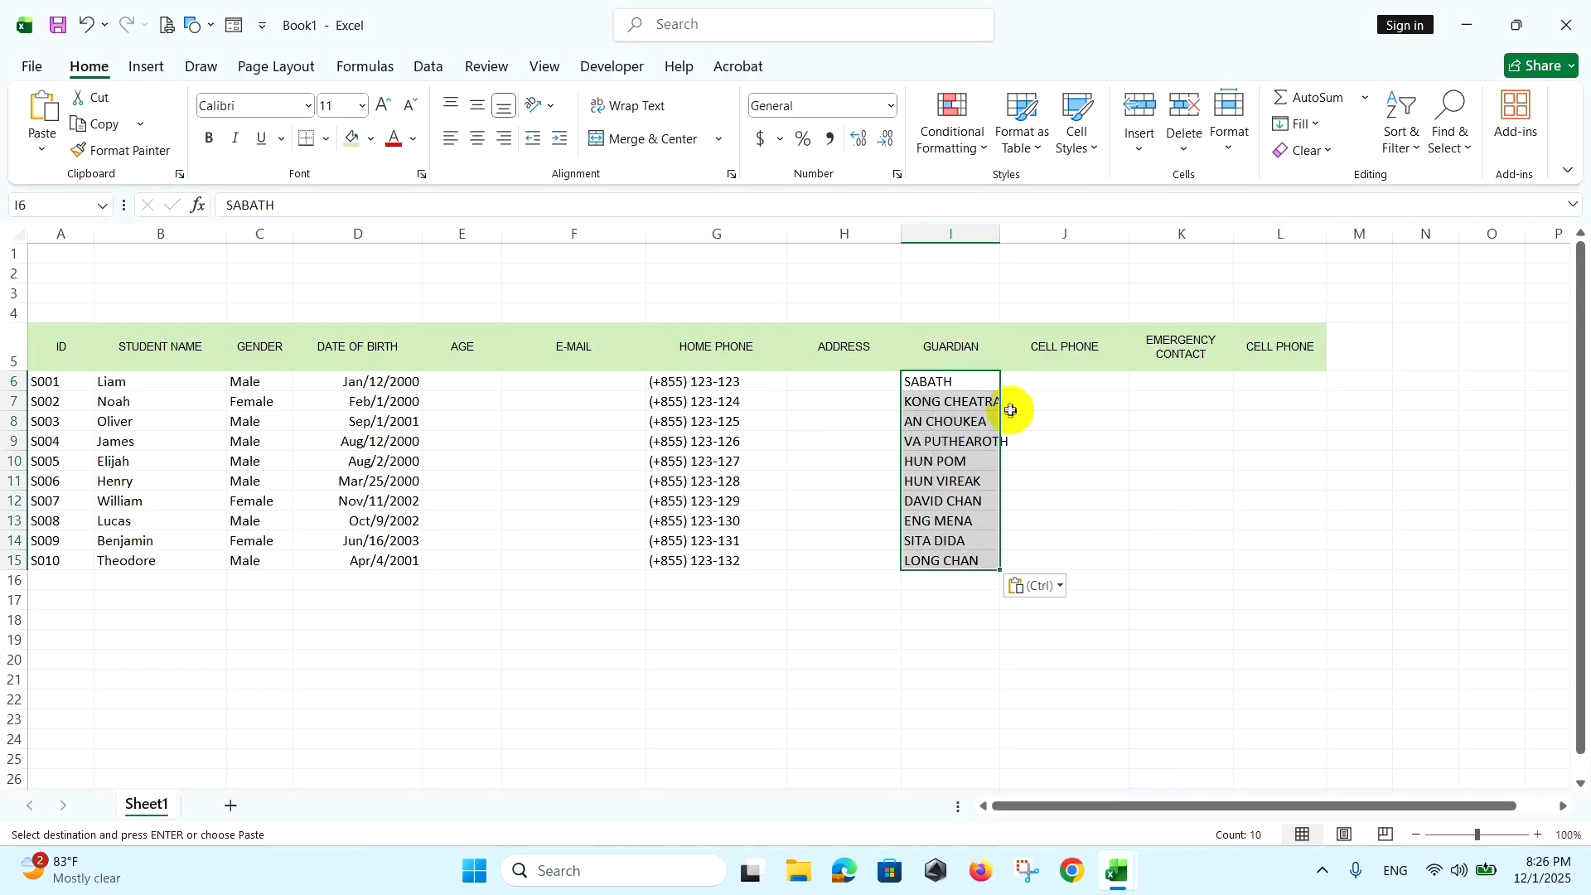
pyautogui.moveTo(1000, 235); pyautogui.dragTo(1037, 235)
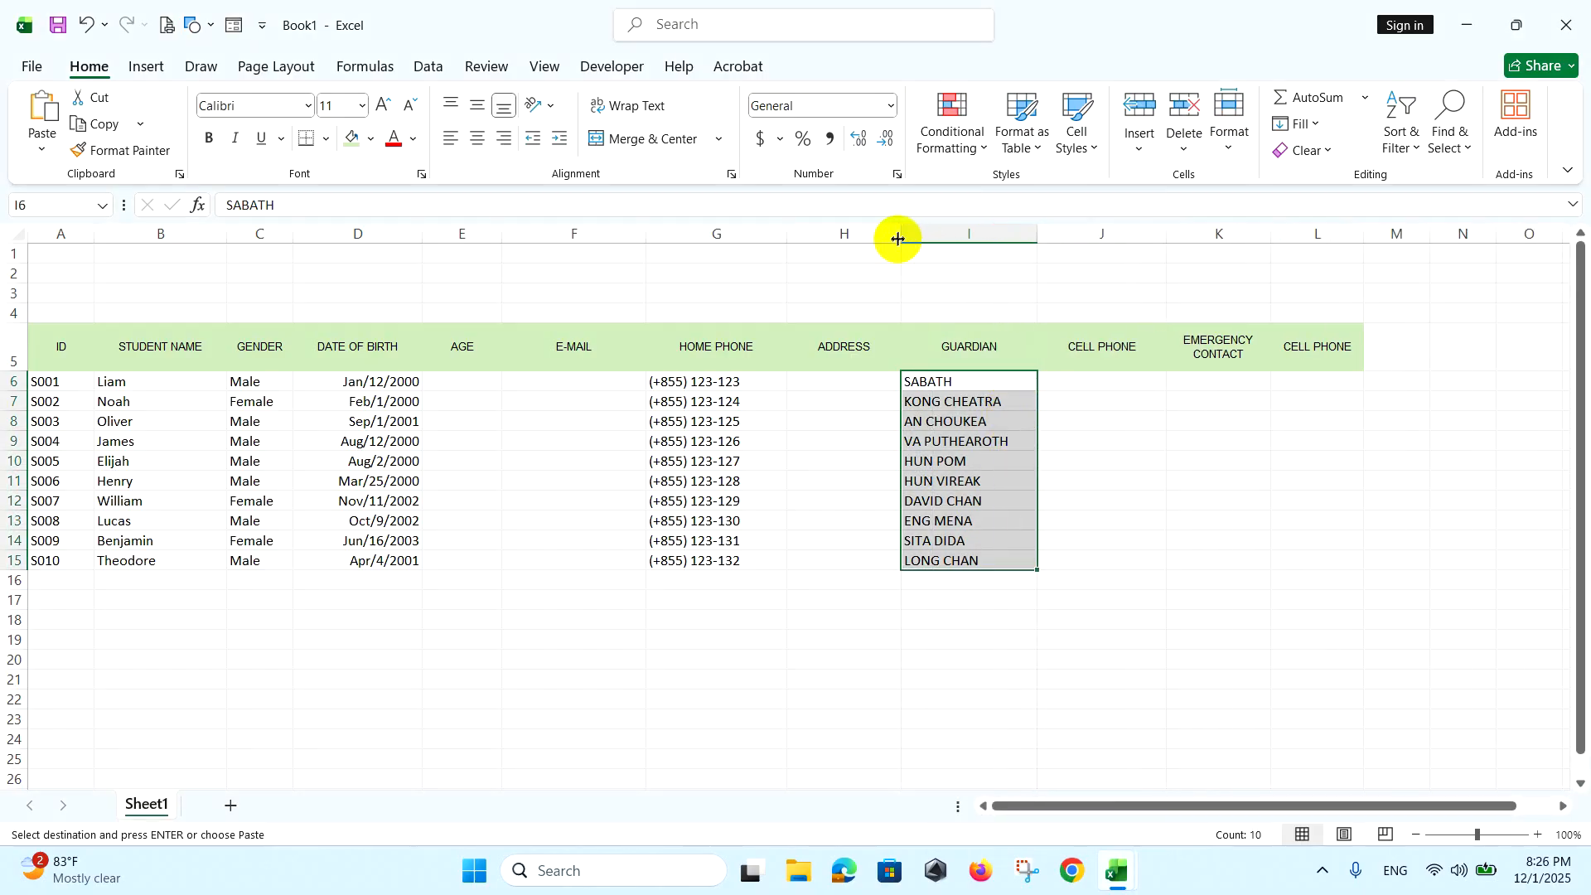
# Paste the guardians' cell phone numbers as values into J6:J15 and widen column J slightly
pyautogui.click(1115, 382)
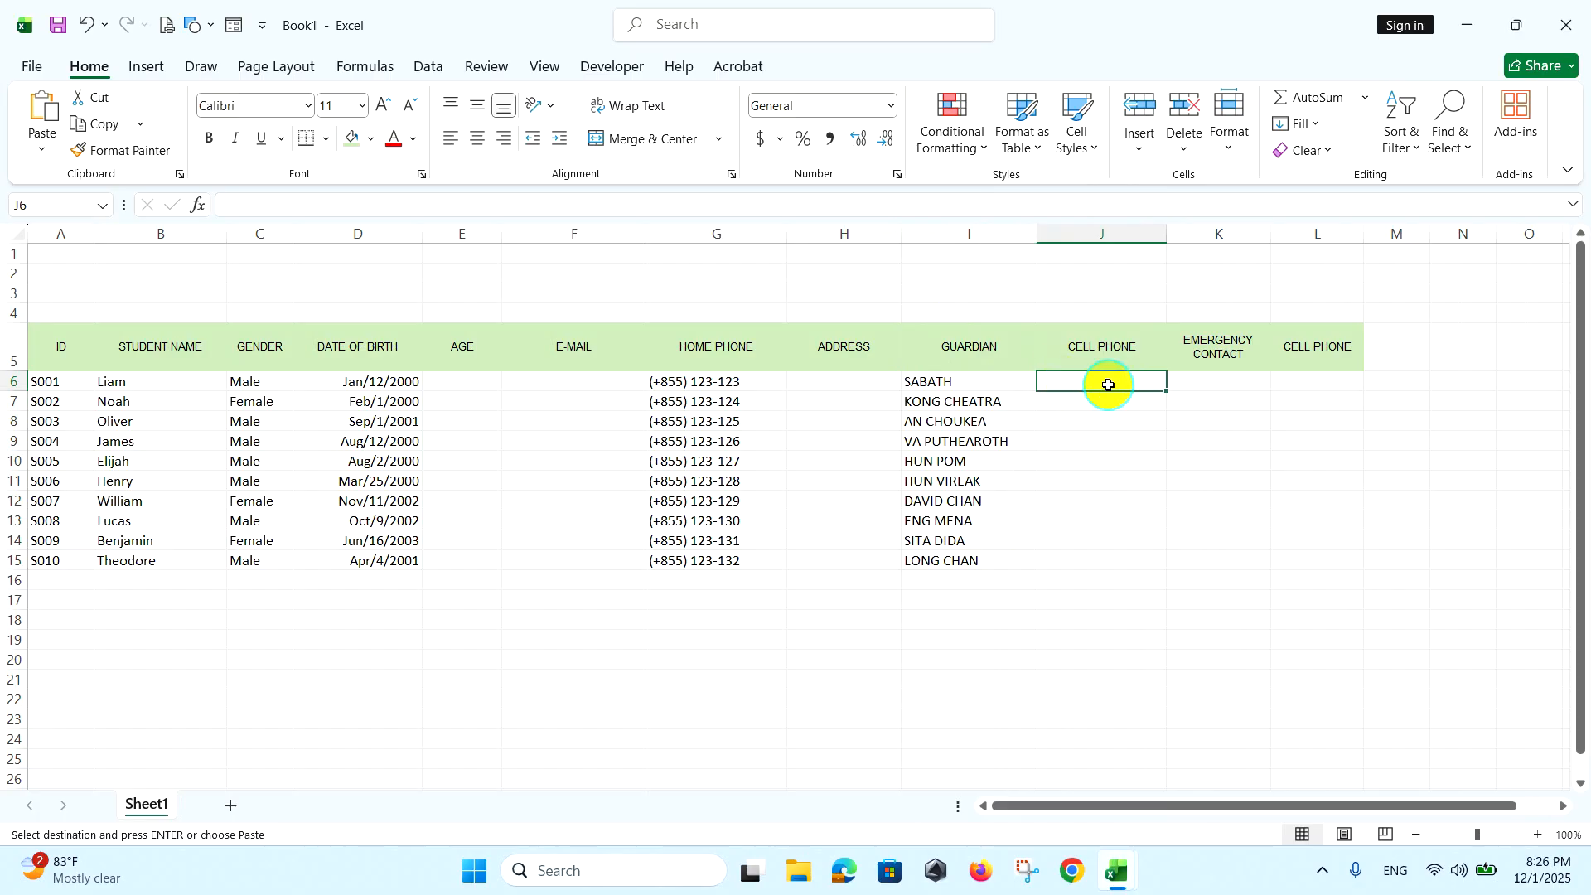
pyautogui.rightClick(1109, 384)
pyautogui.click(1191, 390)
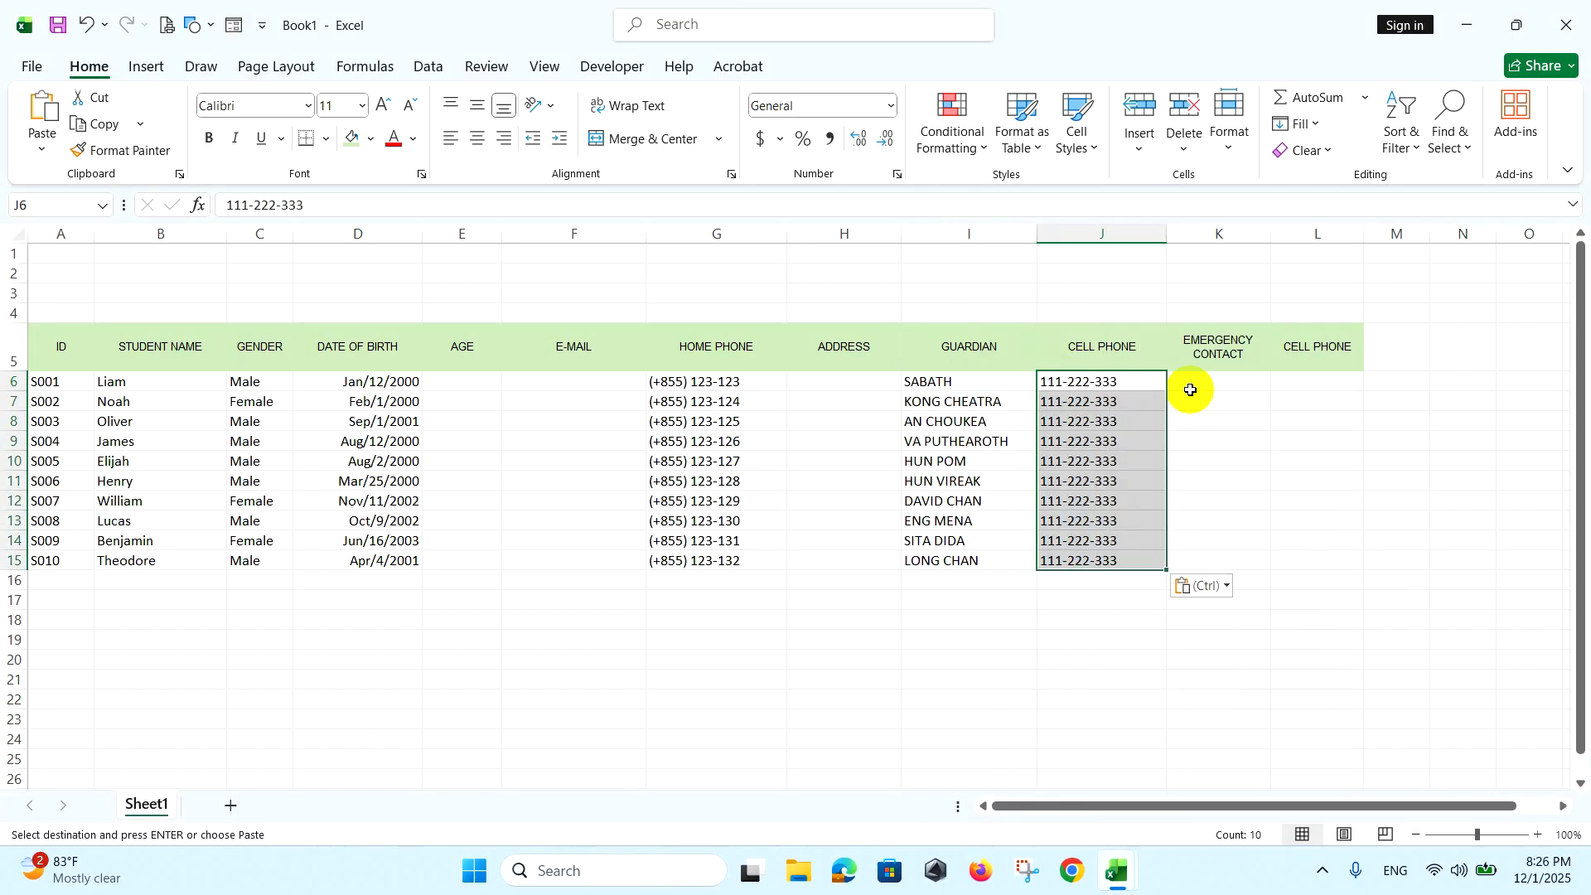
pyautogui.moveTo(1168, 242); pyautogui.dragTo(1181, 244)
# Widen columns K and L and paste the emergency contact names as values into K6:K15
pyautogui.click(1241, 381)
pyautogui.moveTo(1284, 246); pyautogui.dragTo(1503, 254)
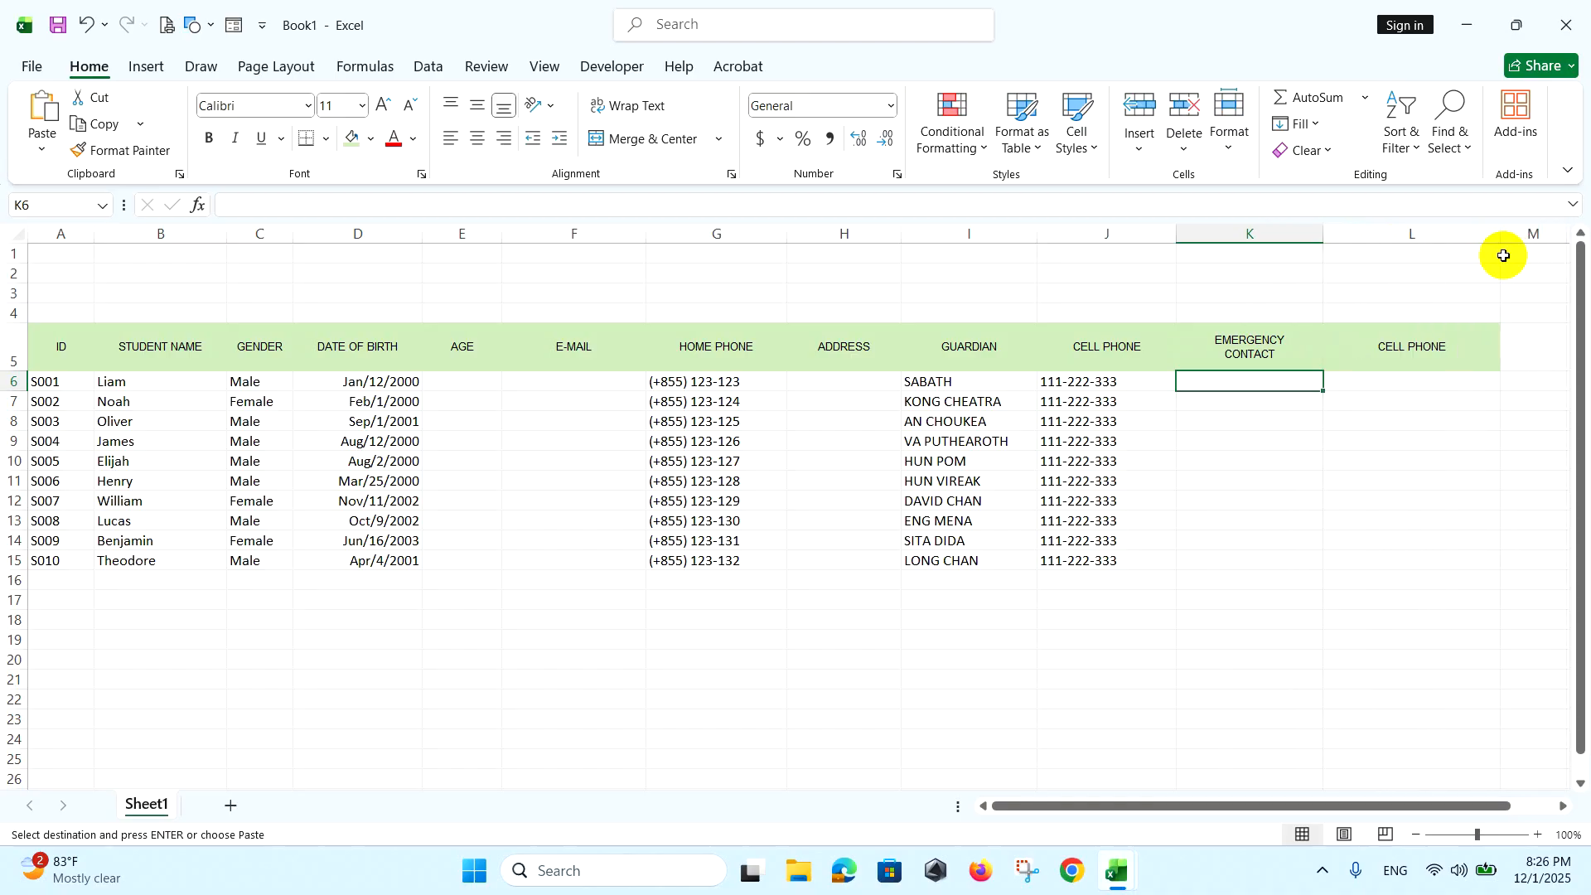
pyautogui.rightClick(1229, 392)
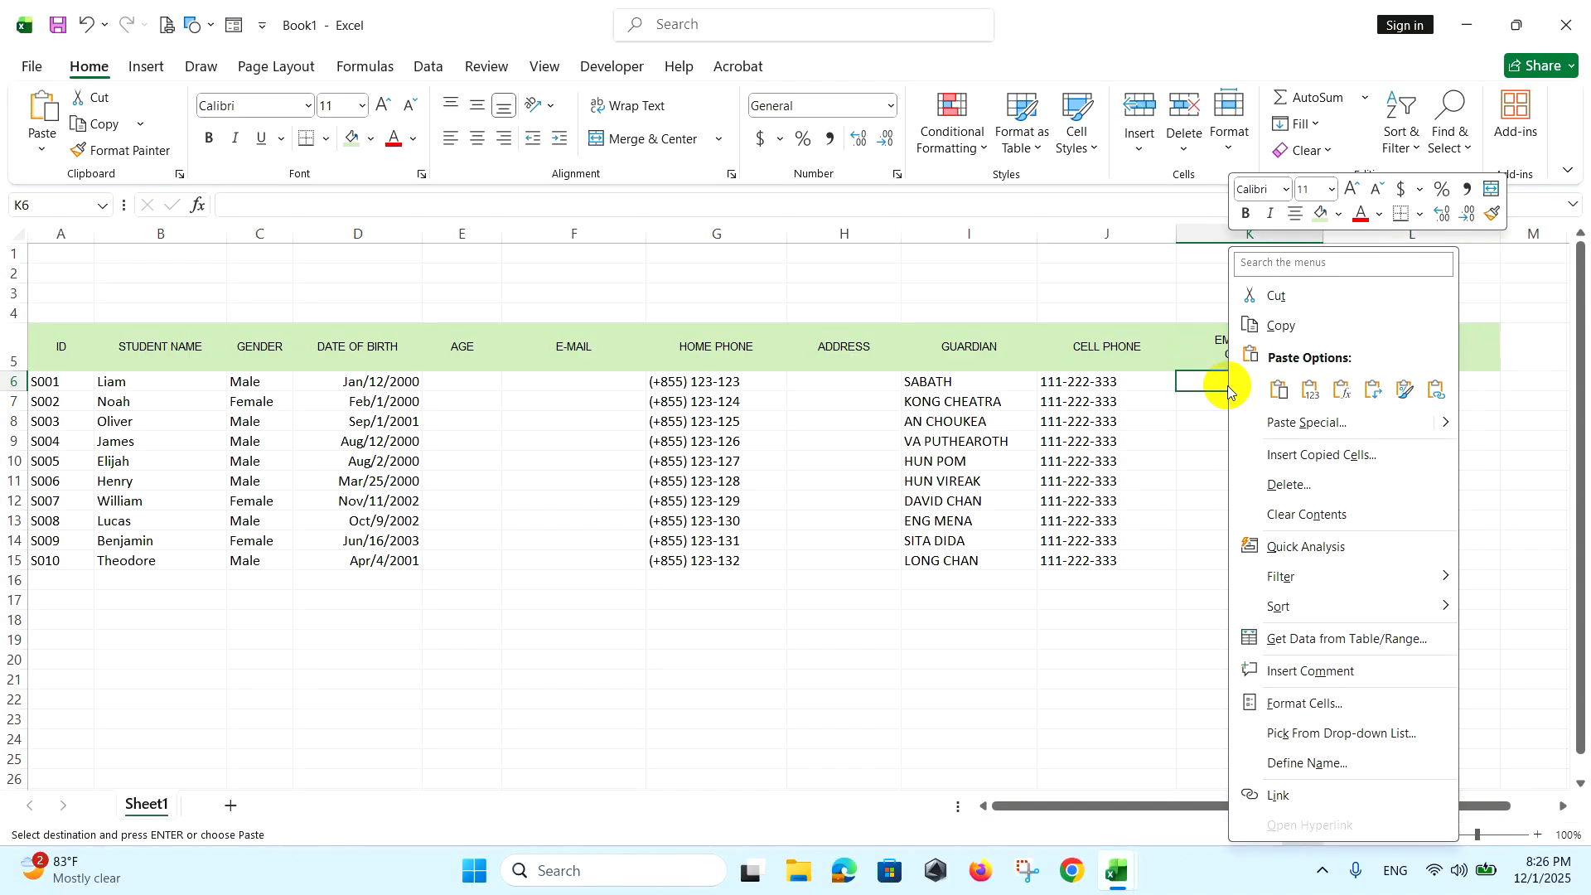
pyautogui.click(1313, 392)
pyautogui.hotkey('ctrl', 'v')
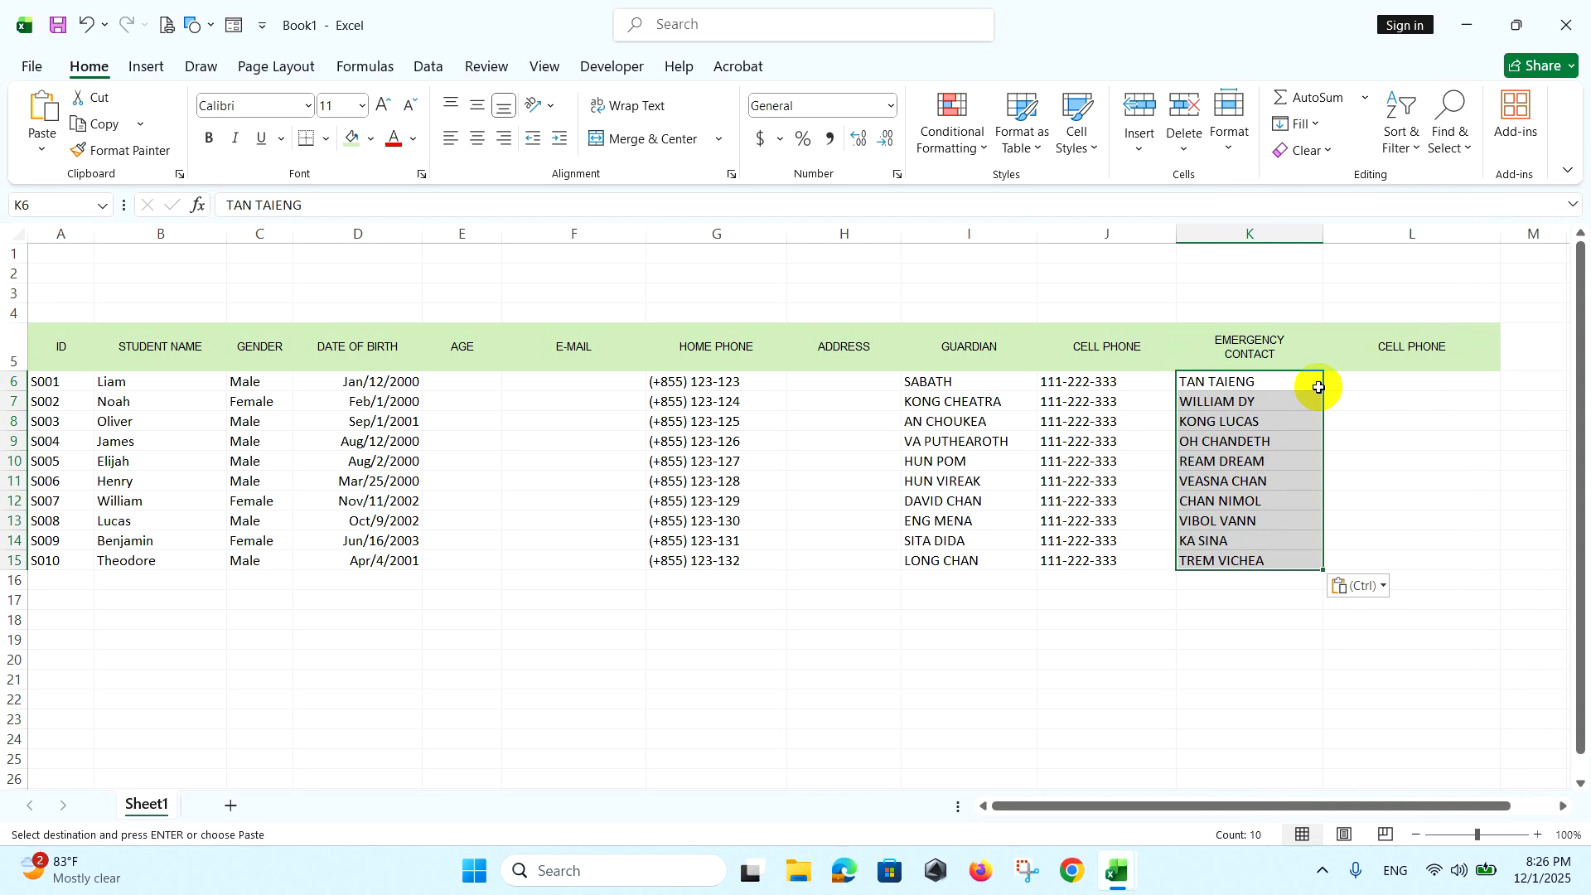
# Paste the emergency contacts' cell phone numbers as values into L6:L15
pyautogui.click(1403, 391)
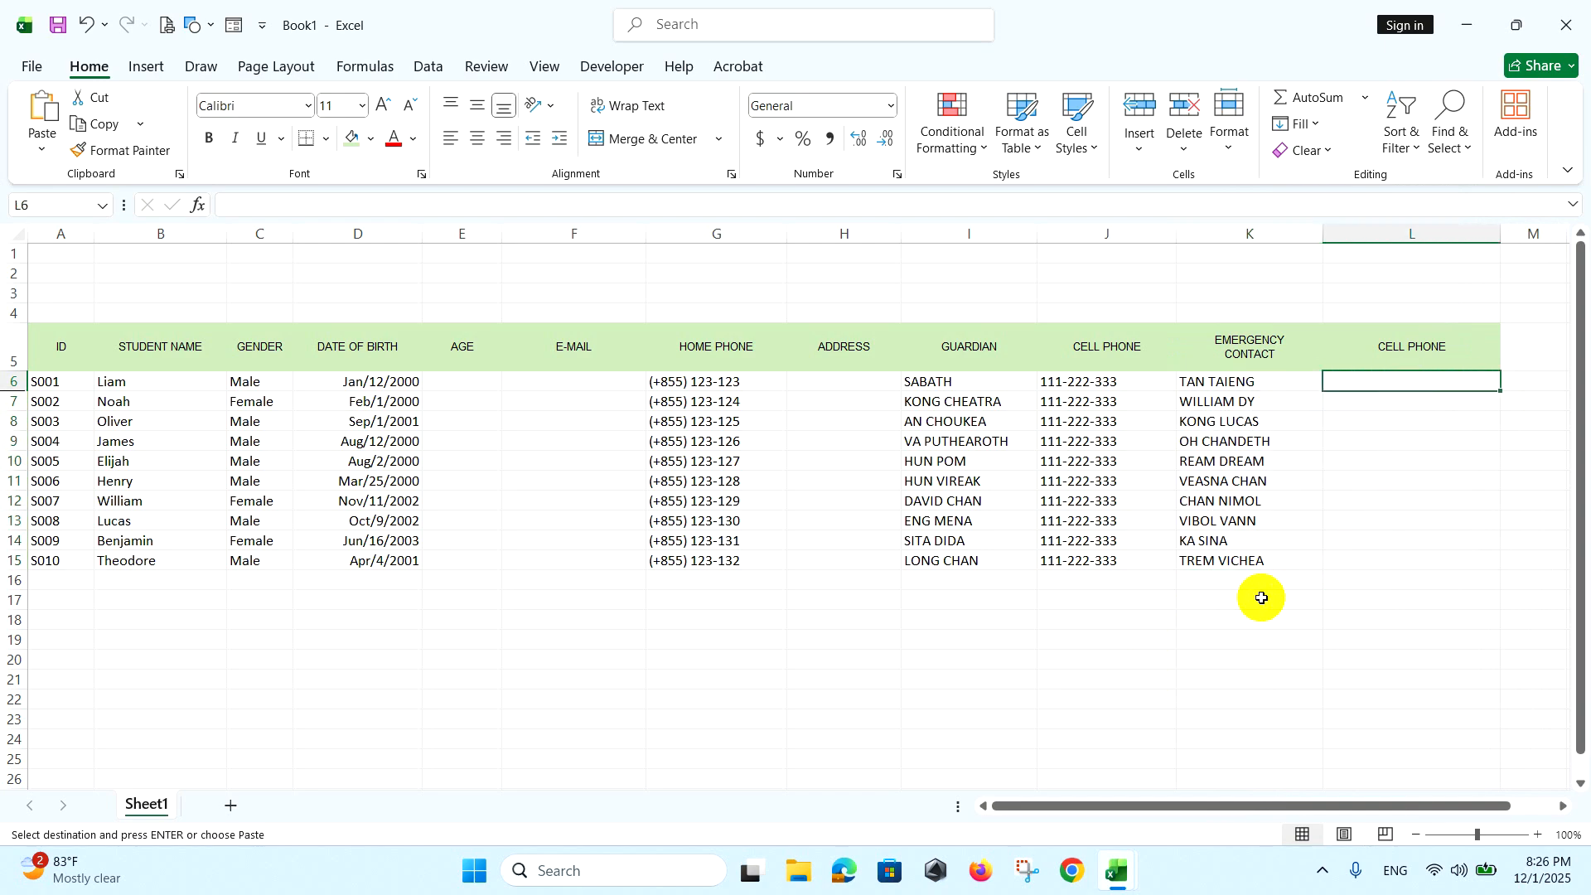
pyautogui.rightClick(1364, 382)
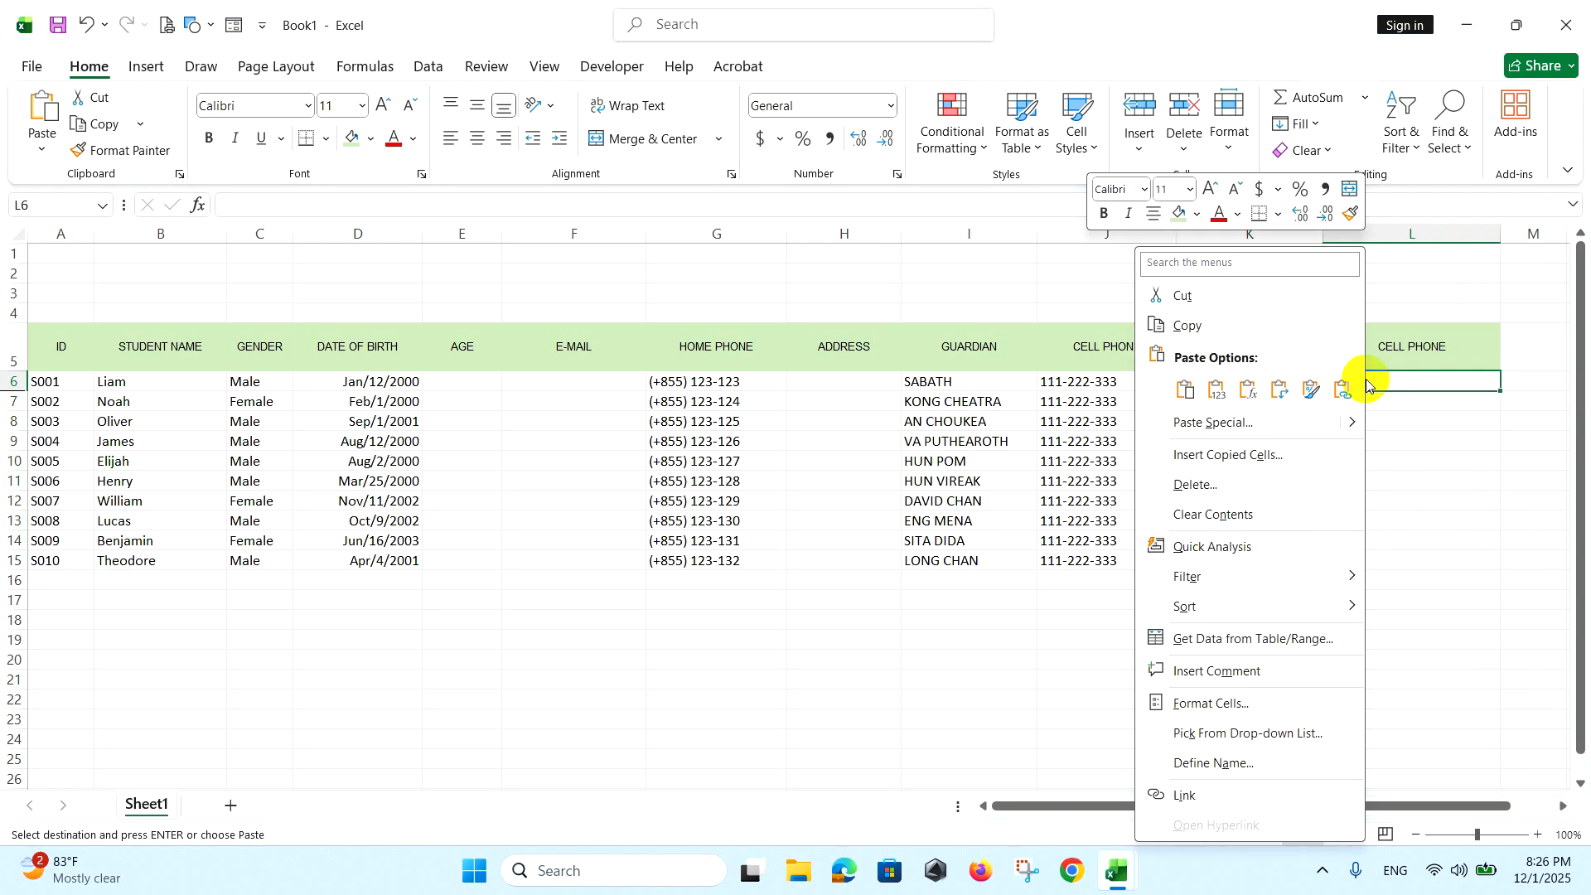
pyautogui.click(1216, 390)
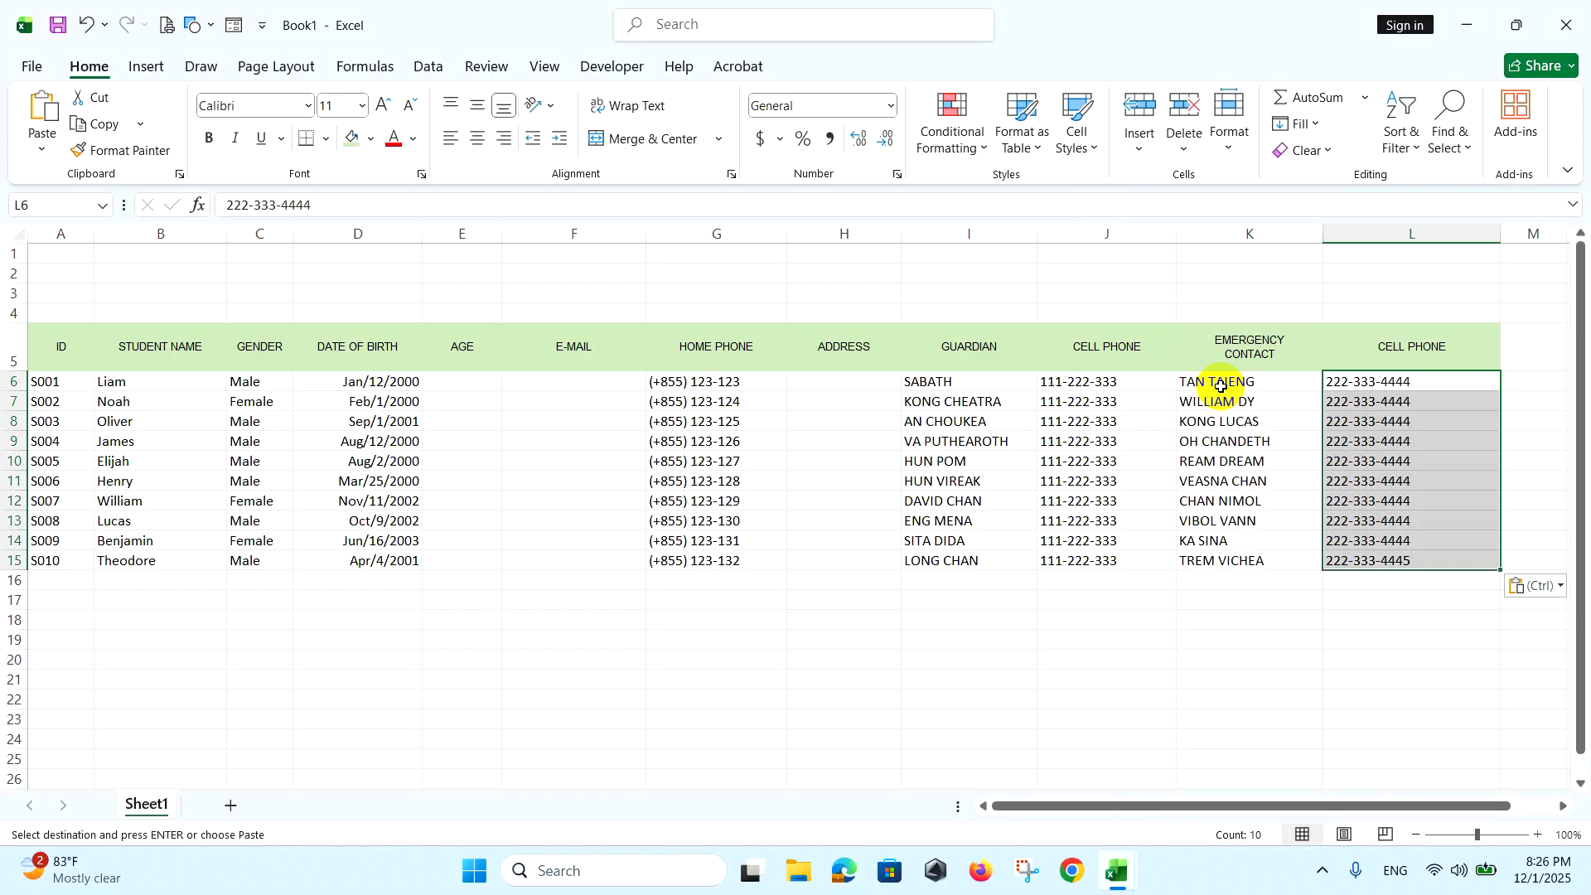
pyautogui.click(829, 630)
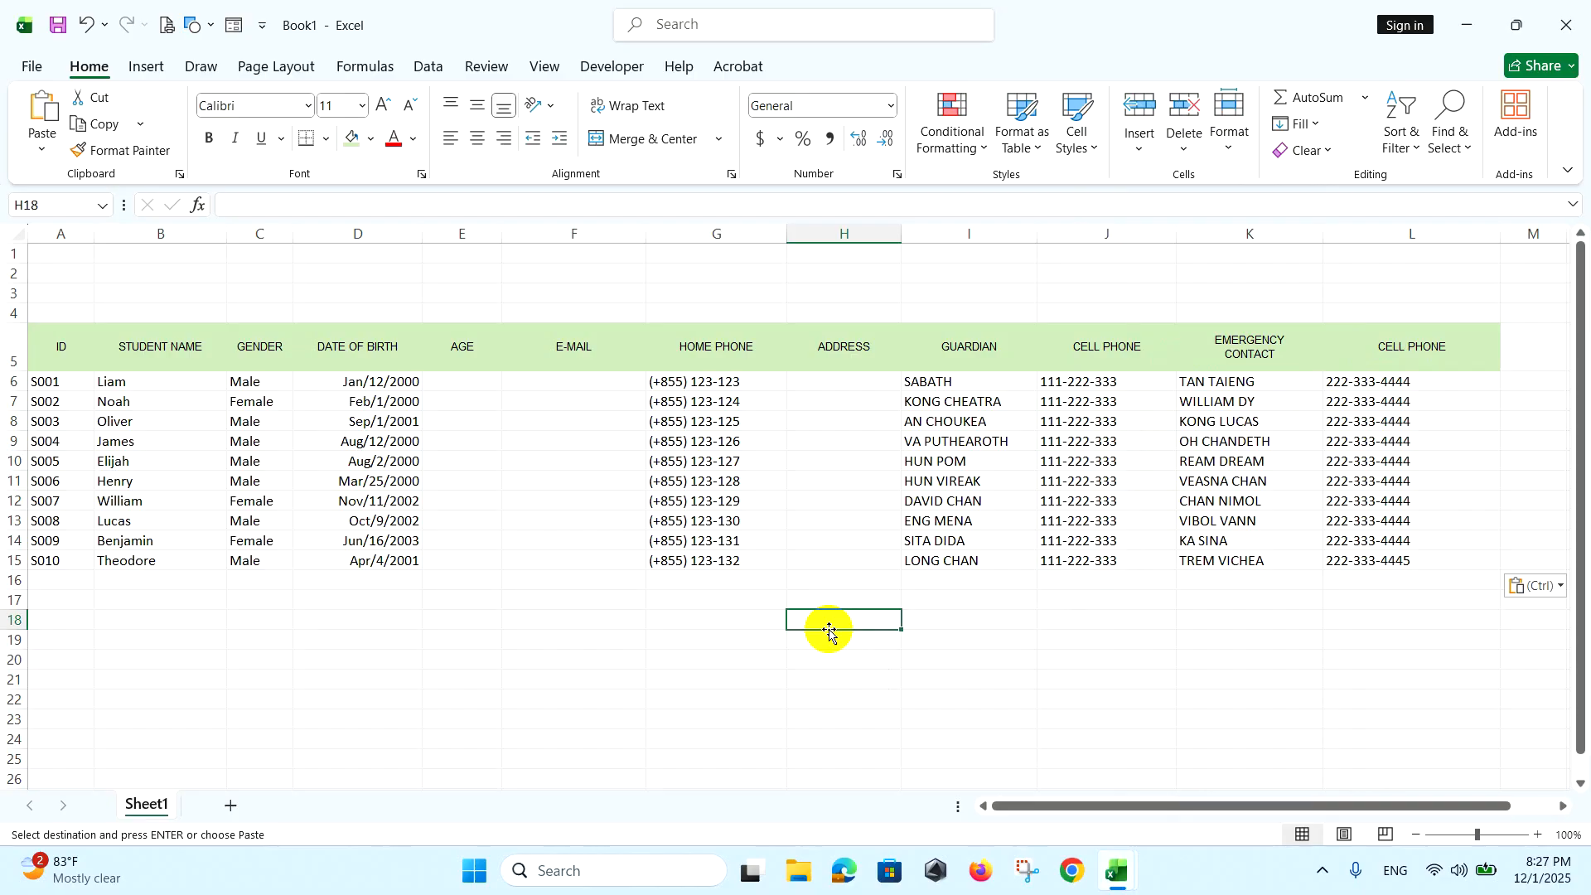
# Set the font of the student records in A6:L15 to Inter, size 8
pyautogui.click(64, 381)
pyautogui.moveTo(64, 381); pyautogui.dragTo(1395, 561)
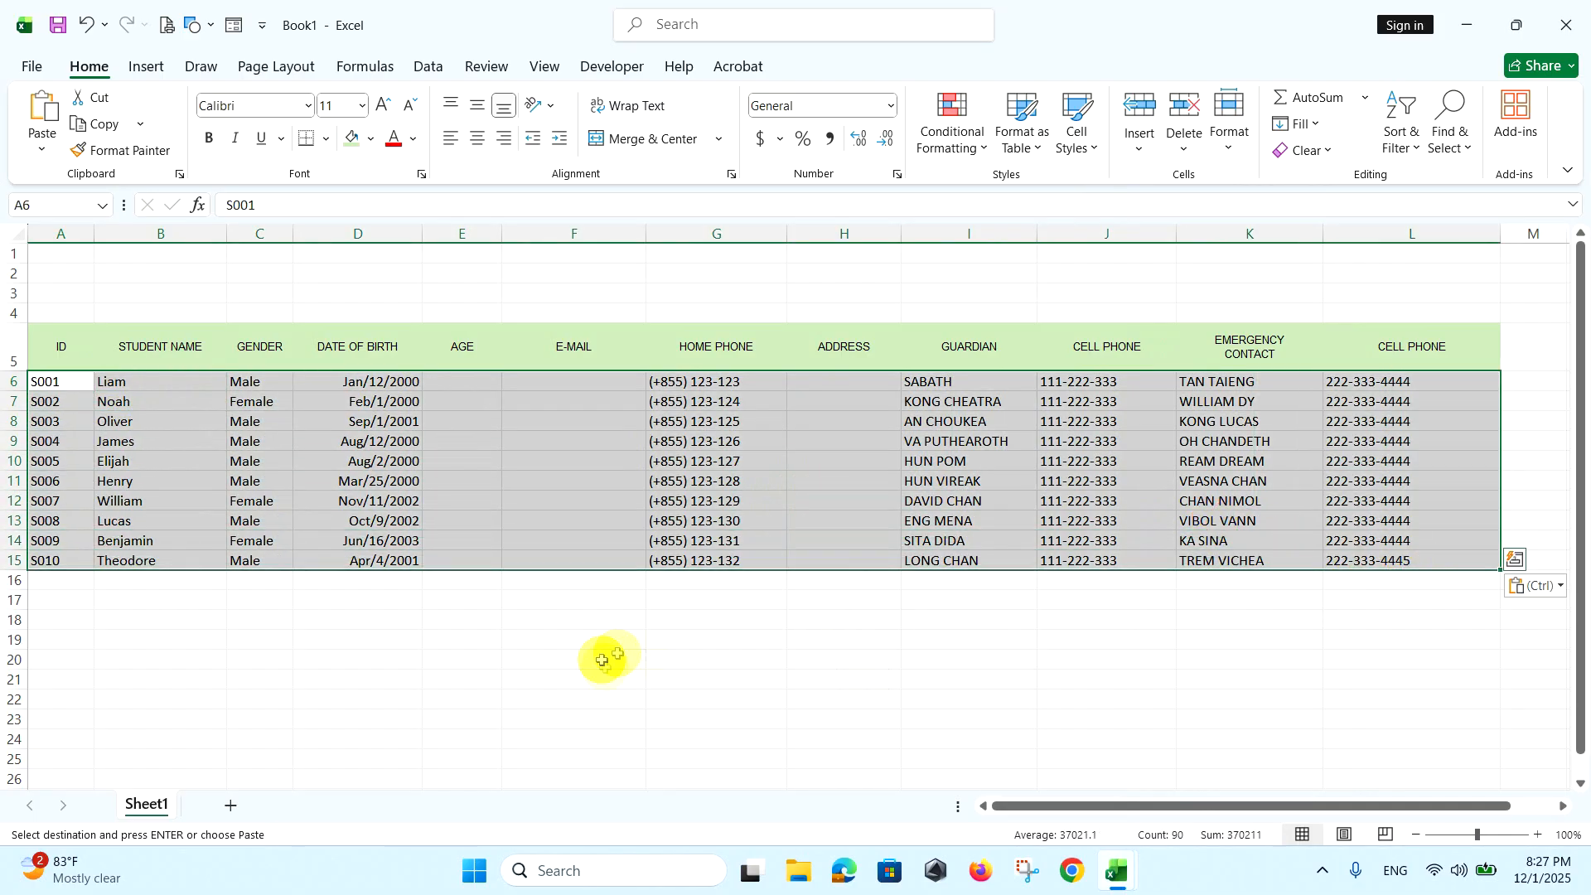
pyautogui.click(243, 103)
pyautogui.write('In')
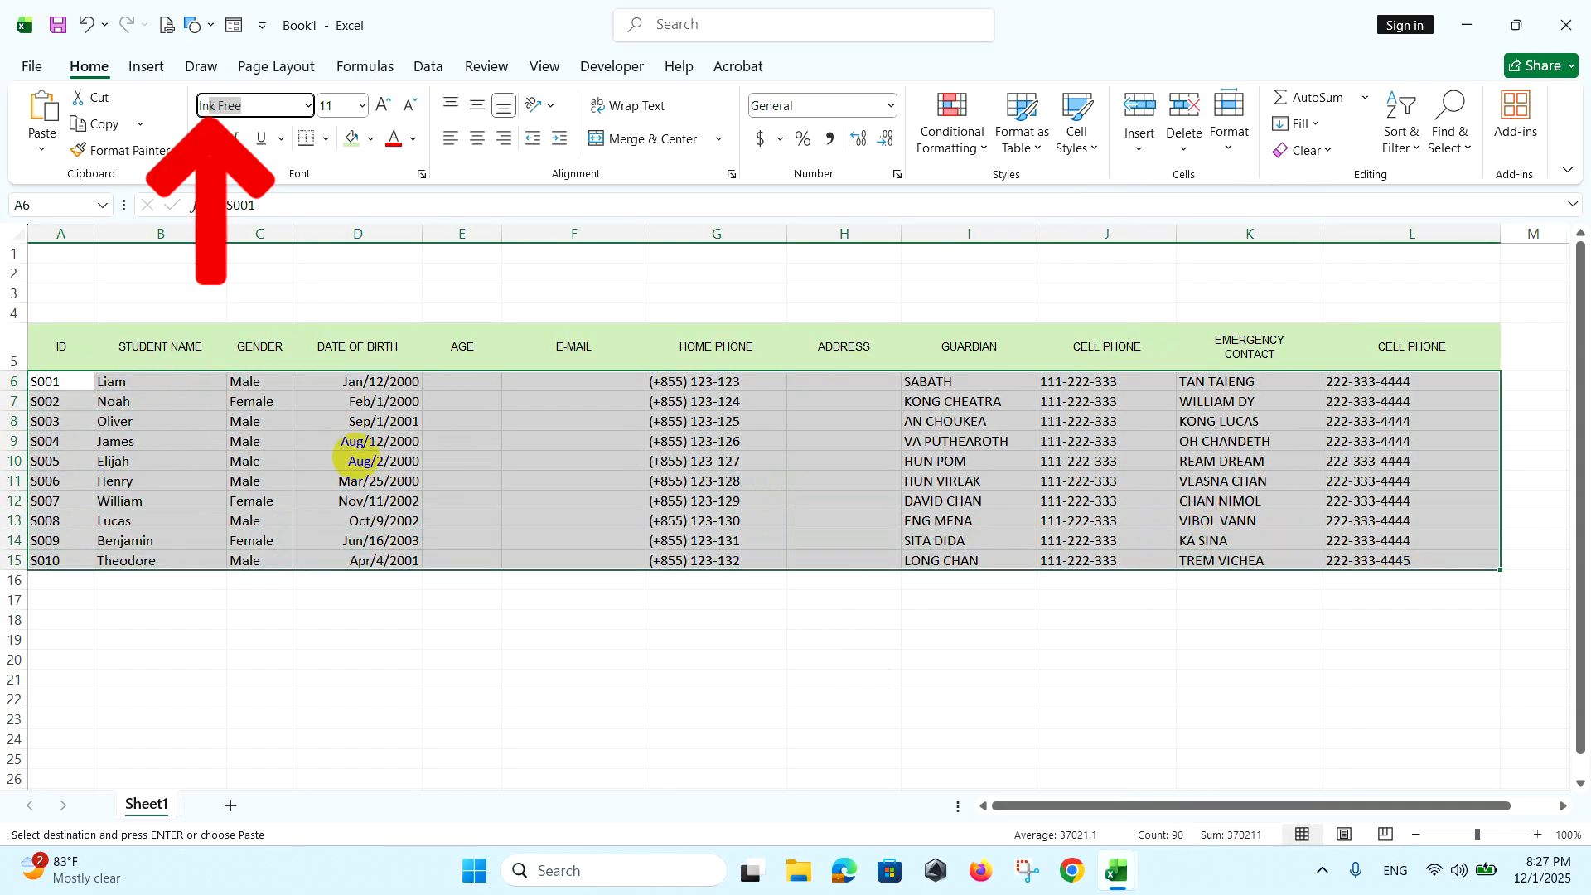
pyautogui.write('ter')
pyautogui.press('Return')
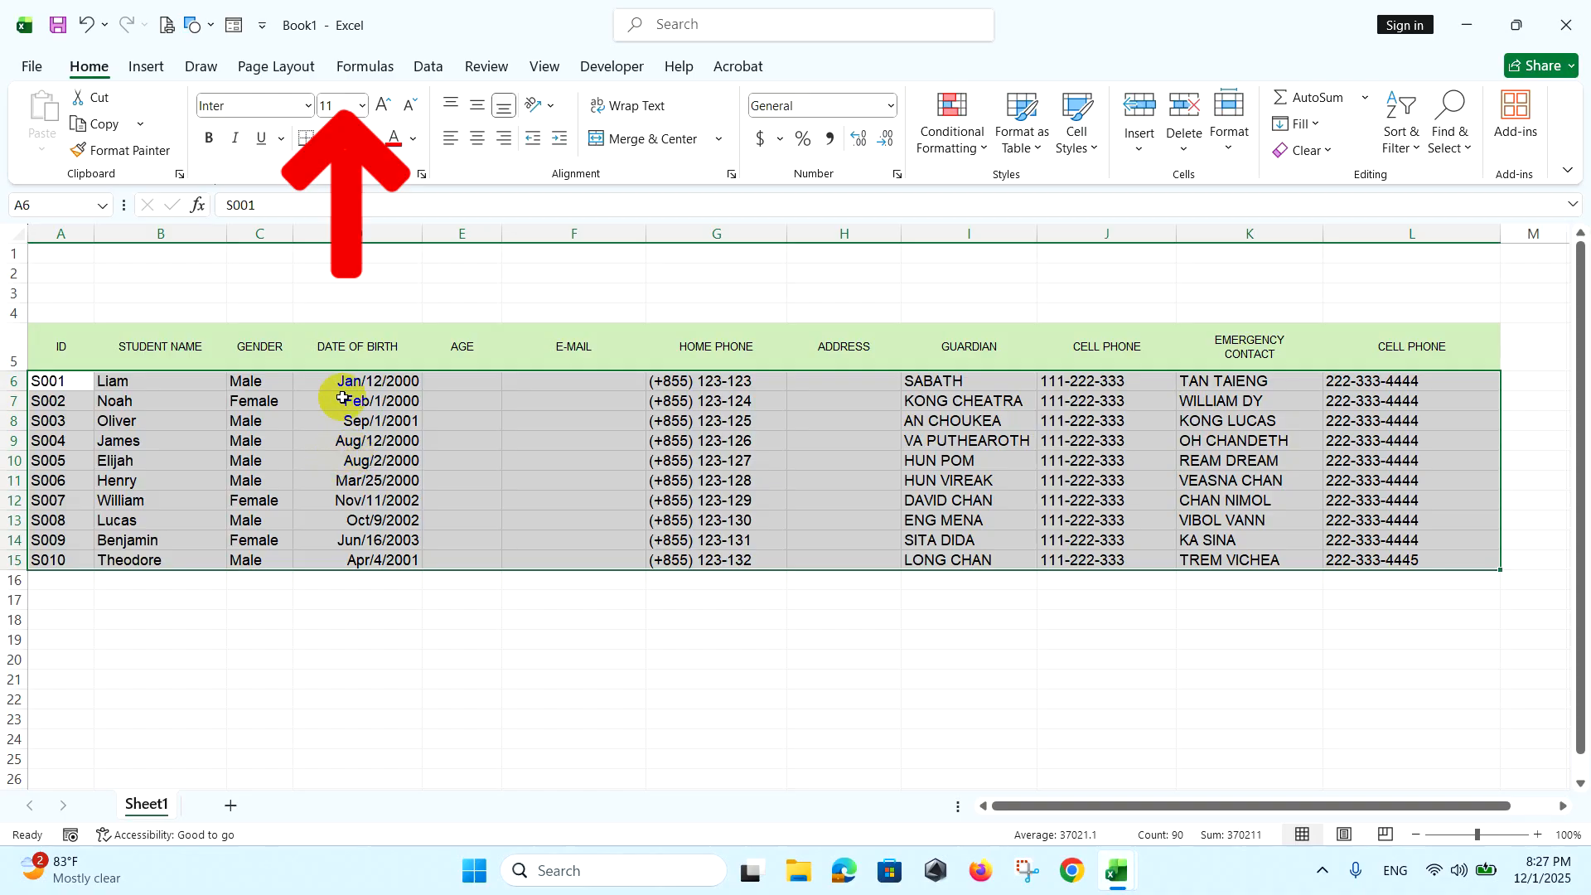
pyautogui.click(335, 105)
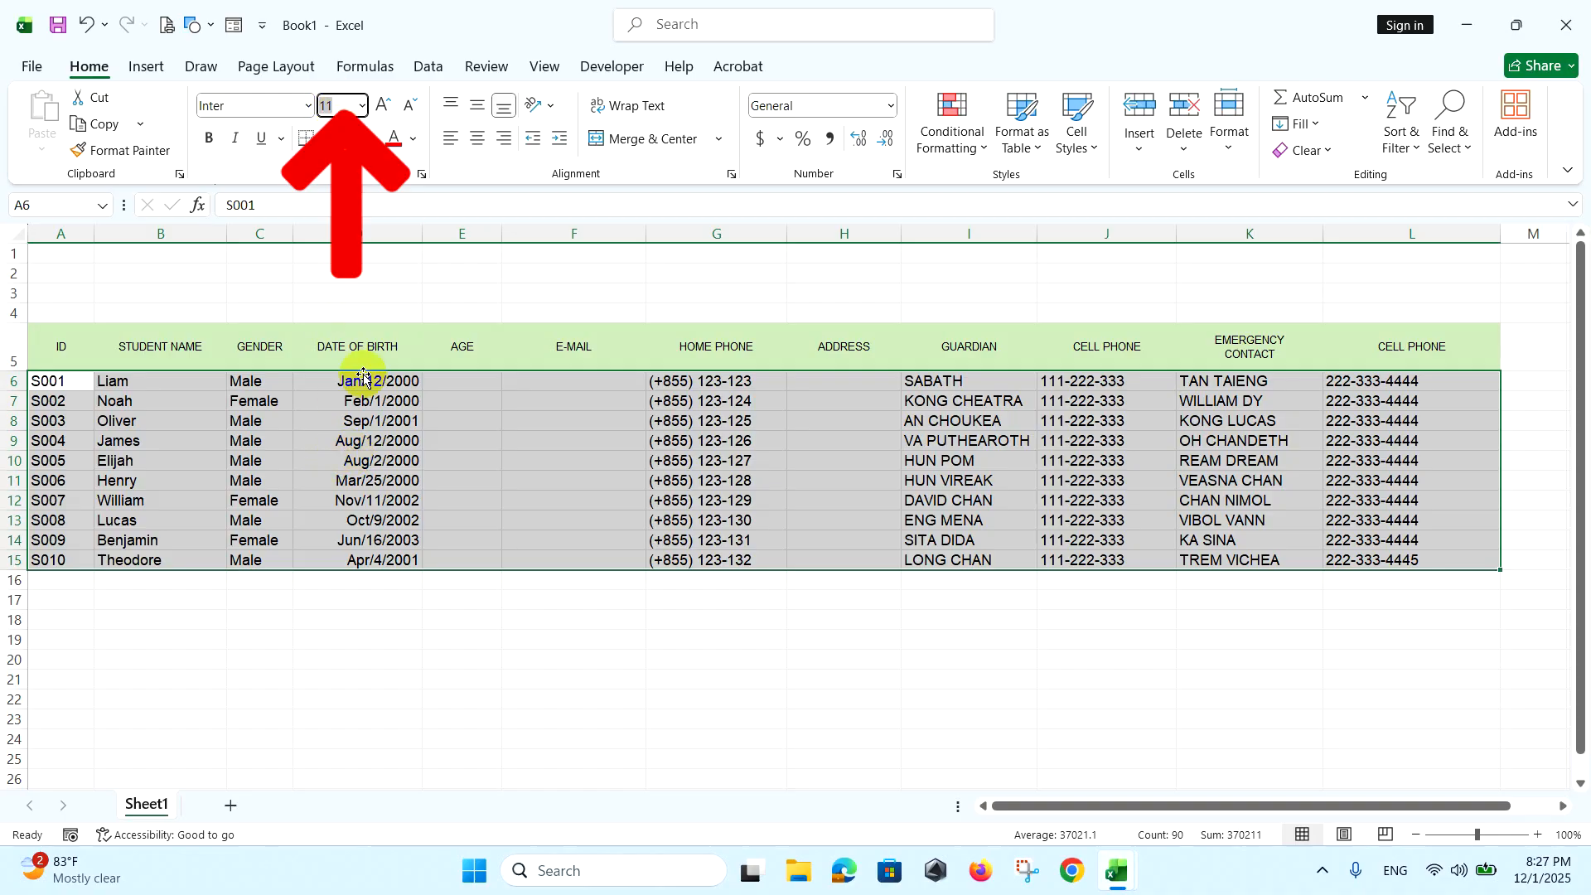
pyautogui.write('8')
pyautogui.press('Return')
# Calculate the first student's age in E6 with the formula =YEARFRAC(D6,TODAY())
pyautogui.click(473, 384)
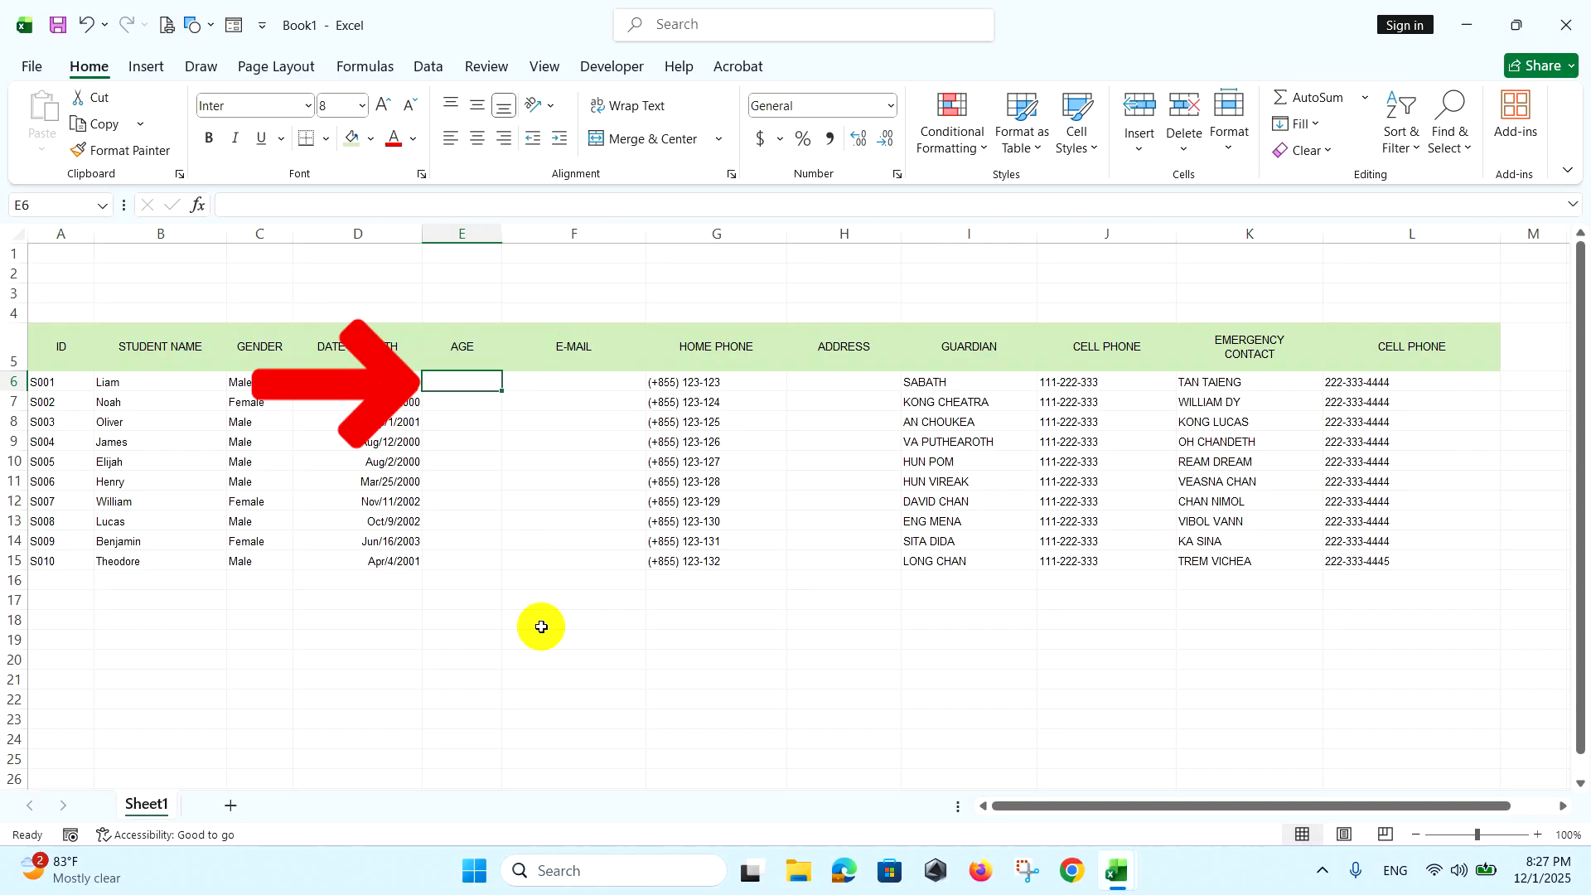
pyautogui.write('=')
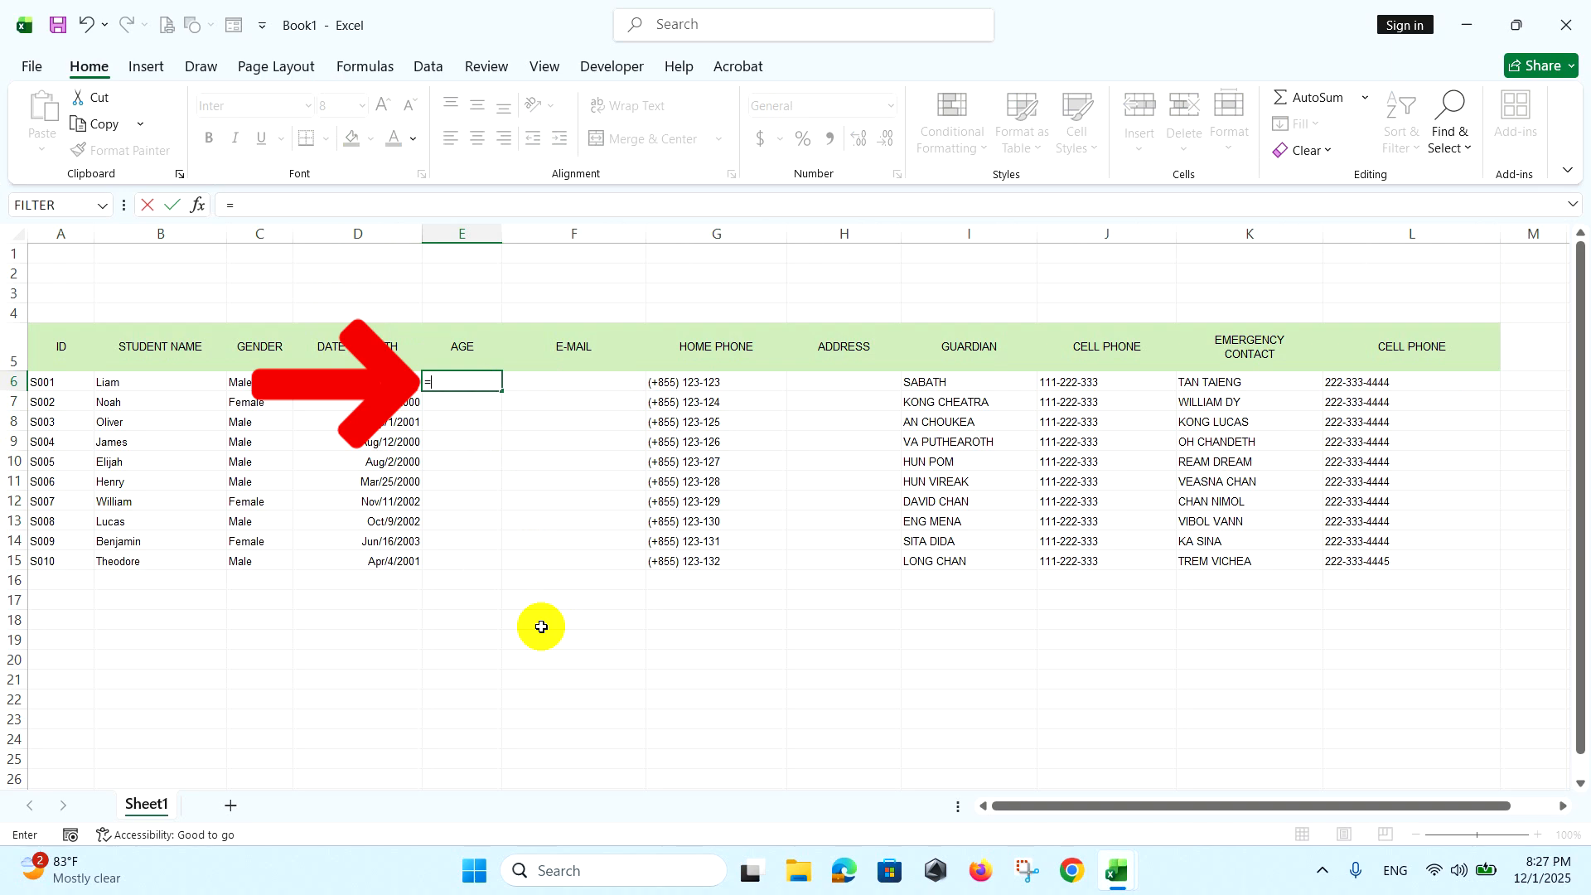
pyautogui.write('YEAR')
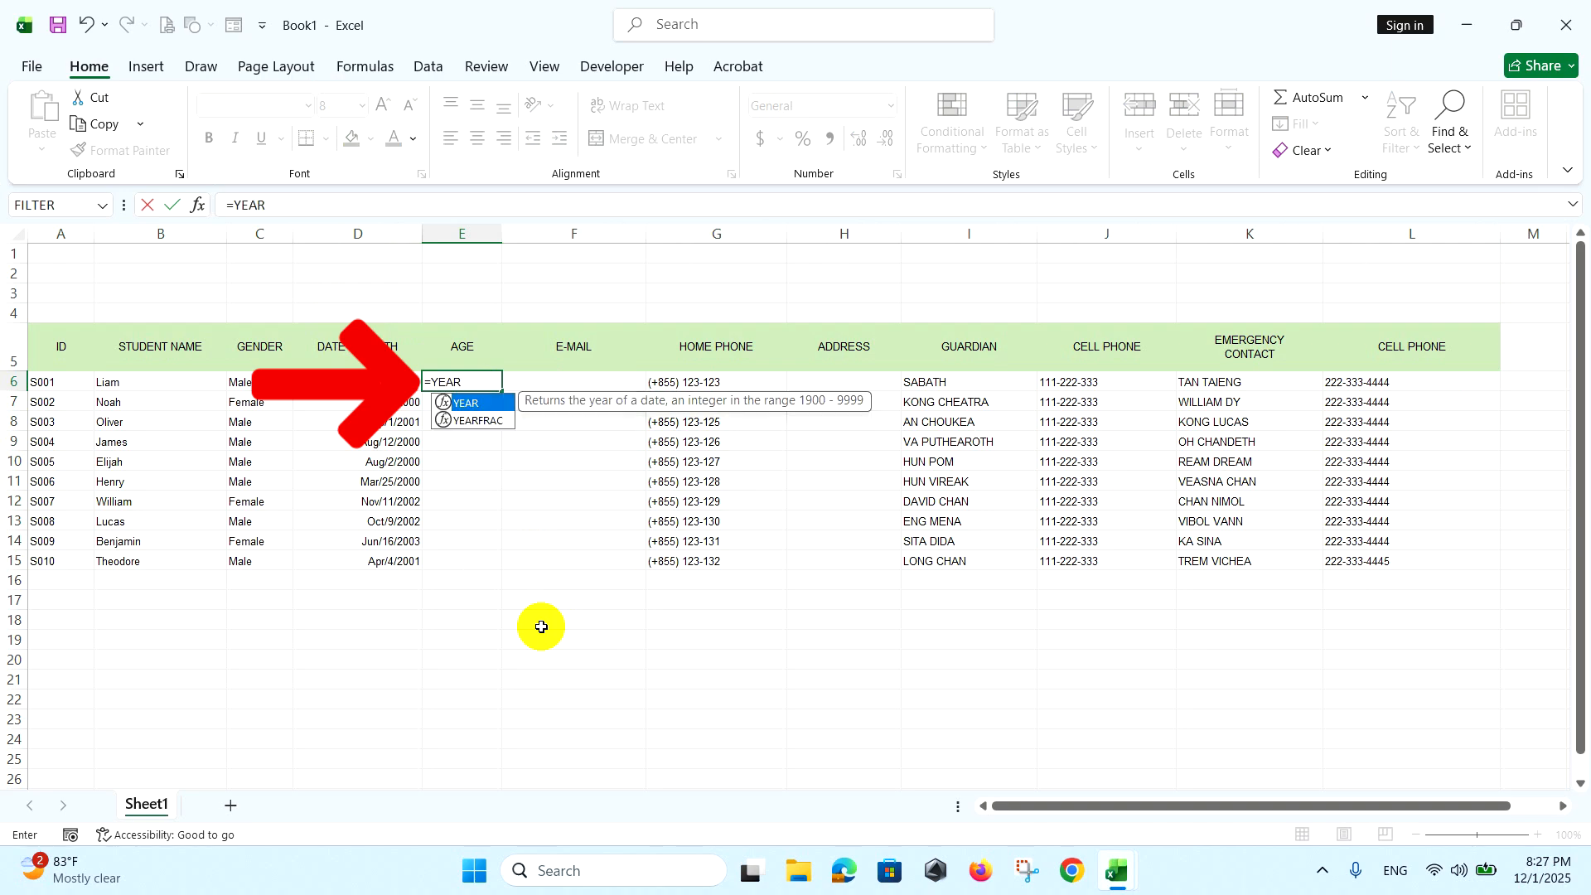
pyautogui.write('FRAC(')
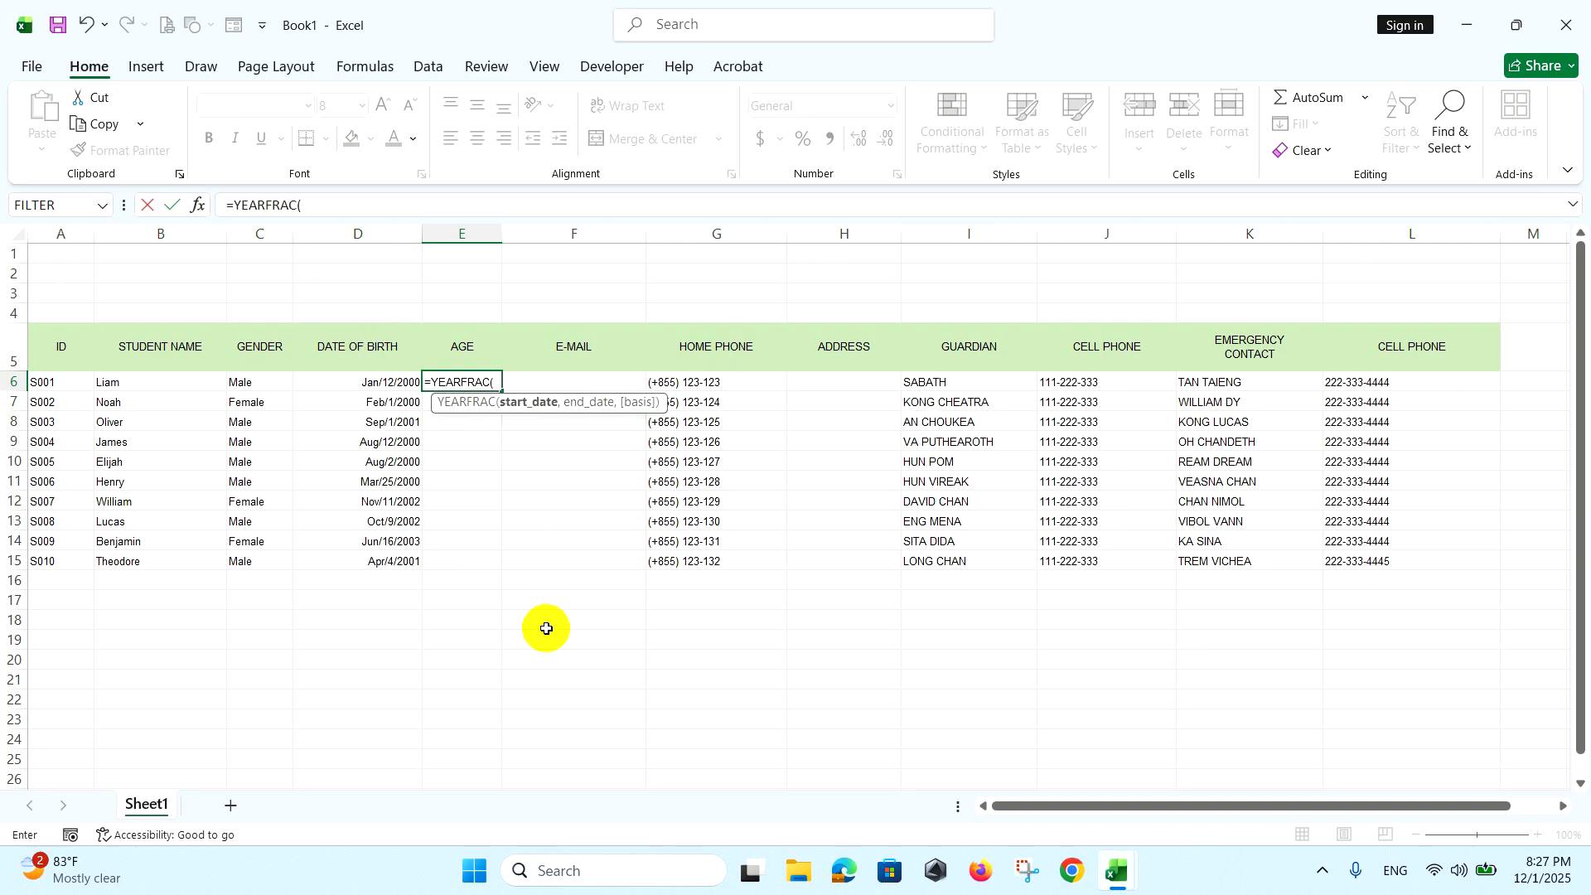
pyautogui.click(395, 384)
pyautogui.write(',')
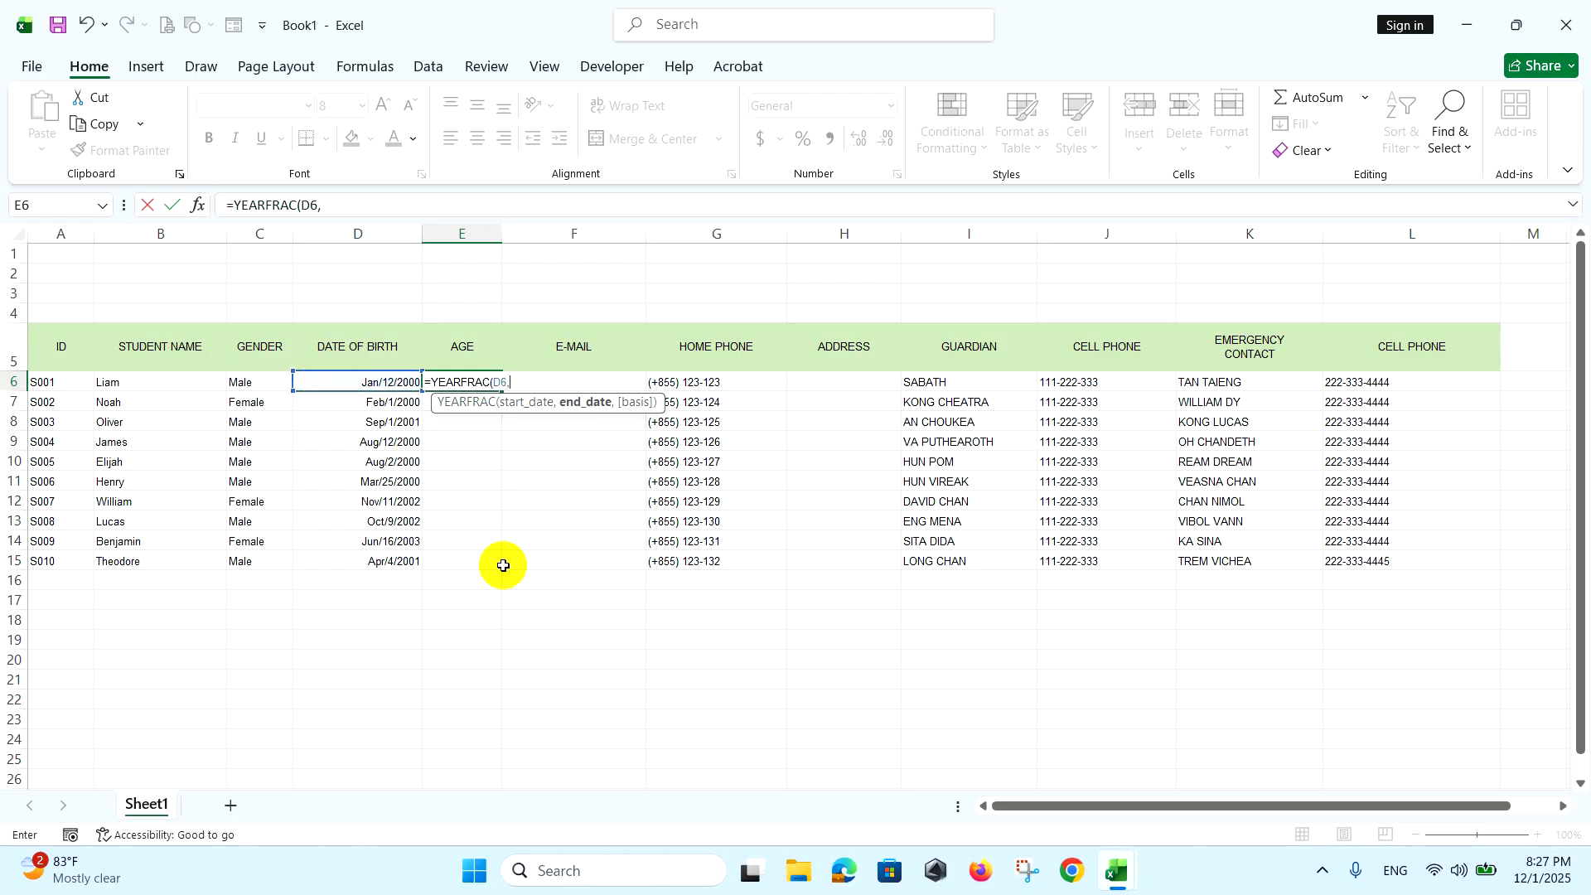
pyautogui.write('TODAY')
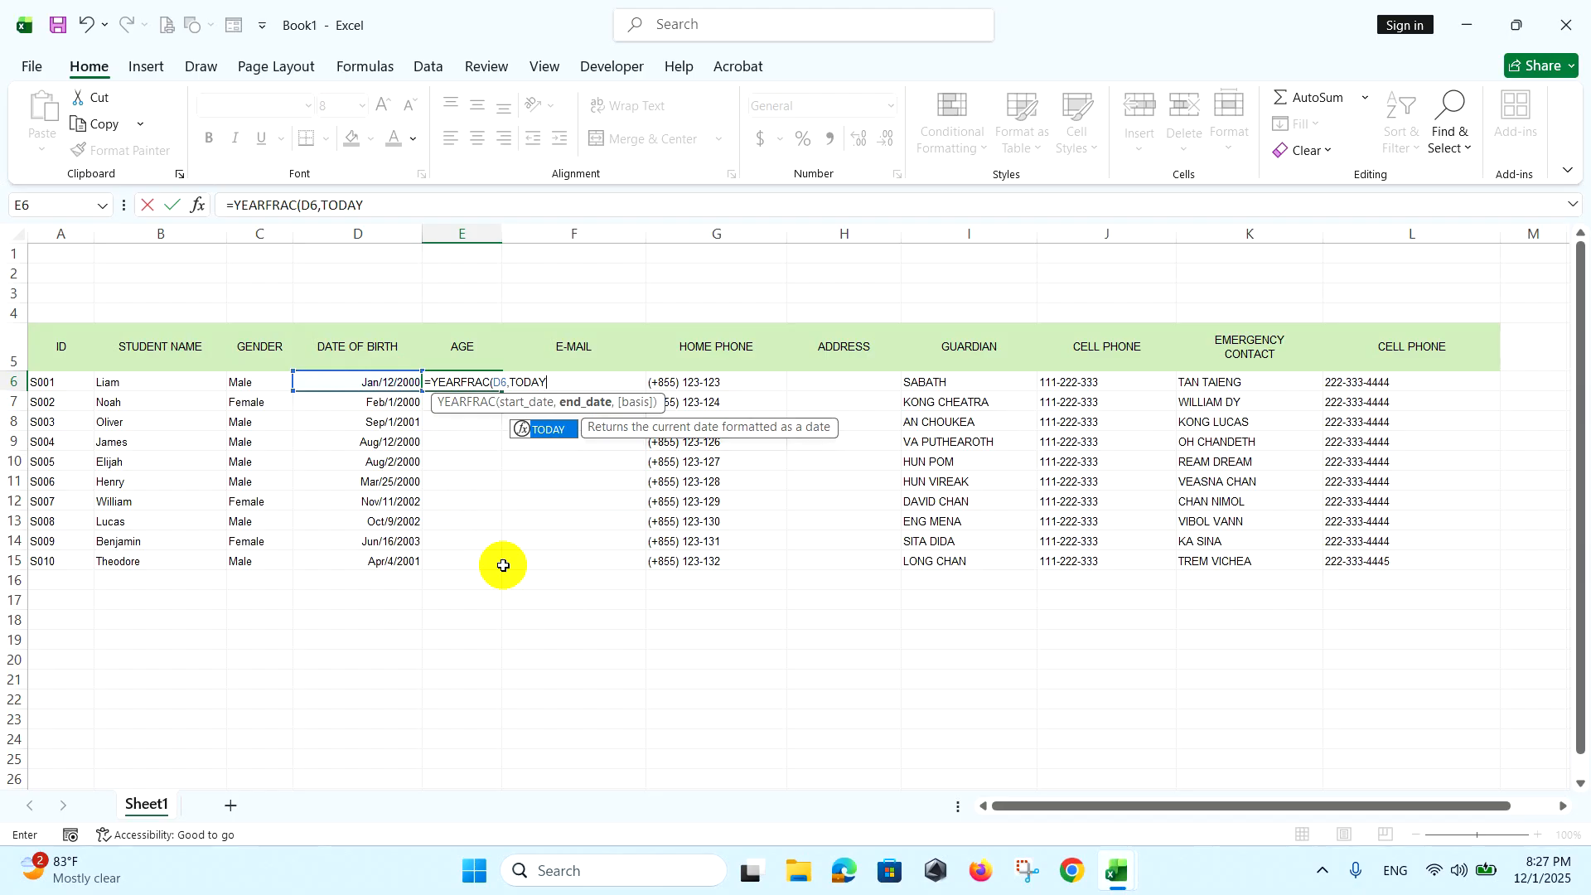
pyautogui.write('(')
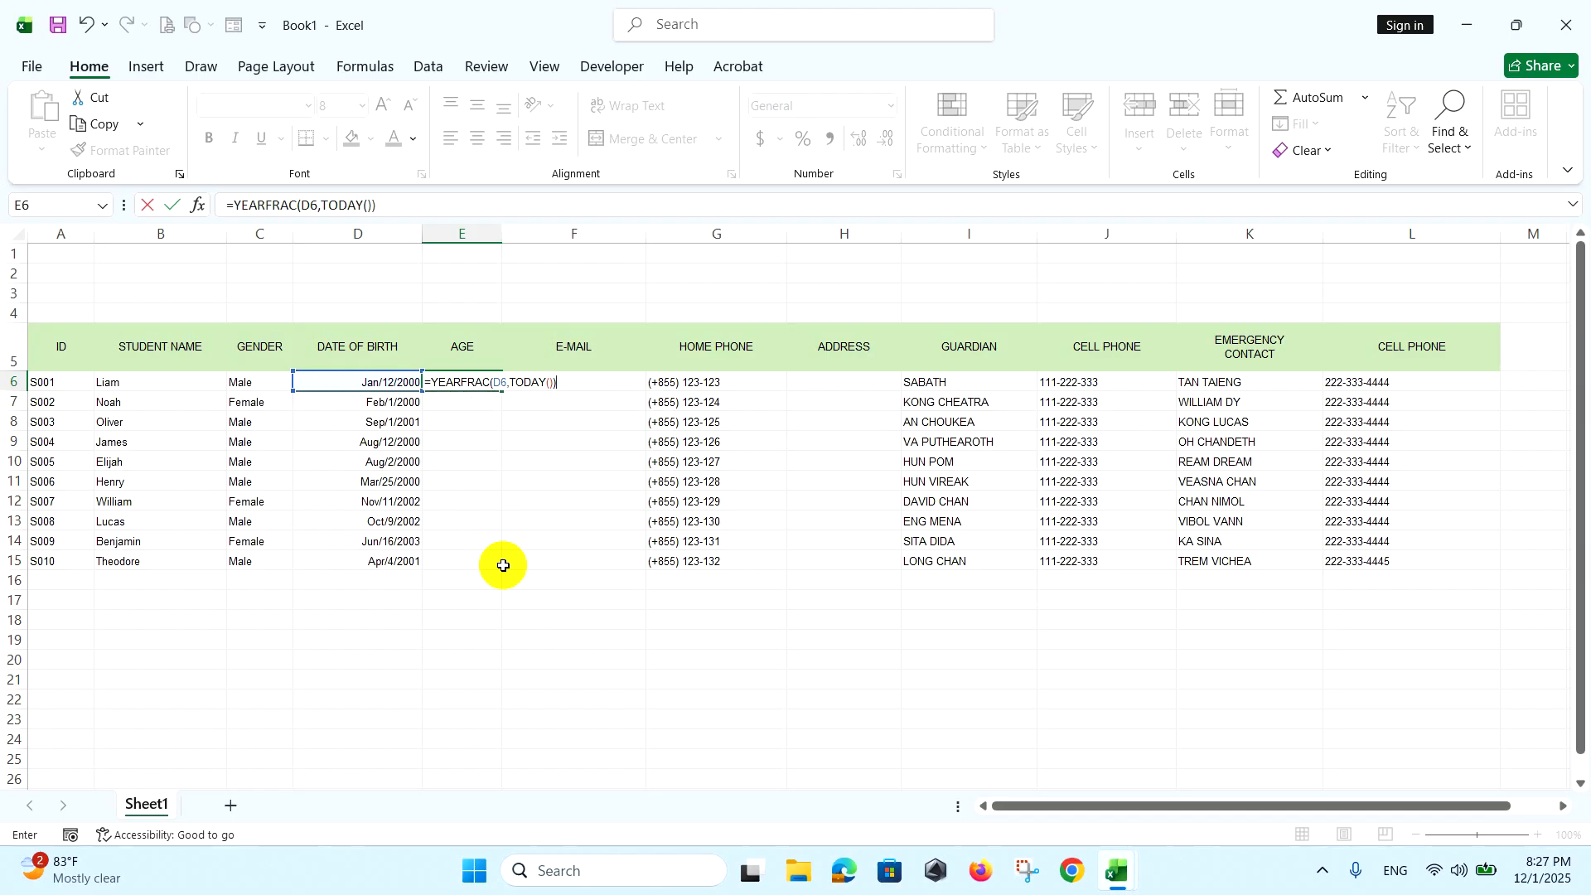
pyautogui.press('Return')
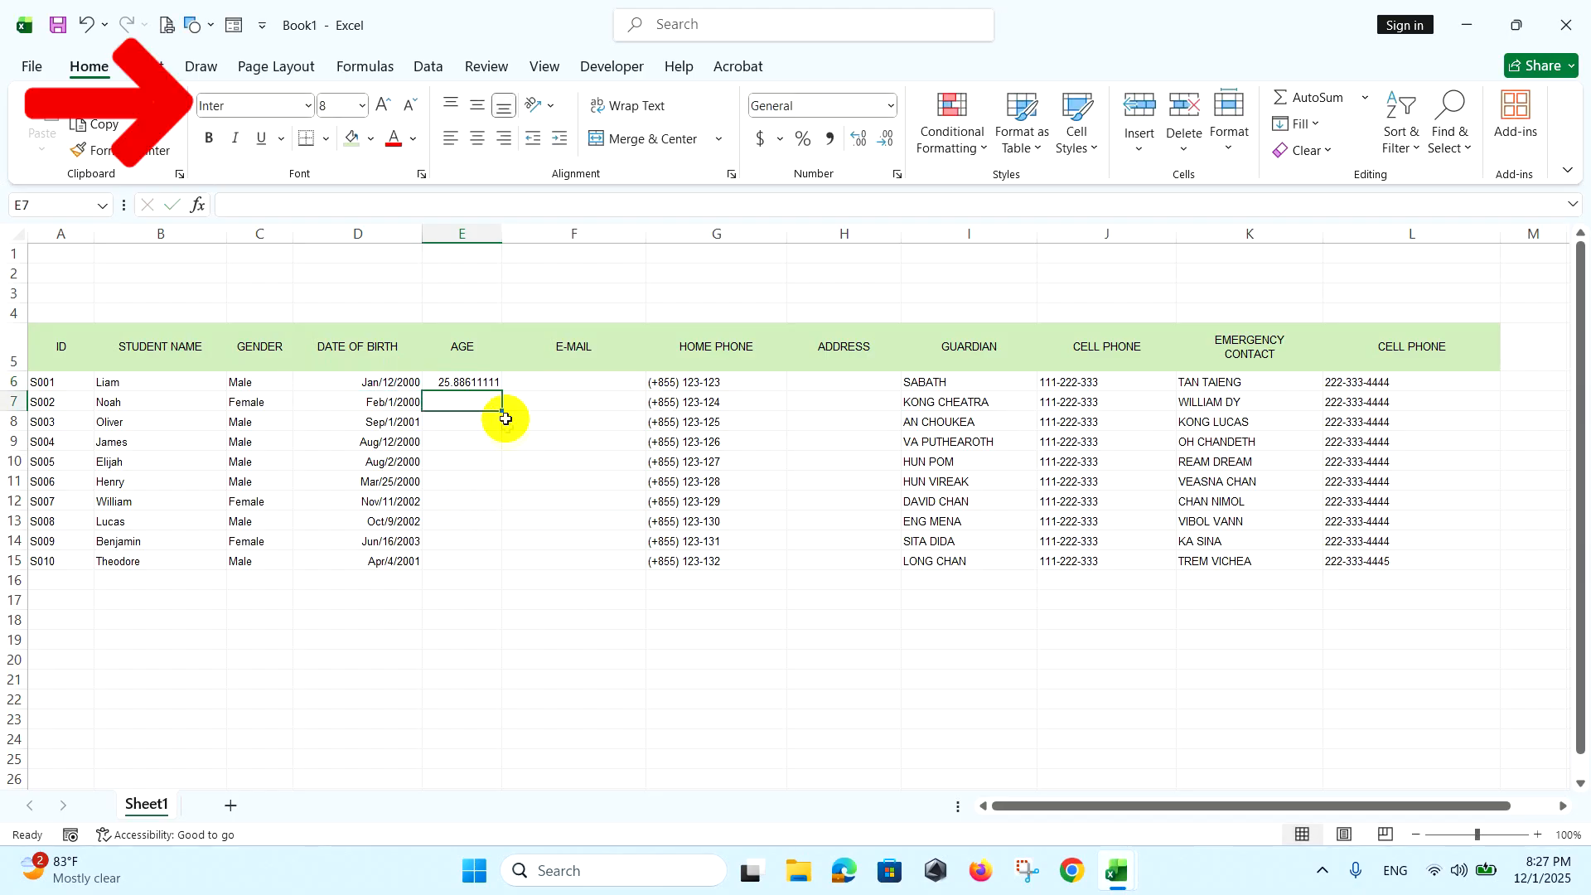
# Wrap the age formula in E6 in INT so it reads =INT(YEARFRAC(D6,TODAY()))
pyautogui.click(488, 382)
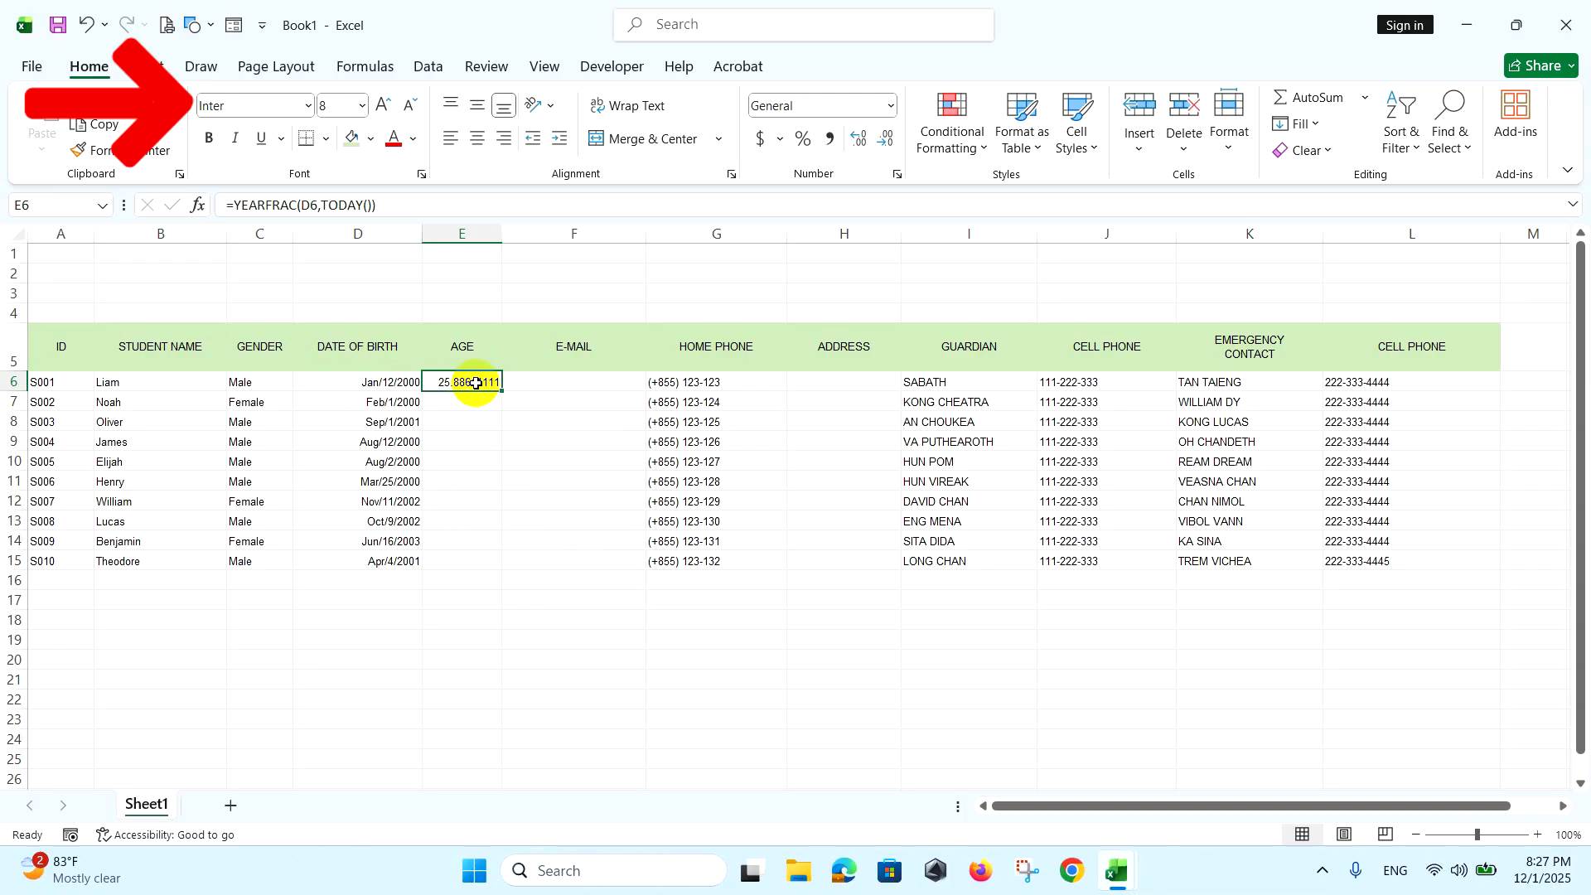
pyautogui.click(229, 205)
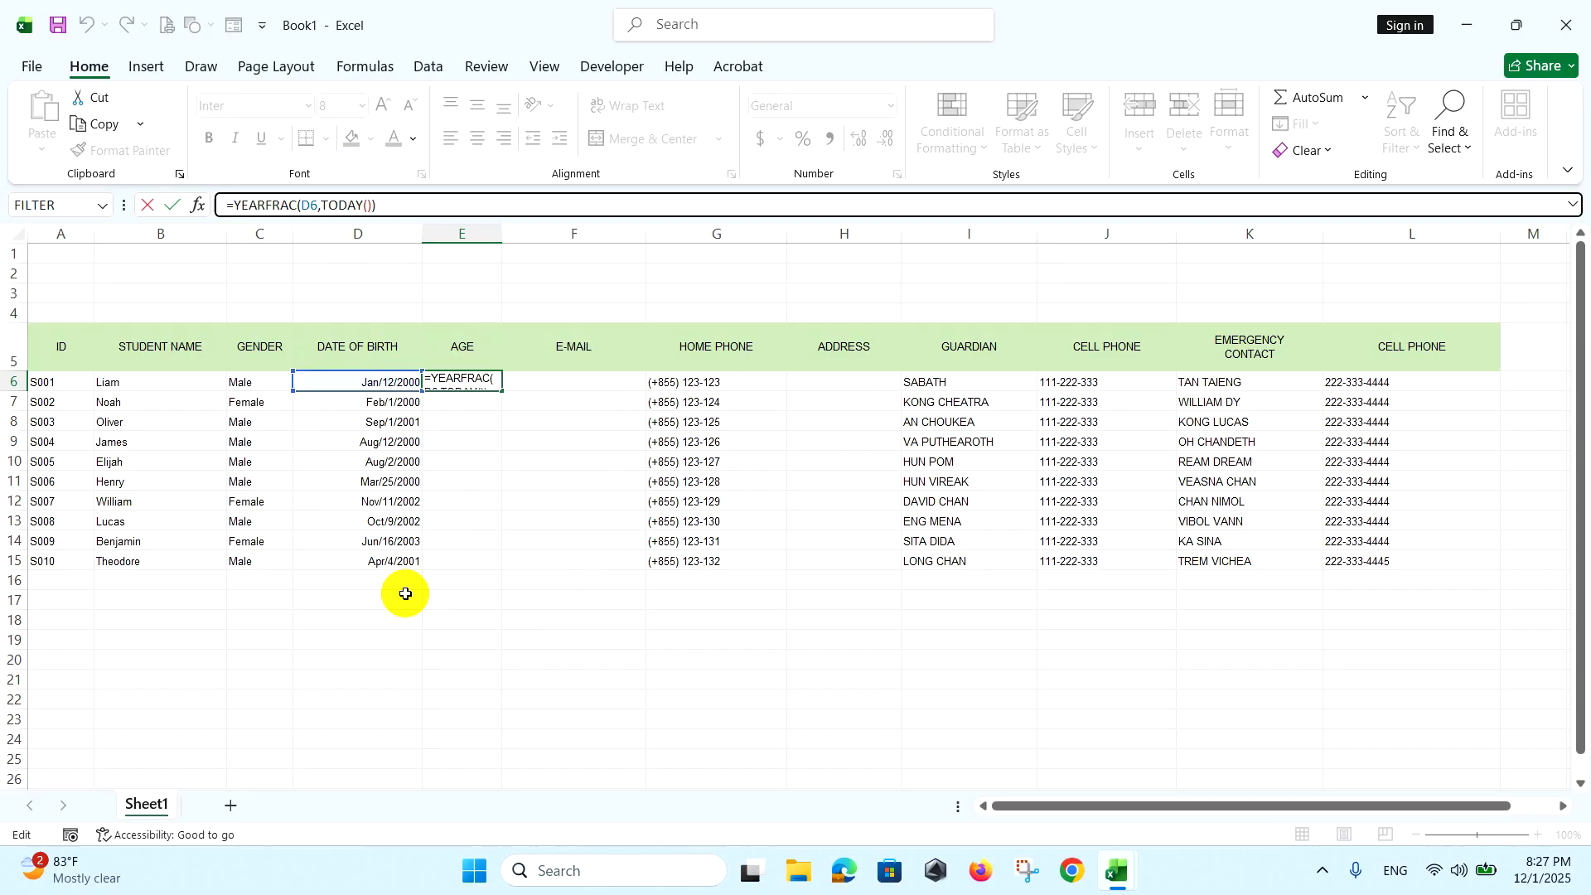
pyautogui.write('INT')
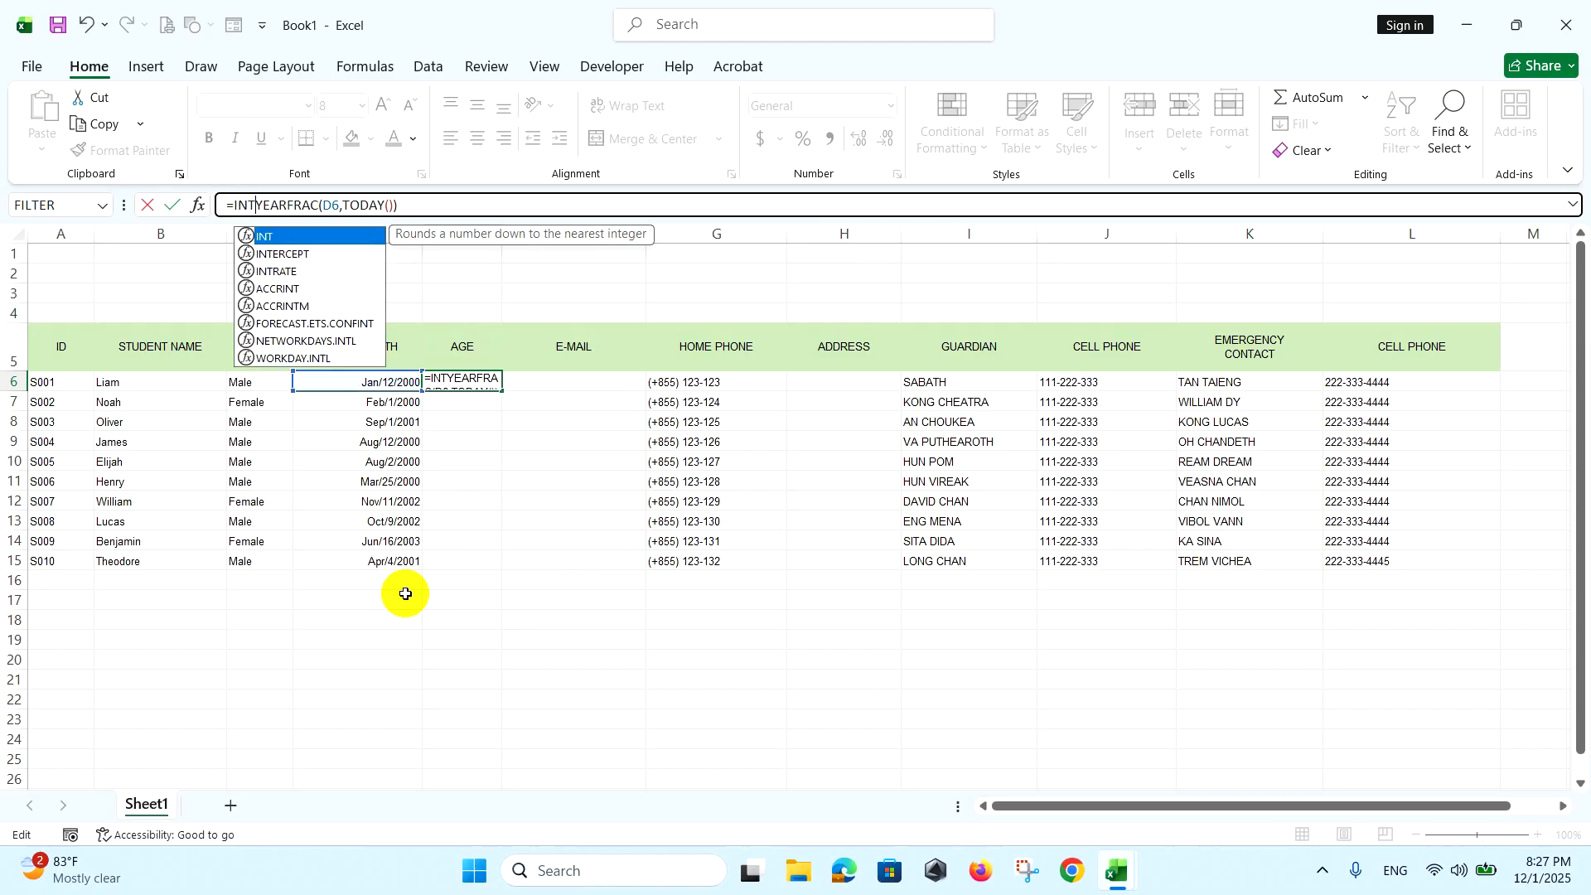
pyautogui.write('(')
pyautogui.click(431, 215)
pyautogui.write(')')
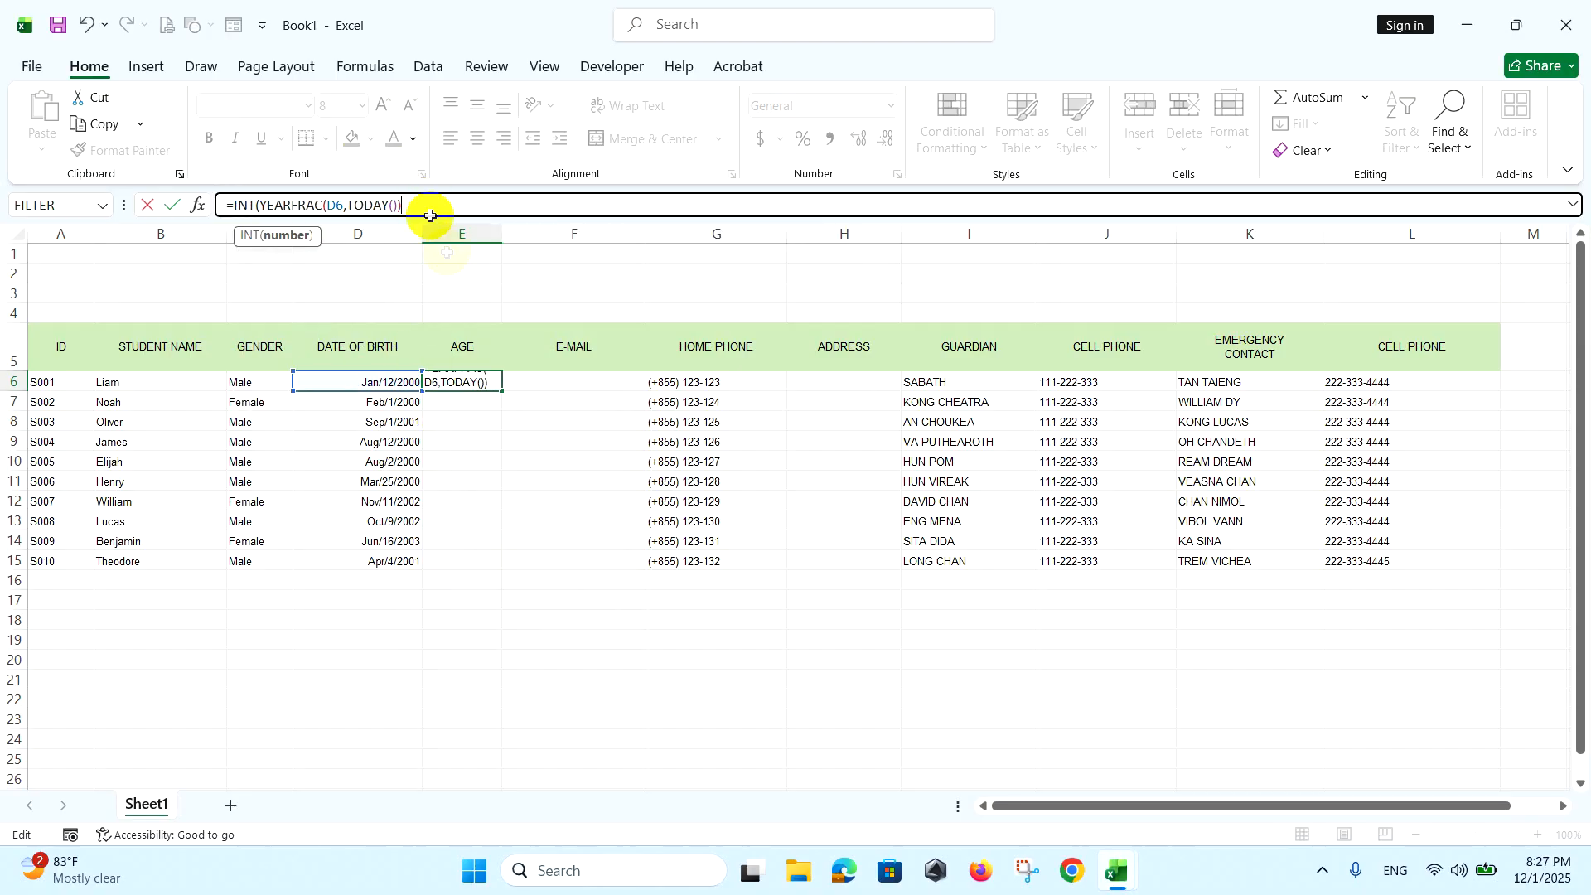
pyautogui.press('Return')
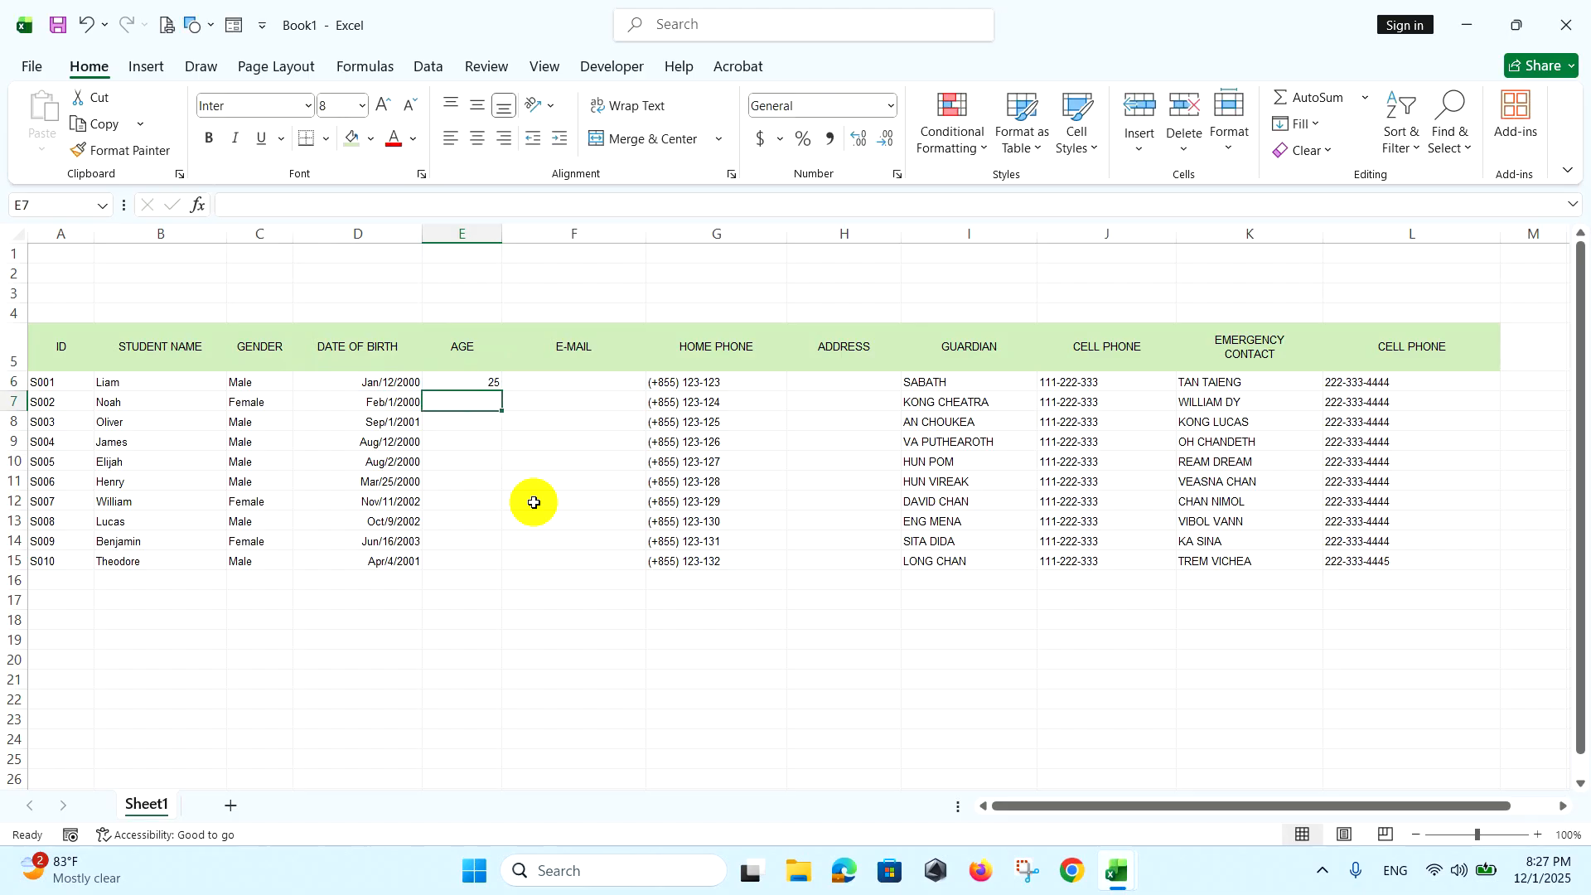
# Fill the age formula from E6 down to E15 and apply the custom number format 0 "Years" to the range
pyautogui.click(494, 386)
pyautogui.moveTo(502, 391); pyautogui.dragTo(499, 568)
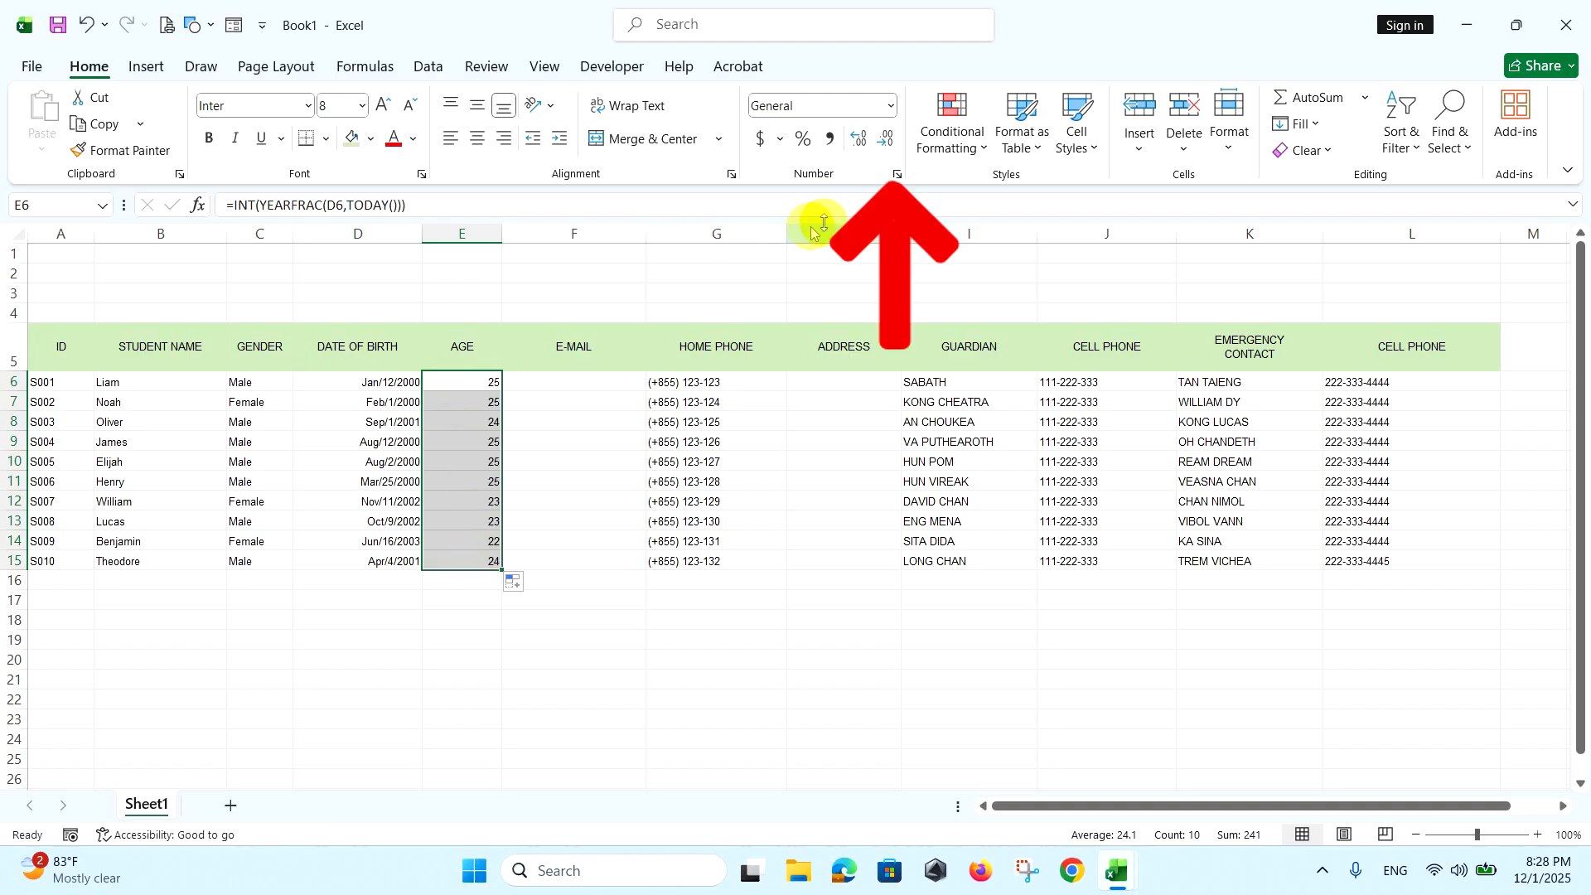
pyautogui.click(896, 176)
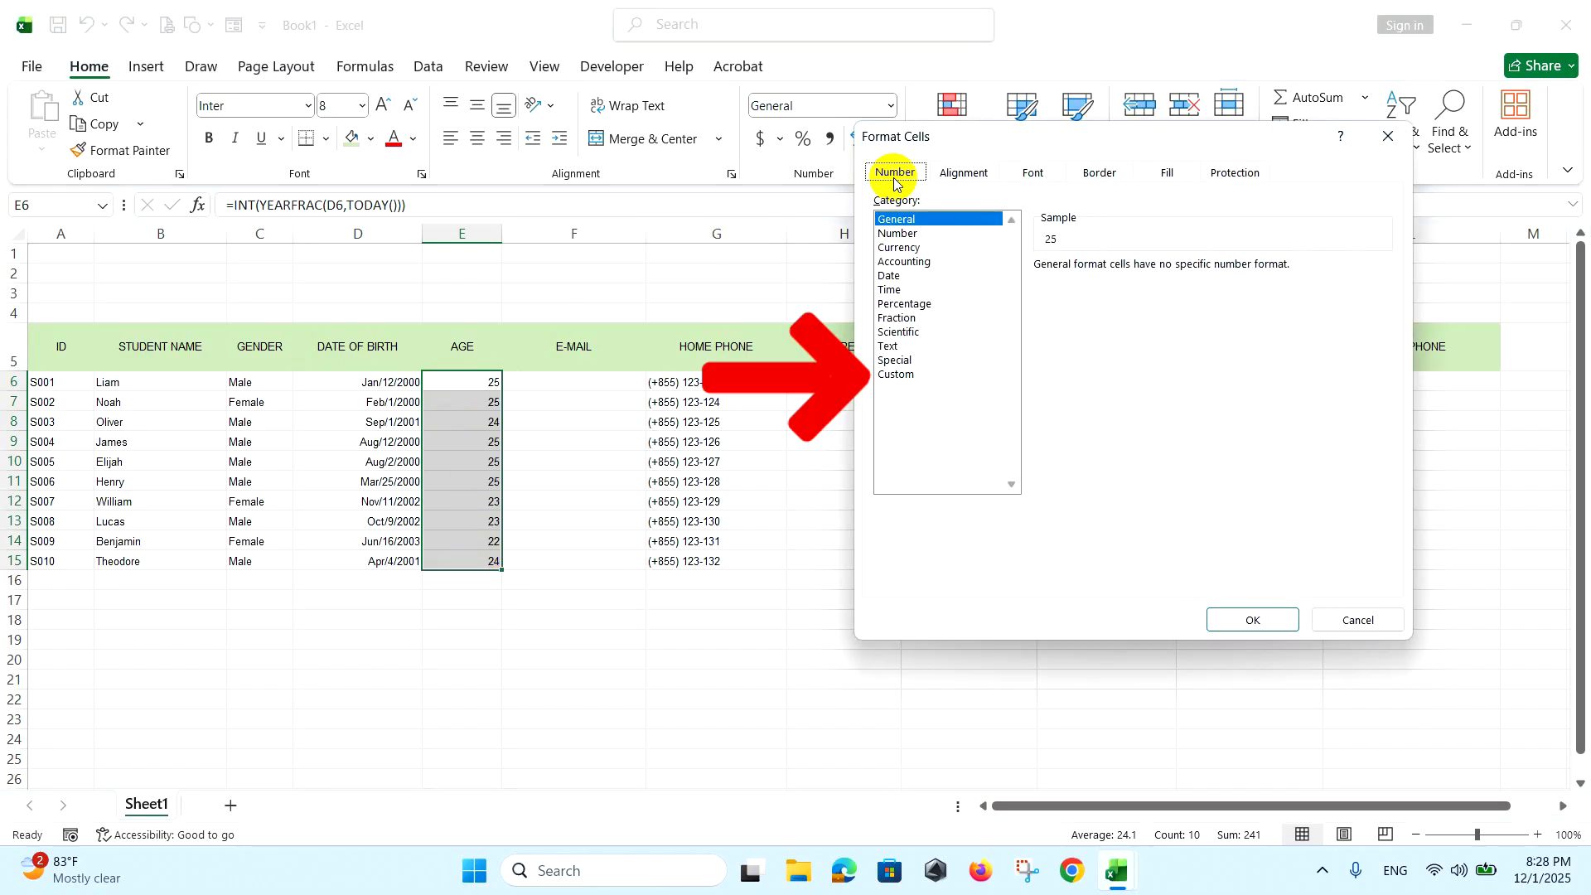
pyautogui.click(897, 375)
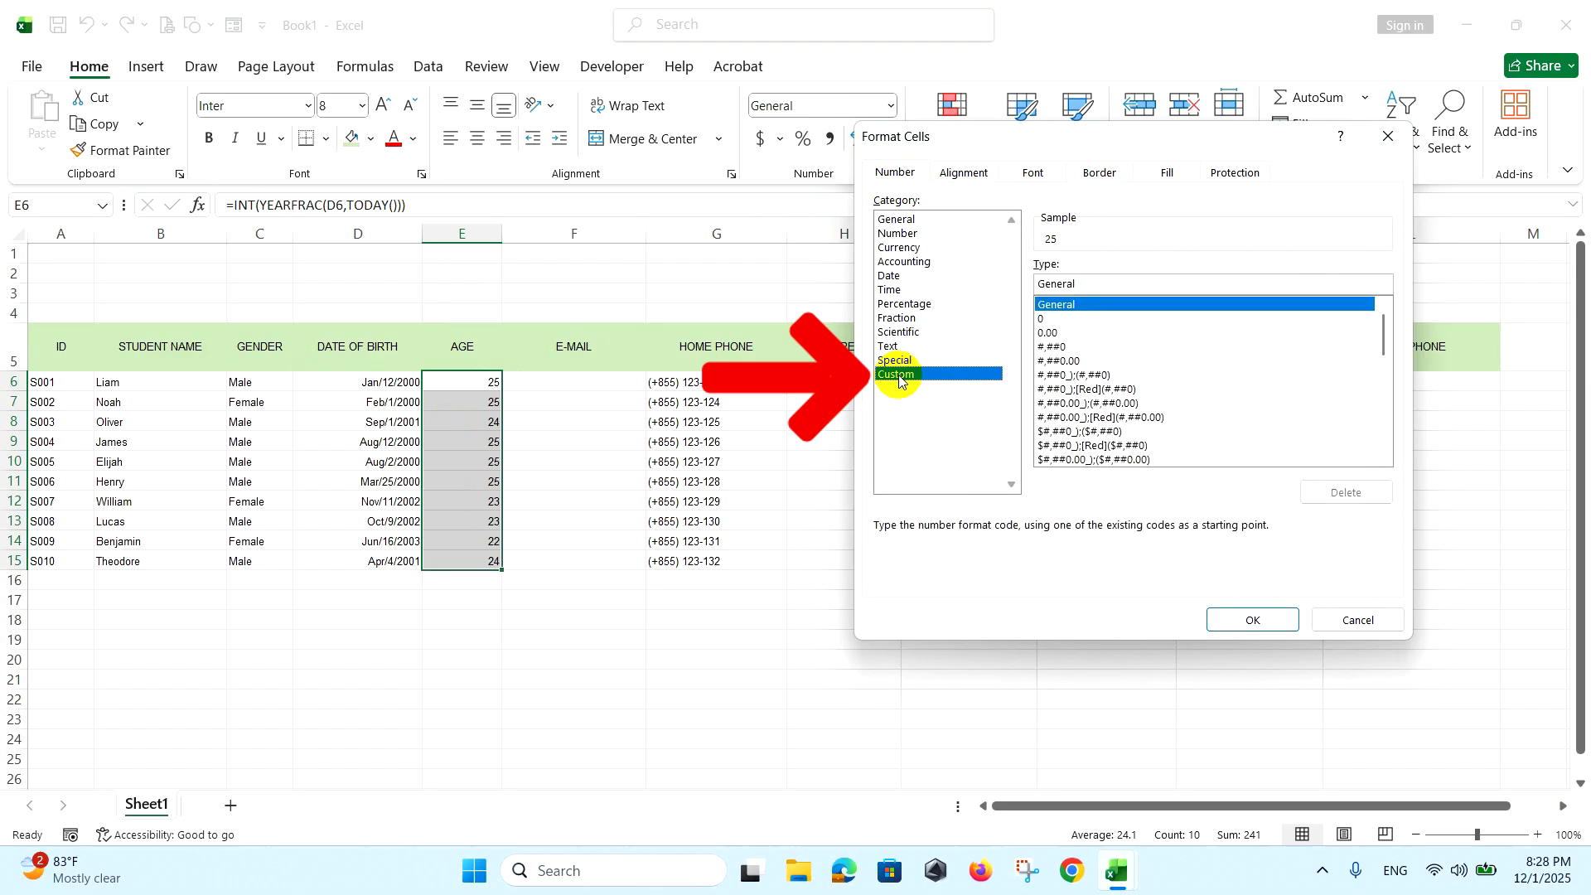
pyautogui.click(1046, 318)
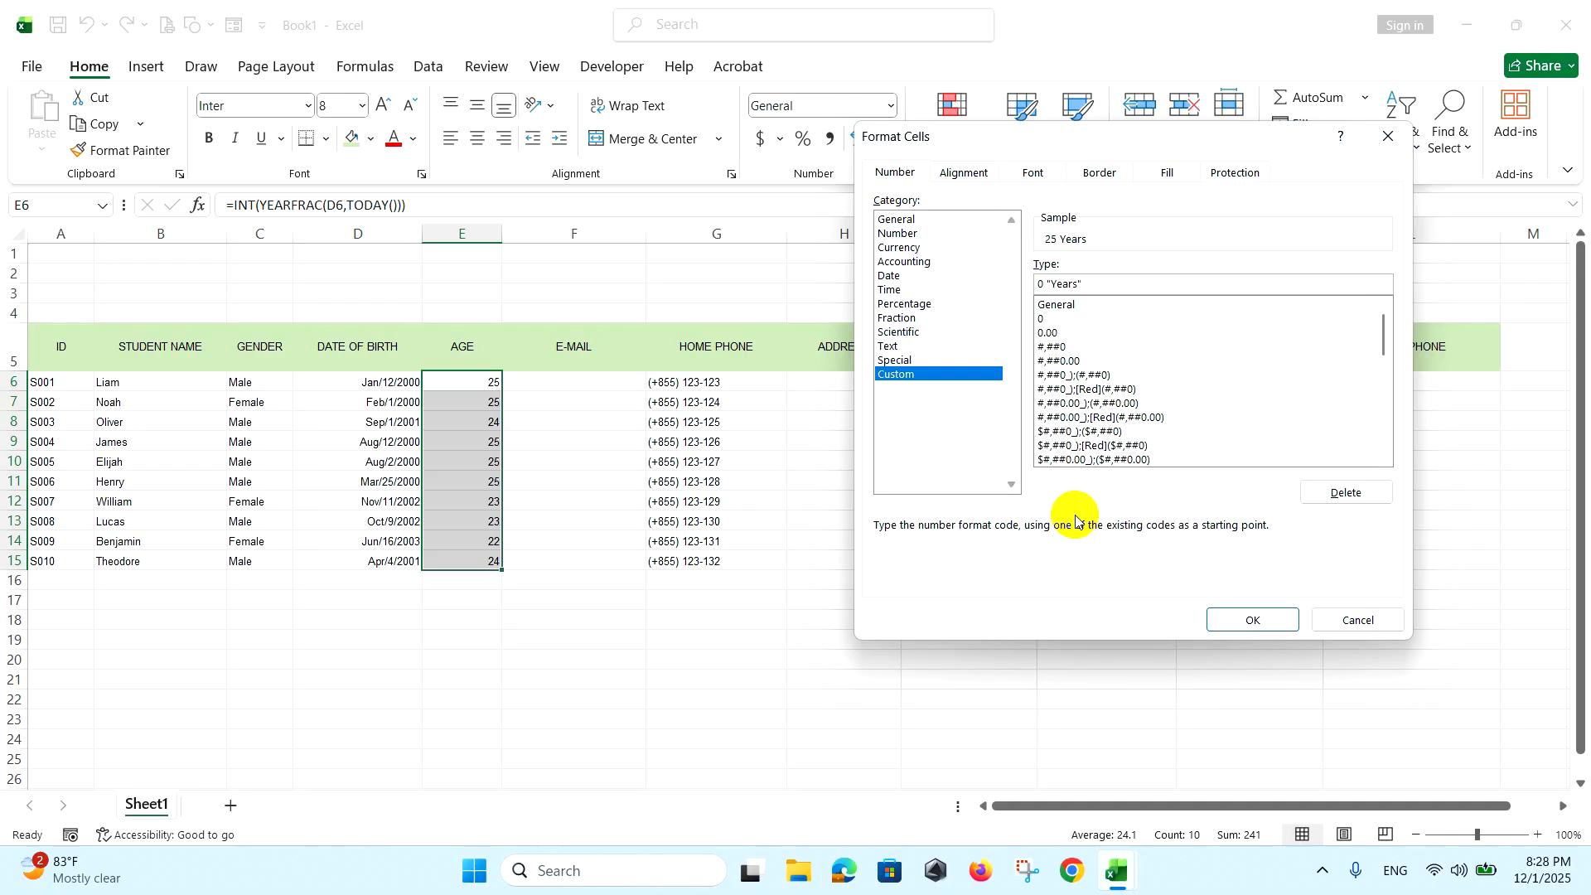
pyautogui.click(1255, 622)
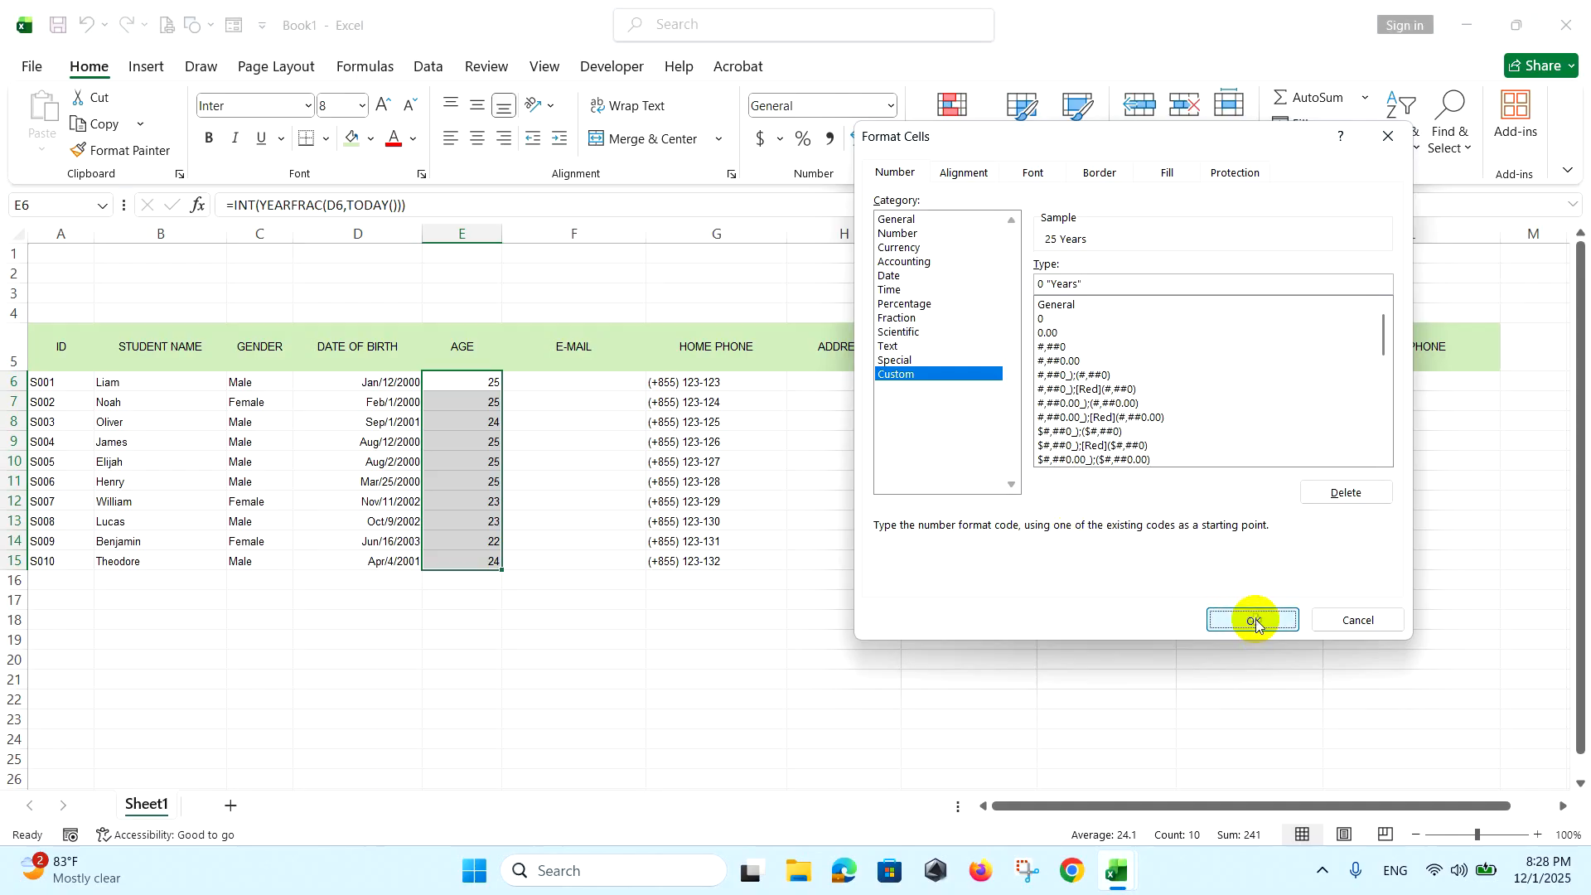
pyautogui.click(586, 384)
# Merge and center A1:H2 for the title and make rows 1 and 2 taller
pyautogui.moveTo(89, 257); pyautogui.dragTo(820, 275)
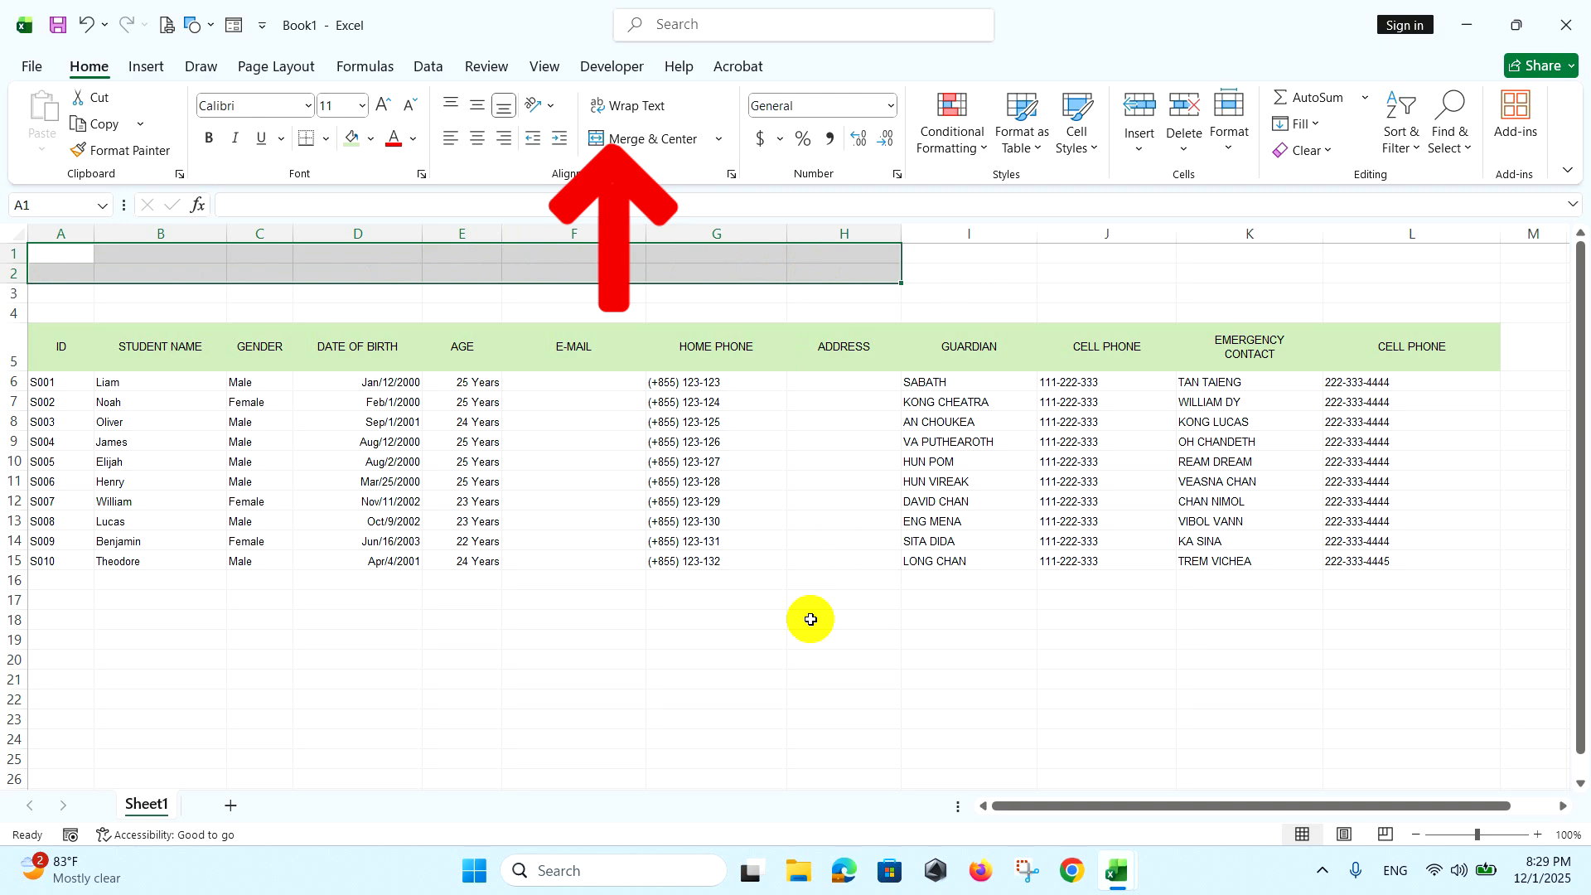
pyautogui.click(639, 139)
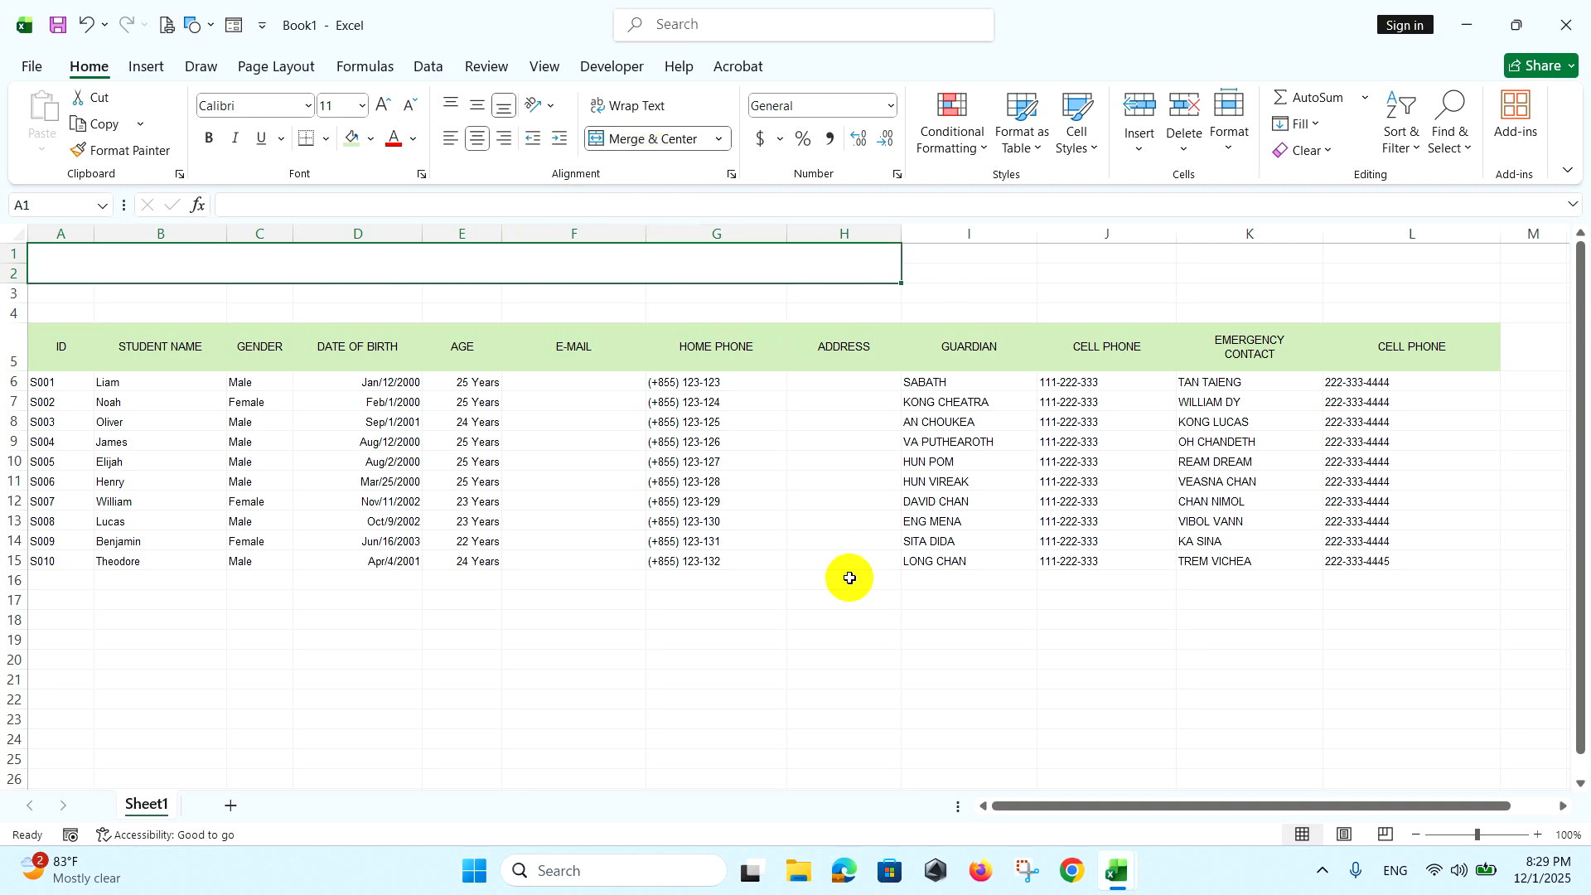
pyautogui.moveTo(7, 252); pyautogui.dragTo(12, 294)
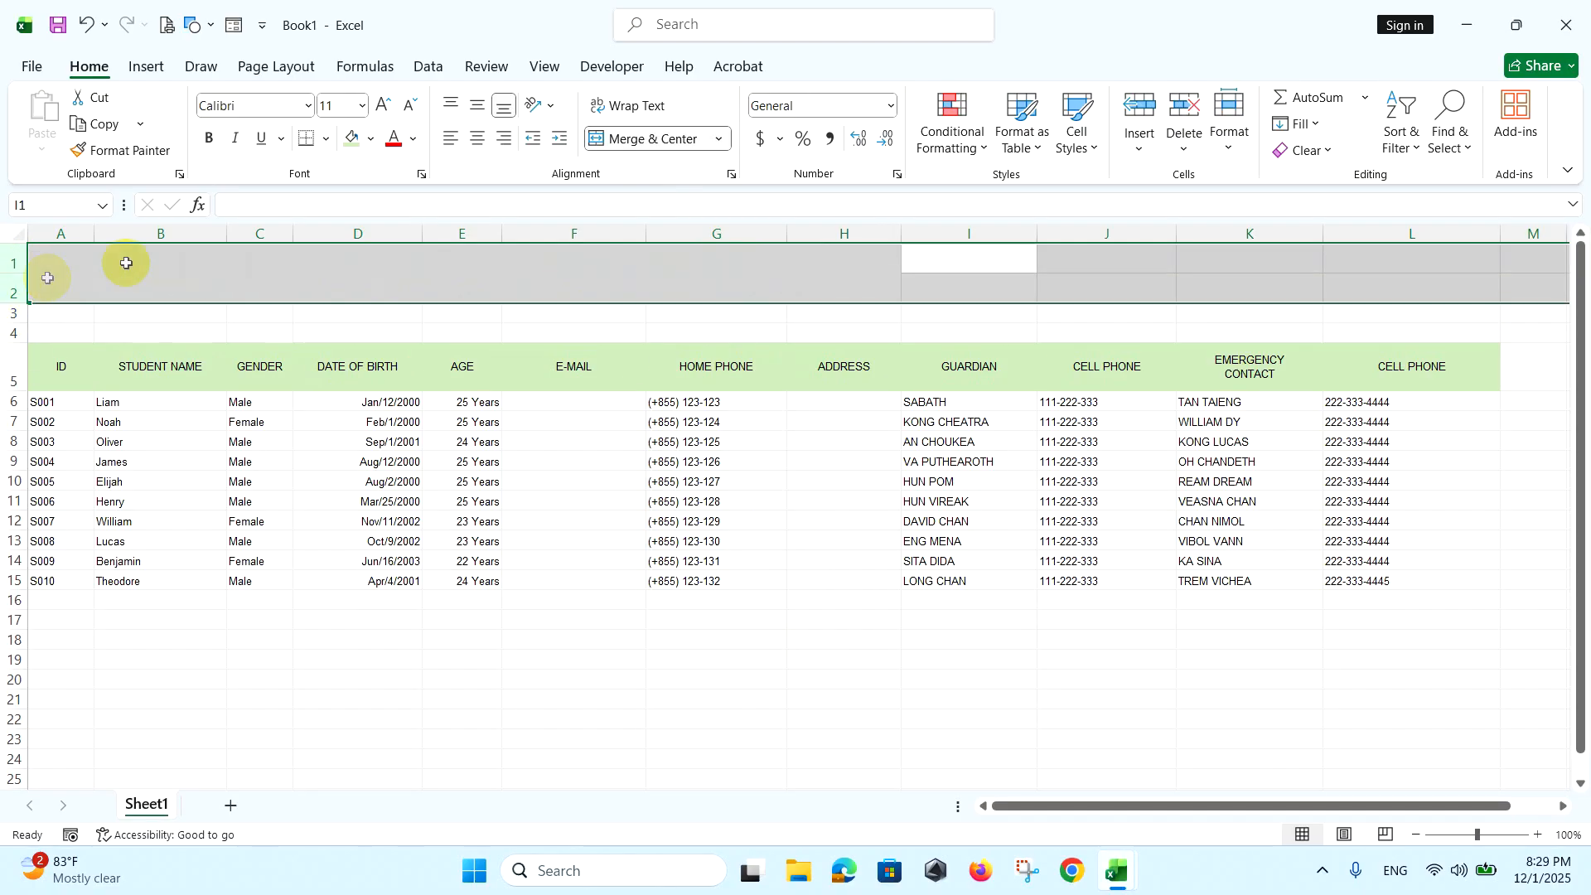
# Enter the title "STUDENTS LIST OF PSE-I" in the merged cell A1
pyautogui.click(277, 265)
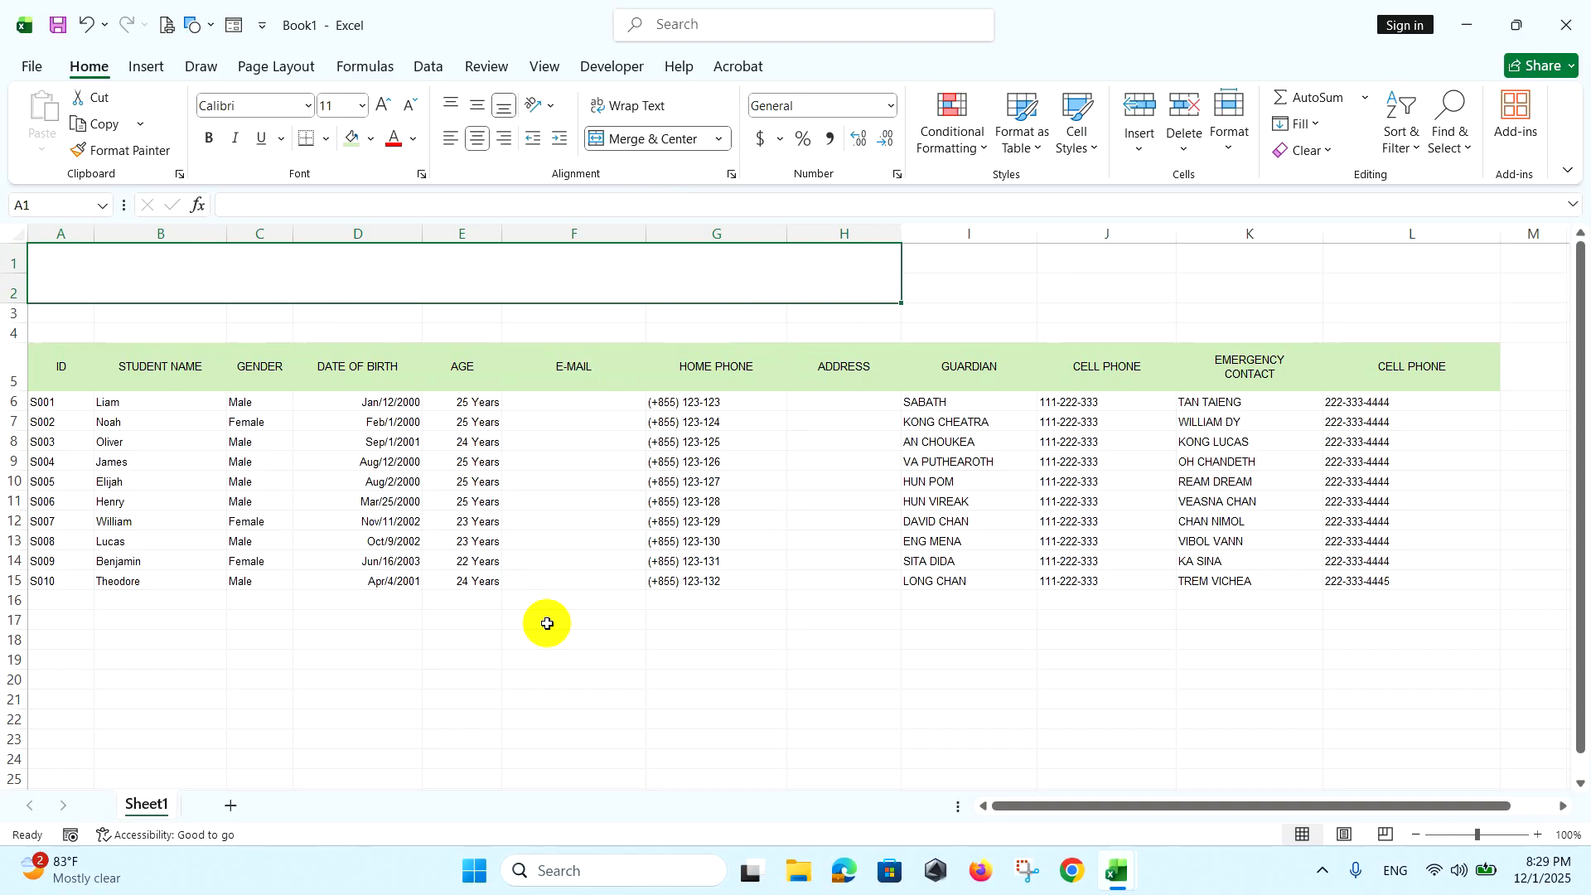
pyautogui.write('STUDENTS LIST OF ')
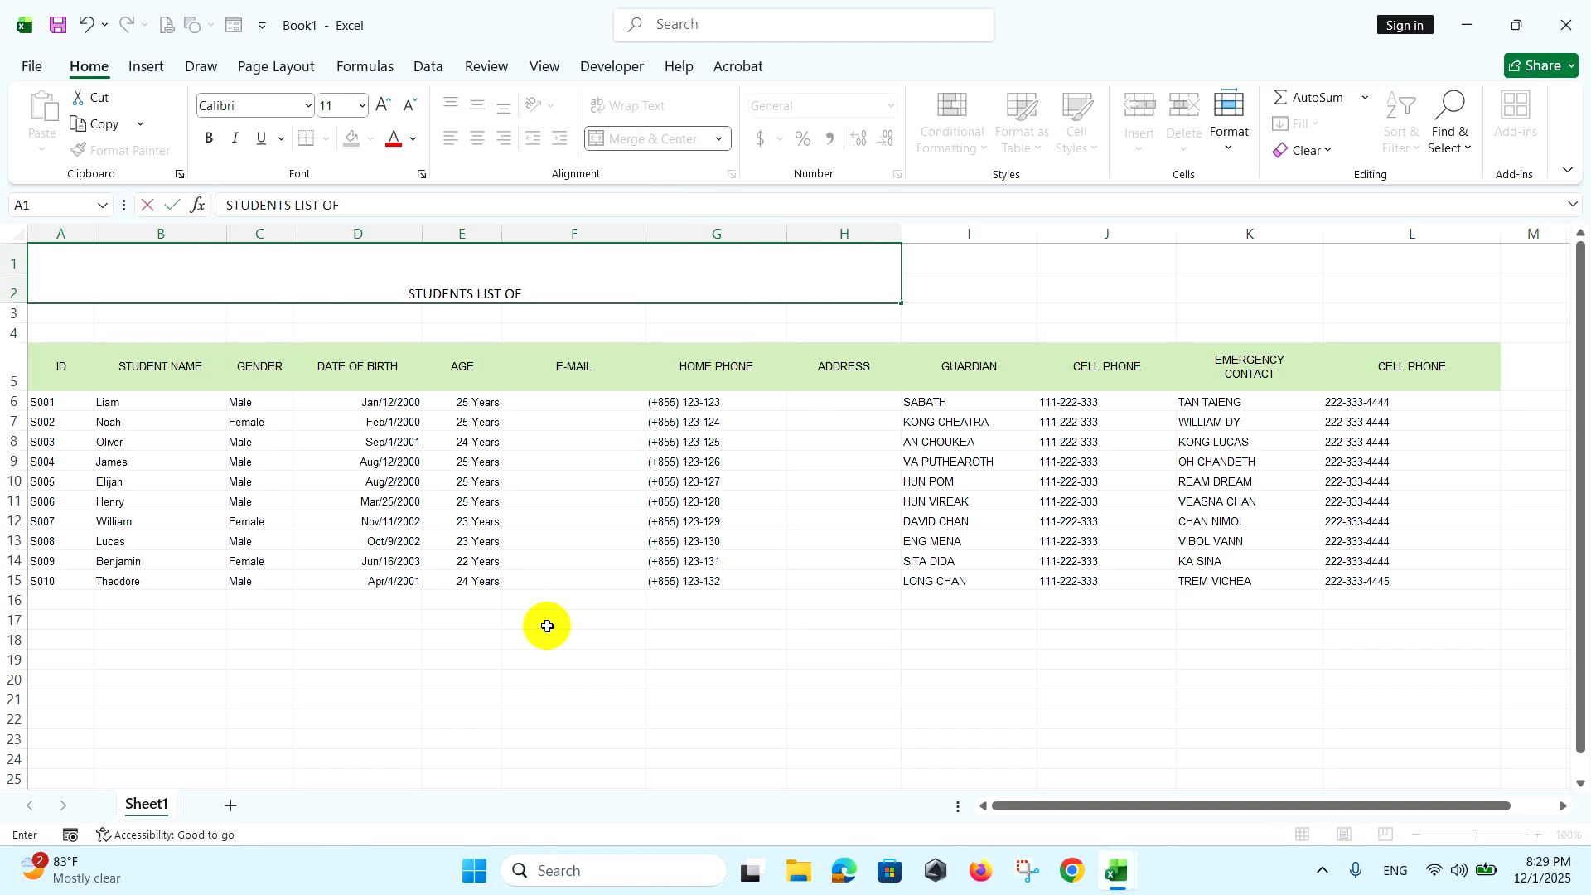
pyautogui.write('PSE-I')
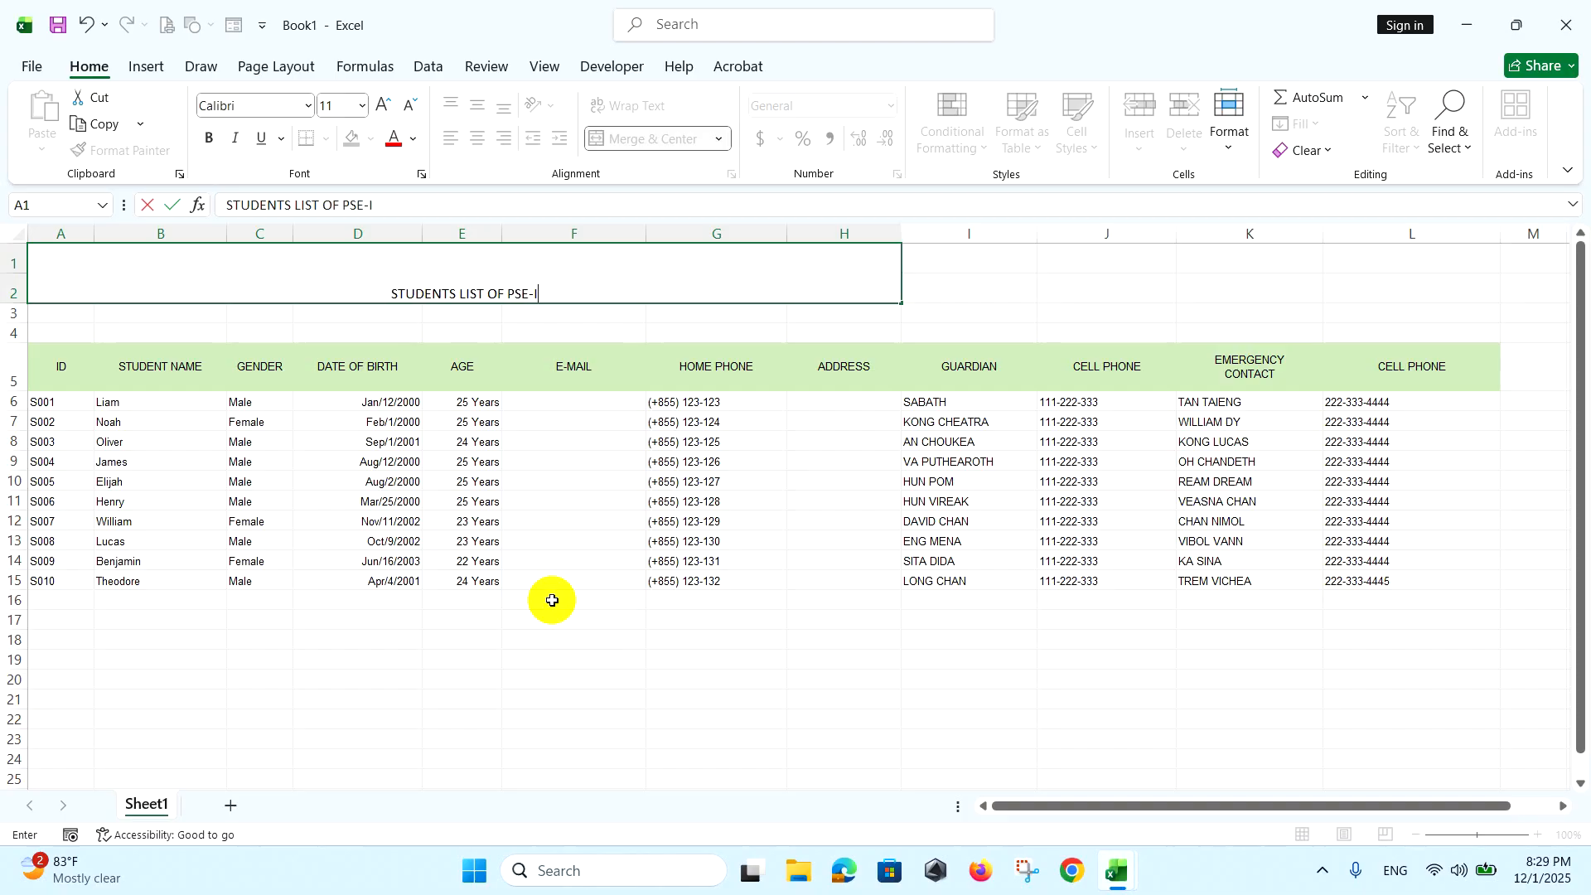
pyautogui.click(525, 311)
# Format the title in A1 as vertically centered, bold Inter text in a darker green
pyautogui.click(520, 274)
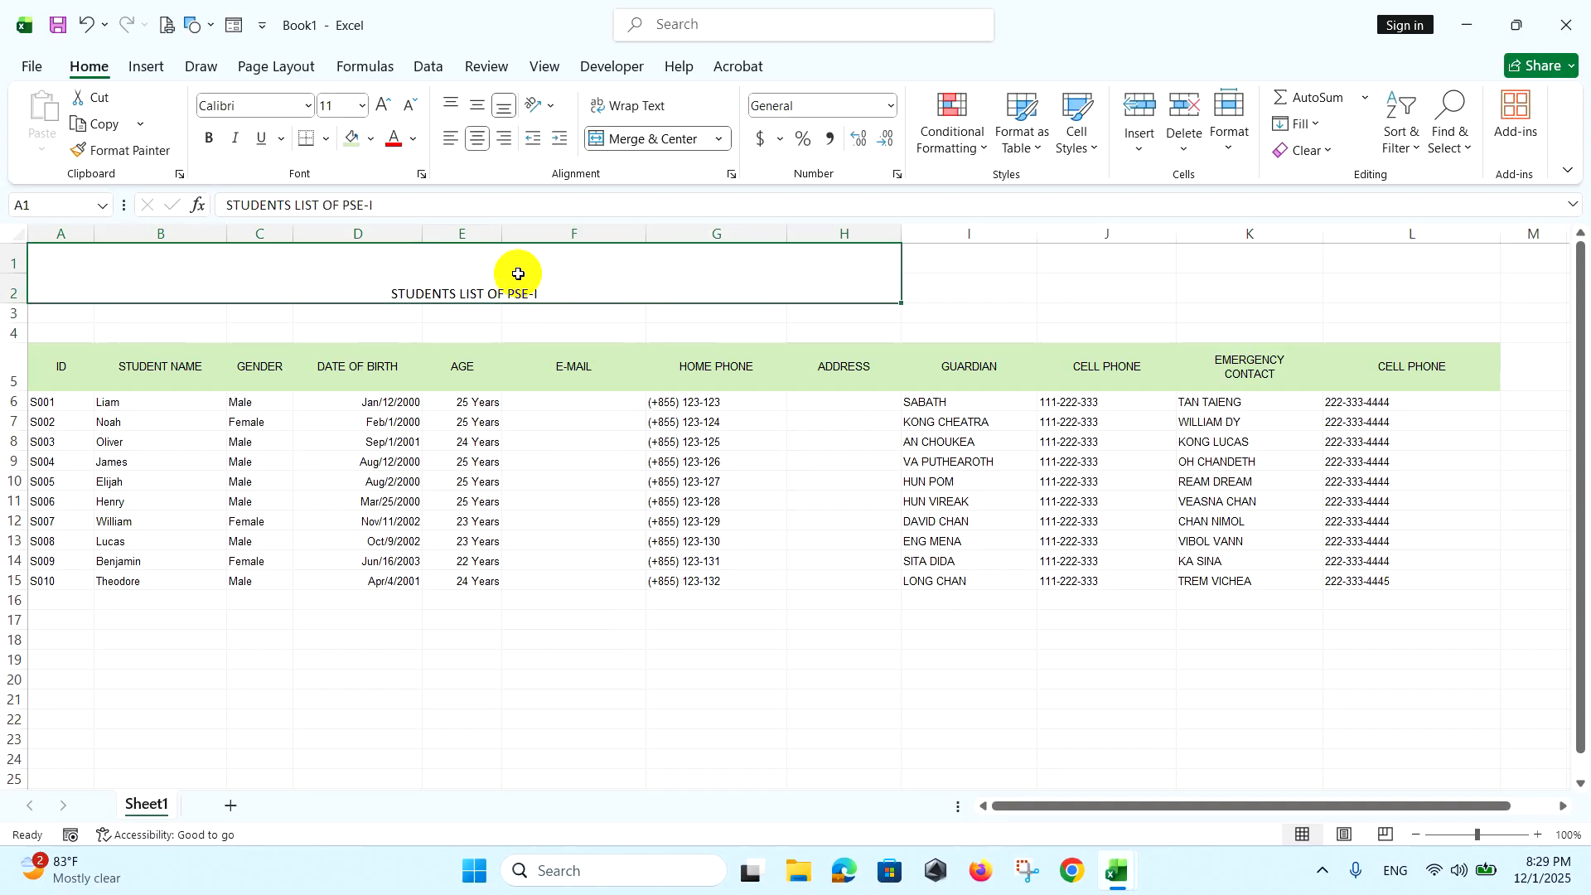
pyautogui.click(477, 104)
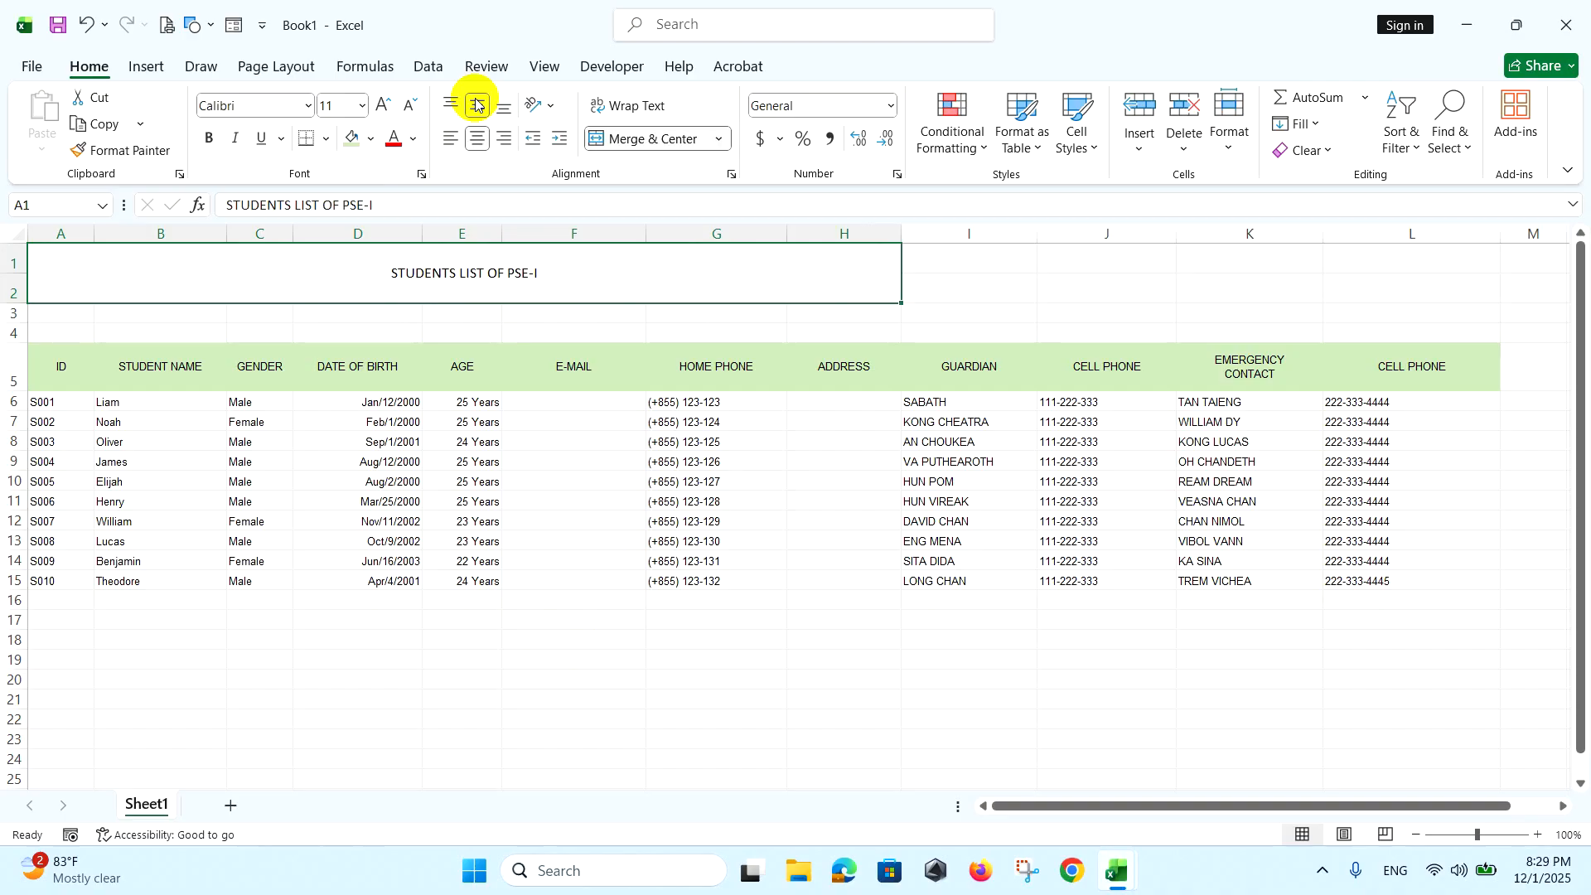
pyautogui.click(255, 105)
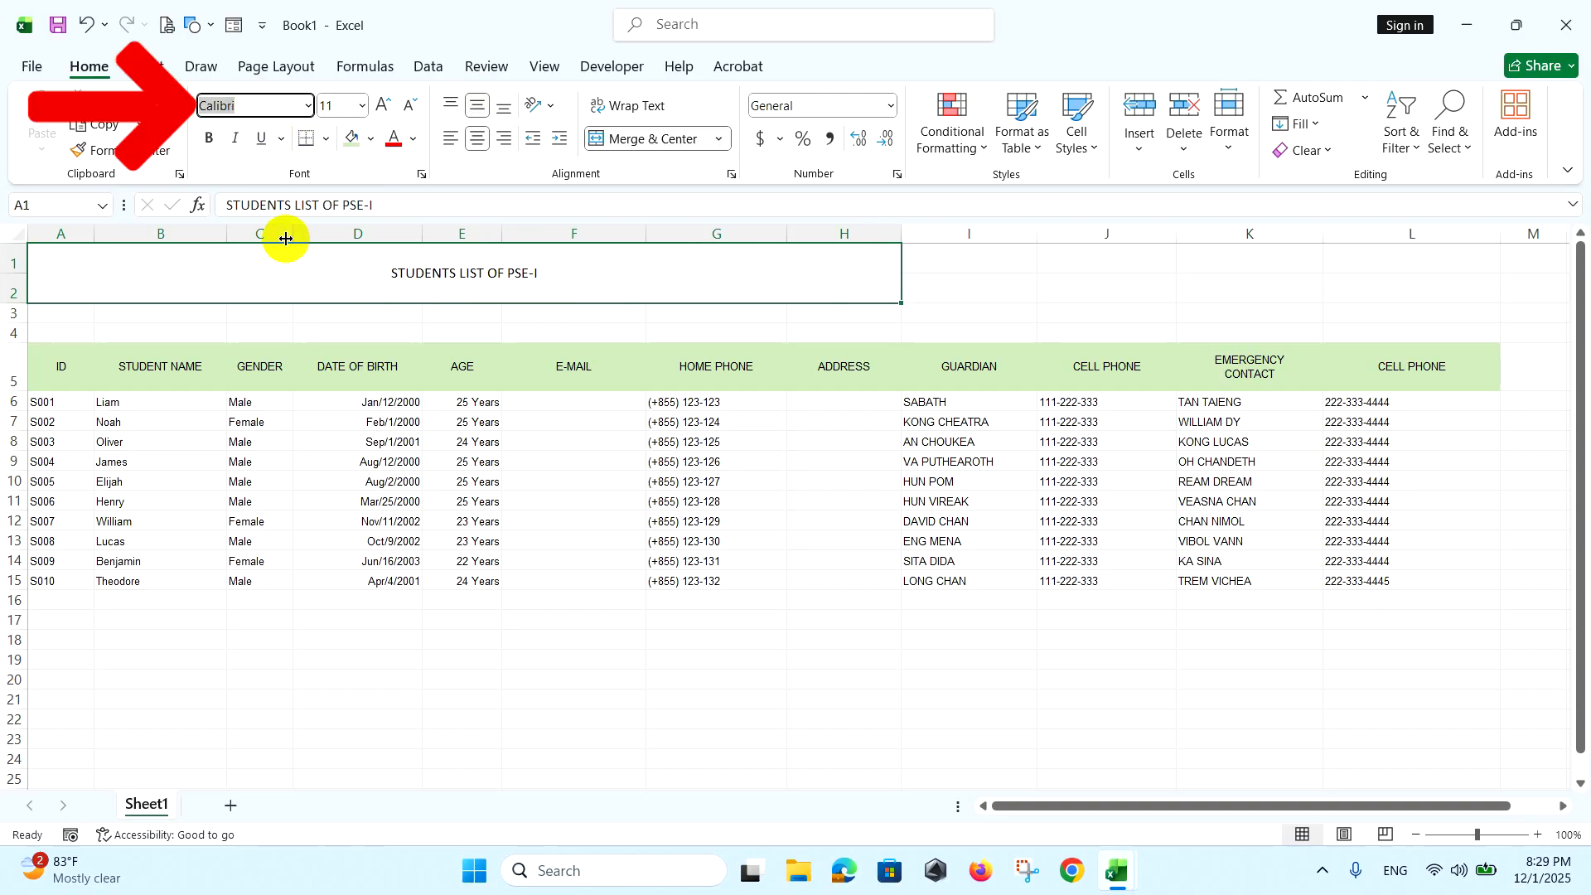
pyautogui.press('Return')
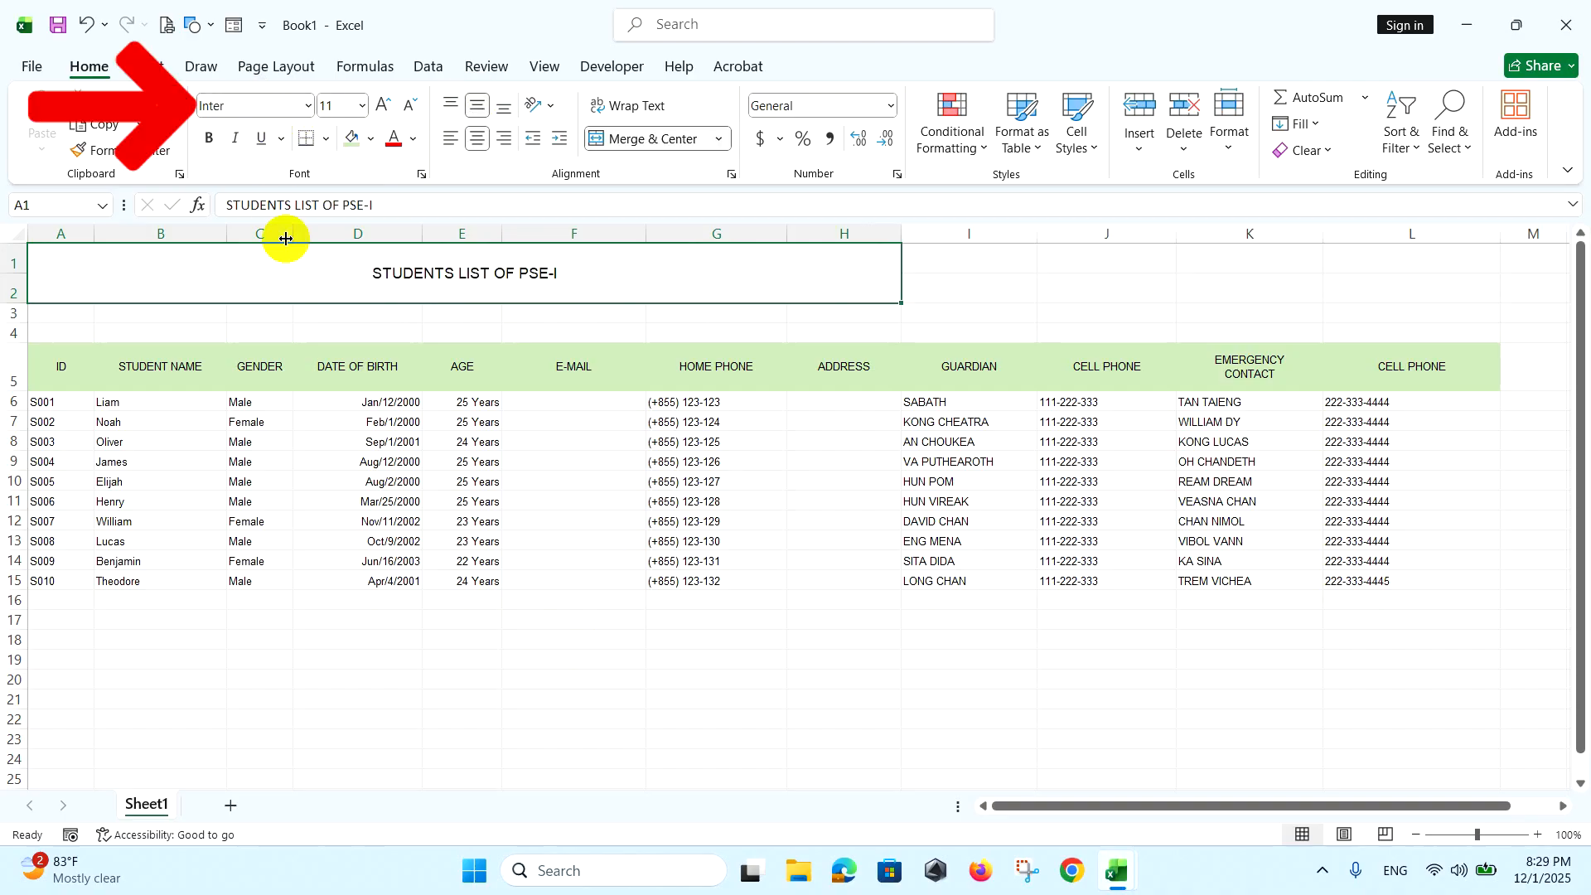
pyautogui.click(208, 138)
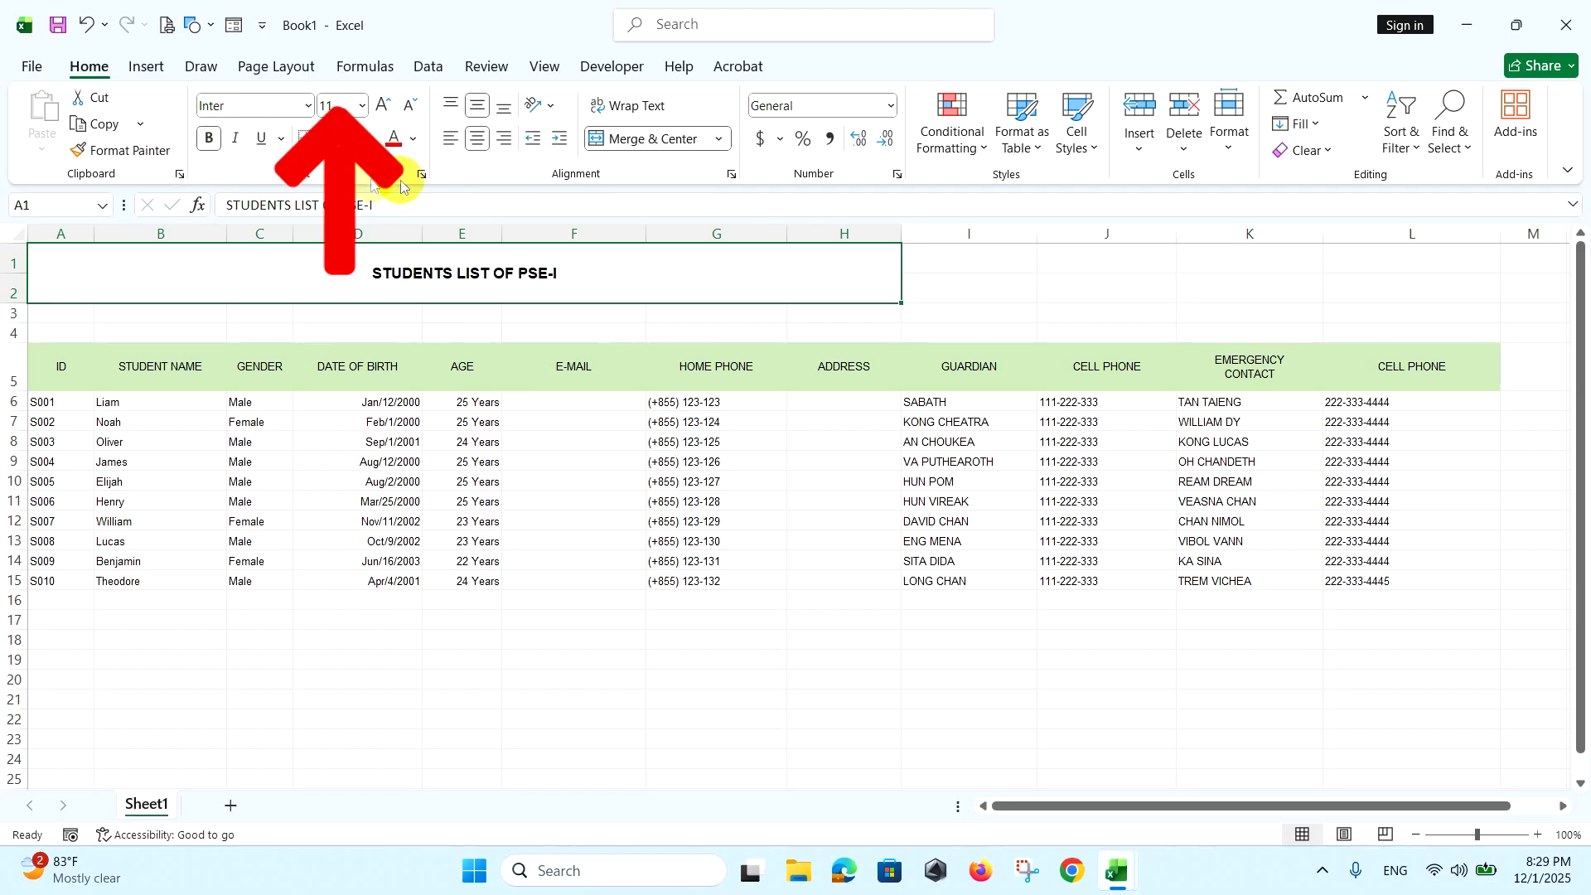
pyautogui.click(414, 140)
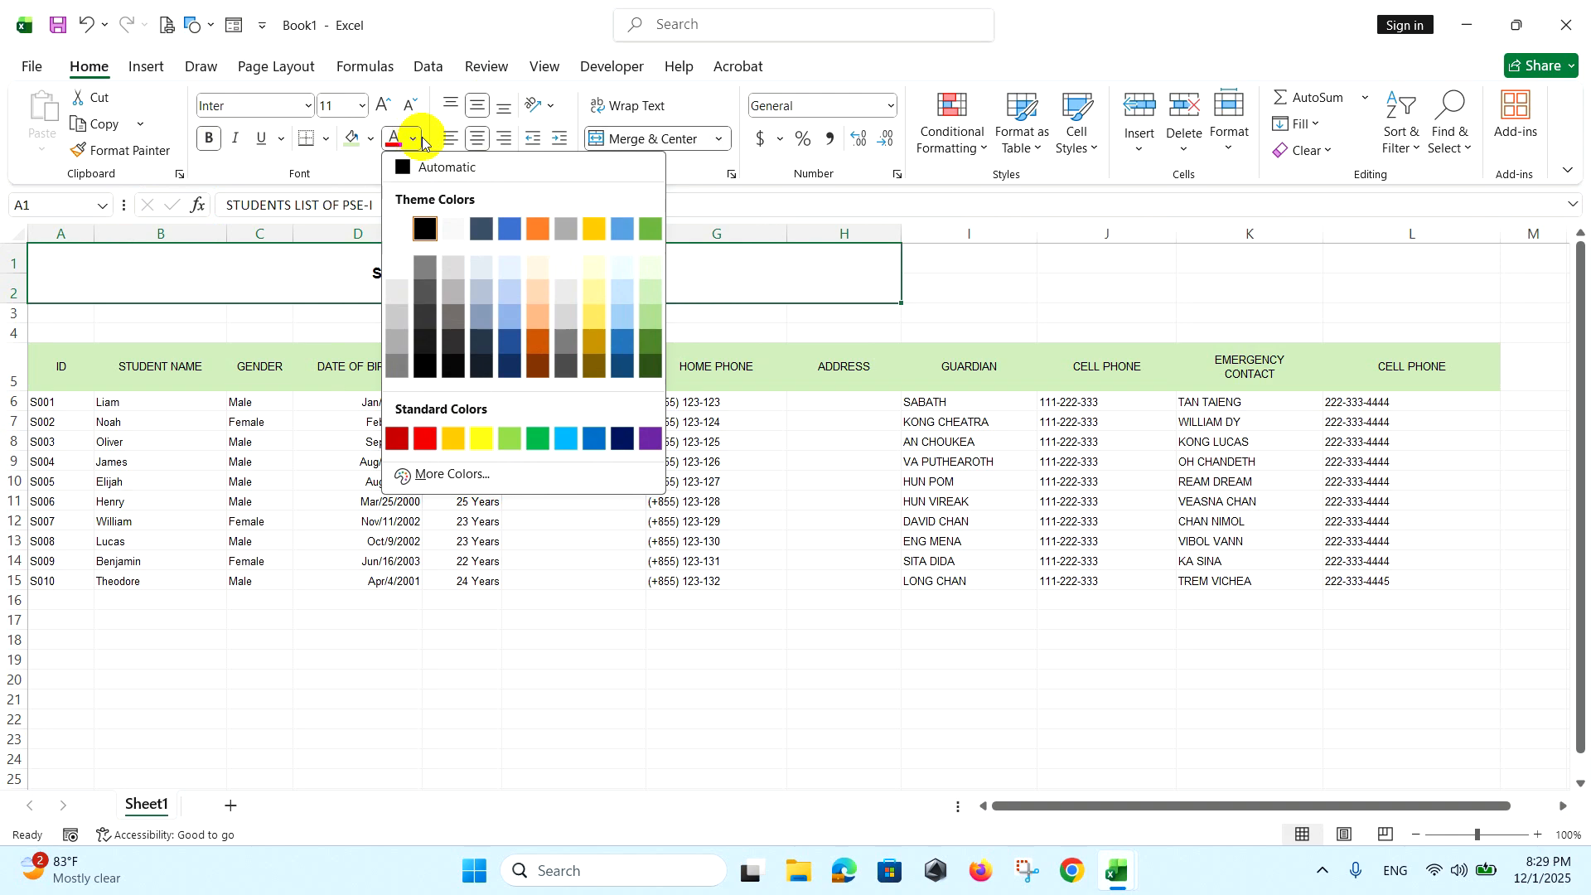
pyautogui.click(651, 340)
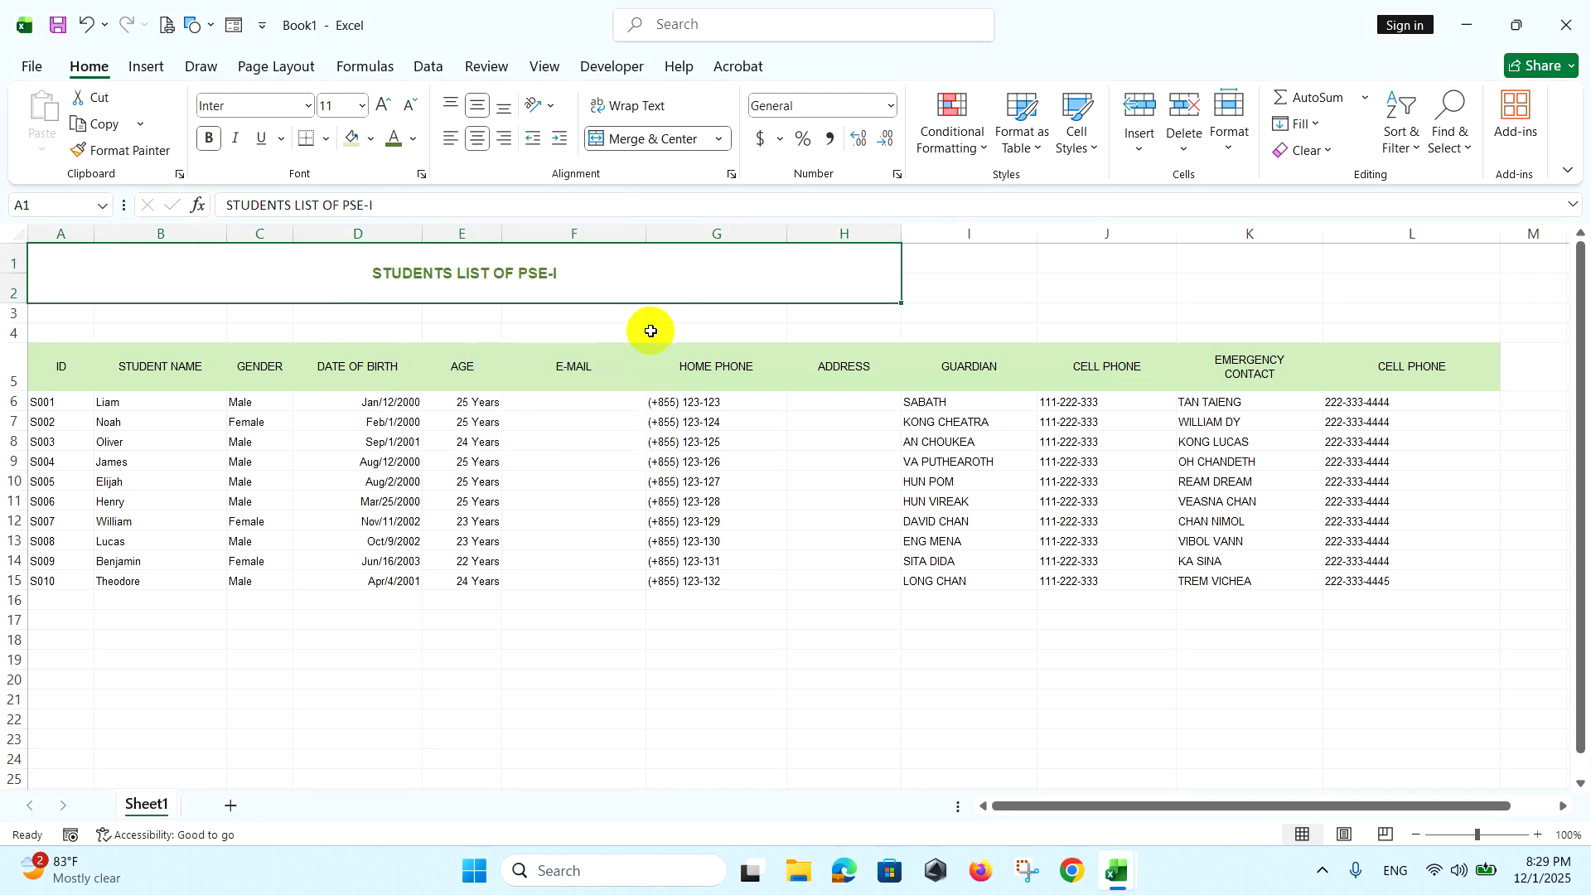
# Set the font size of the title in A1 to 32
pyautogui.click(332, 105)
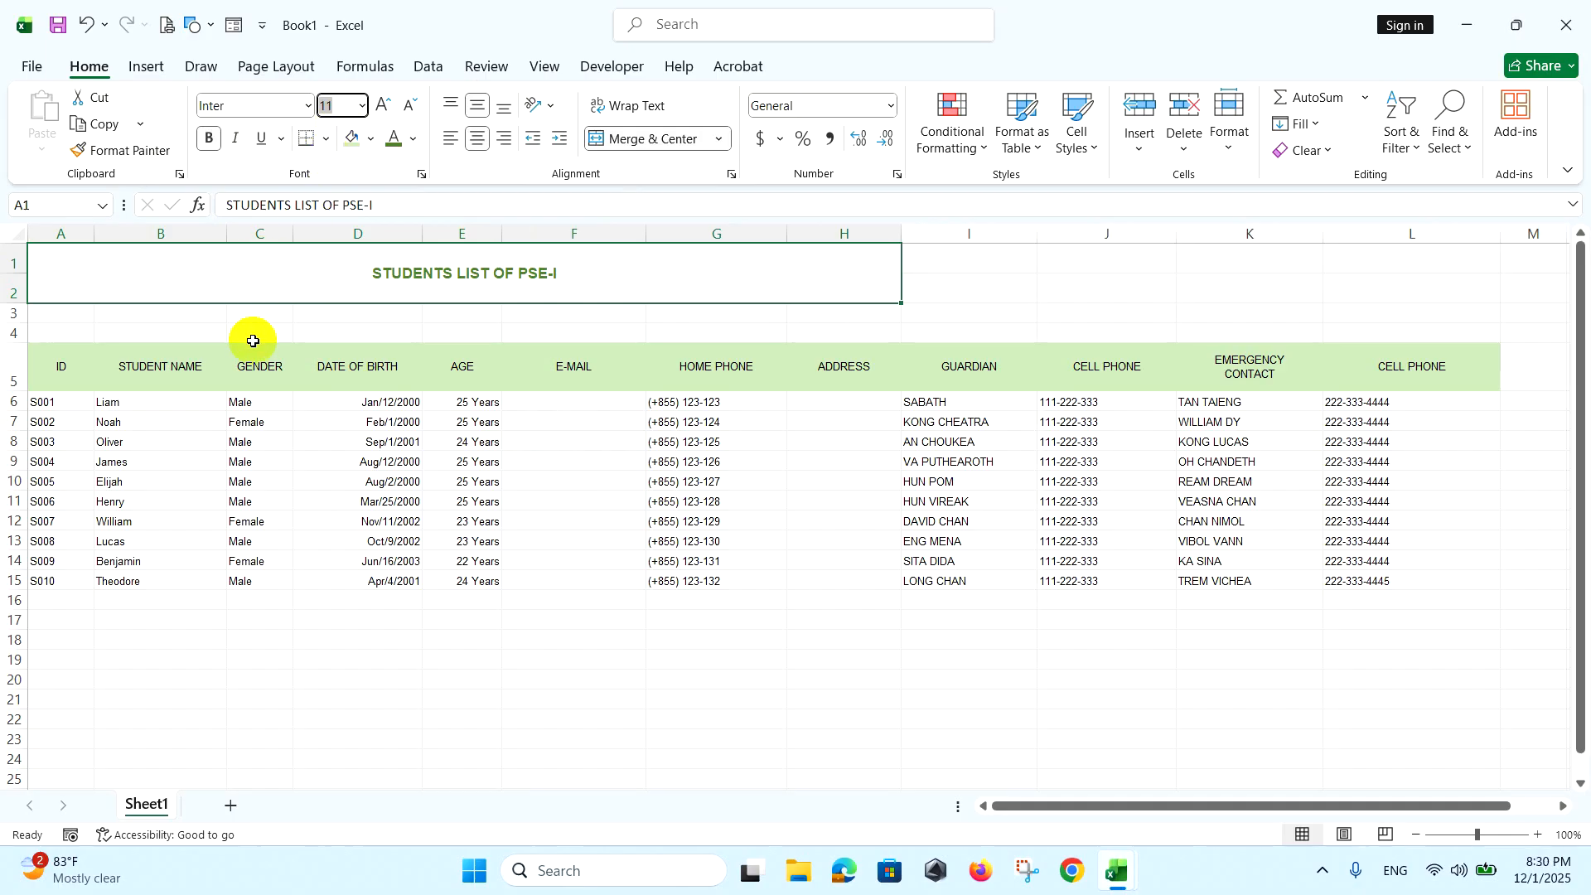
pyautogui.press('Return')
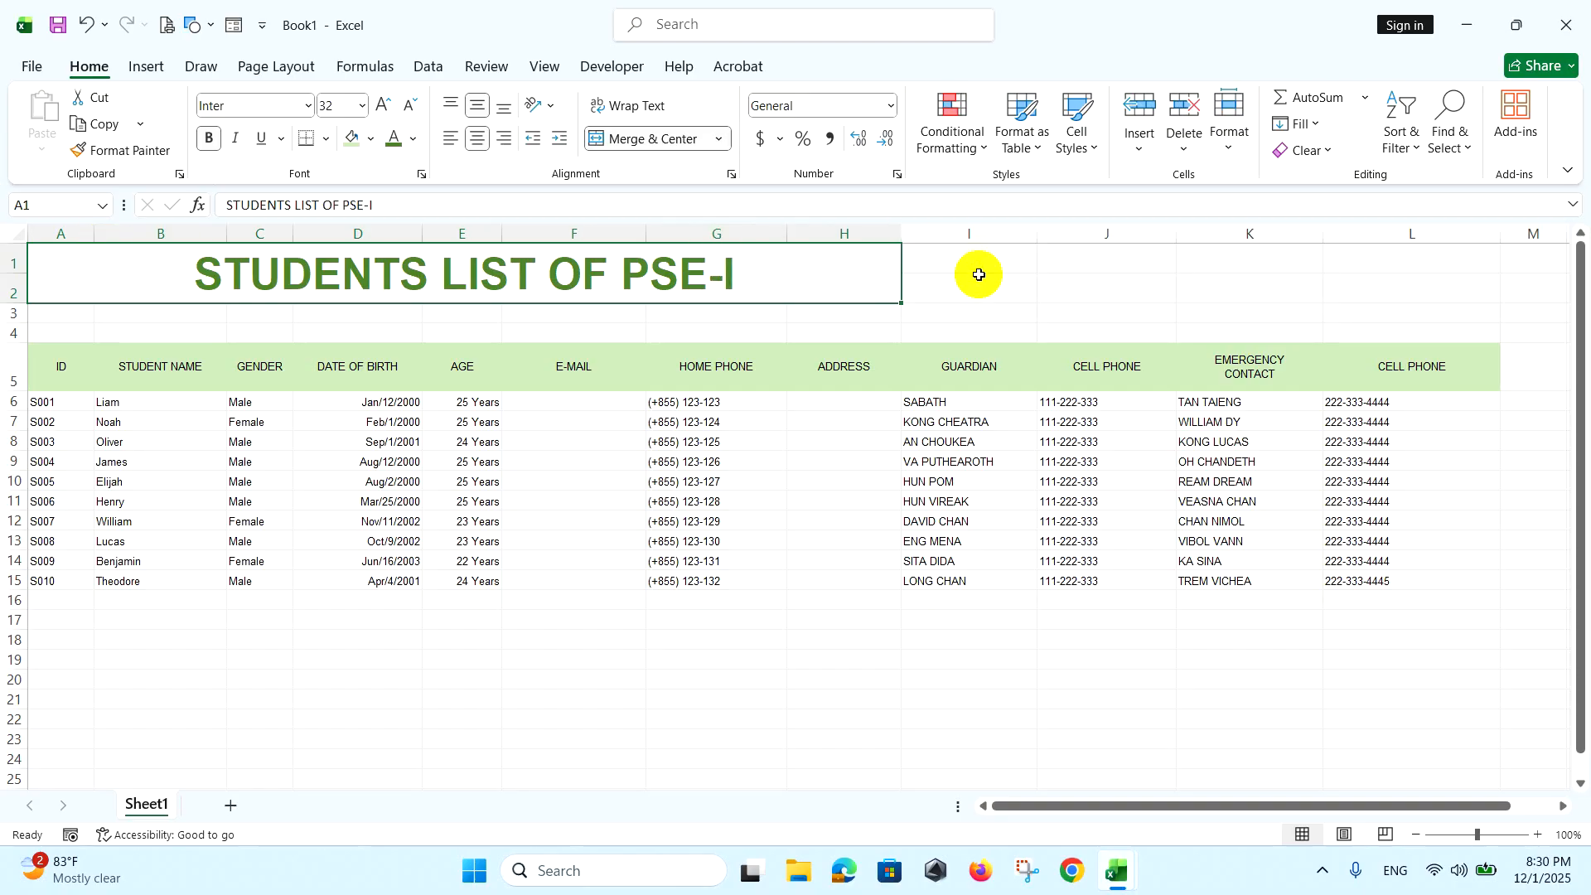
# Enter the label "TOTALS STUDENT" in I1 on two lines, with a line break between the words
pyautogui.click(975, 263)
pyautogui.write('T')
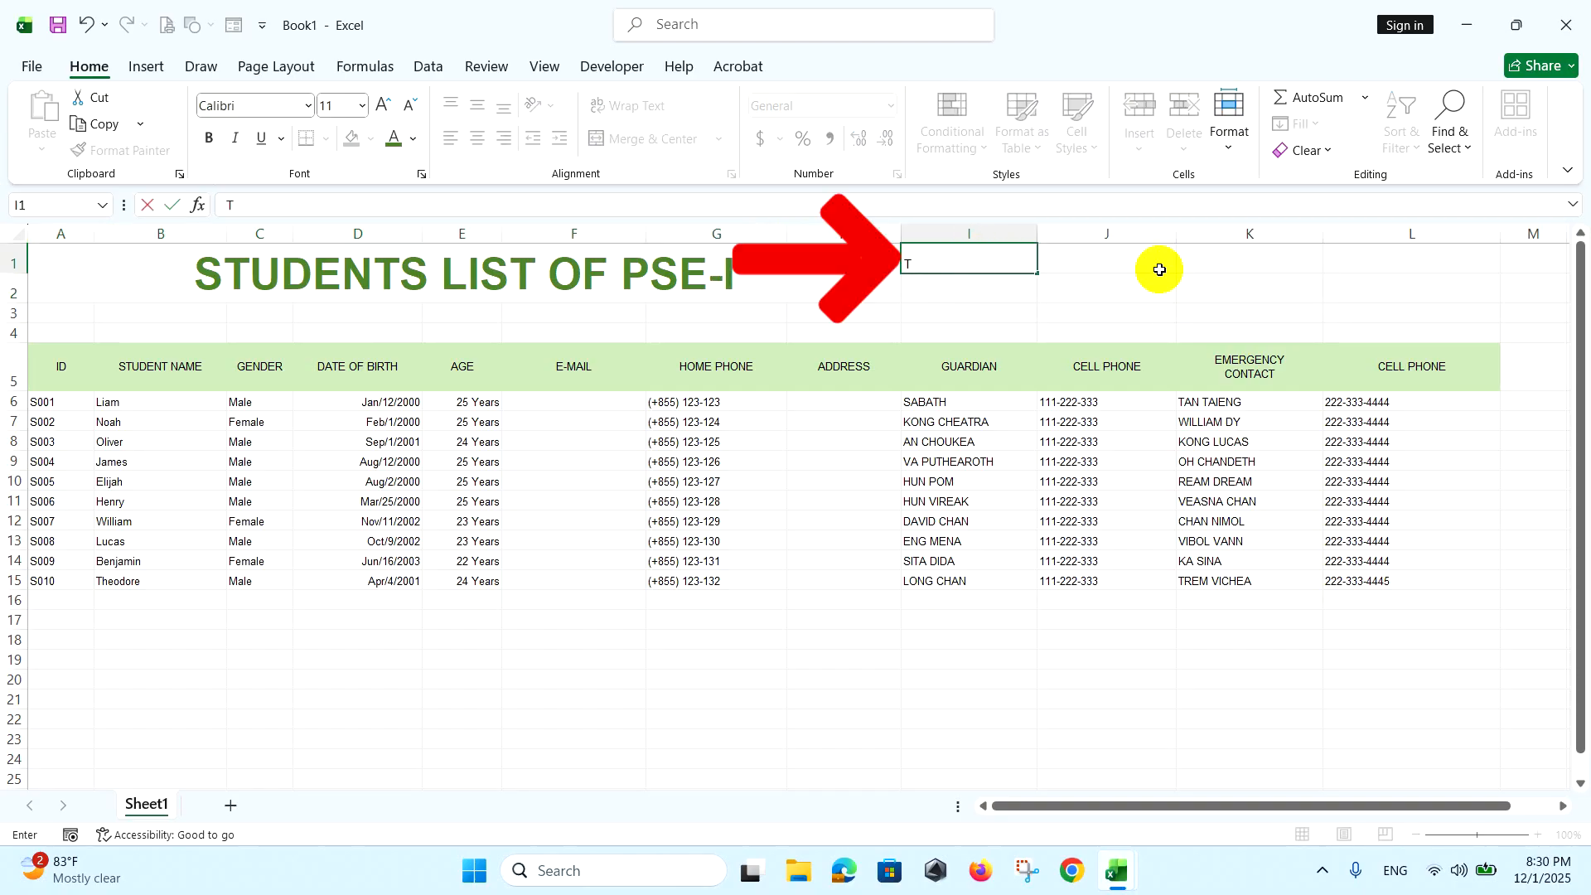
pyautogui.write('OTALS')
pyautogui.hotkey('alt', 'Return')
pyautogui.write('STUDN')
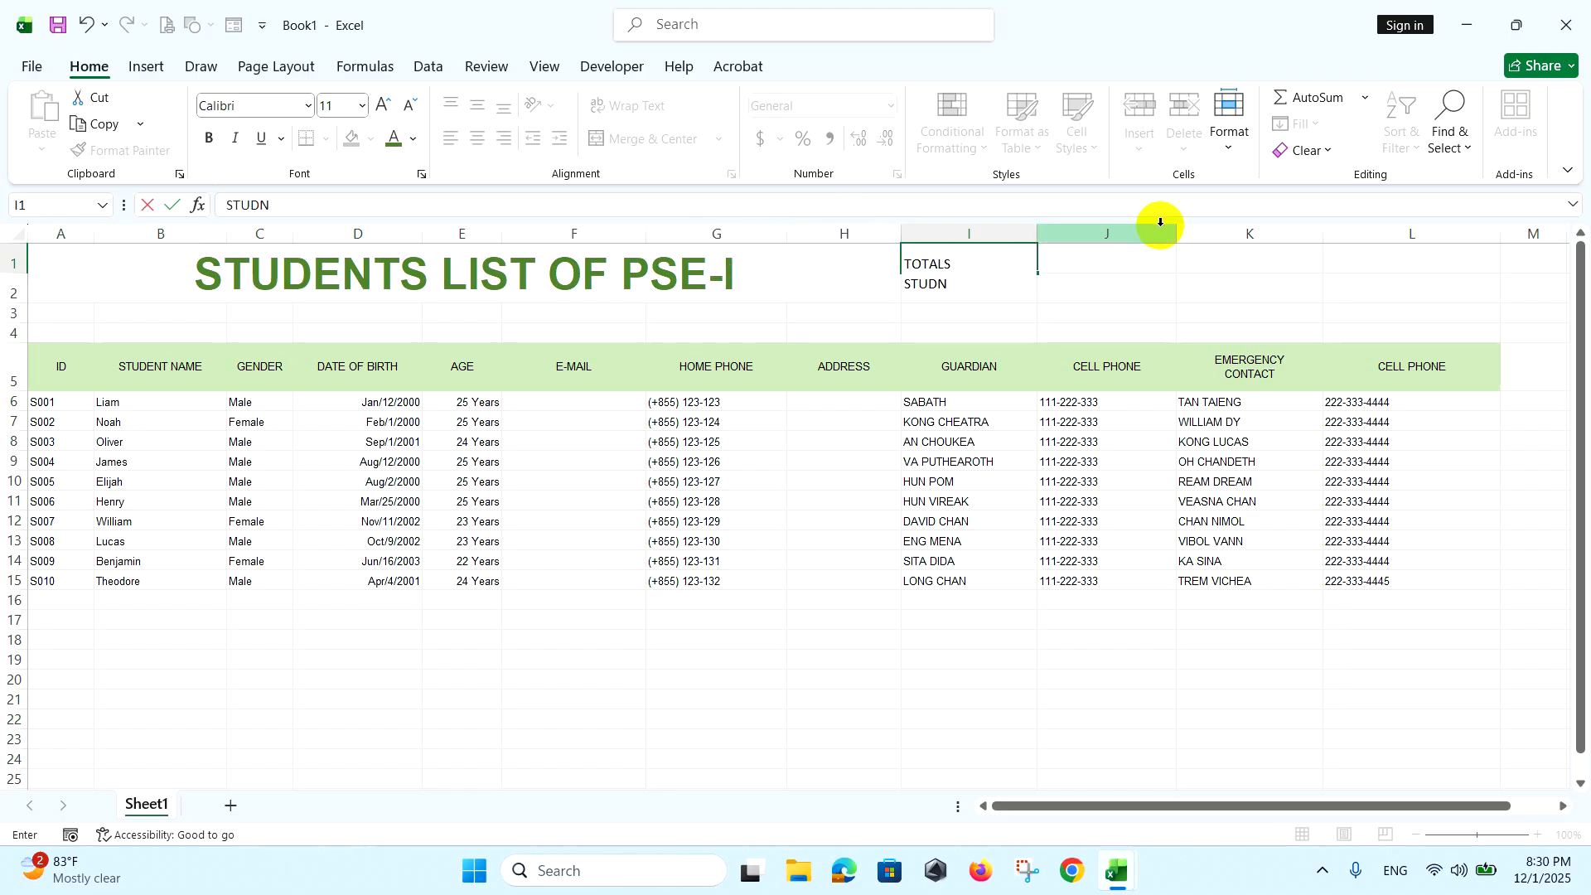
pyautogui.press('BackSpace')
pyautogui.press('Return')
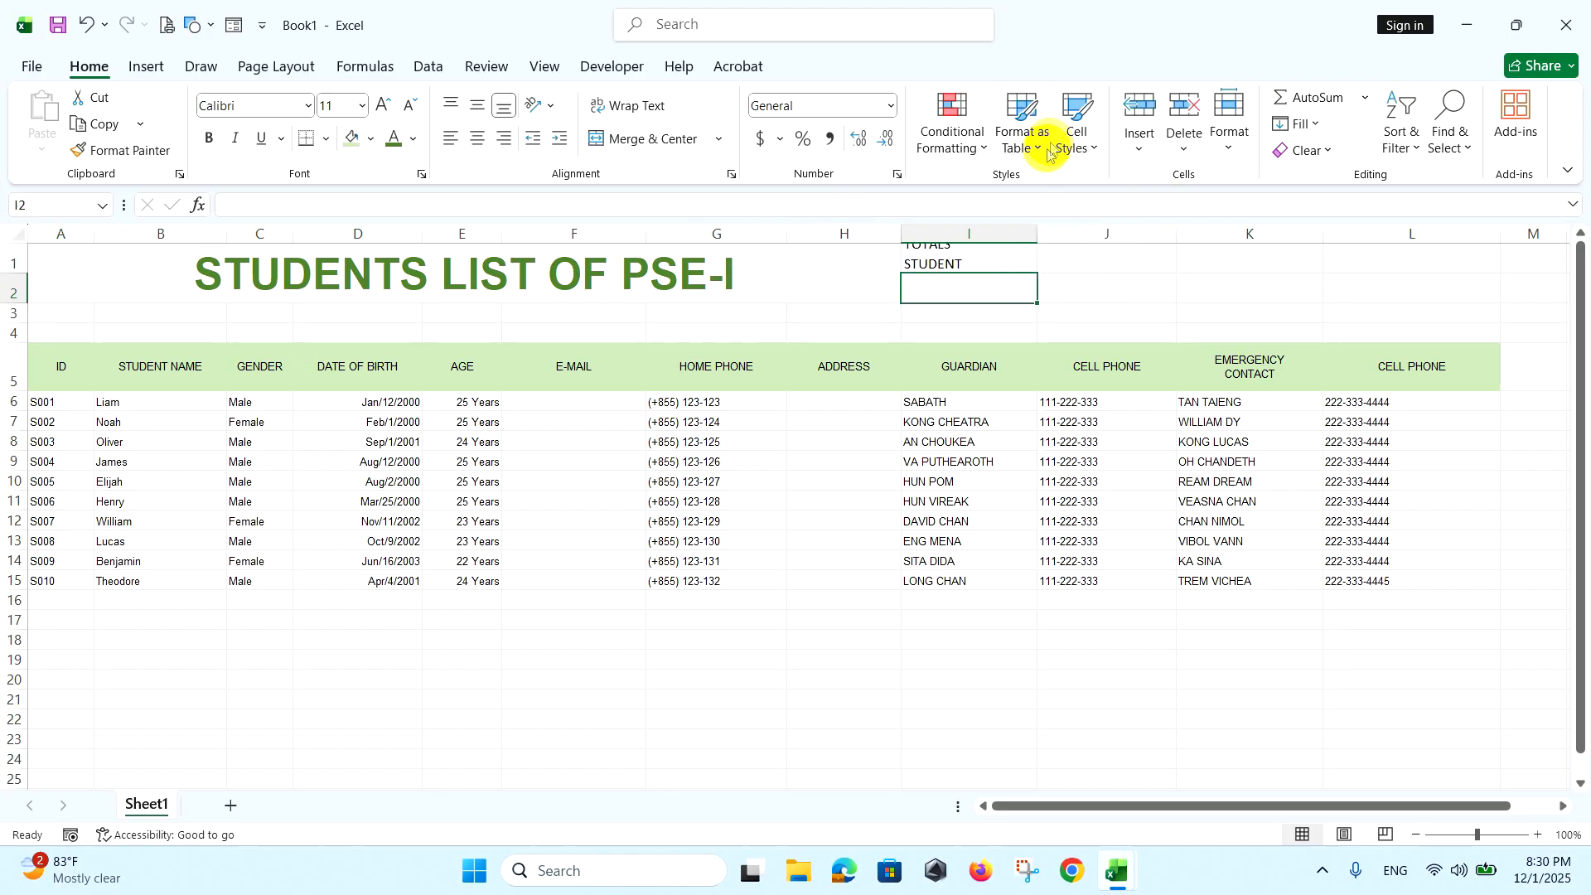
# Format the label in I1 as bold, size 8, centered horizontally and vertically
pyautogui.click(980, 257)
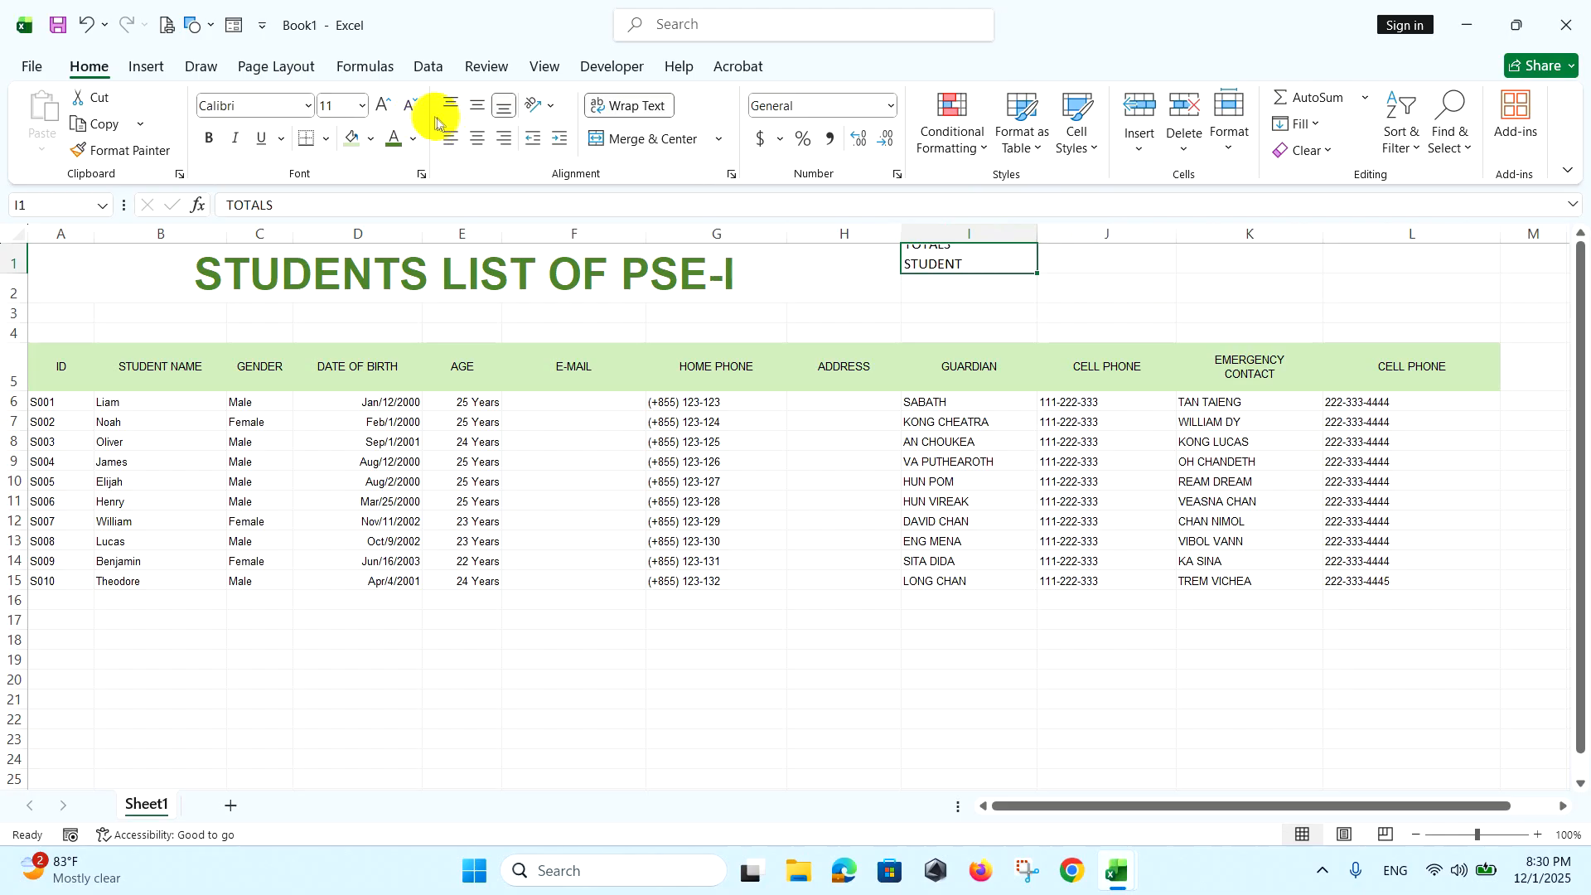
pyautogui.click(412, 107)
pyautogui.click(410, 106)
pyautogui.click(478, 111)
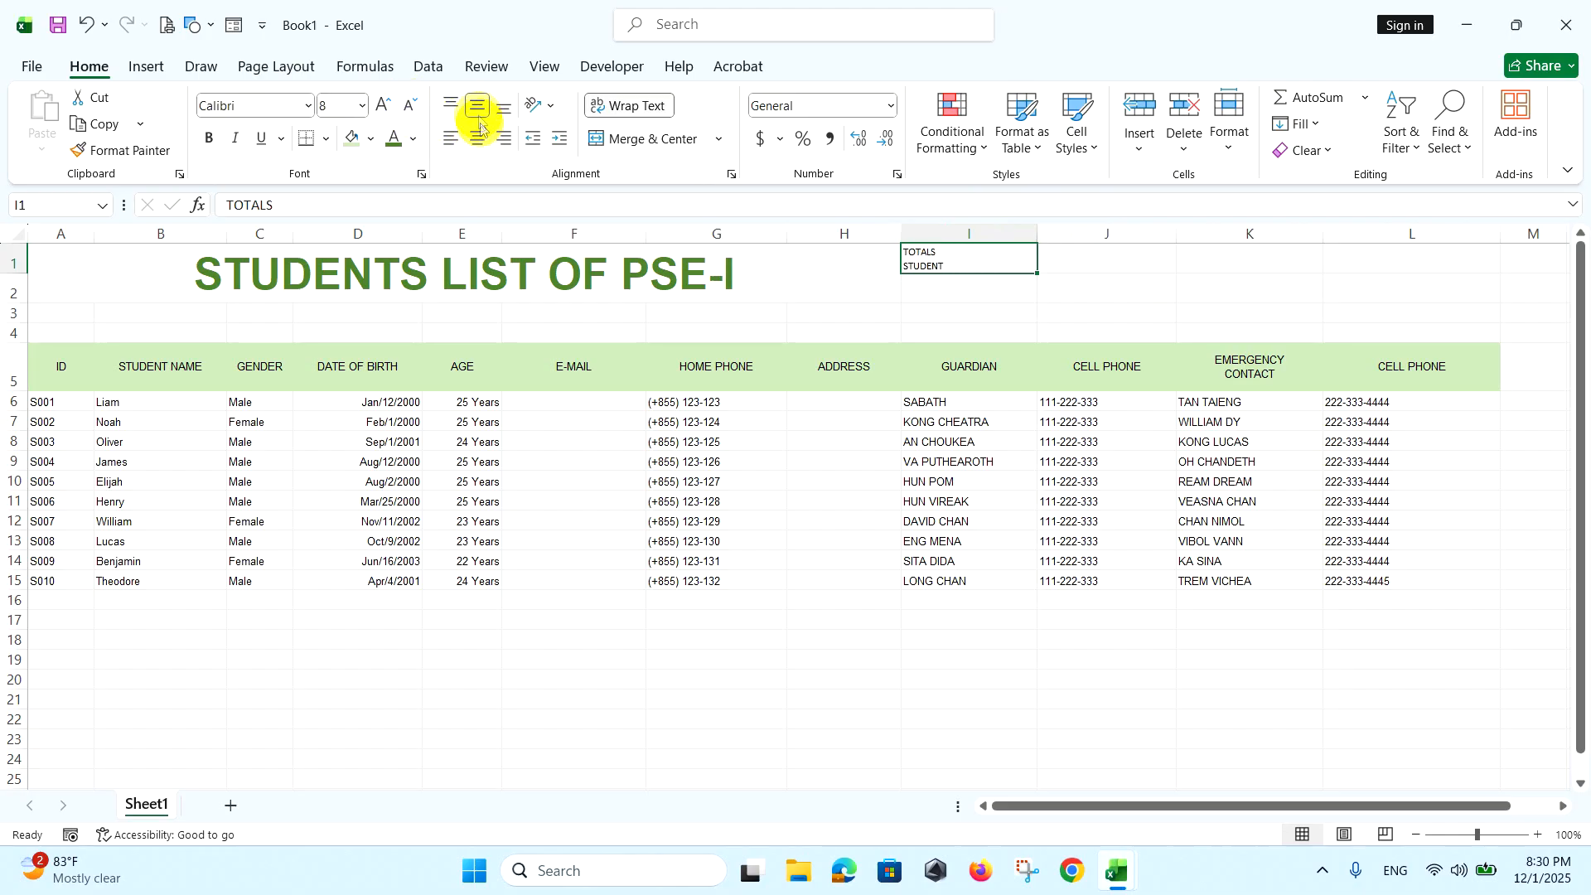
pyautogui.click(477, 138)
pyautogui.click(209, 138)
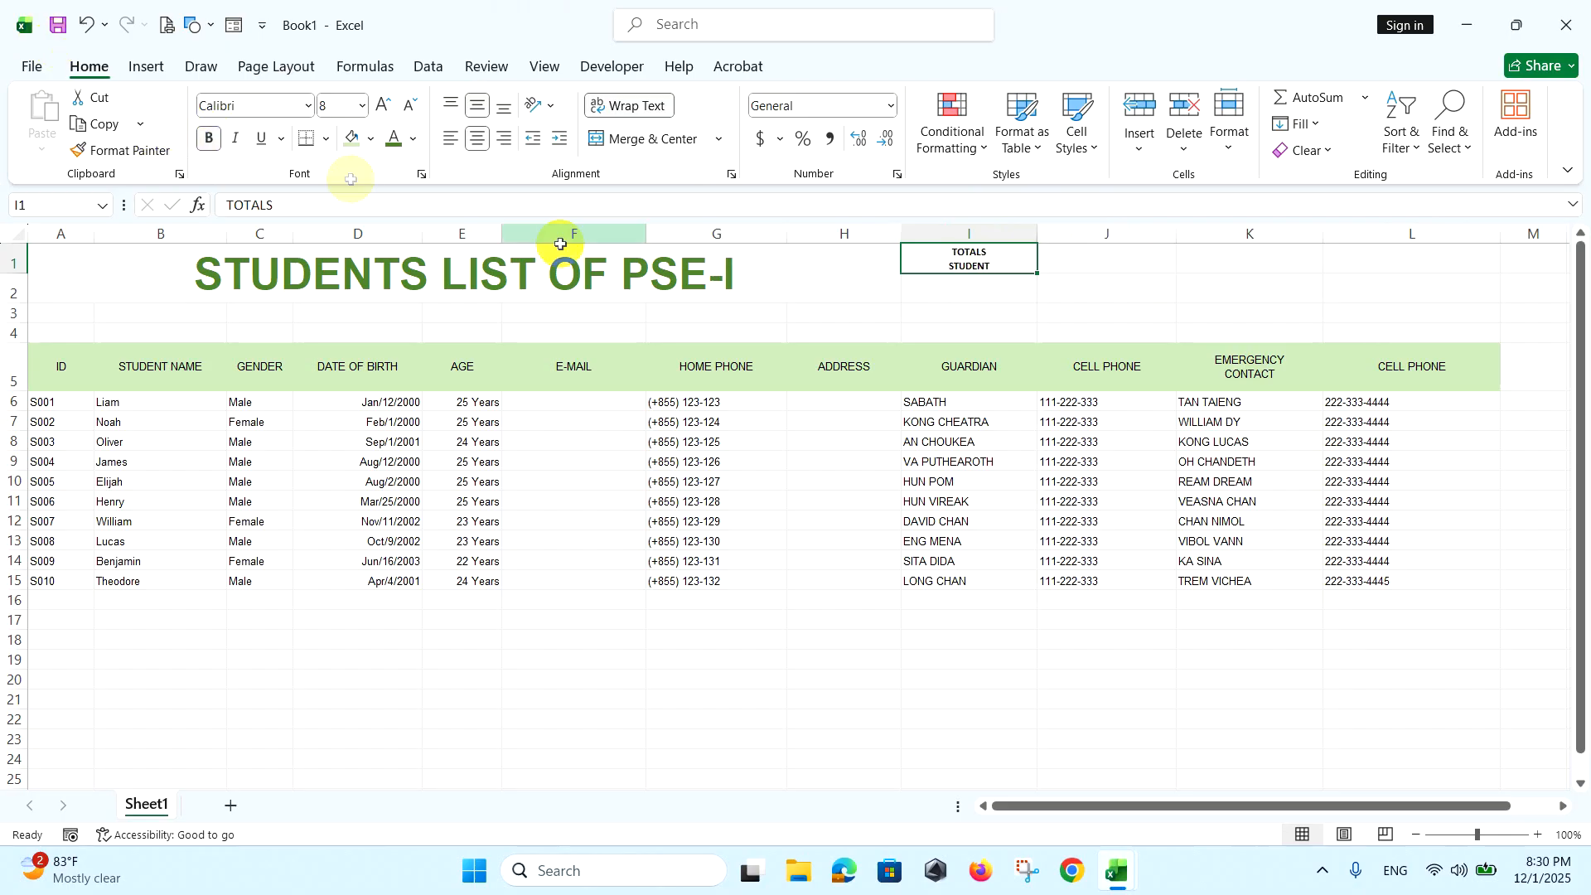
# Enter the labels "MALE" in J1 and "FEMALE" in K1
pyautogui.click(969, 294)
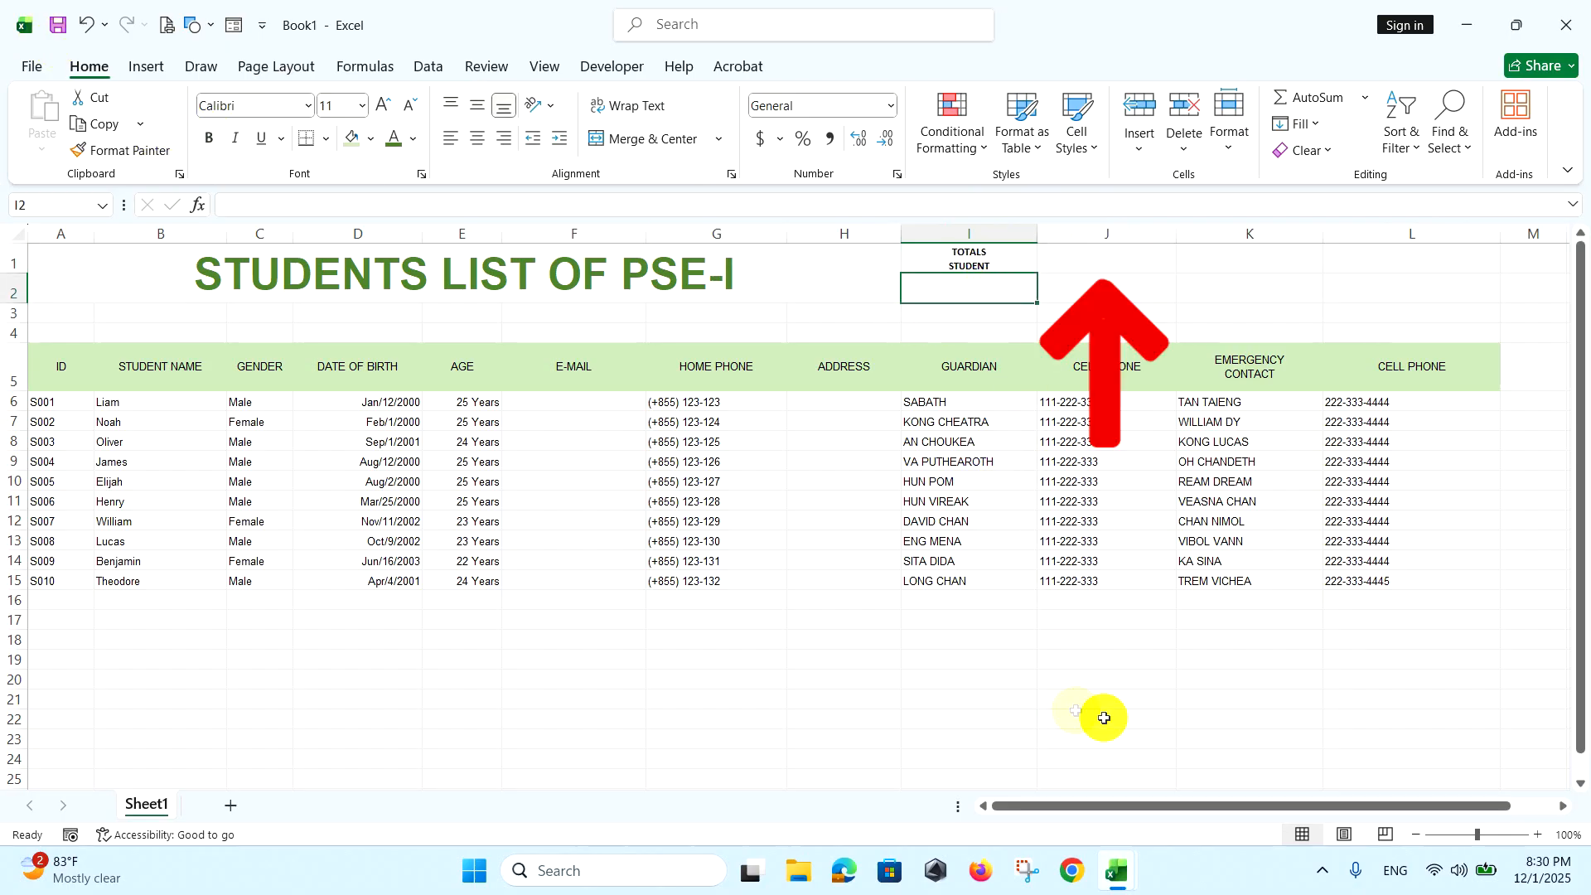
pyautogui.click(1132, 264)
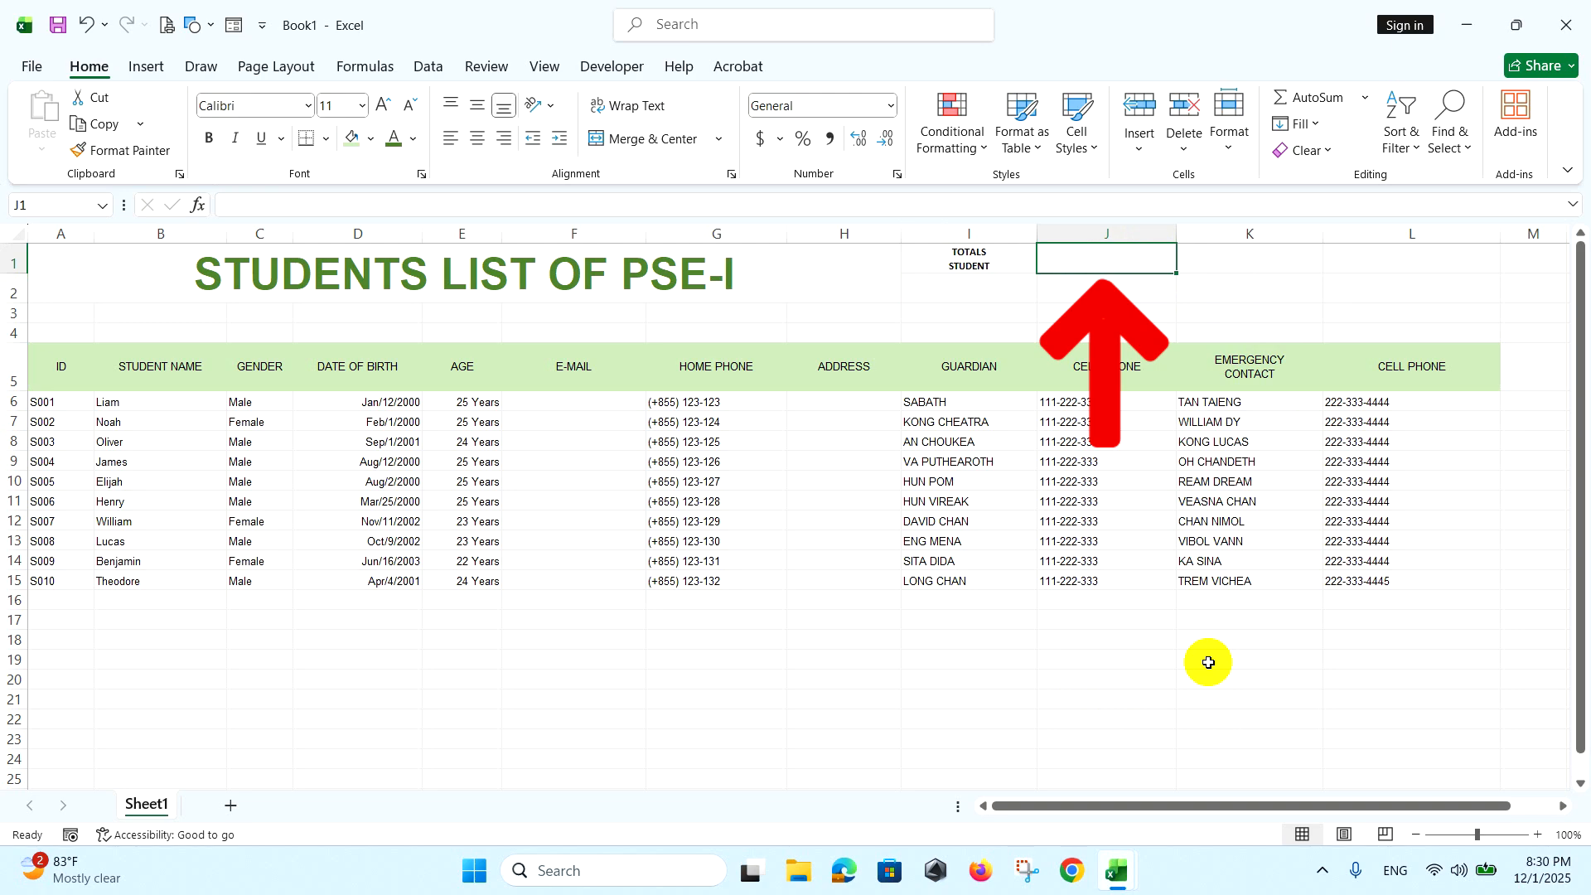
pyautogui.write('MALE')
pyautogui.press('Tab')
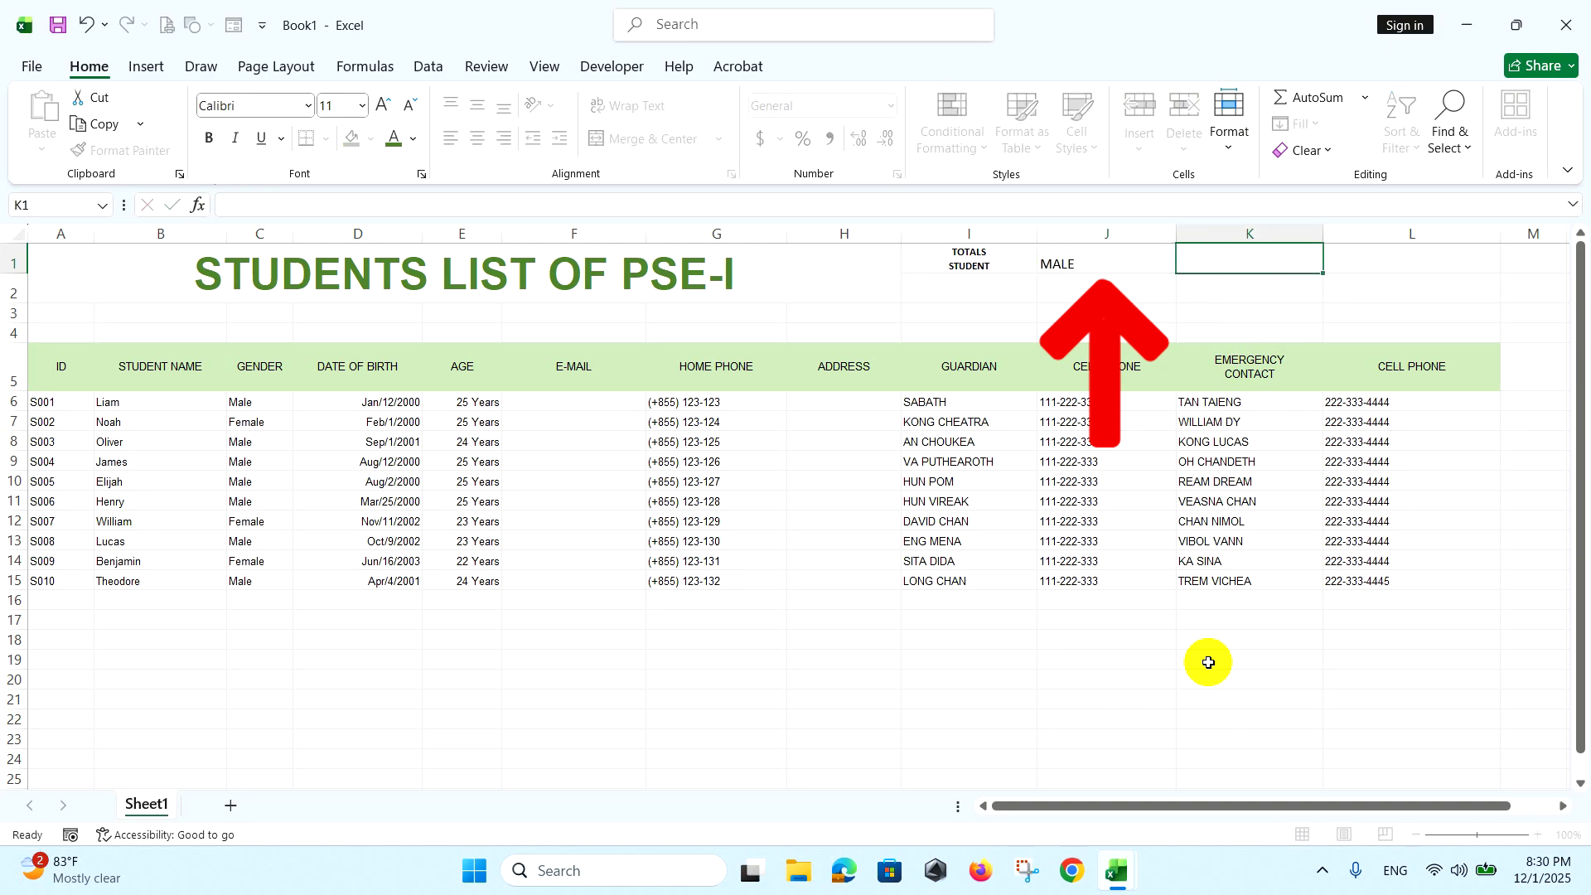
pyautogui.write('FEMALE')
pyautogui.press('Return')
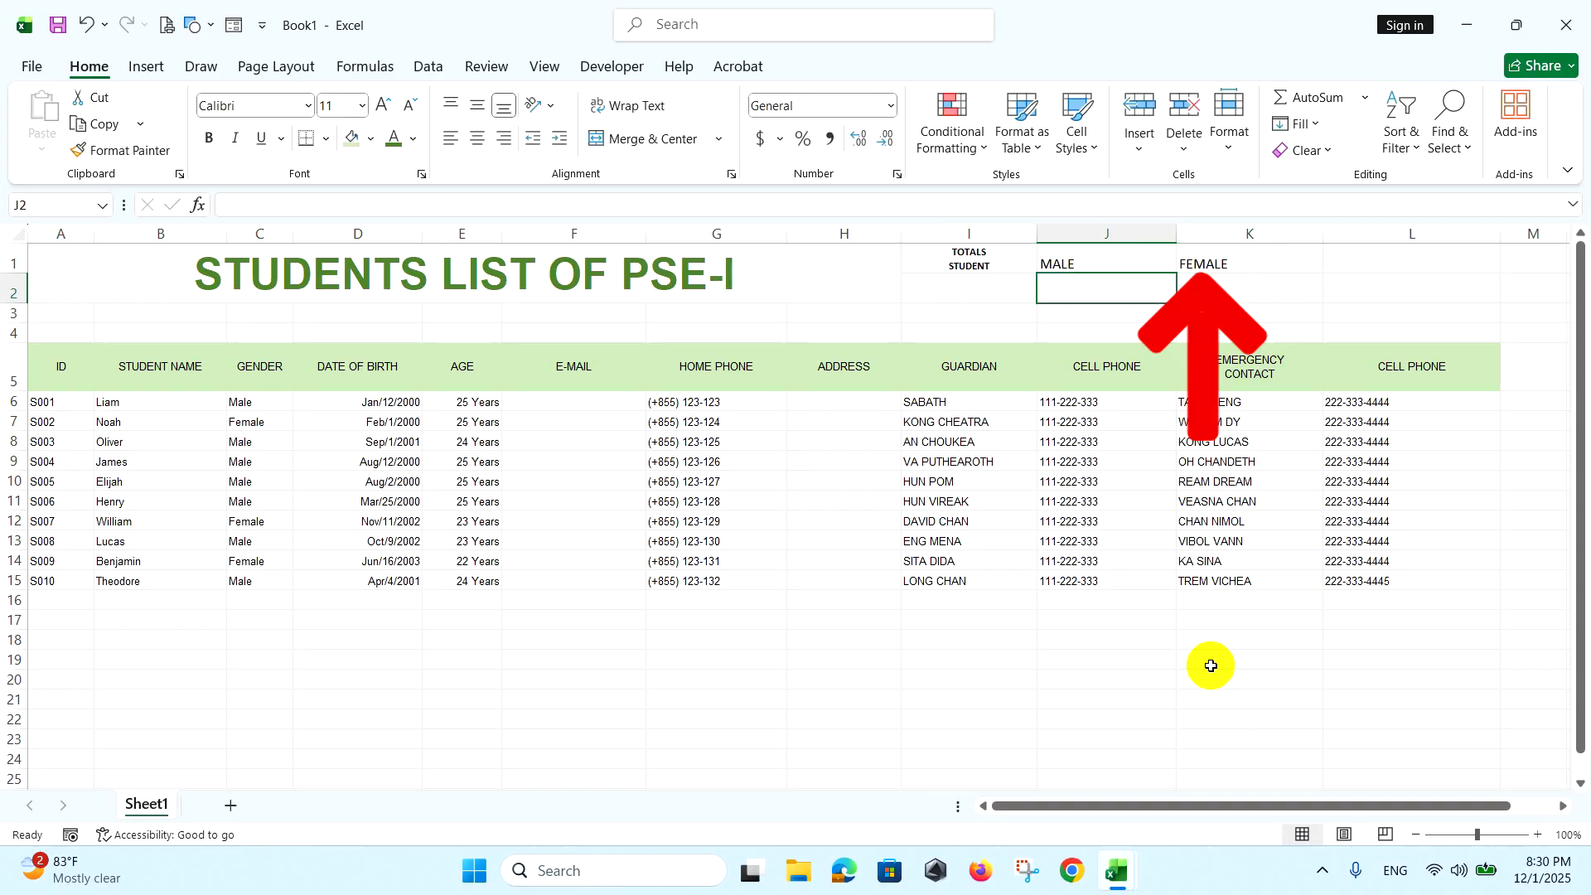
# Center the labels in J1:K1 horizontally and reduce their font size to 9
pyautogui.moveTo(1156, 258); pyautogui.dragTo(1235, 257)
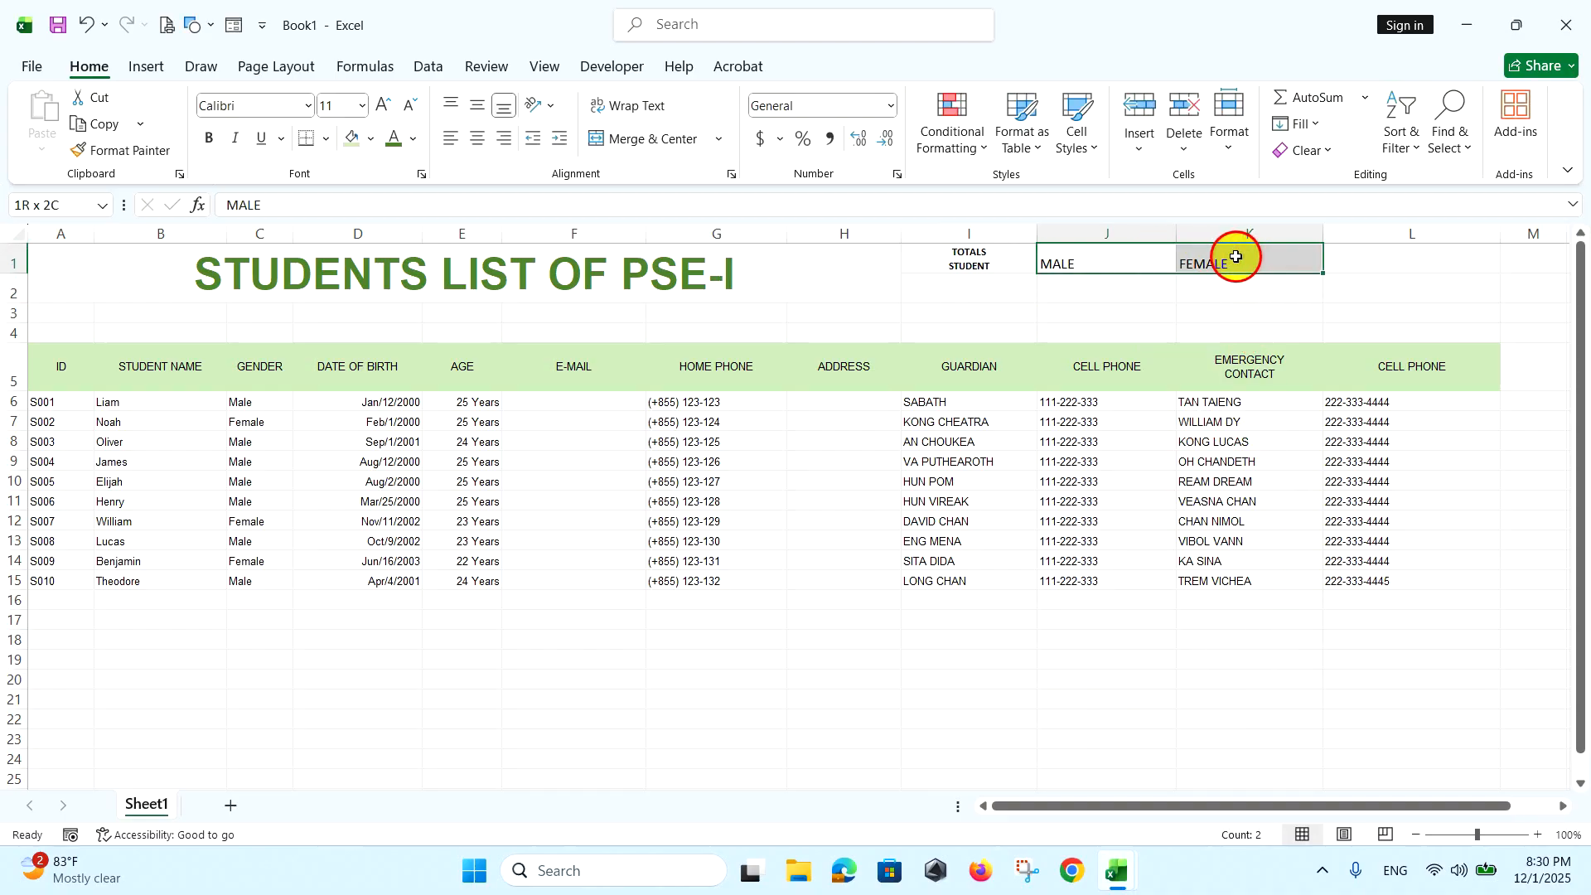
pyautogui.click(476, 138)
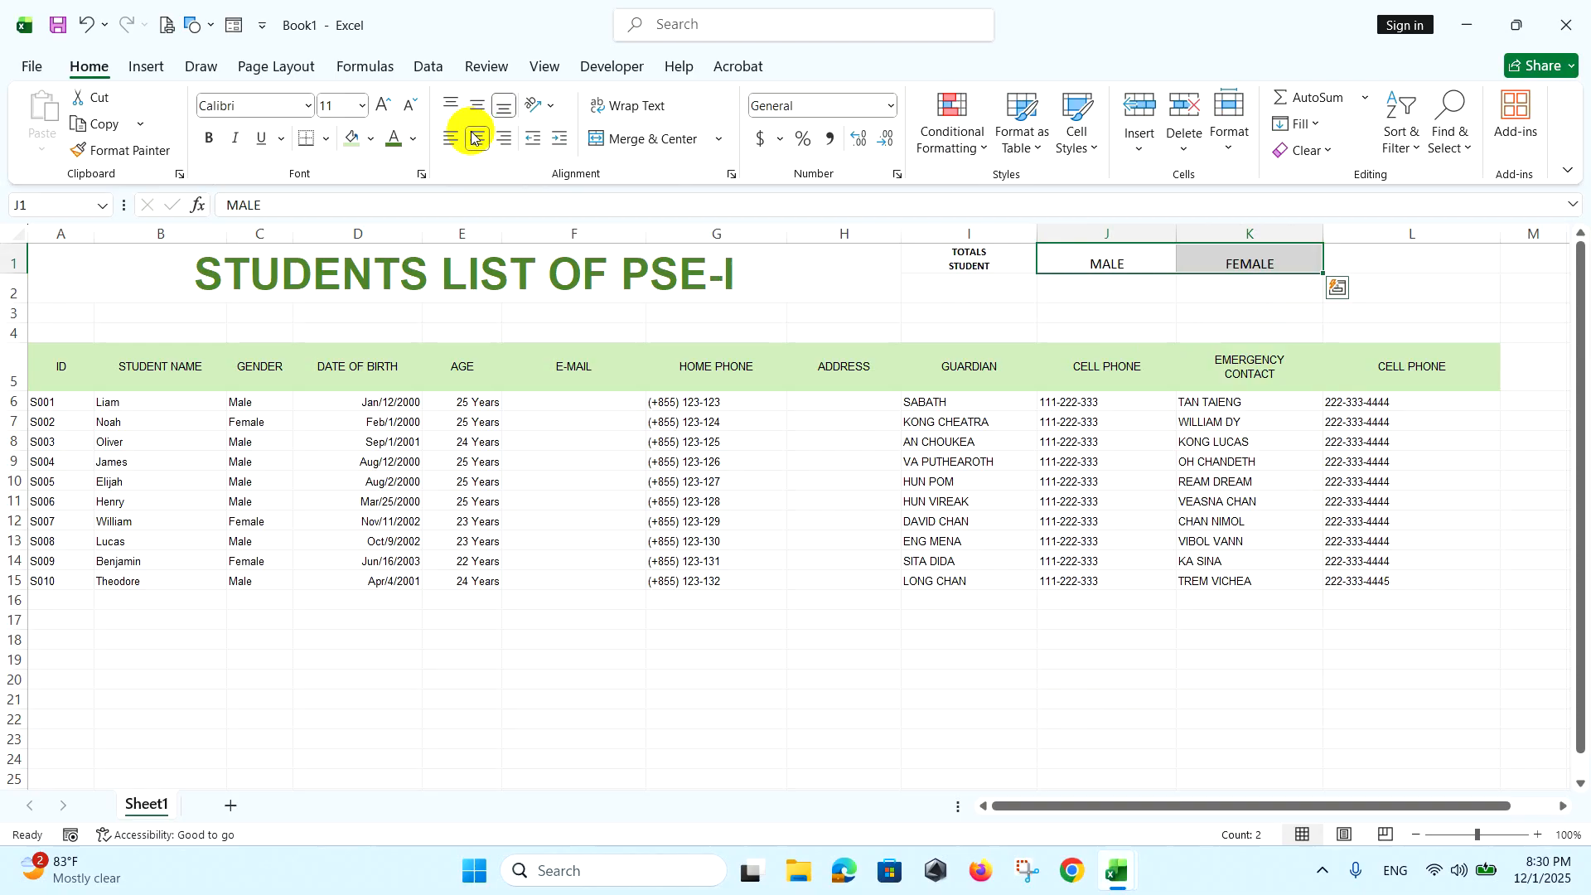
pyautogui.click(412, 104)
pyautogui.click(413, 105)
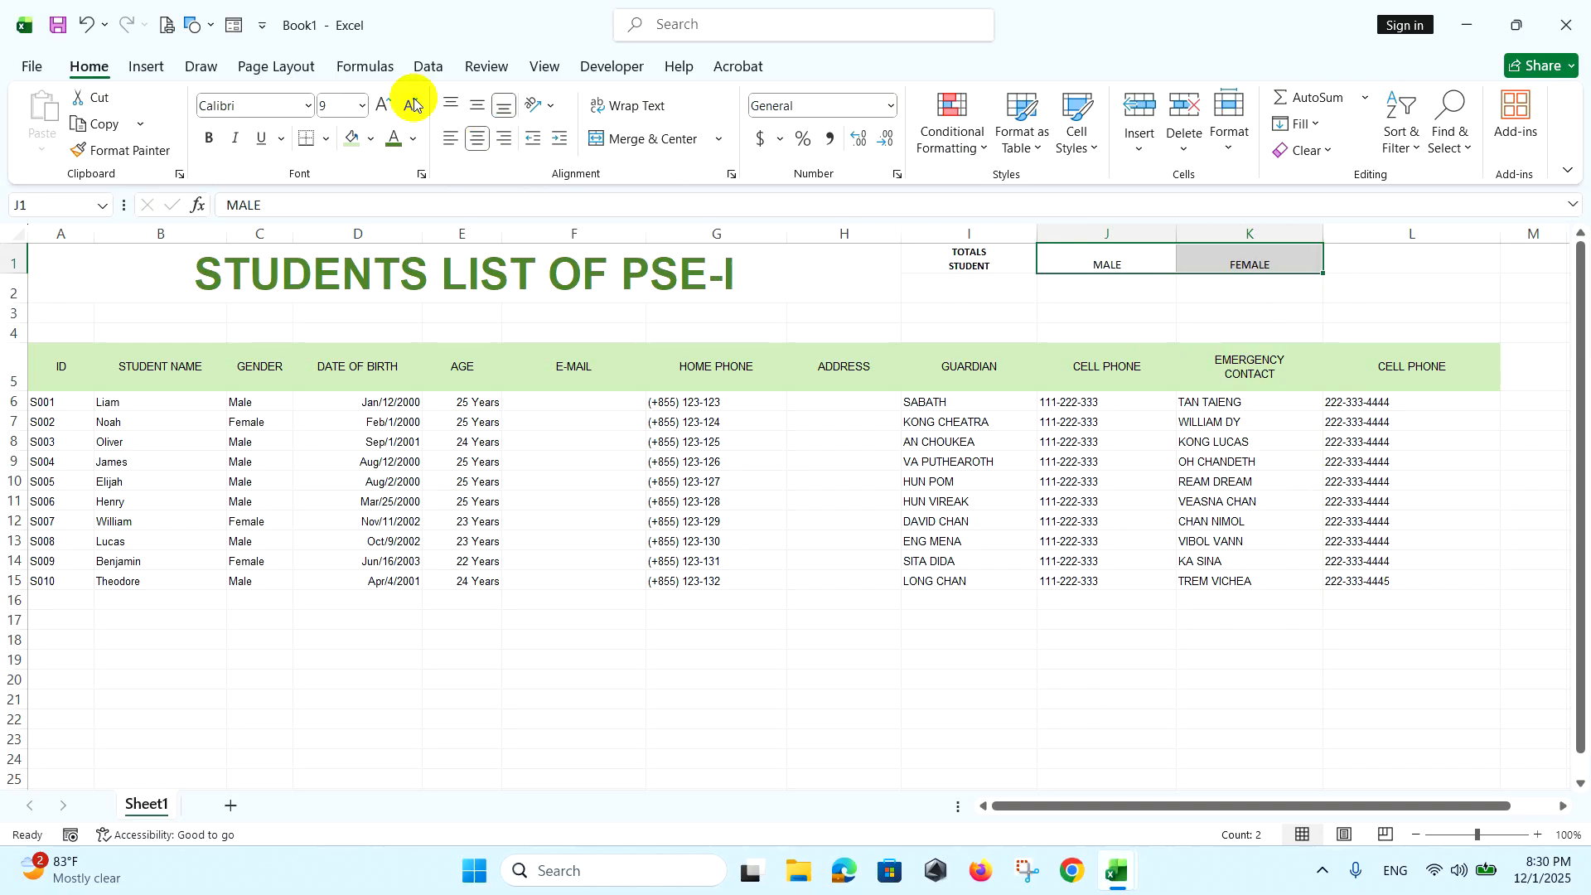
# Count all students in I2 with the formula =COUNTA(A6:A15)
pyautogui.click(977, 288)
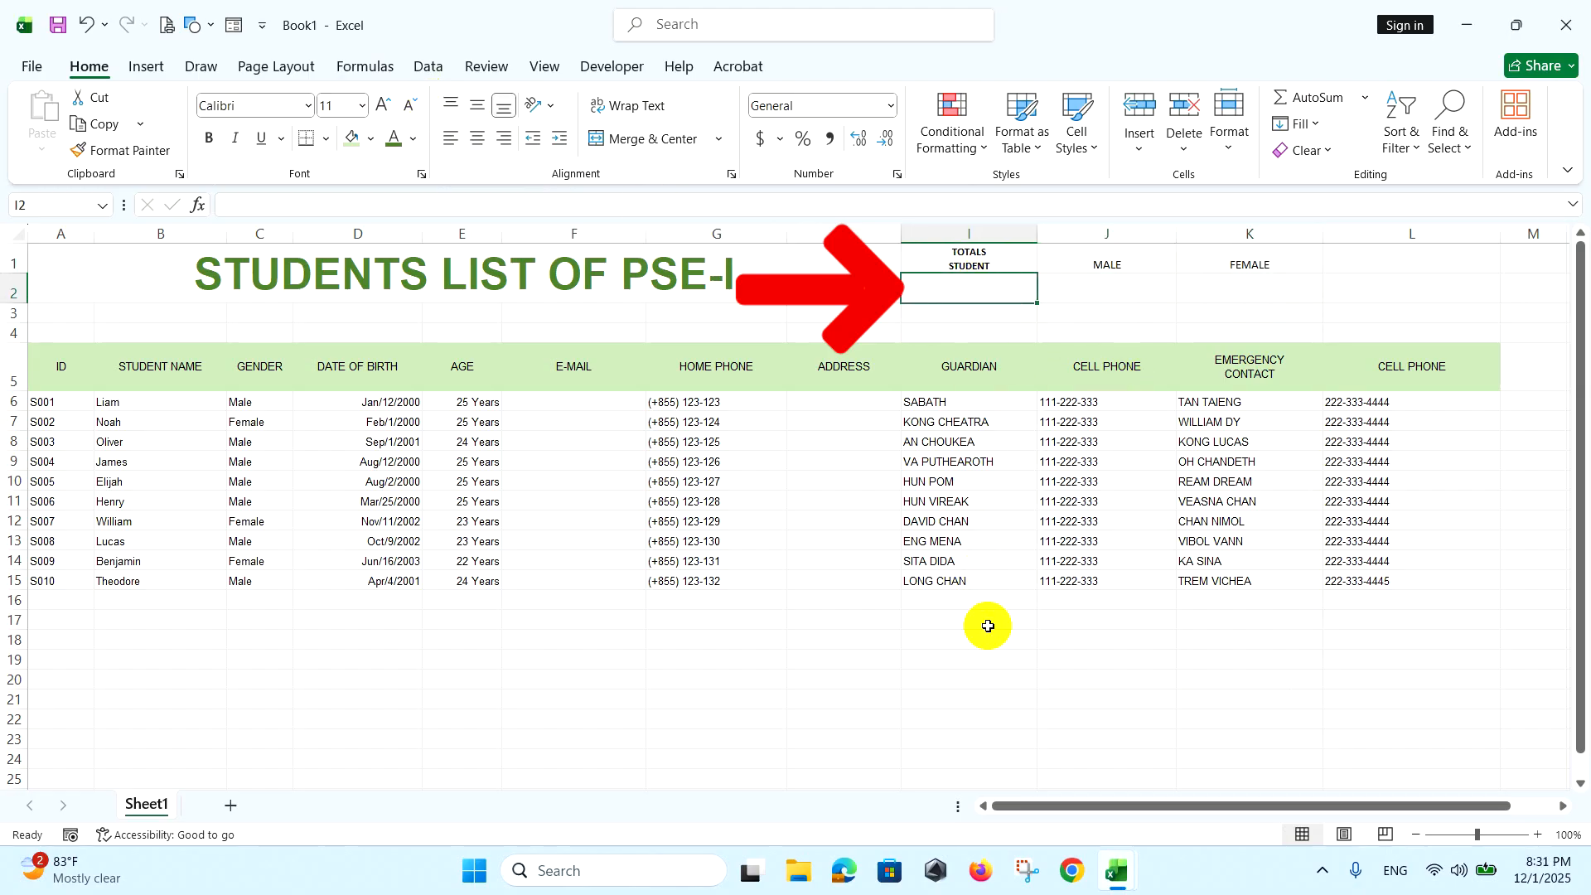
pyautogui.write('=COUNTA')
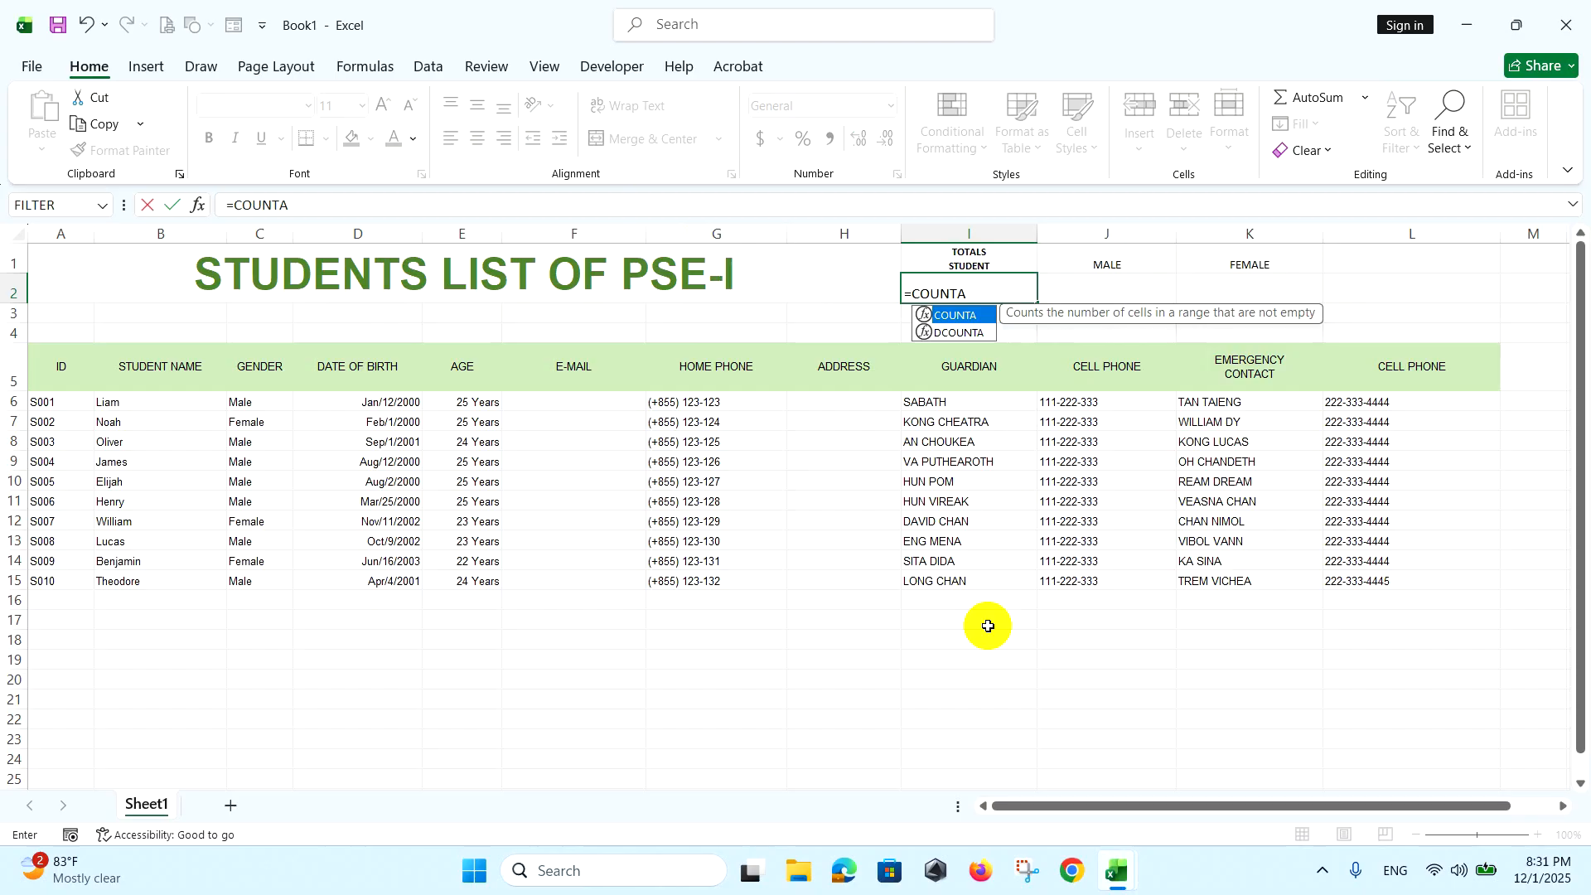
pyautogui.write('(')
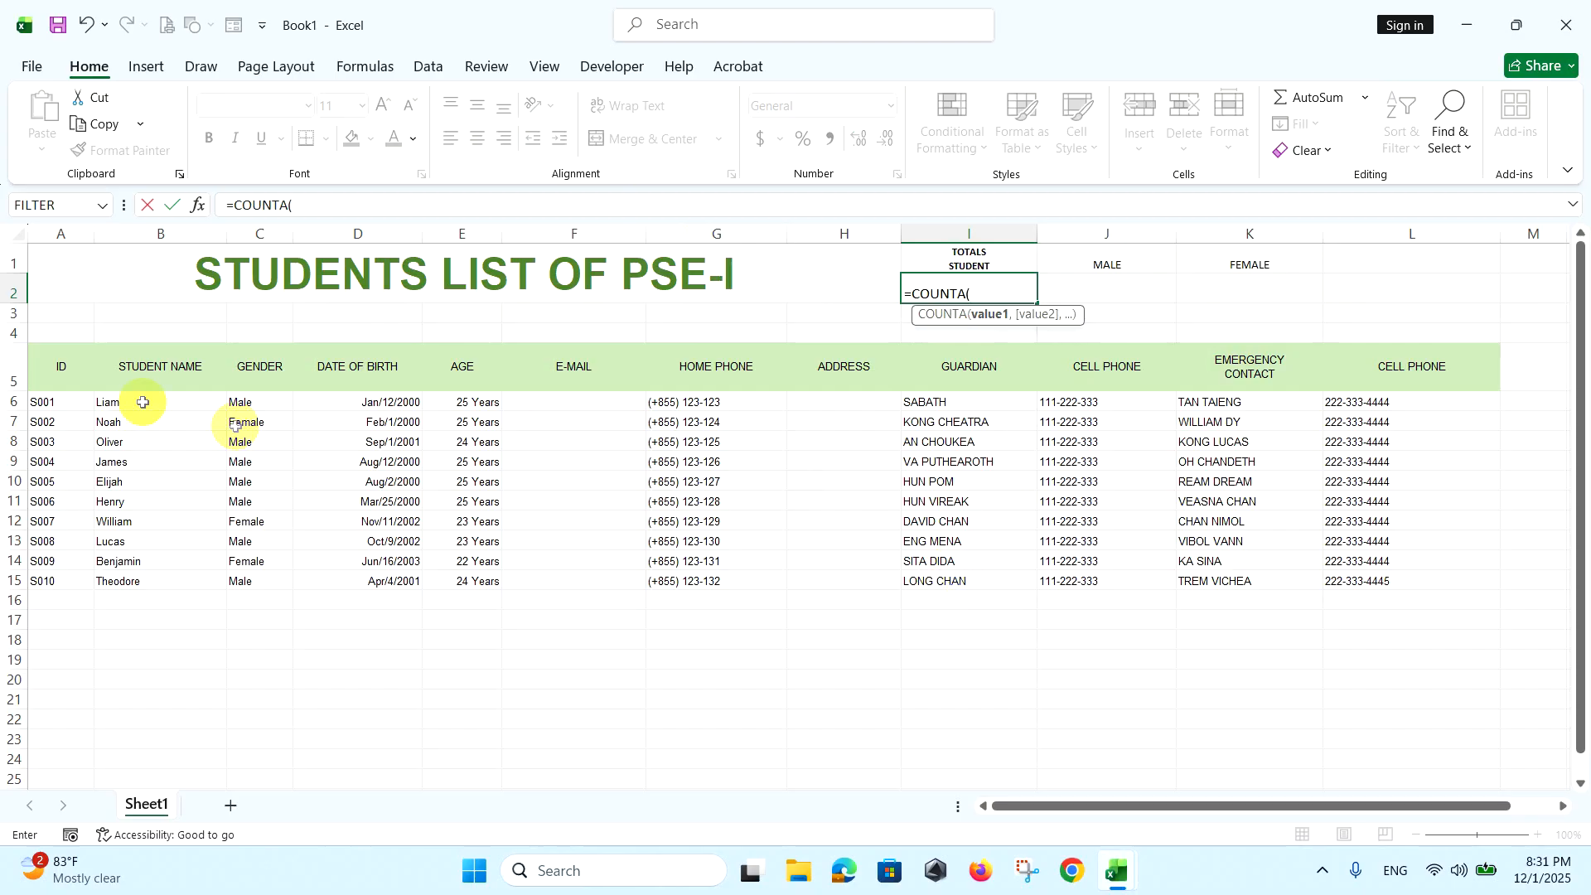
pyautogui.moveTo(65, 410); pyautogui.dragTo(57, 582)
pyautogui.write(')')
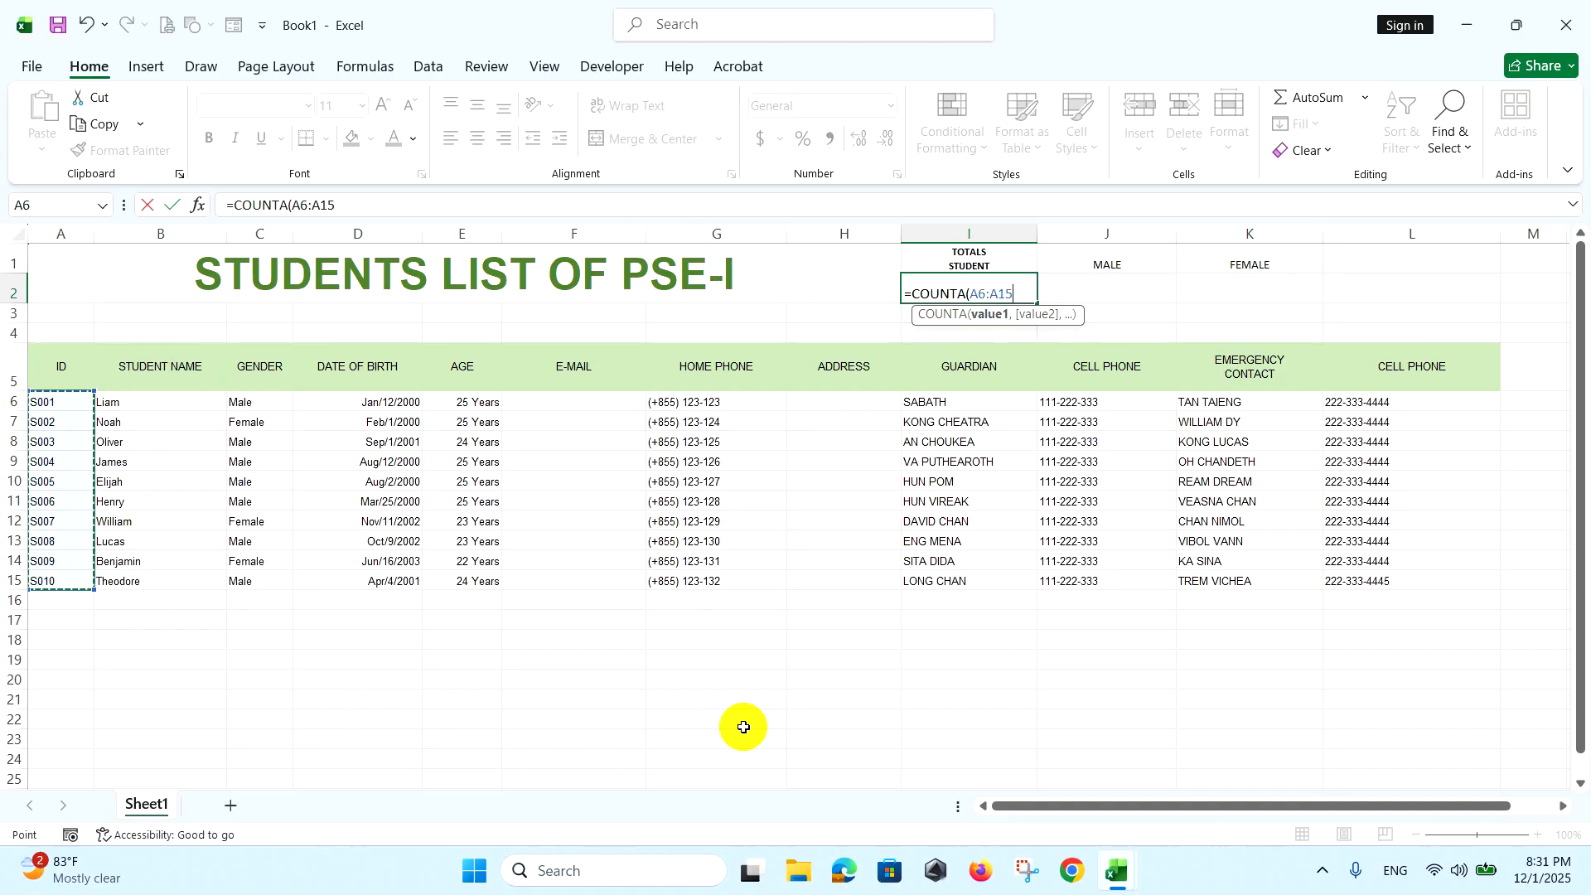
pyautogui.press('Return')
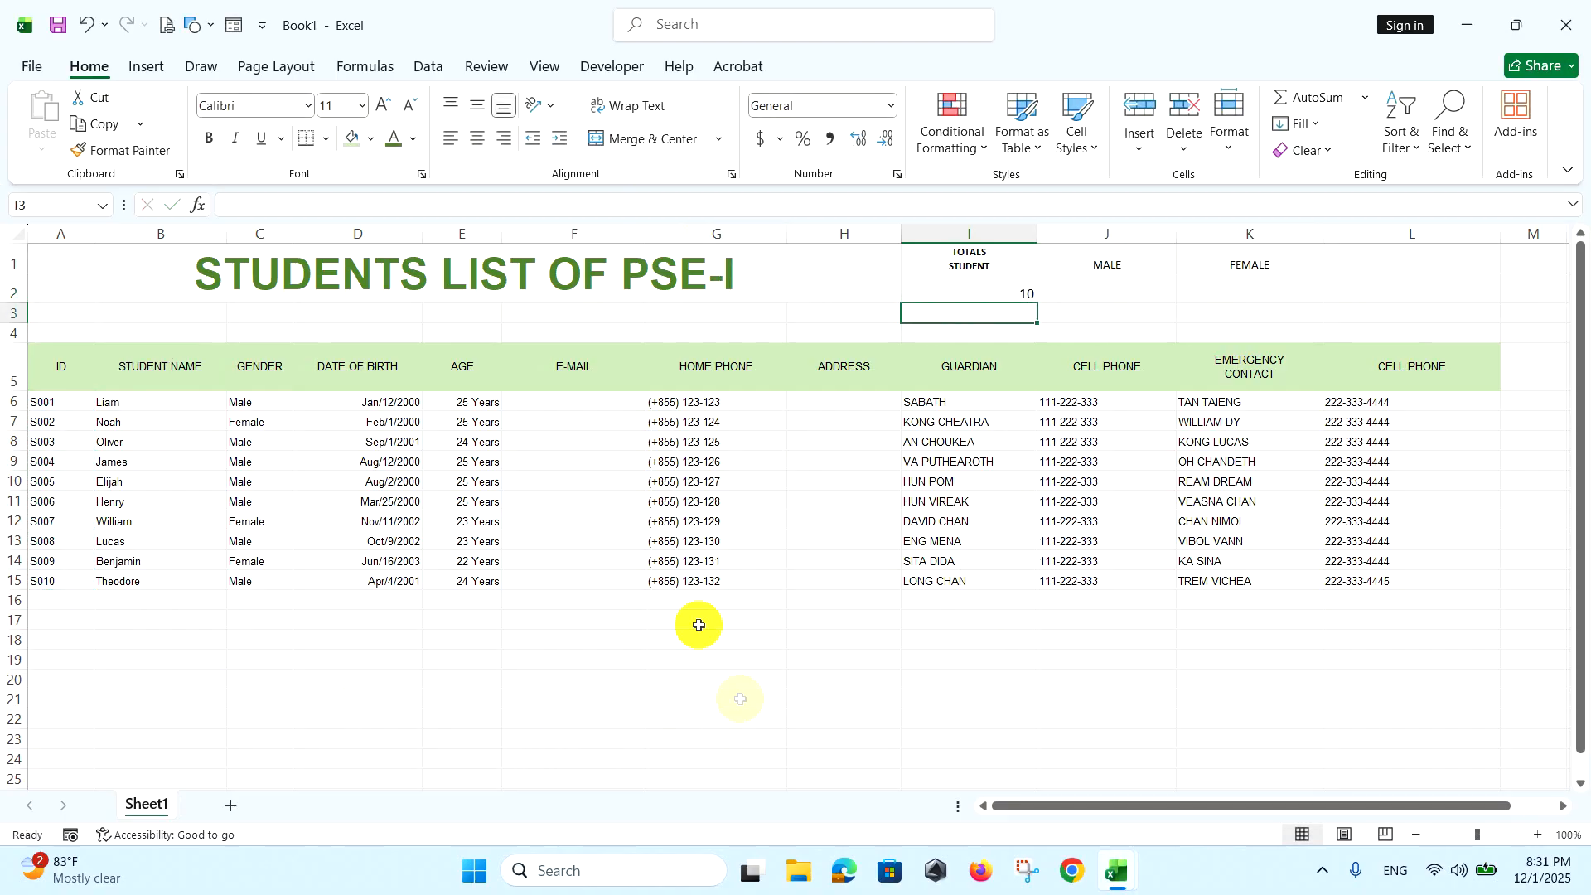
# Center the total in I2 horizontally and vertically and set its font to Arial Black
pyautogui.click(1007, 296)
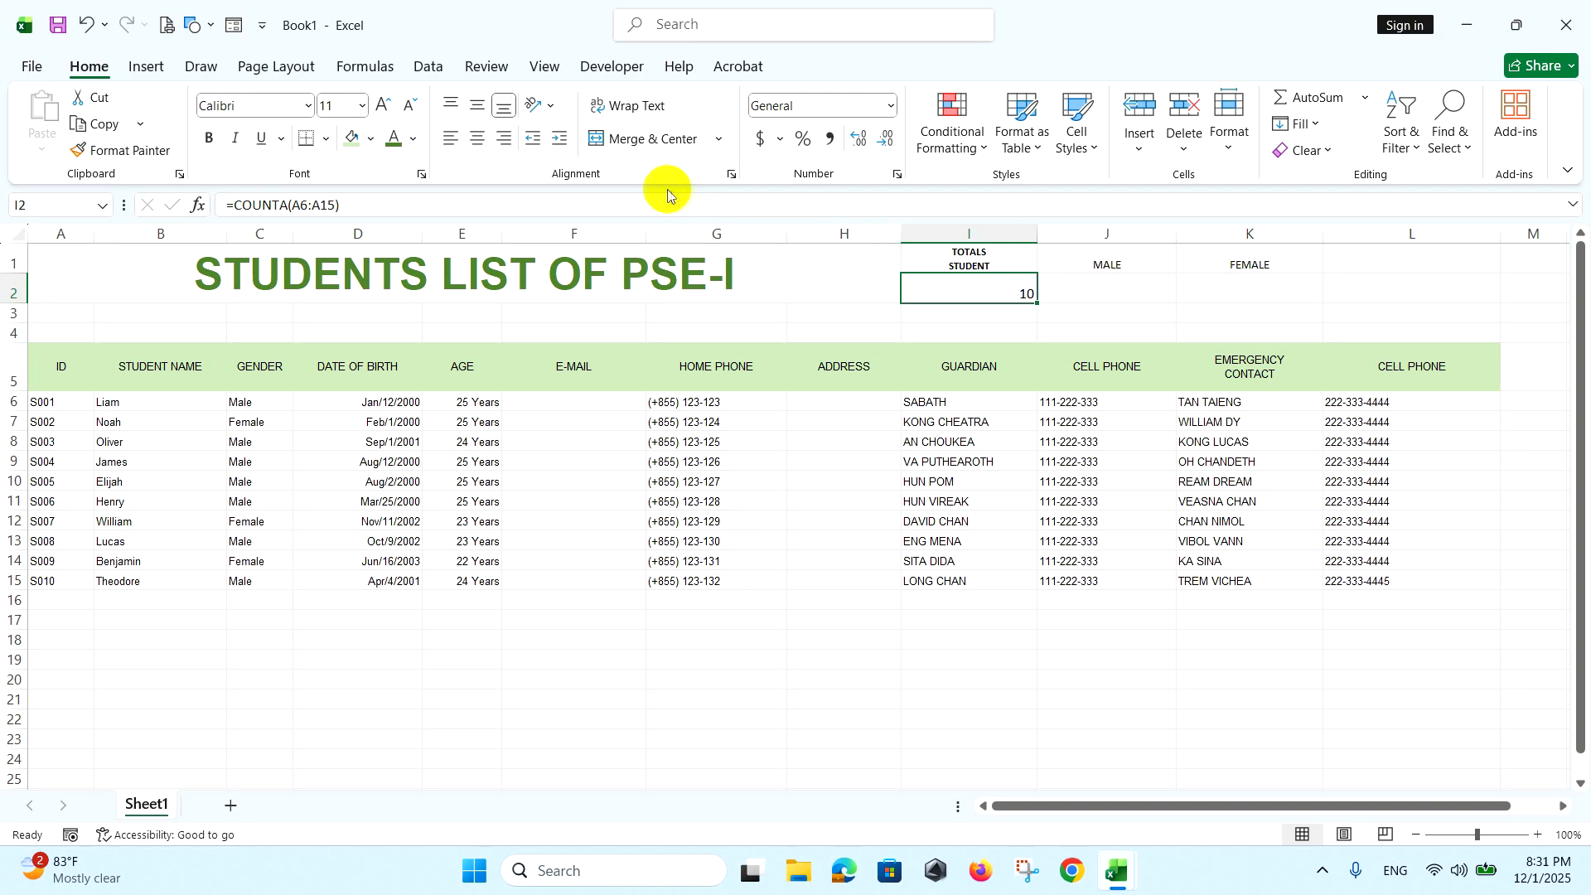
pyautogui.click(481, 140)
pyautogui.click(469, 106)
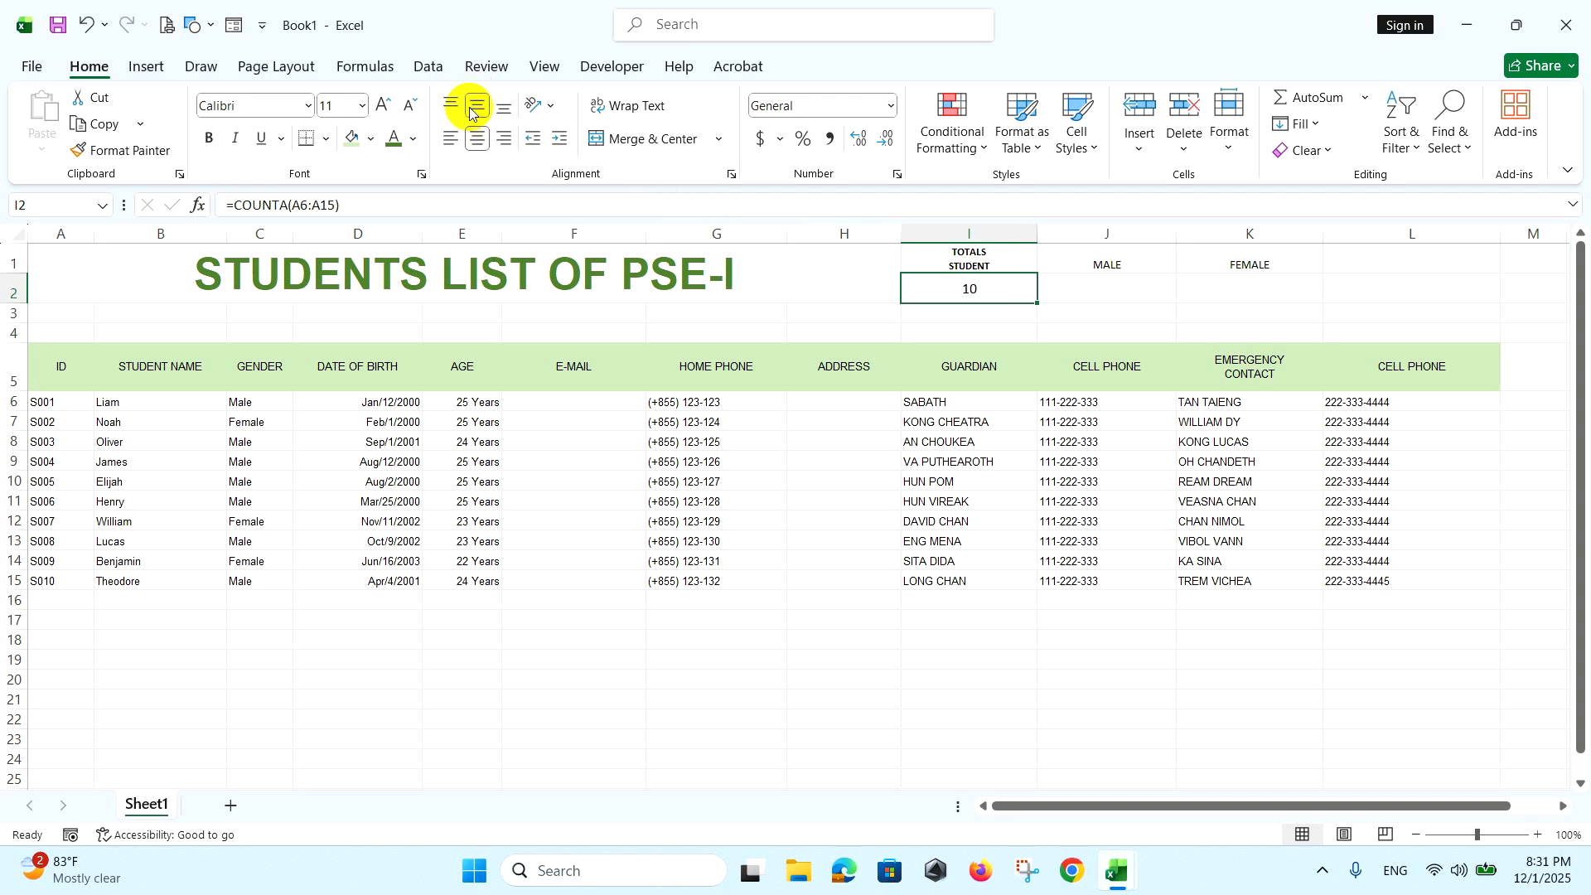
pyautogui.click(266, 106)
pyautogui.write('Arial Black')
pyautogui.press('Return')
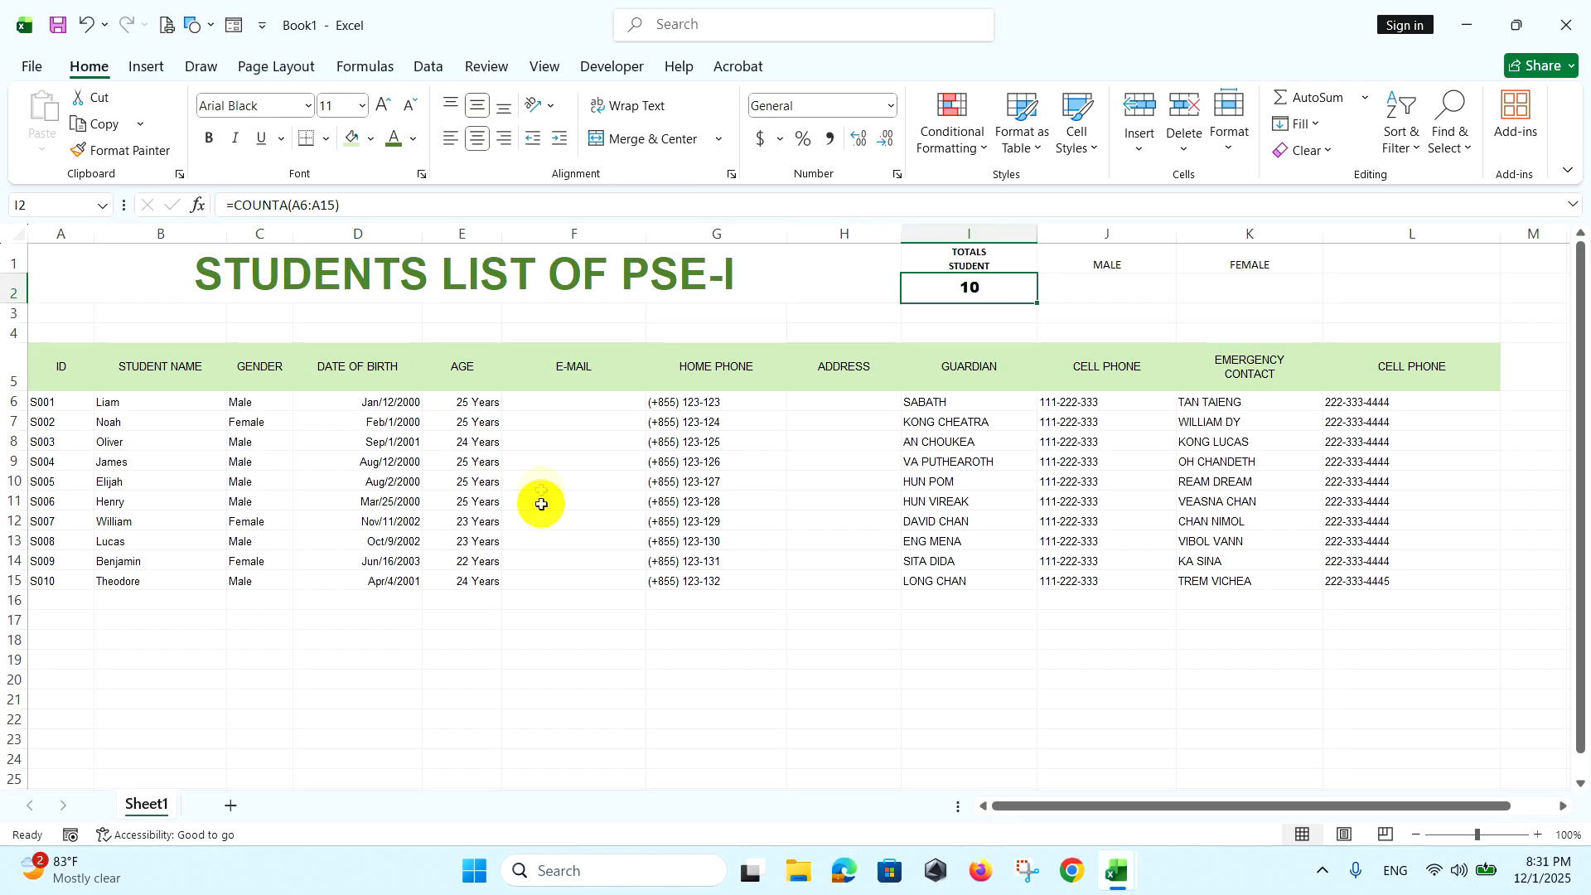
# Count the male students in J2 with =COUNTIF(C6:C15,"MALE") and center the result horizontally and vertically
pyautogui.click(1163, 297)
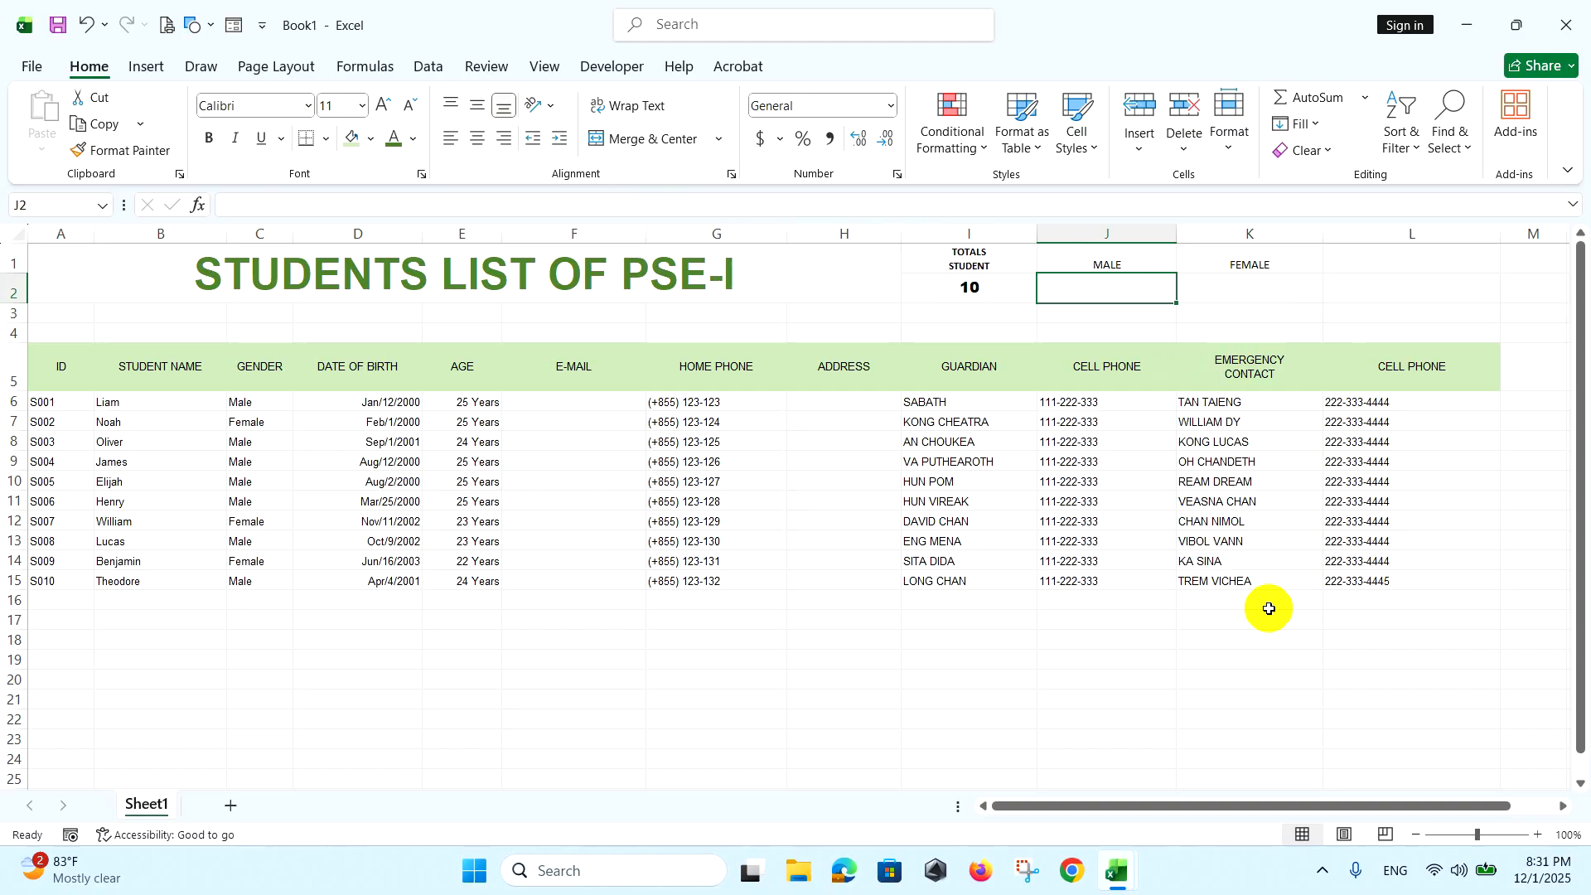
pyautogui.write('=')
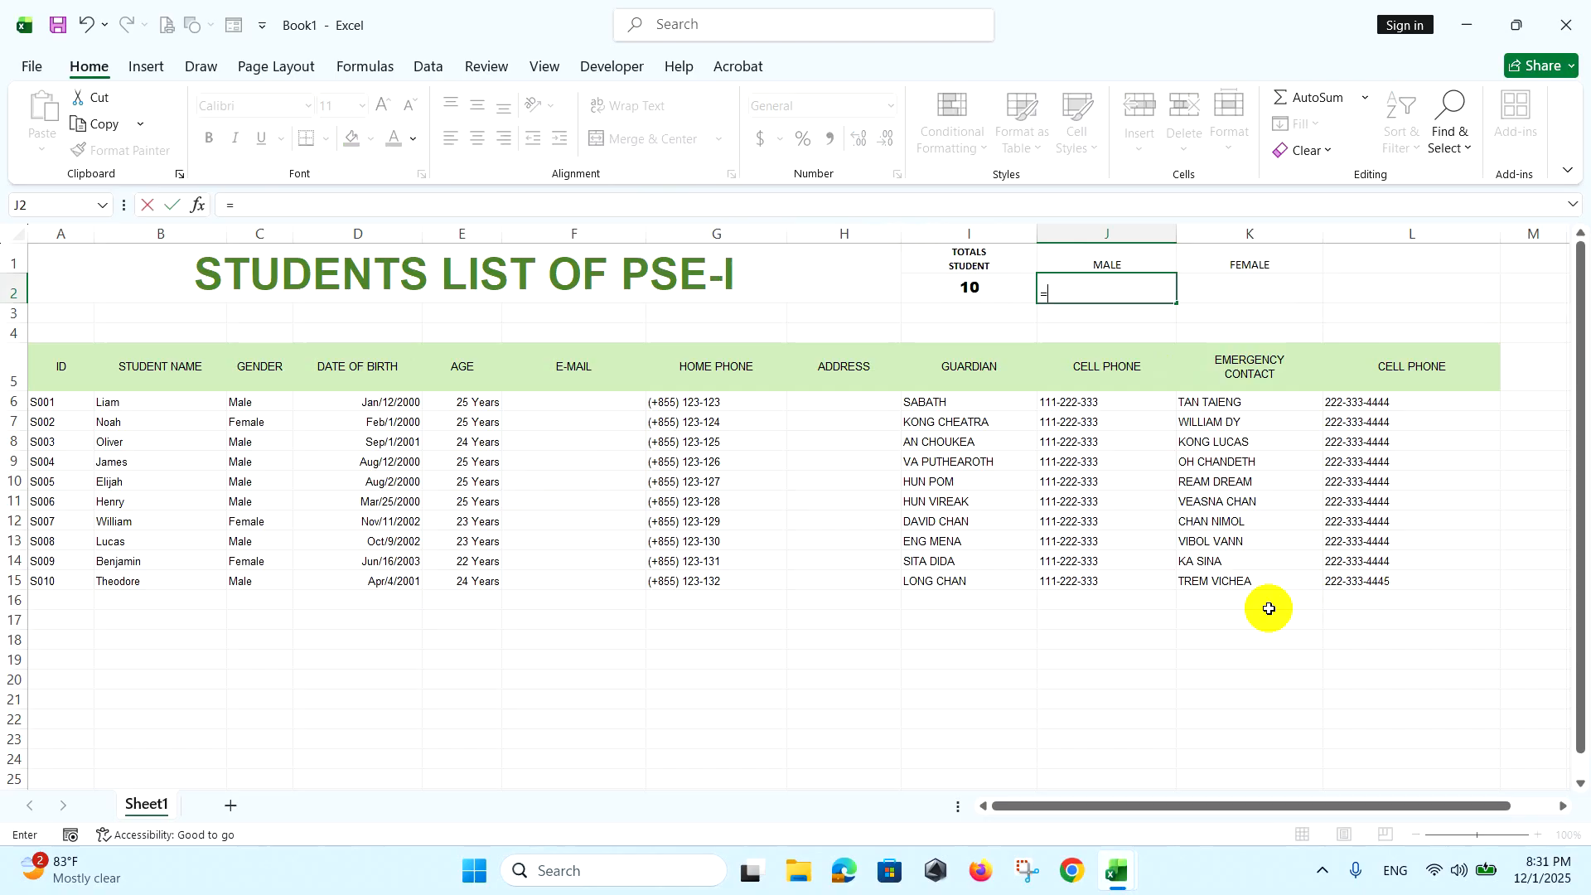
pyautogui.write('COUNTIF(')
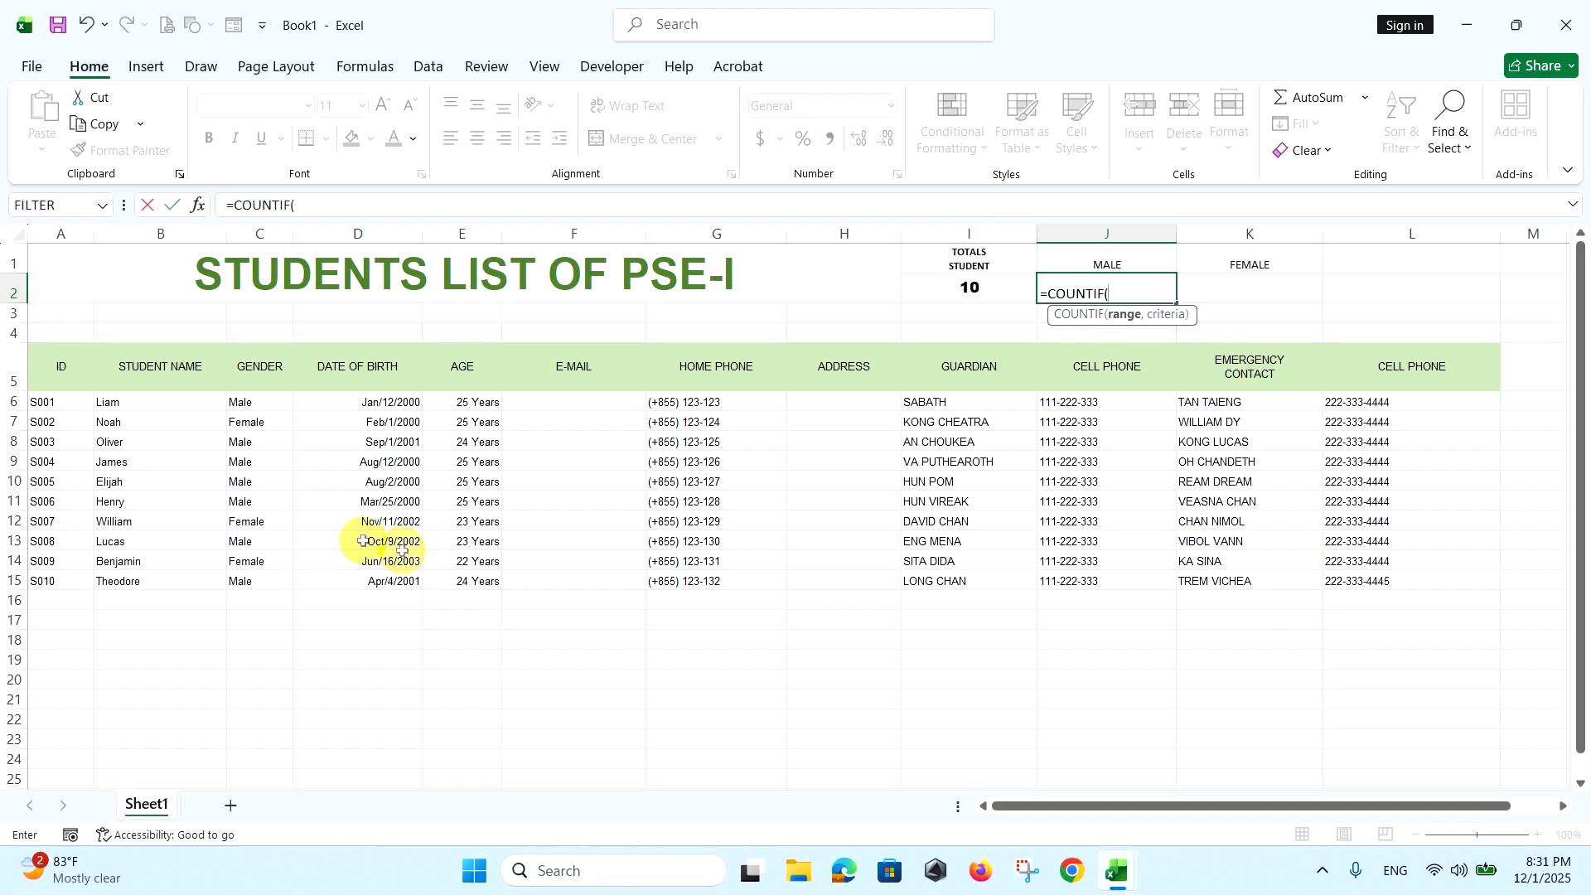
pyautogui.moveTo(247, 402); pyautogui.dragTo(246, 522)
pyautogui.moveTo(244, 590); pyautogui.dragTo(243, 582)
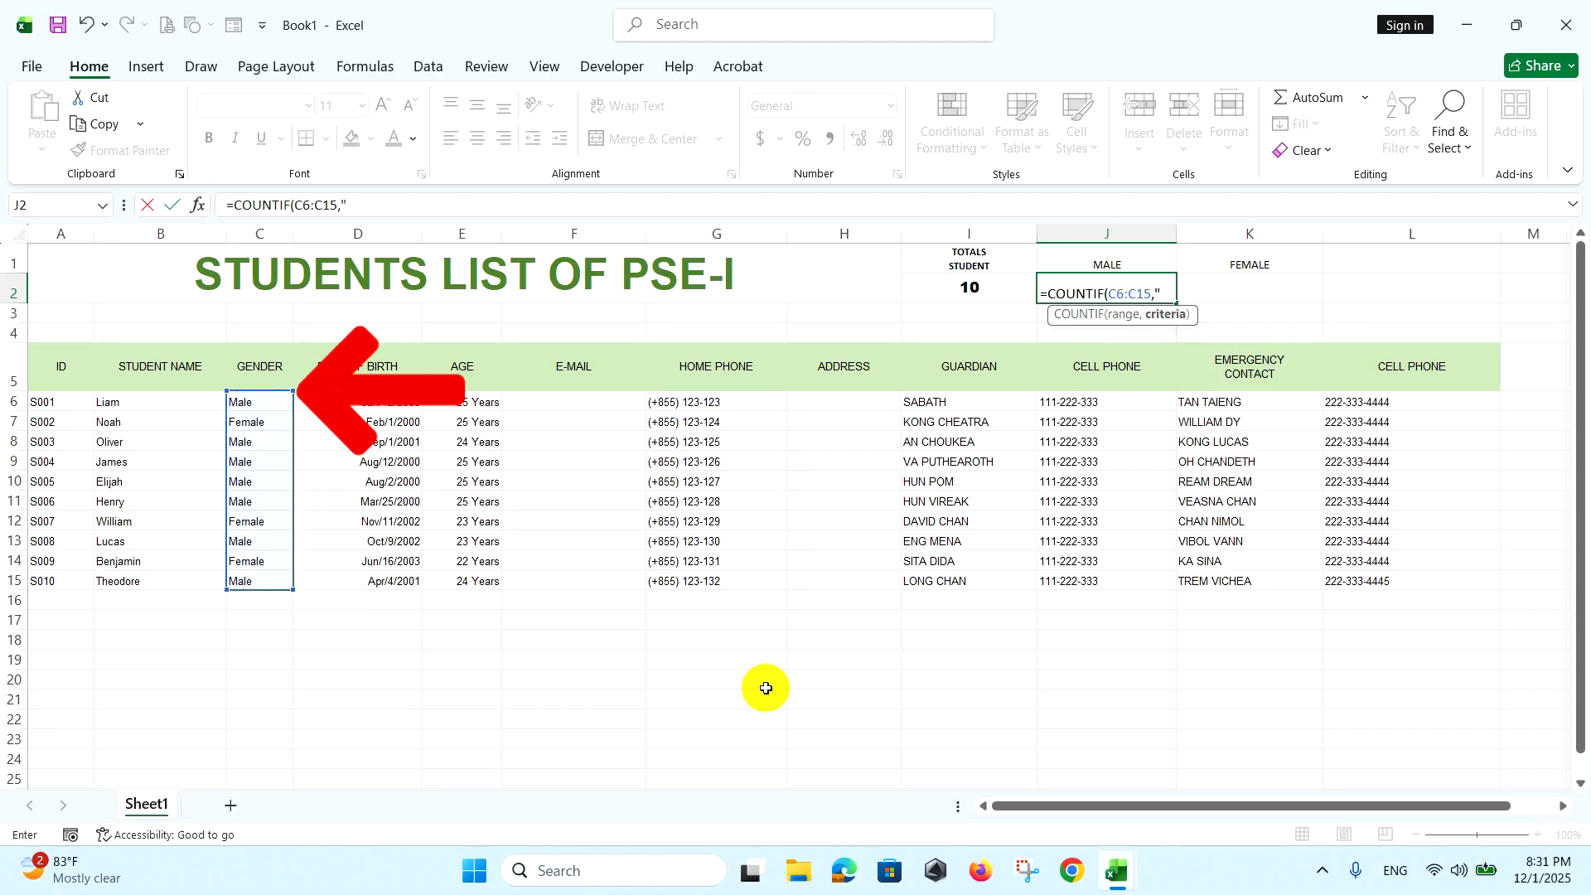
pyautogui.write(',"MALE')
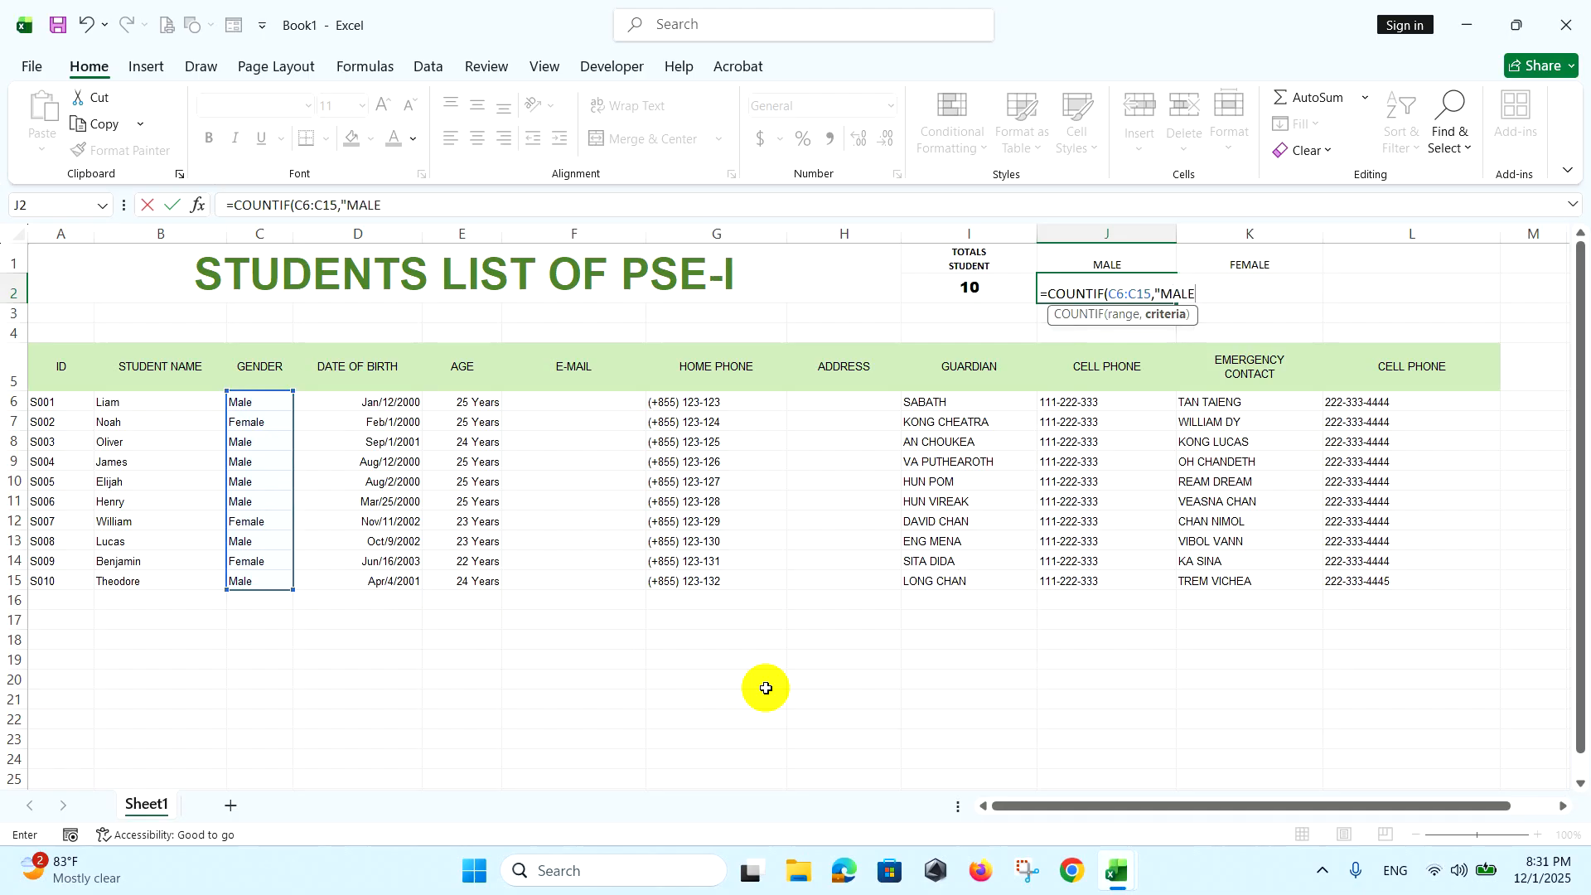
pyautogui.write('")')
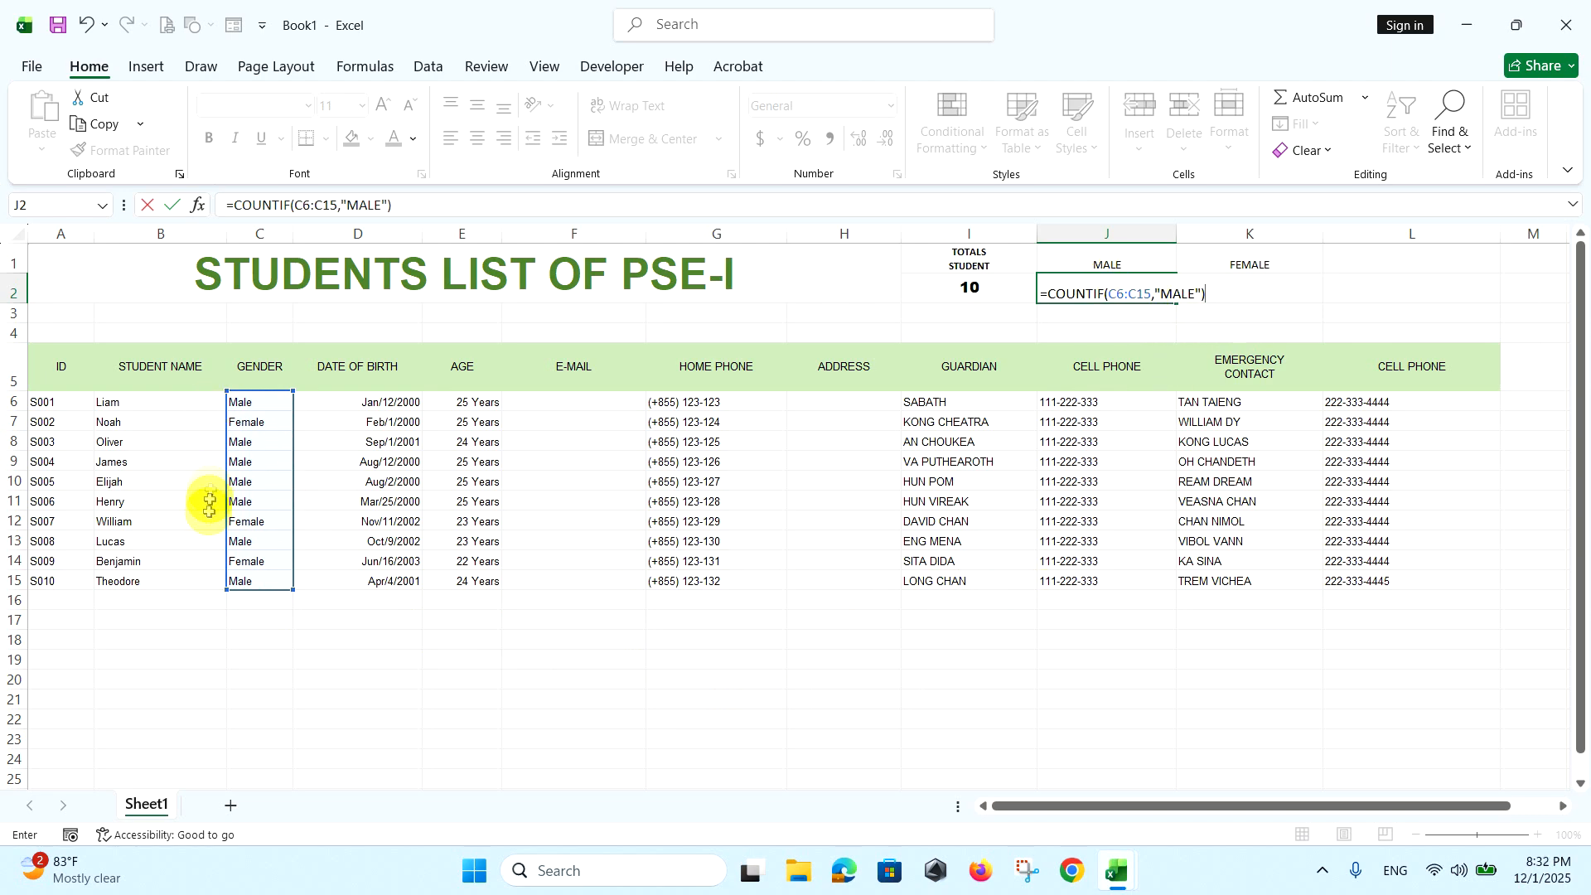
pyautogui.press('Return')
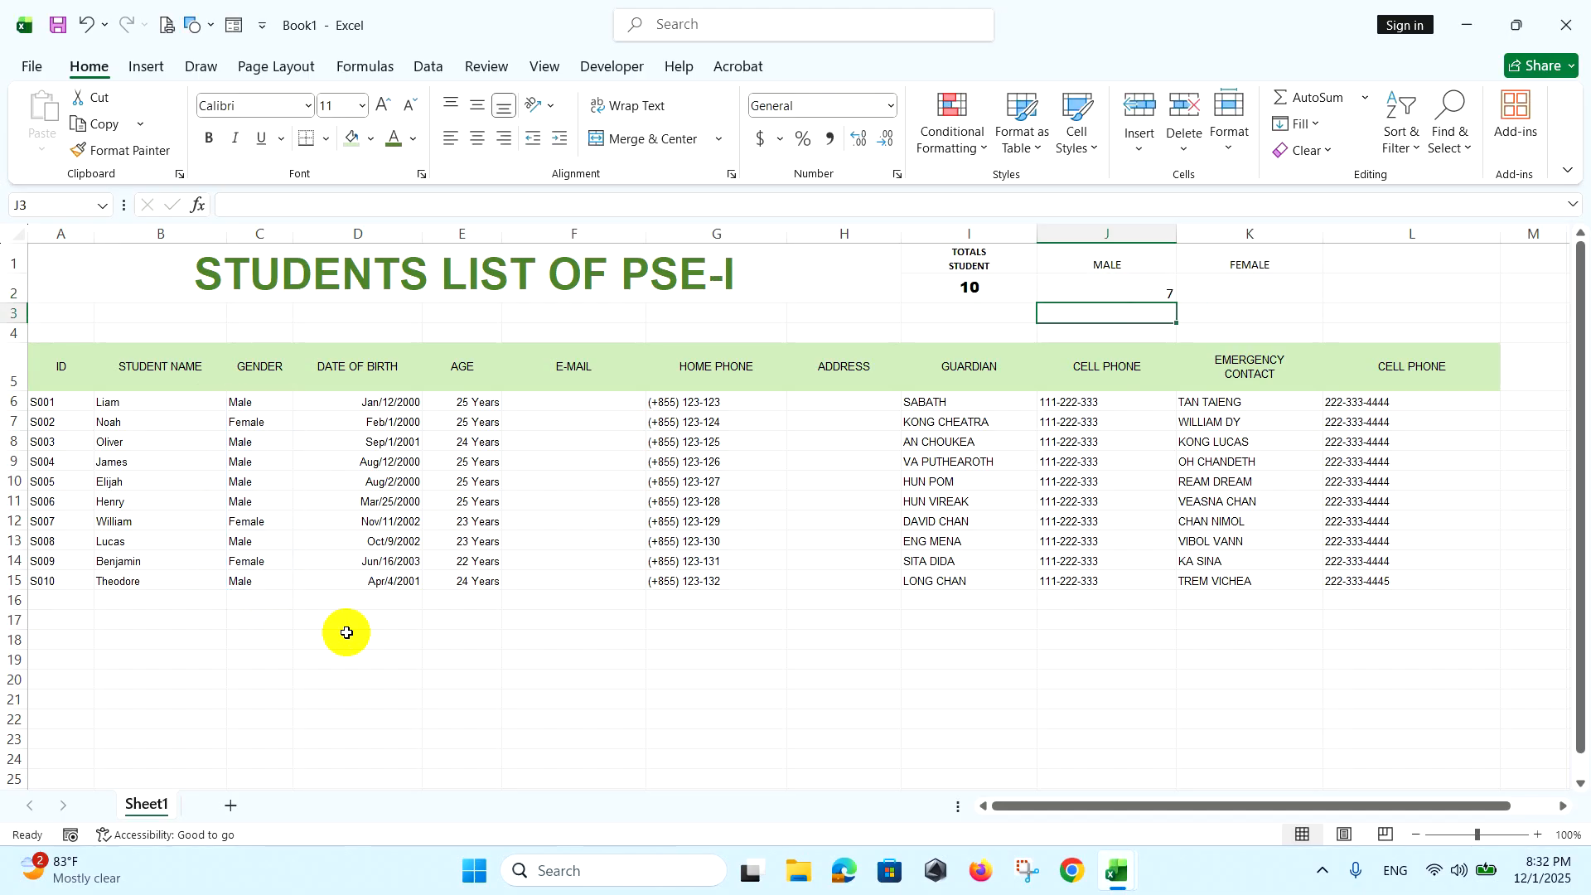
pyautogui.click(1150, 293)
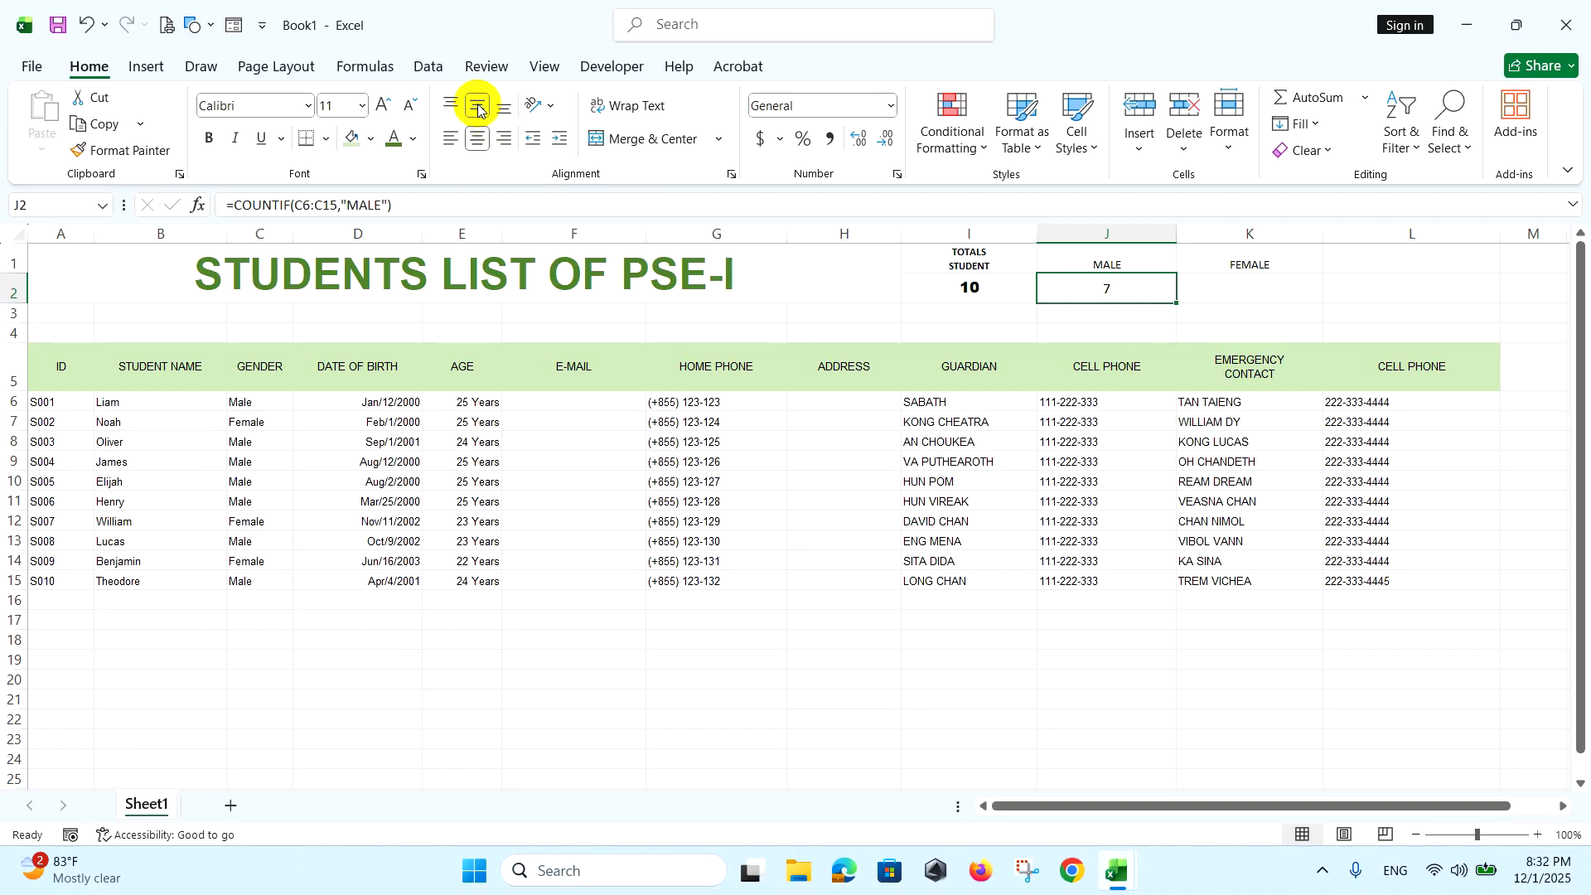
# Count the female students in K2 with the formula =COUNTIF(C6:C15,"FEMALE")
pyautogui.click(1223, 295)
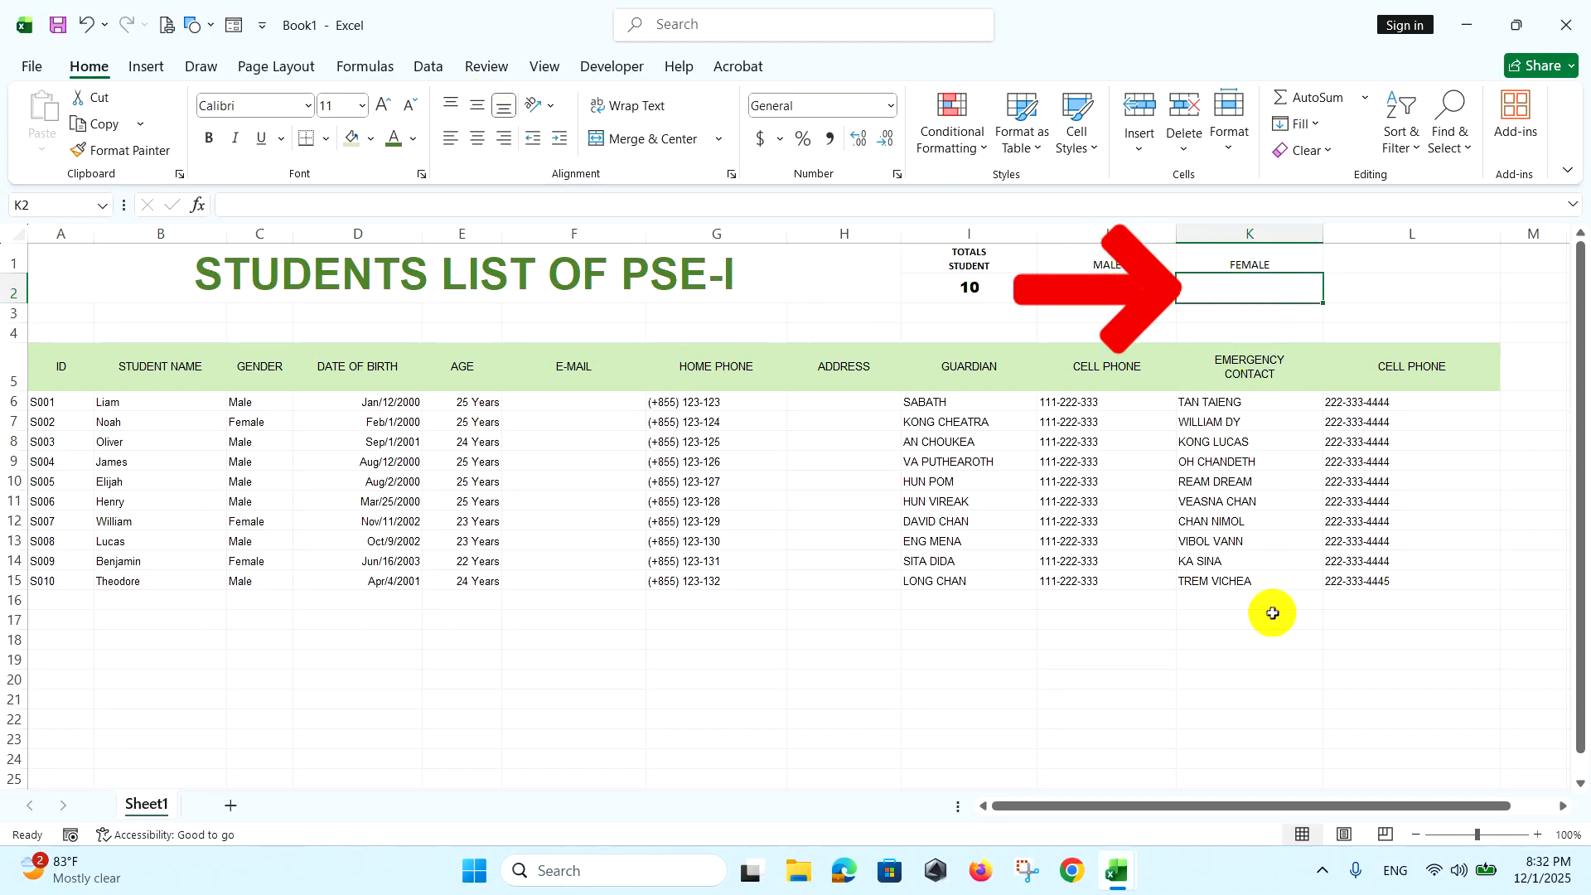
pyautogui.write('=')
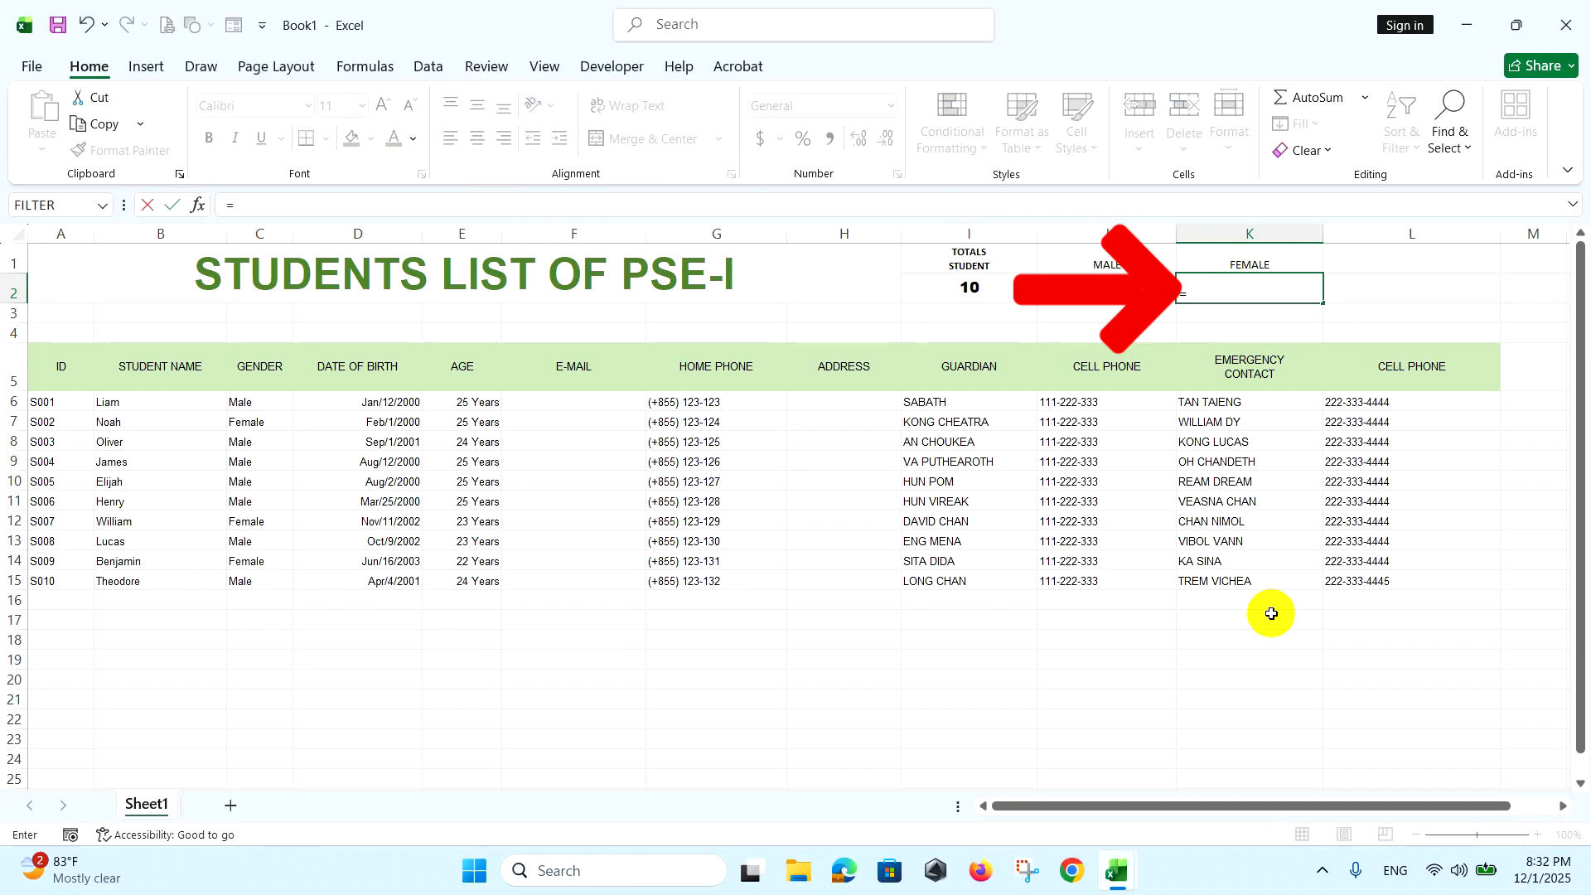
pyautogui.write('C')
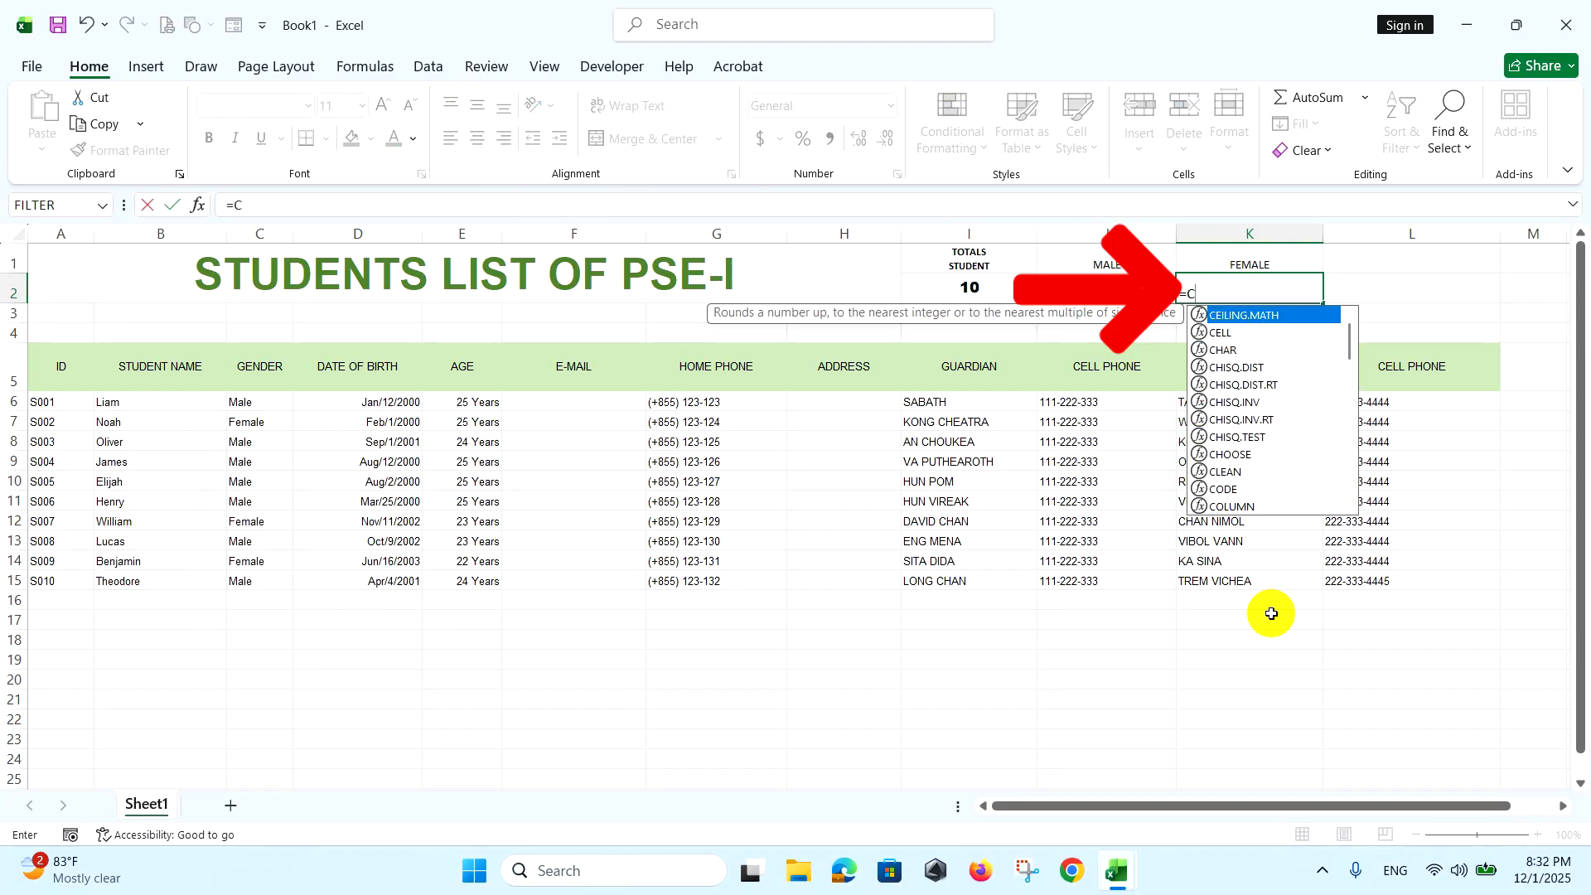
pyautogui.write('OUNTIF')
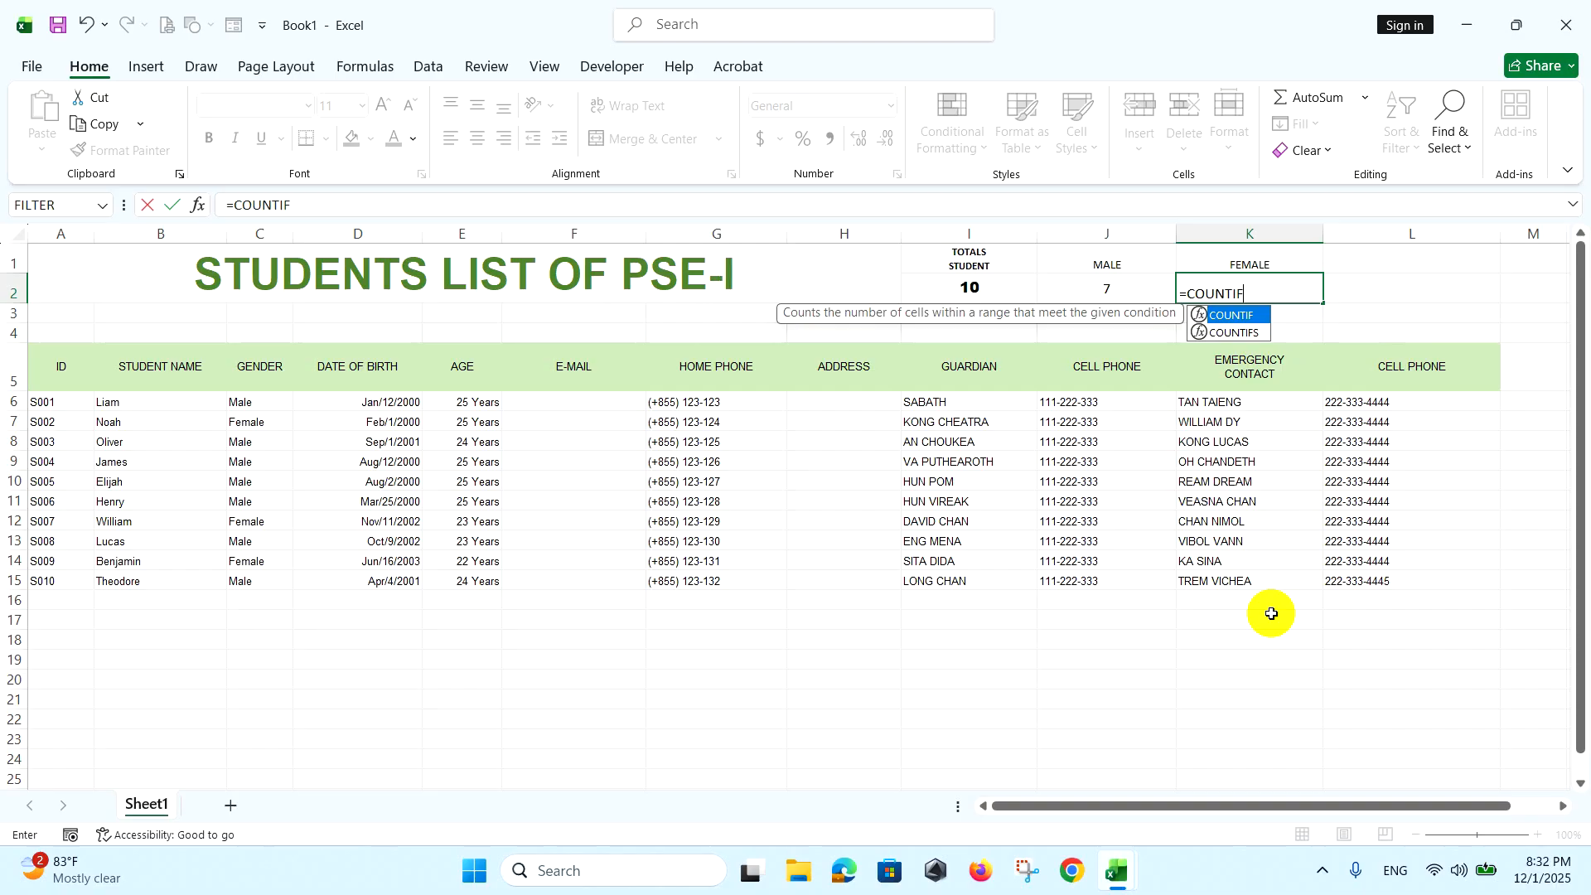
pyautogui.write('(')
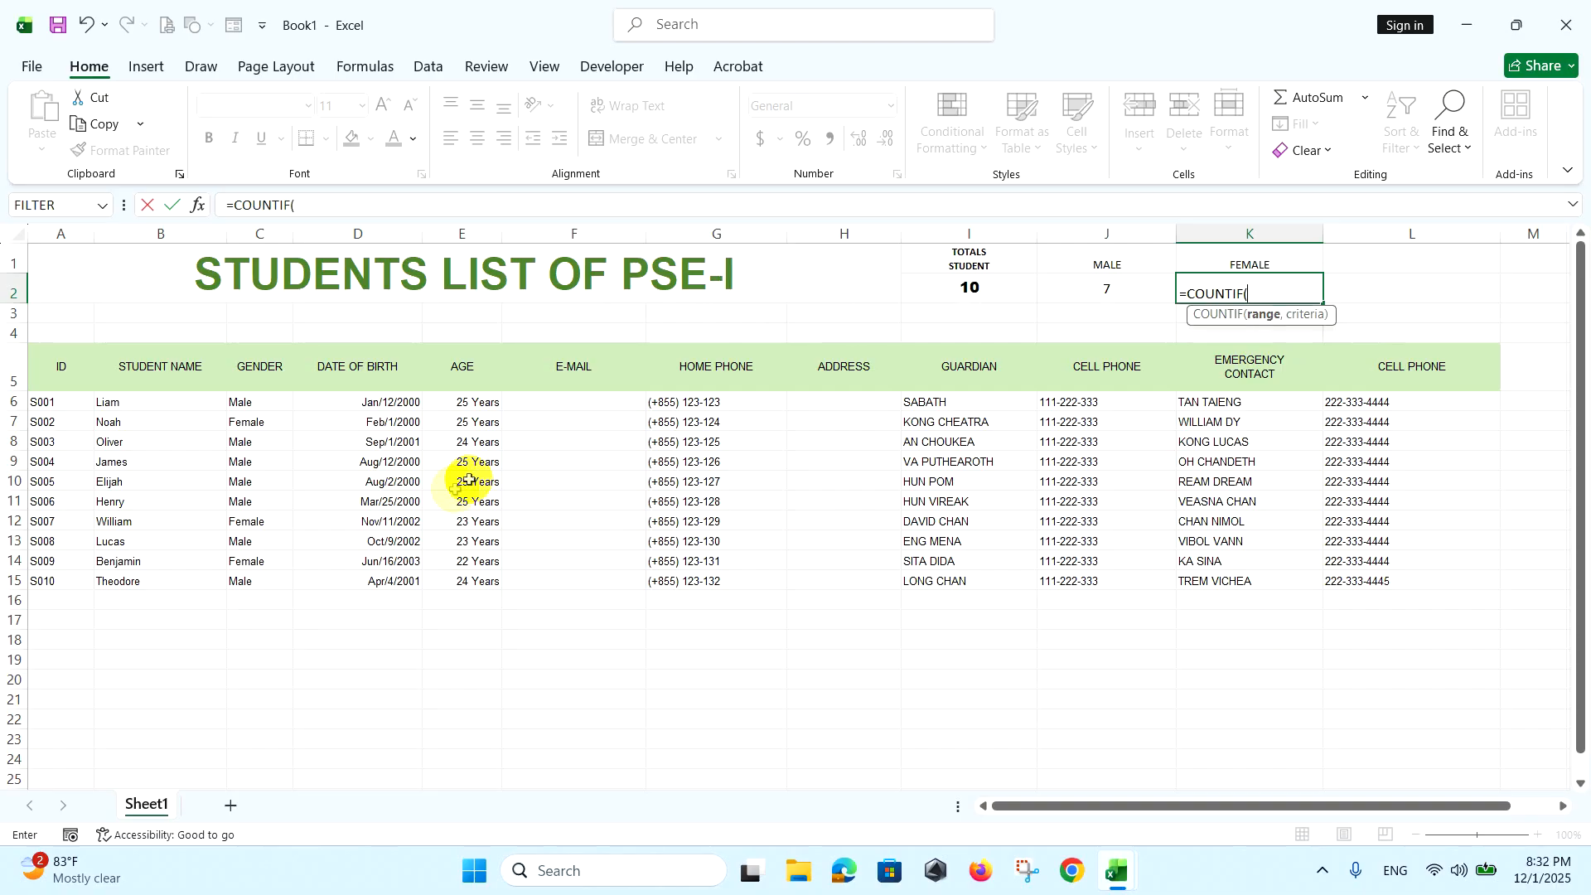
pyautogui.moveTo(245, 402); pyautogui.dragTo(259, 581)
pyautogui.write(',"FEMALE')
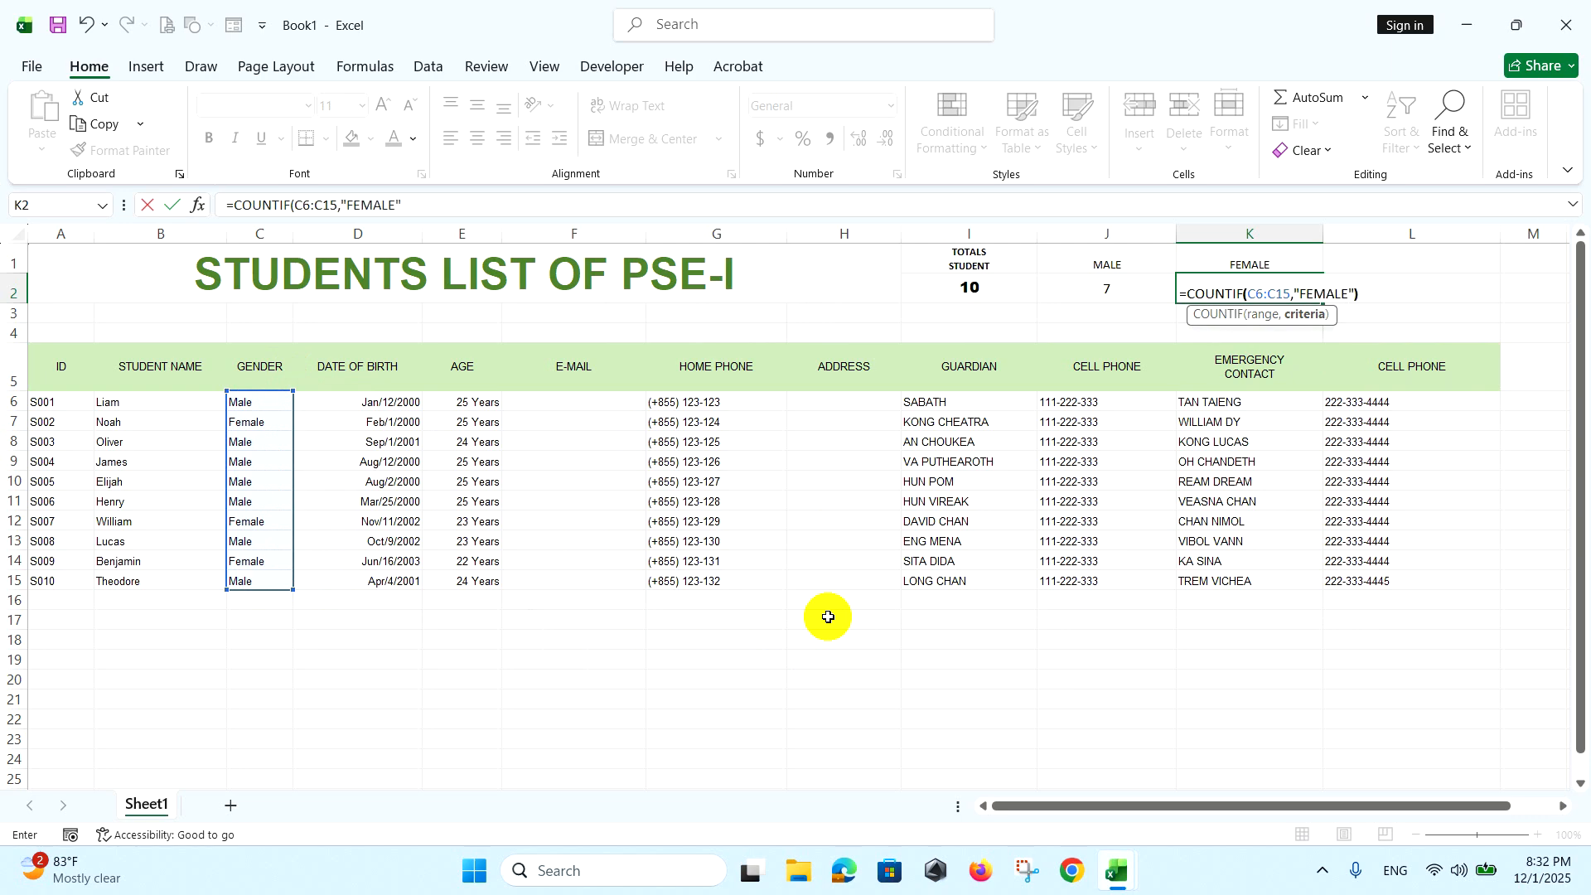
pyautogui.write(')')
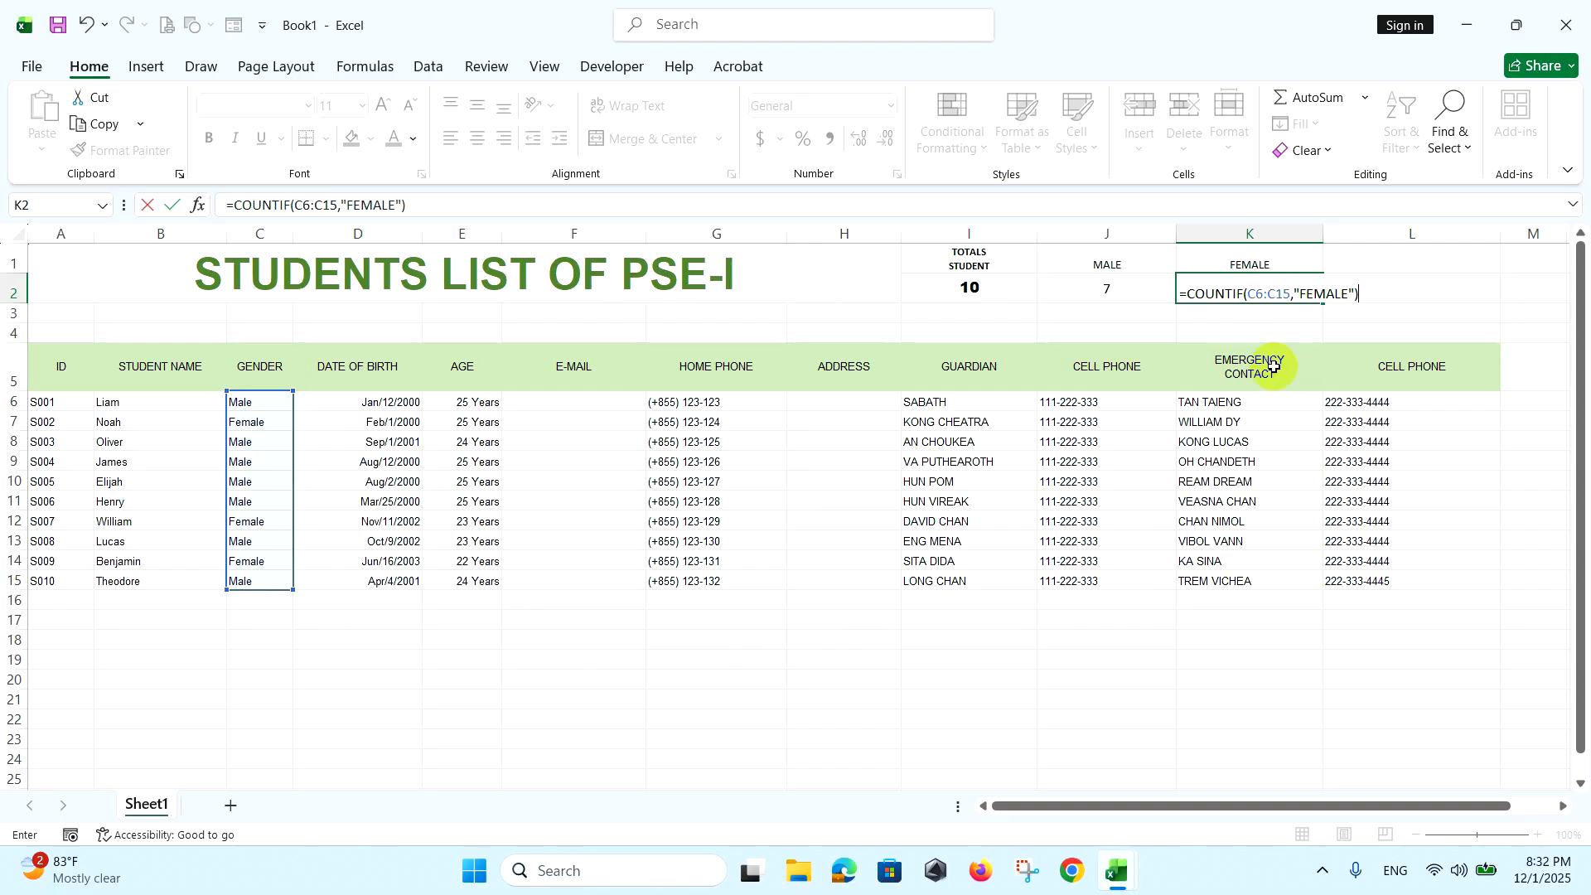
pyautogui.press('Return')
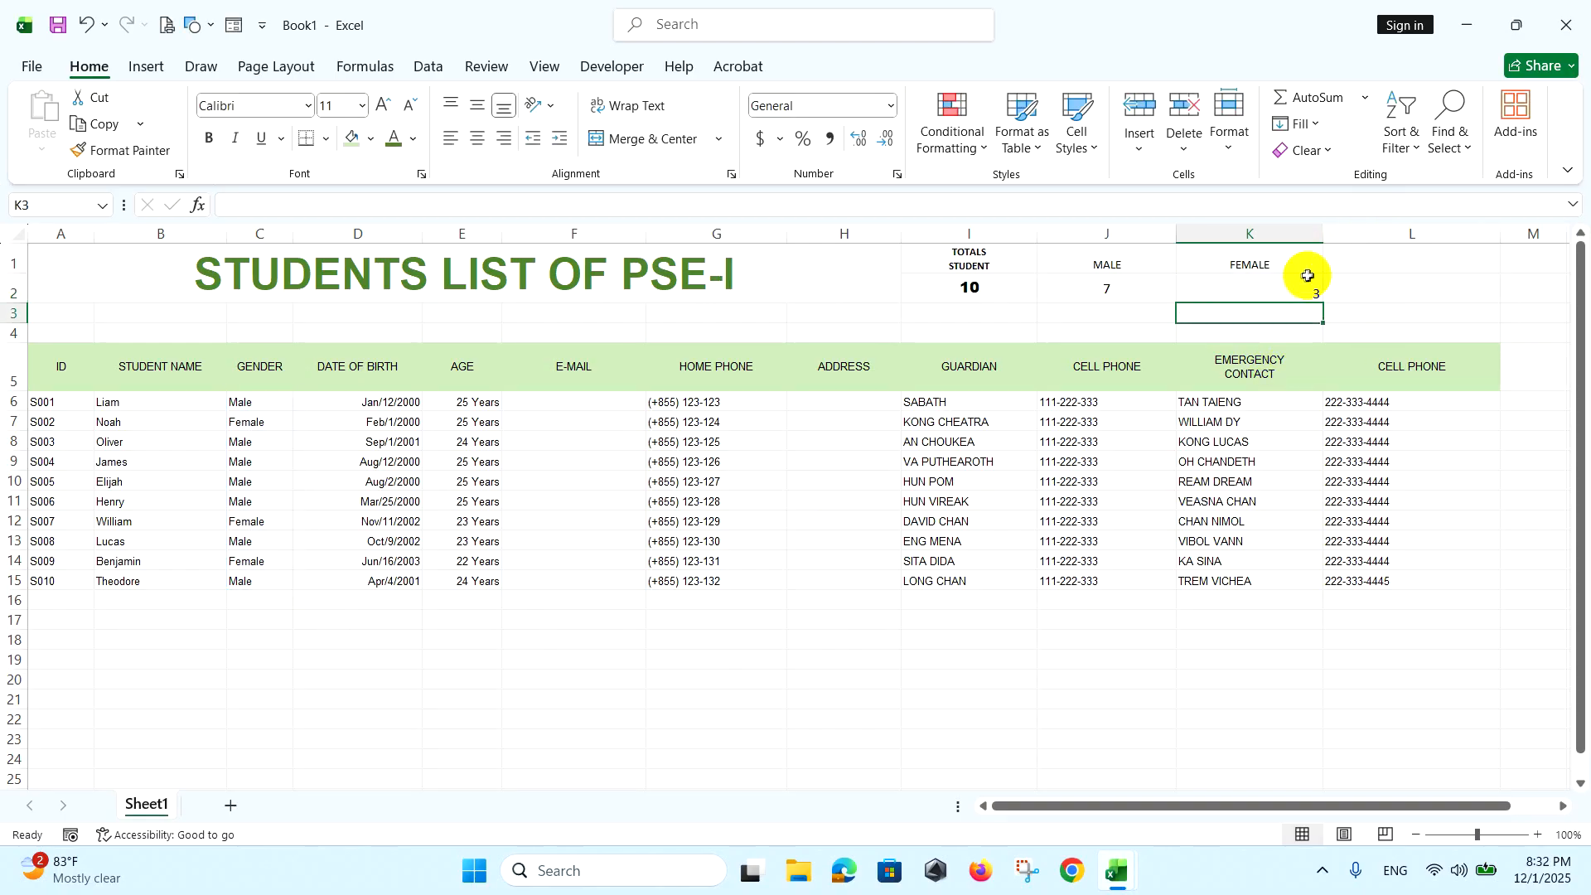
# Center the female count in K2 horizontally and vertically
pyautogui.click(1303, 290)
pyautogui.click(477, 138)
pyautogui.click(477, 109)
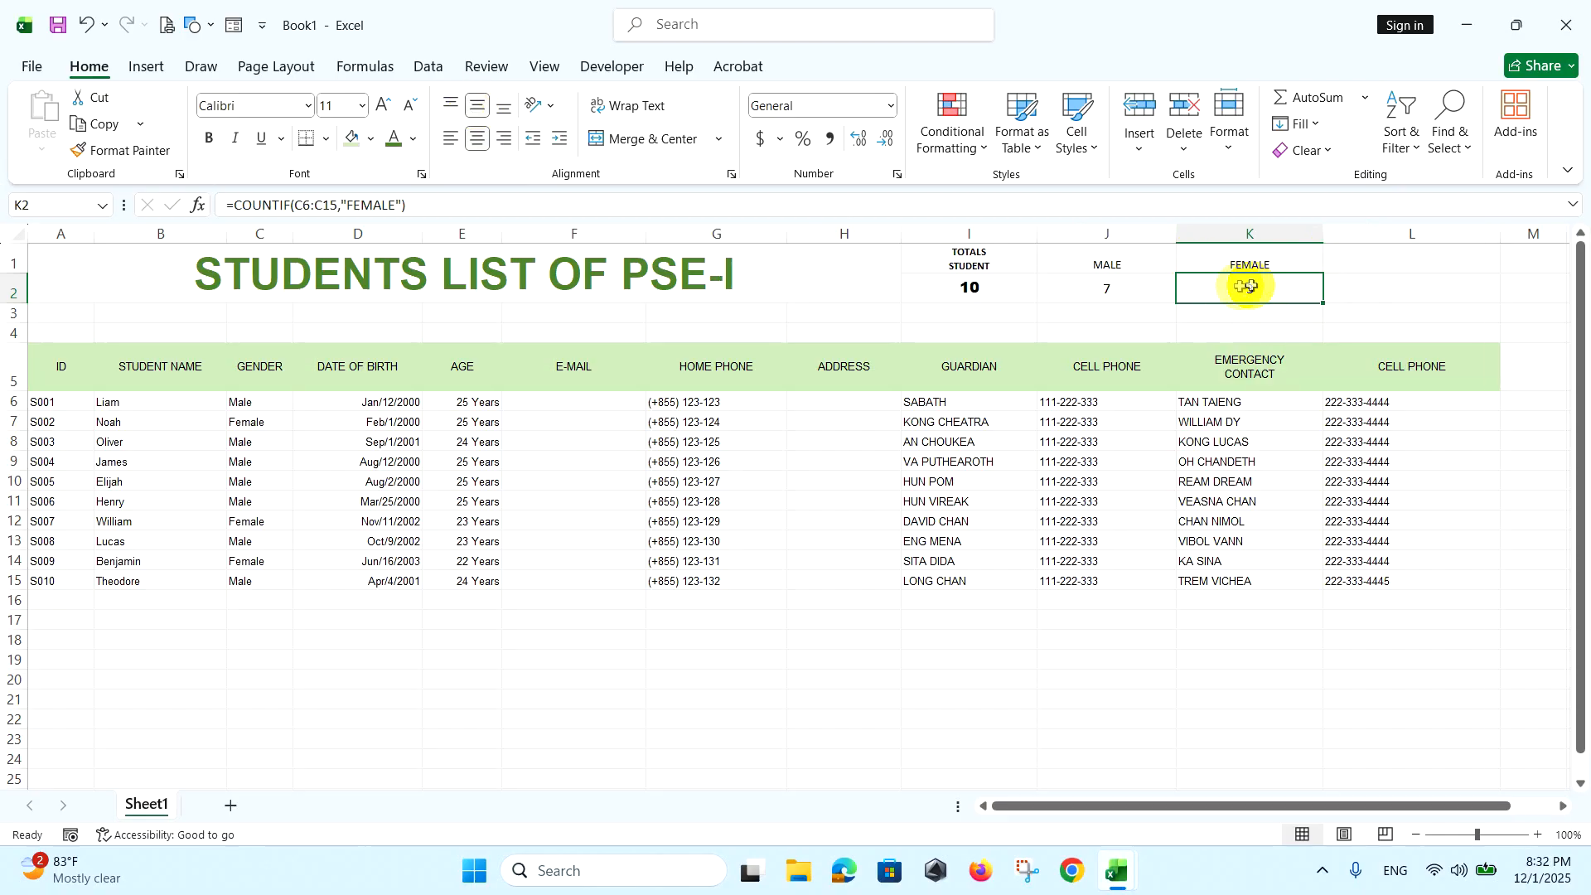
# Make the male and female counts in J2:K2 bold and add a bottom border beneath them
pyautogui.moveTo(1161, 294); pyautogui.dragTo(1250, 290)
pyautogui.click(213, 141)
pyautogui.moveTo(1270, 291); pyautogui.dragTo(1136, 294)
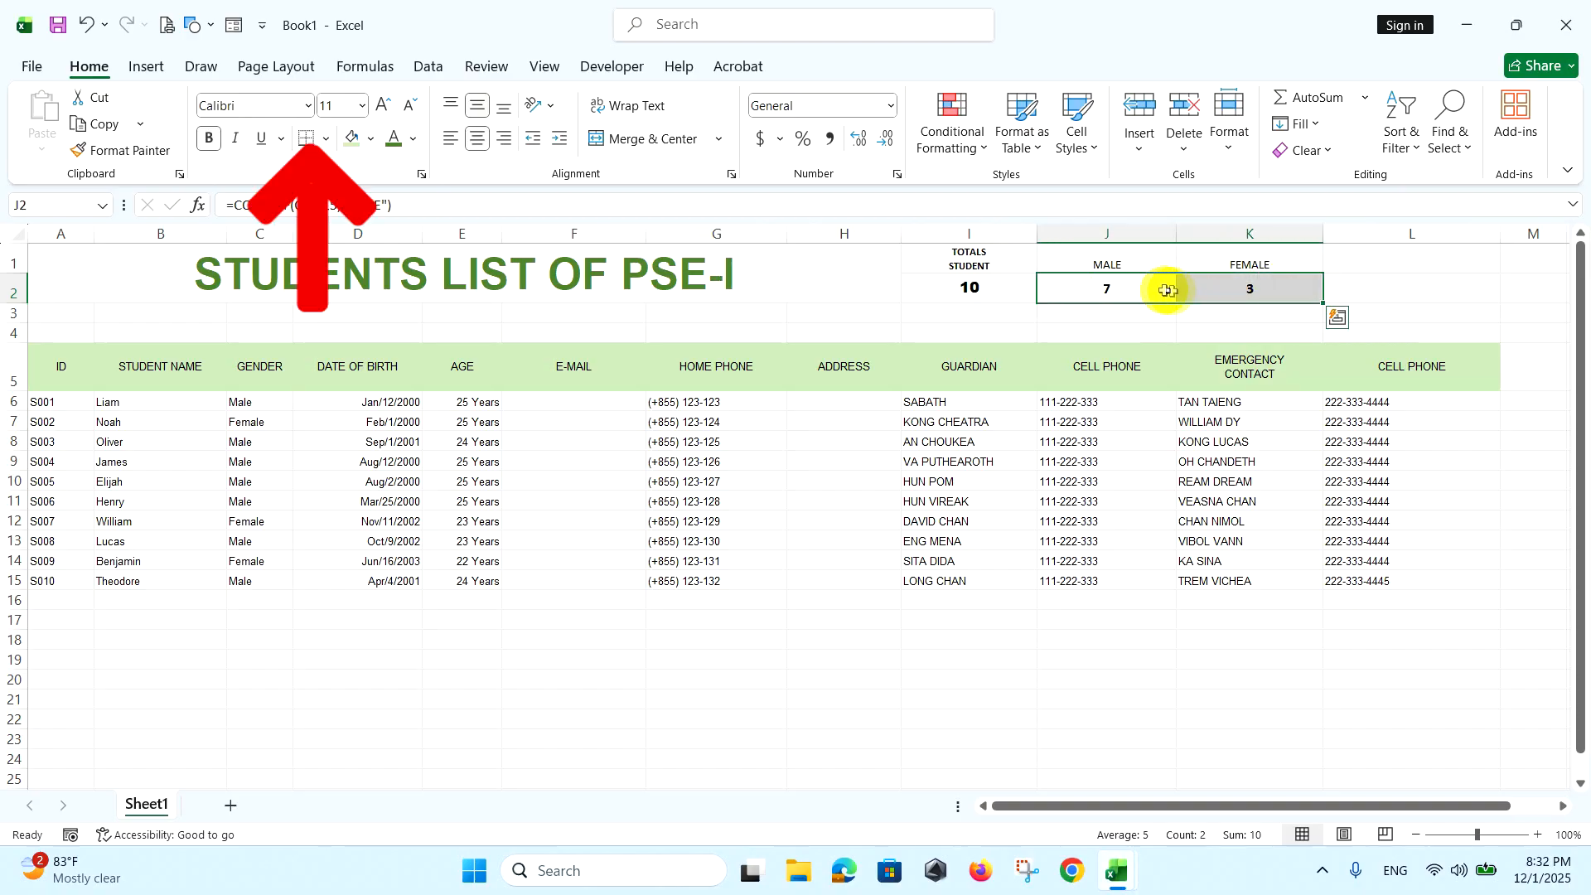
pyautogui.click(326, 138)
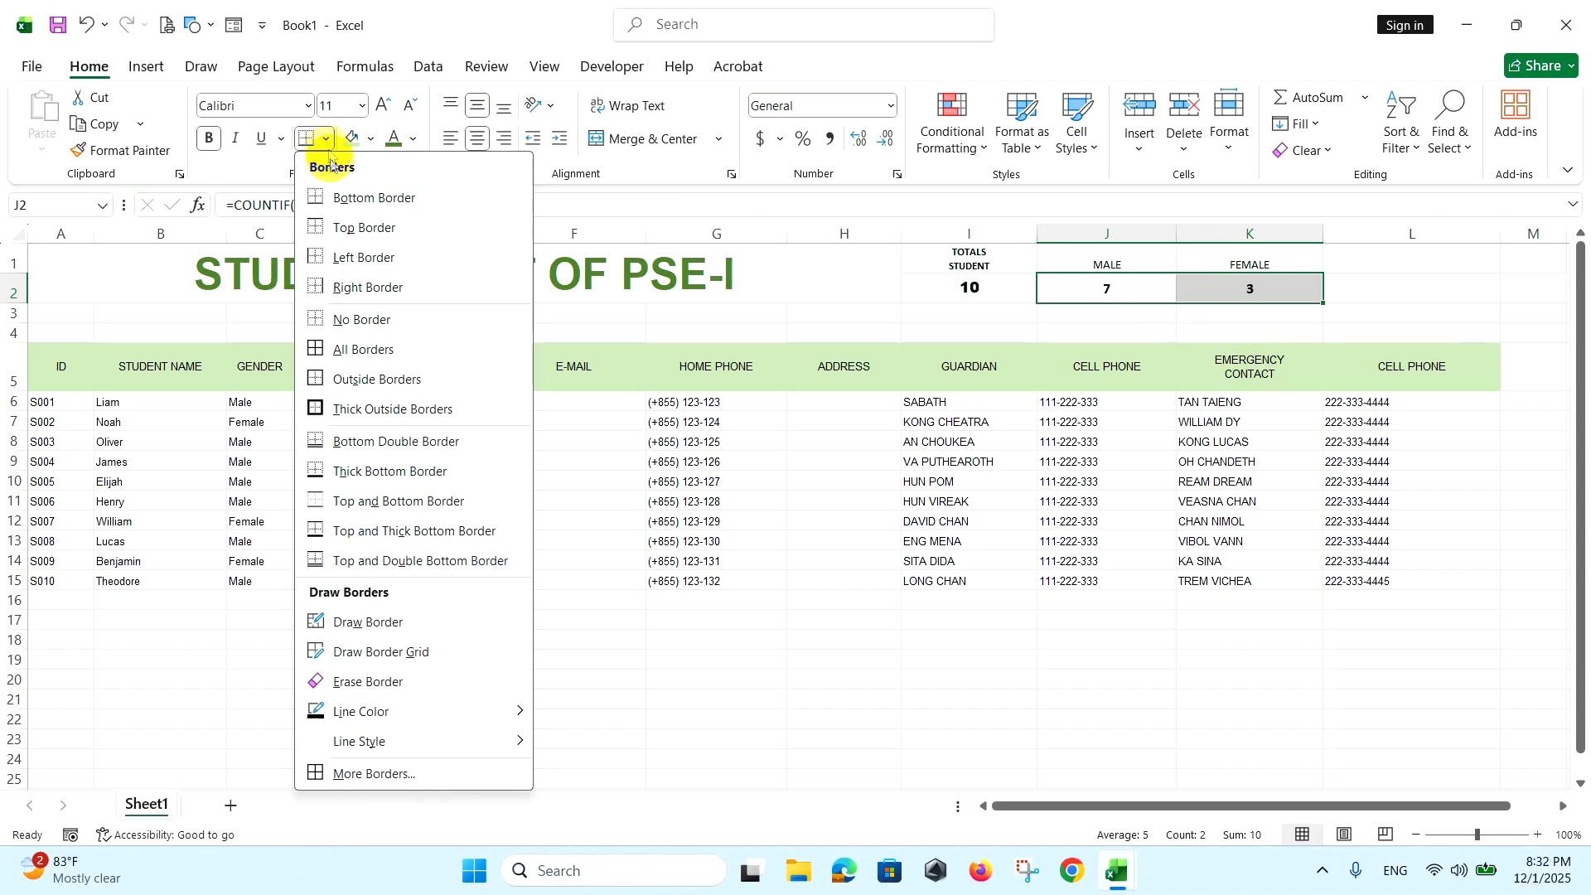
pyautogui.click(342, 197)
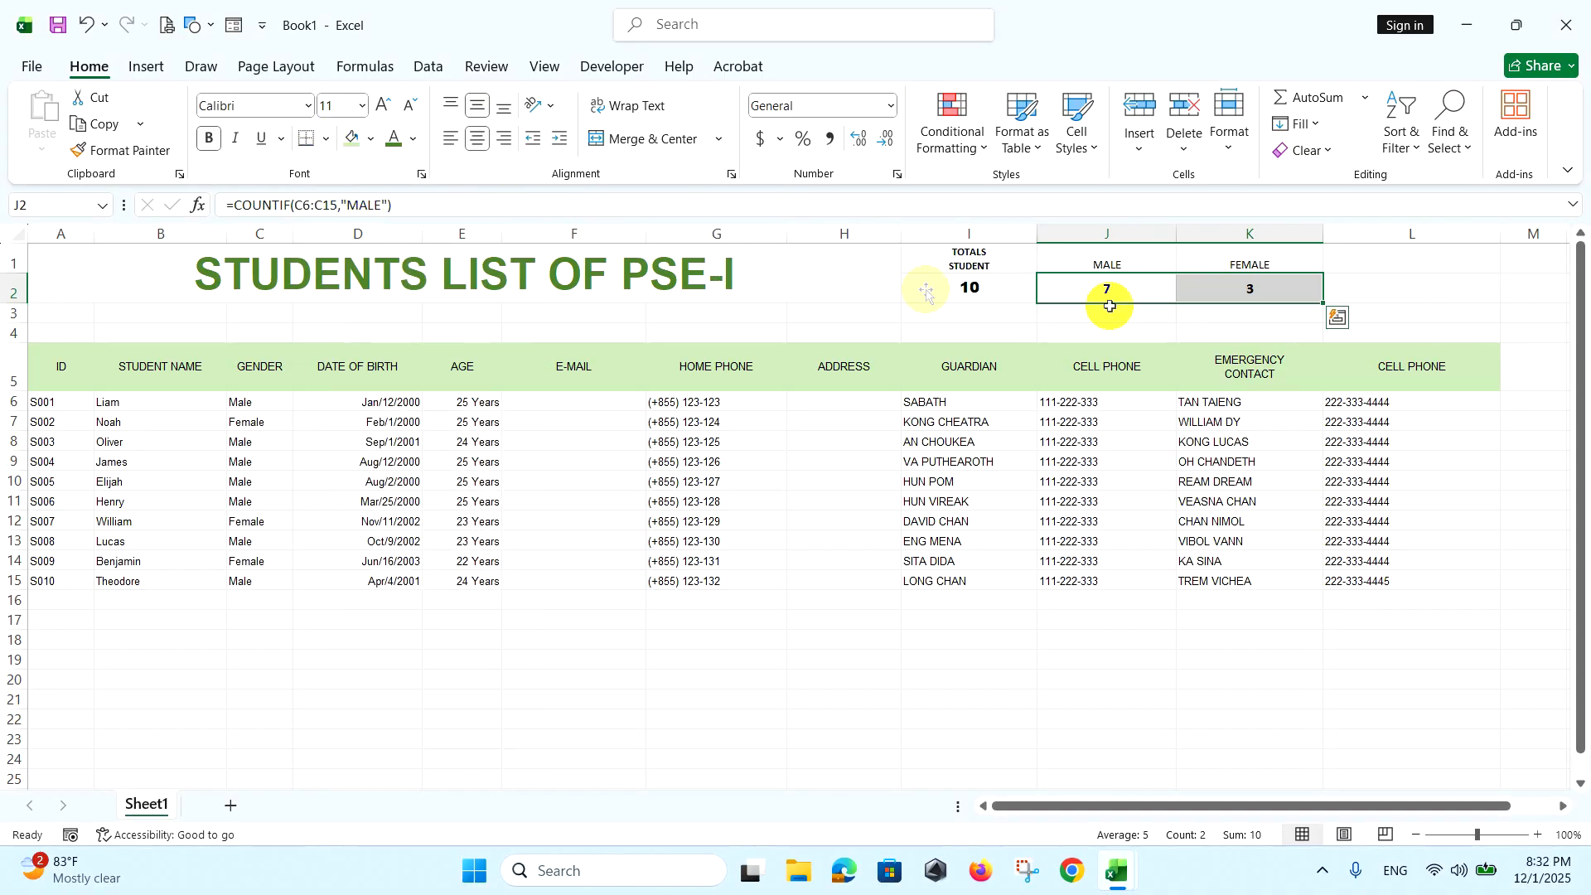
pyautogui.click(1254, 305)
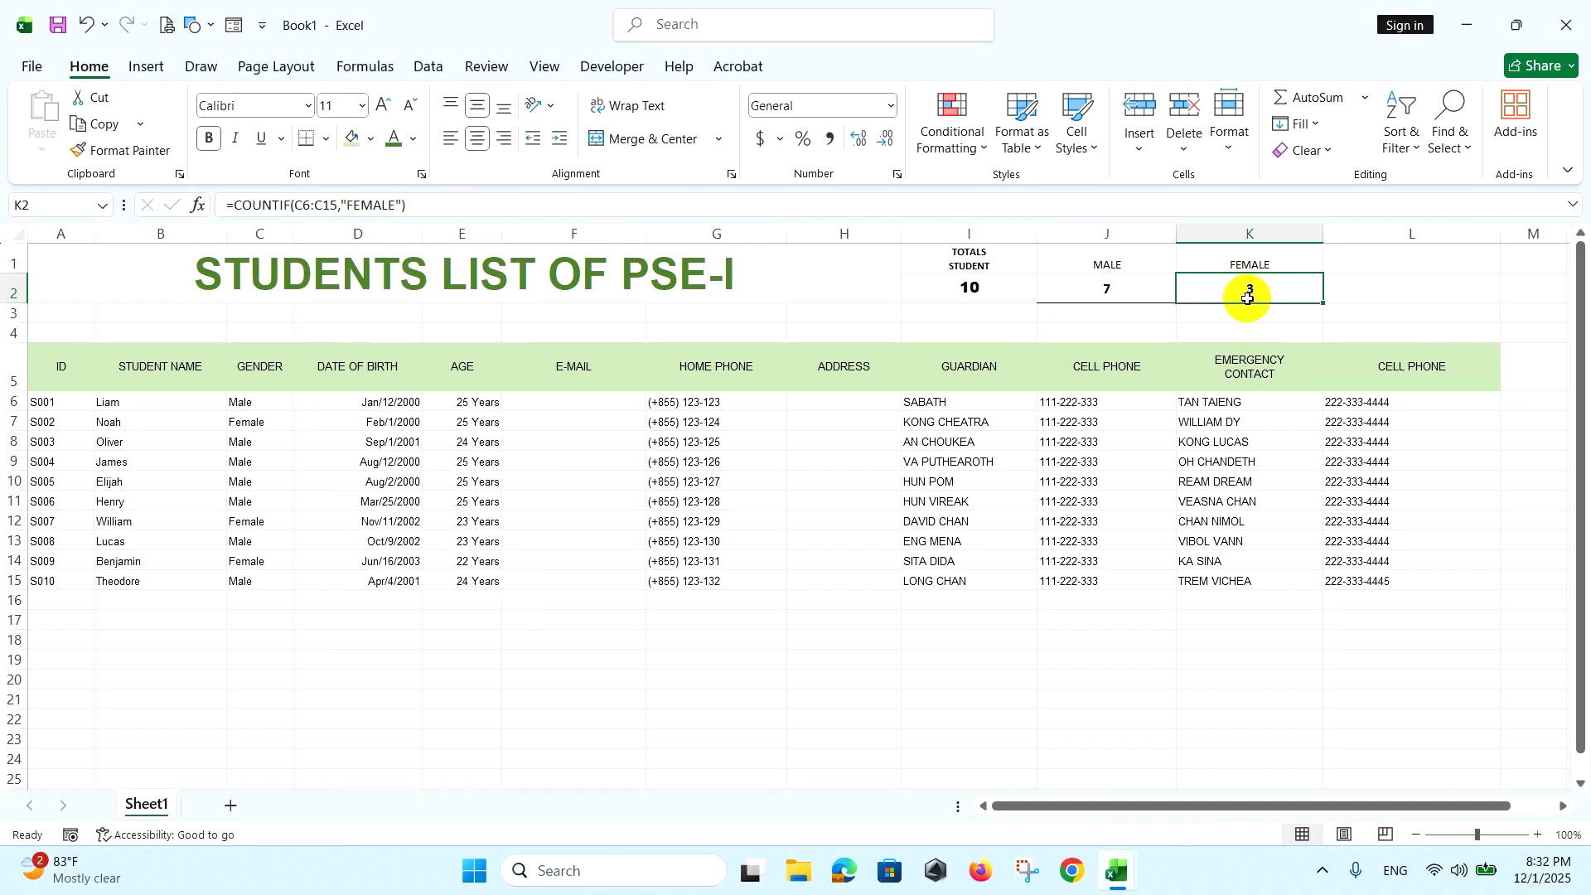
# Select the Female entries C7, C12 and C14 together to check the female count against the gender column
pyautogui.click(262, 424)
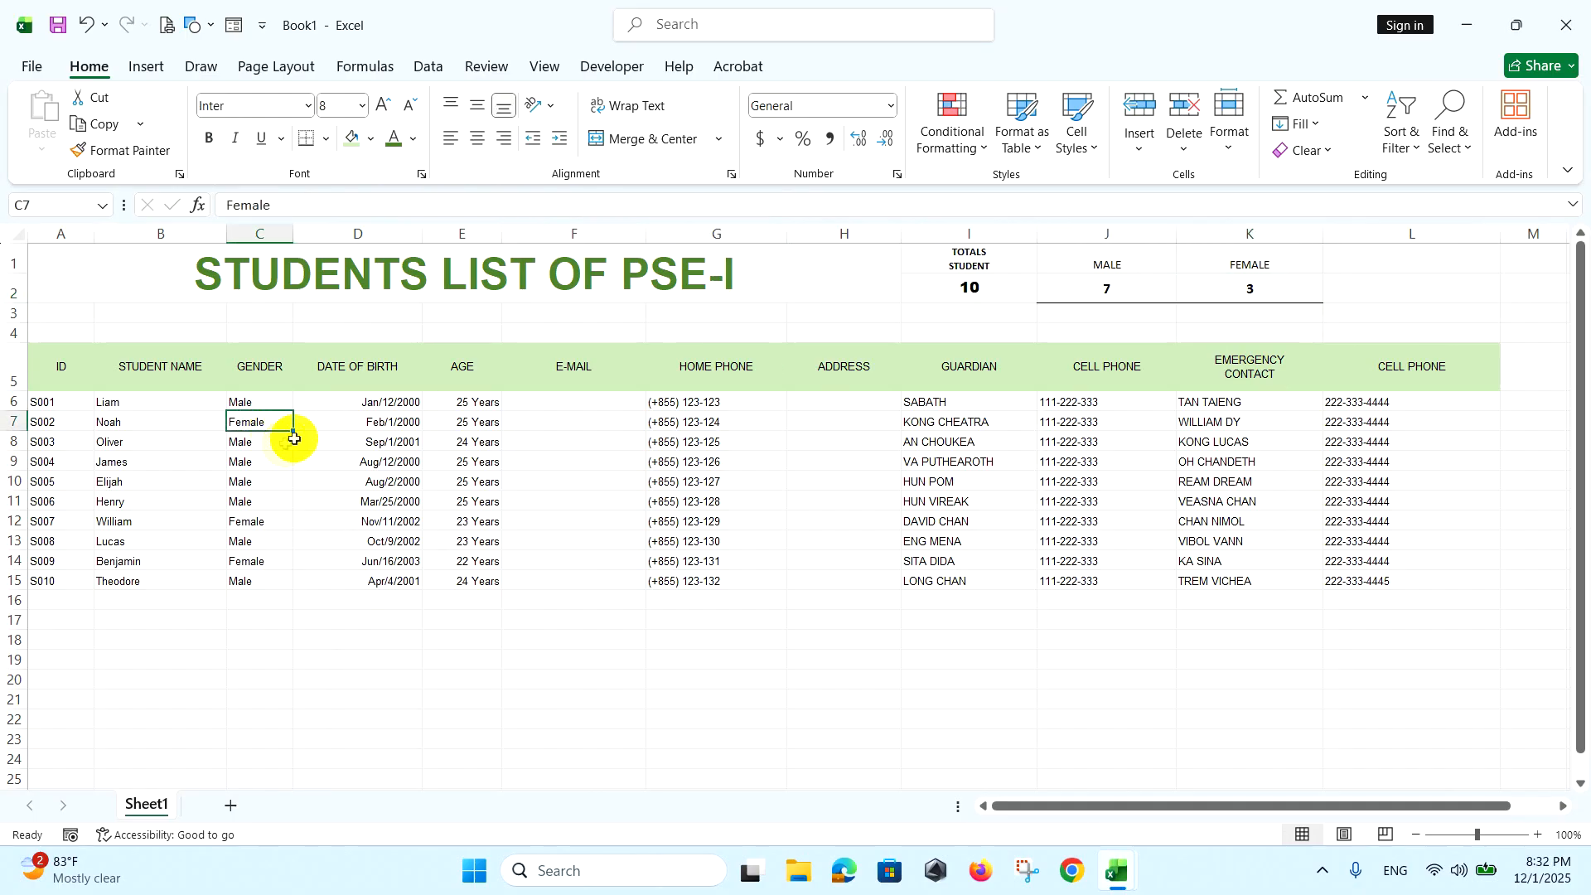
pyautogui.keyDown('ctrl'); pyautogui.click(254, 524); pyautogui.keyUp('ctrl')
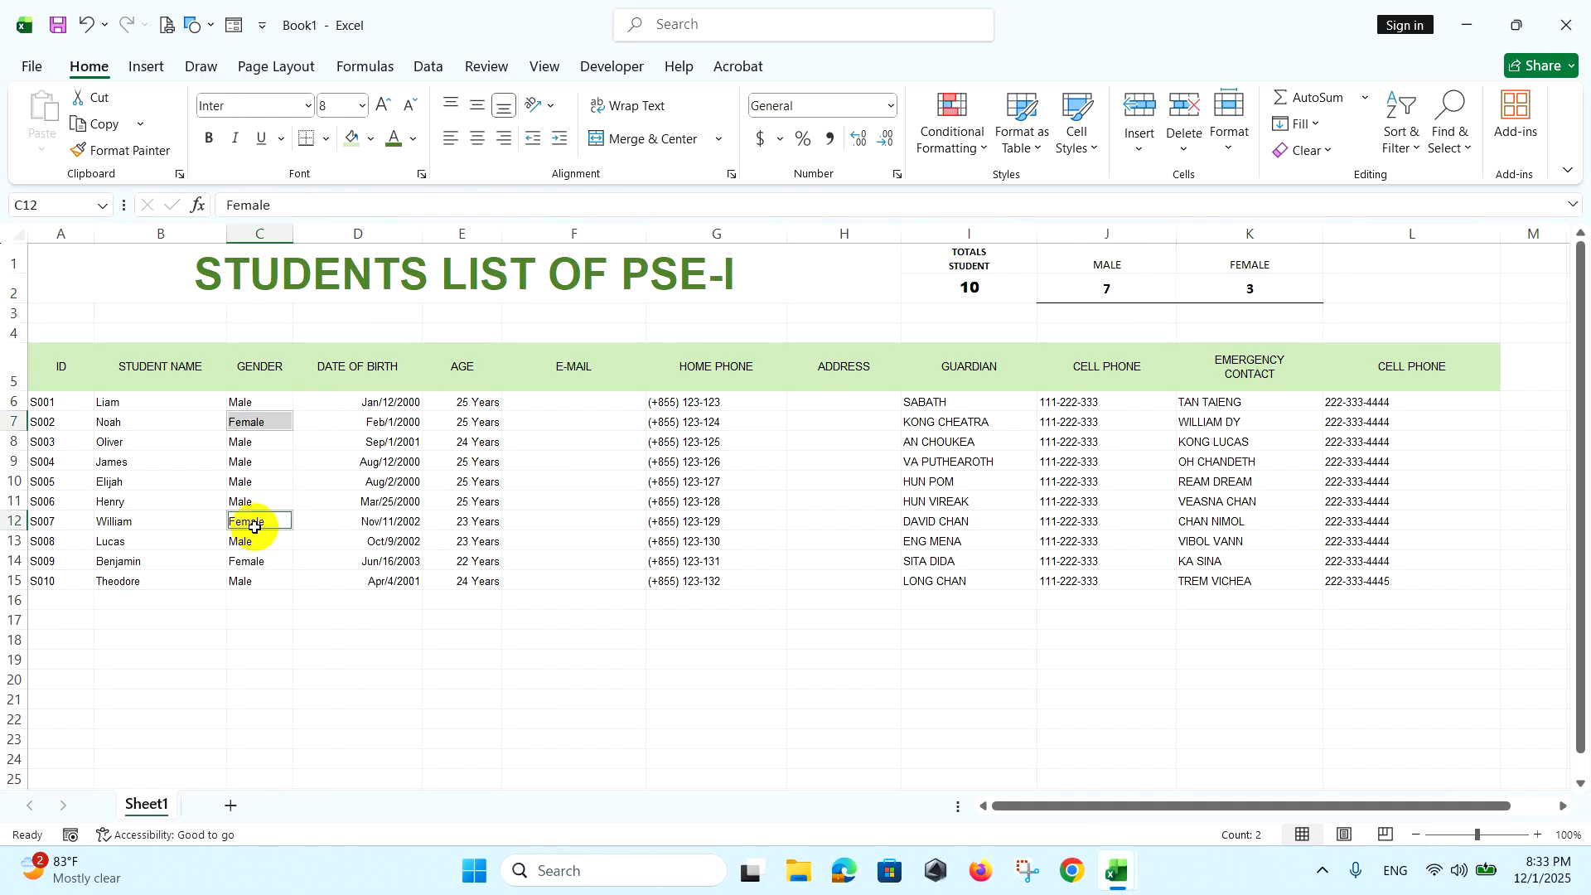
pyautogui.keyDown('ctrl'); pyautogui.click(250, 560); pyautogui.keyUp('ctrl')
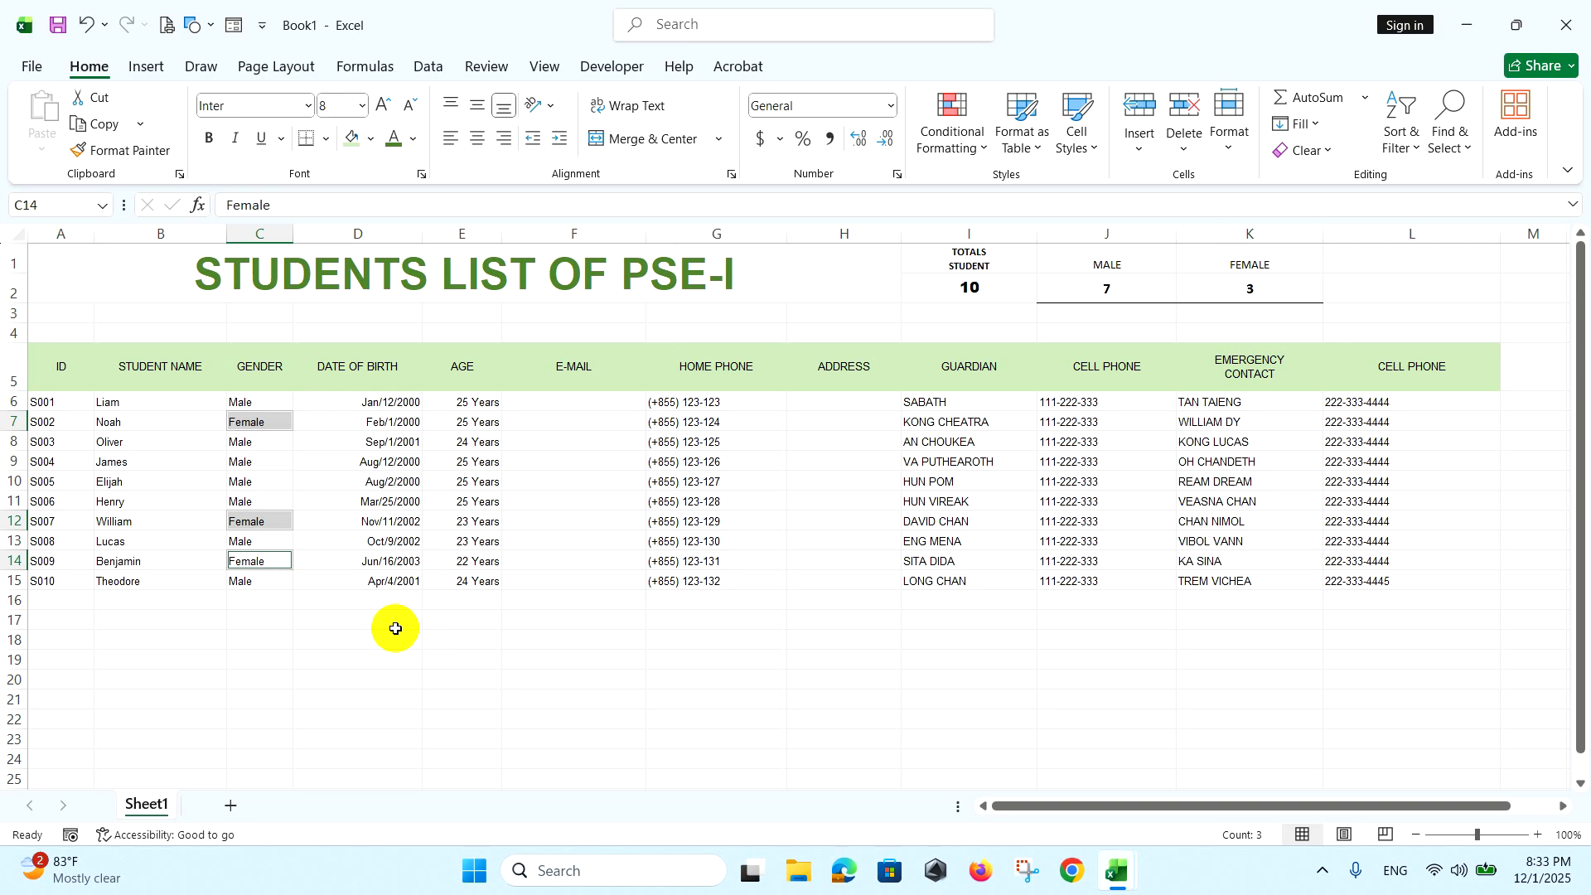
# Hide the worksheet gridlines
pyautogui.click(754, 272)
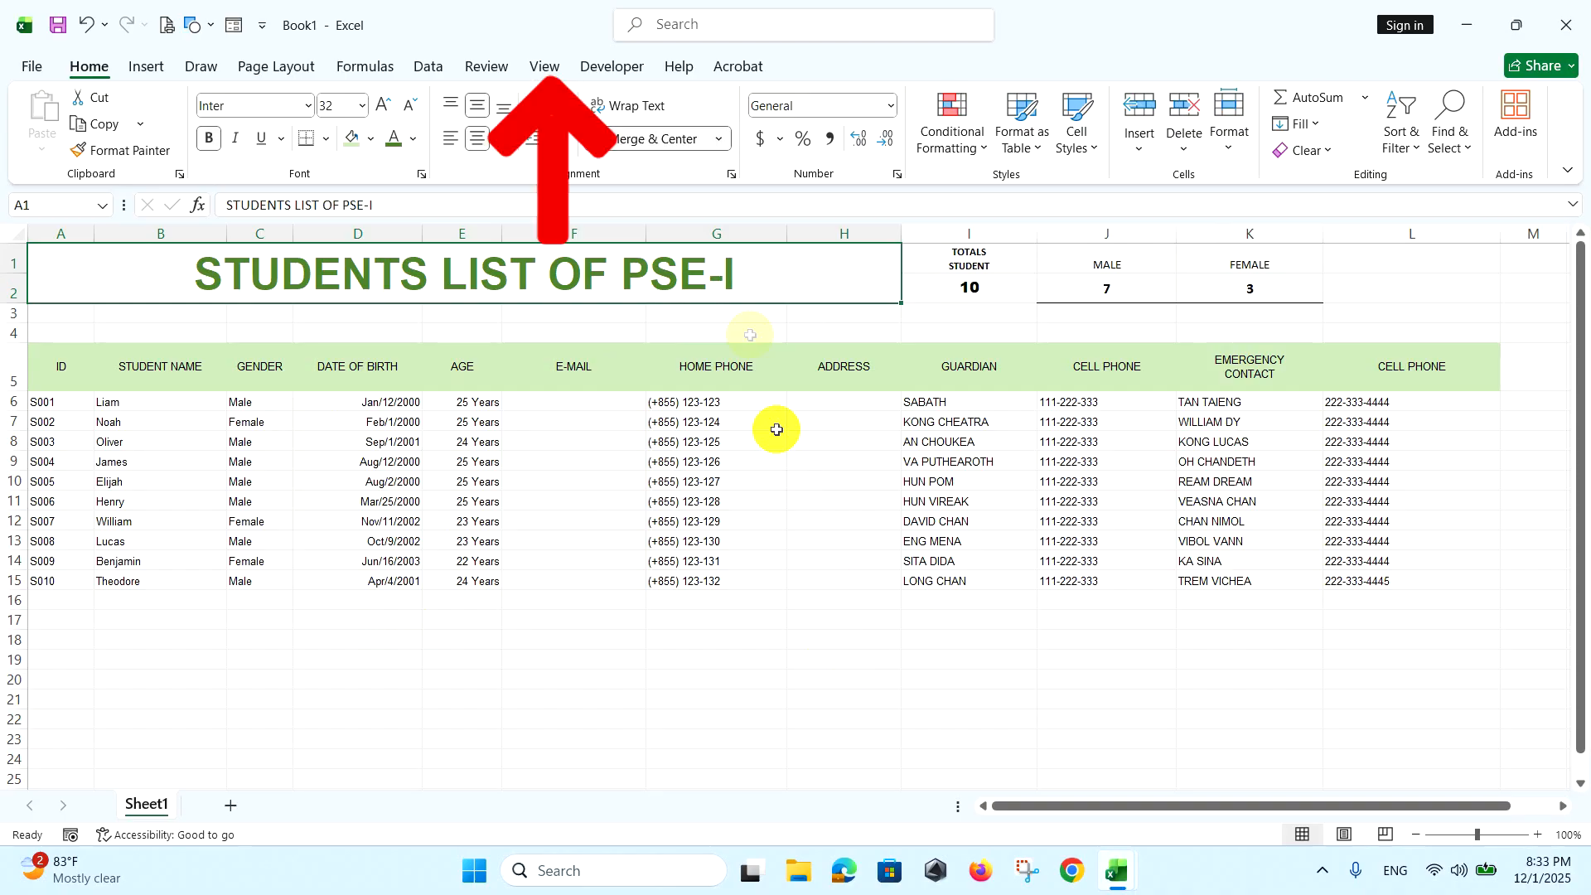
pyautogui.click(547, 68)
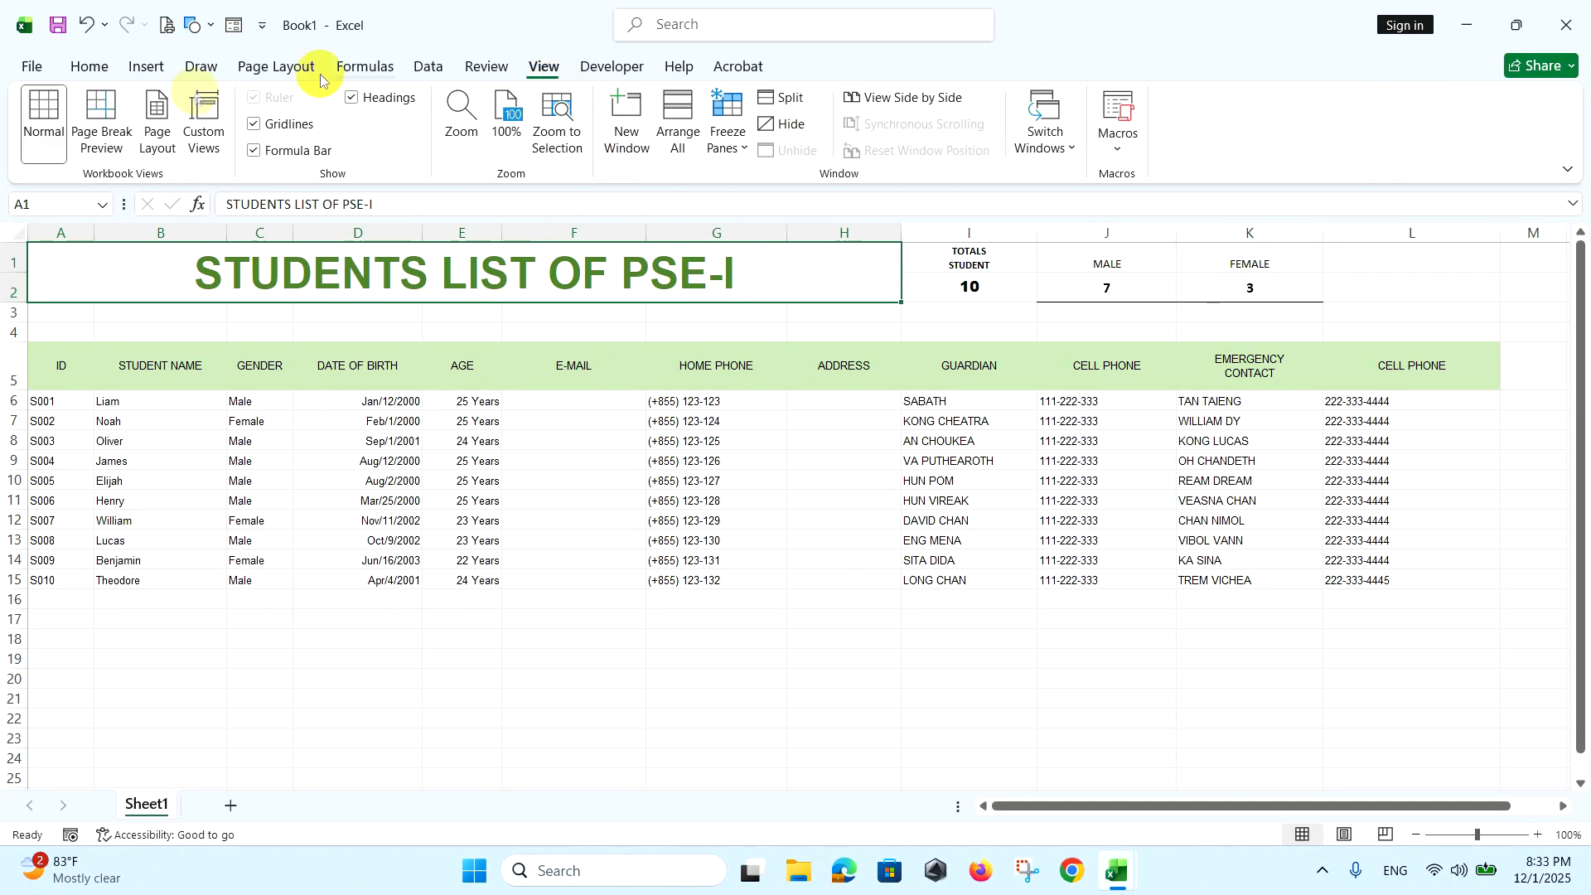
pyautogui.click(257, 124)
pyautogui.click(827, 658)
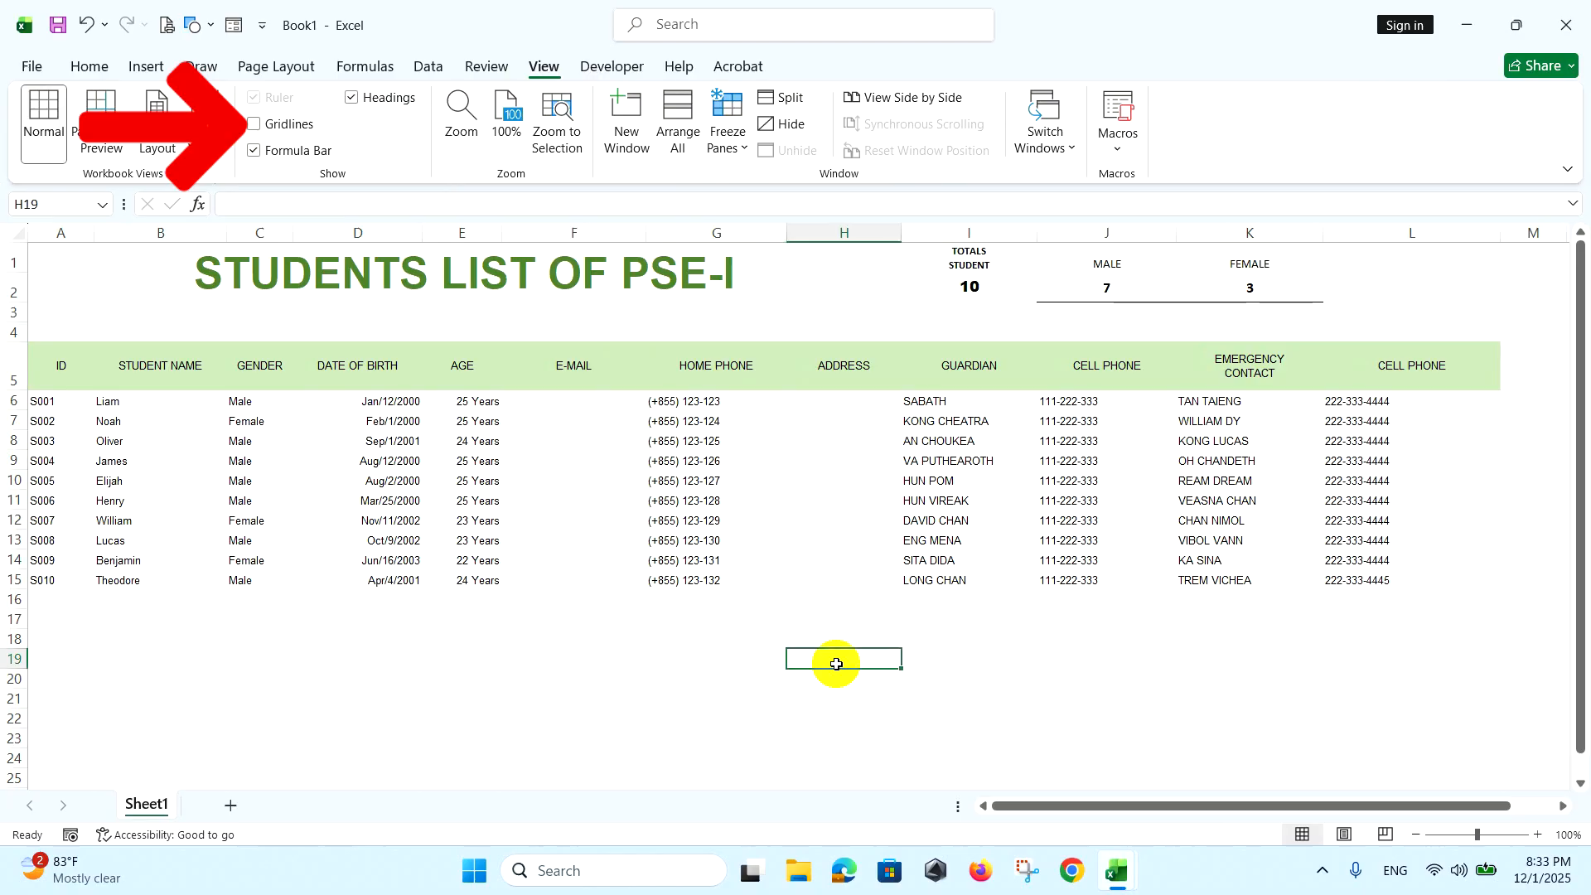
pyautogui.scroll(-2, 824, 643)
pyautogui.scroll(2, 828, 621)
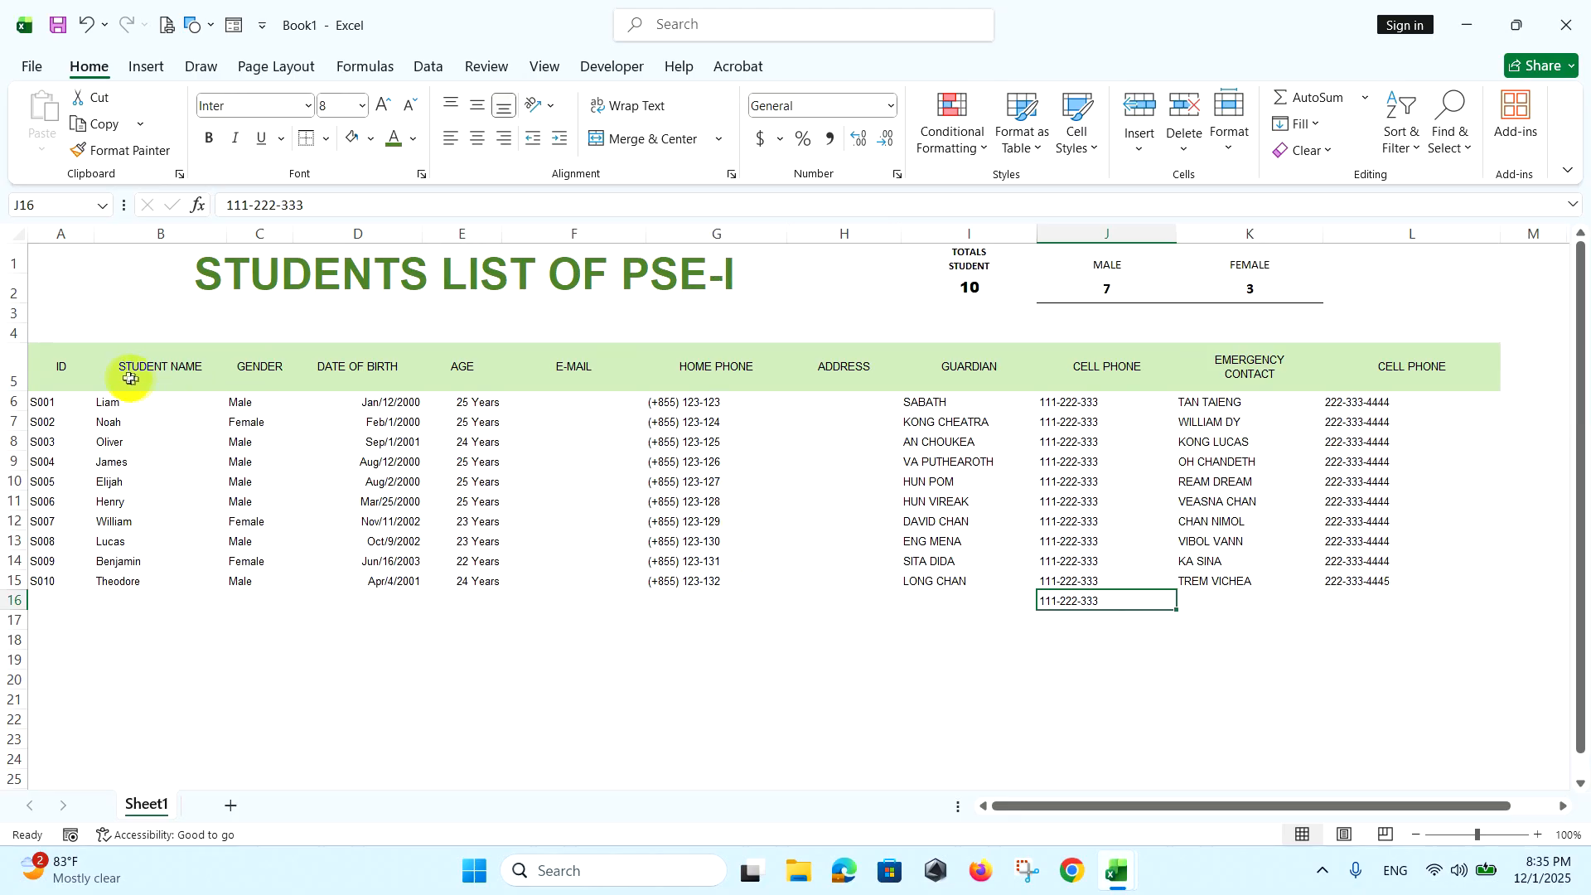
# Turn on filtering for the student table A5:L16, using row 5 as the headers
pyautogui.click(56, 366)
pyautogui.moveTo(55, 366); pyautogui.dragTo(1396, 597)
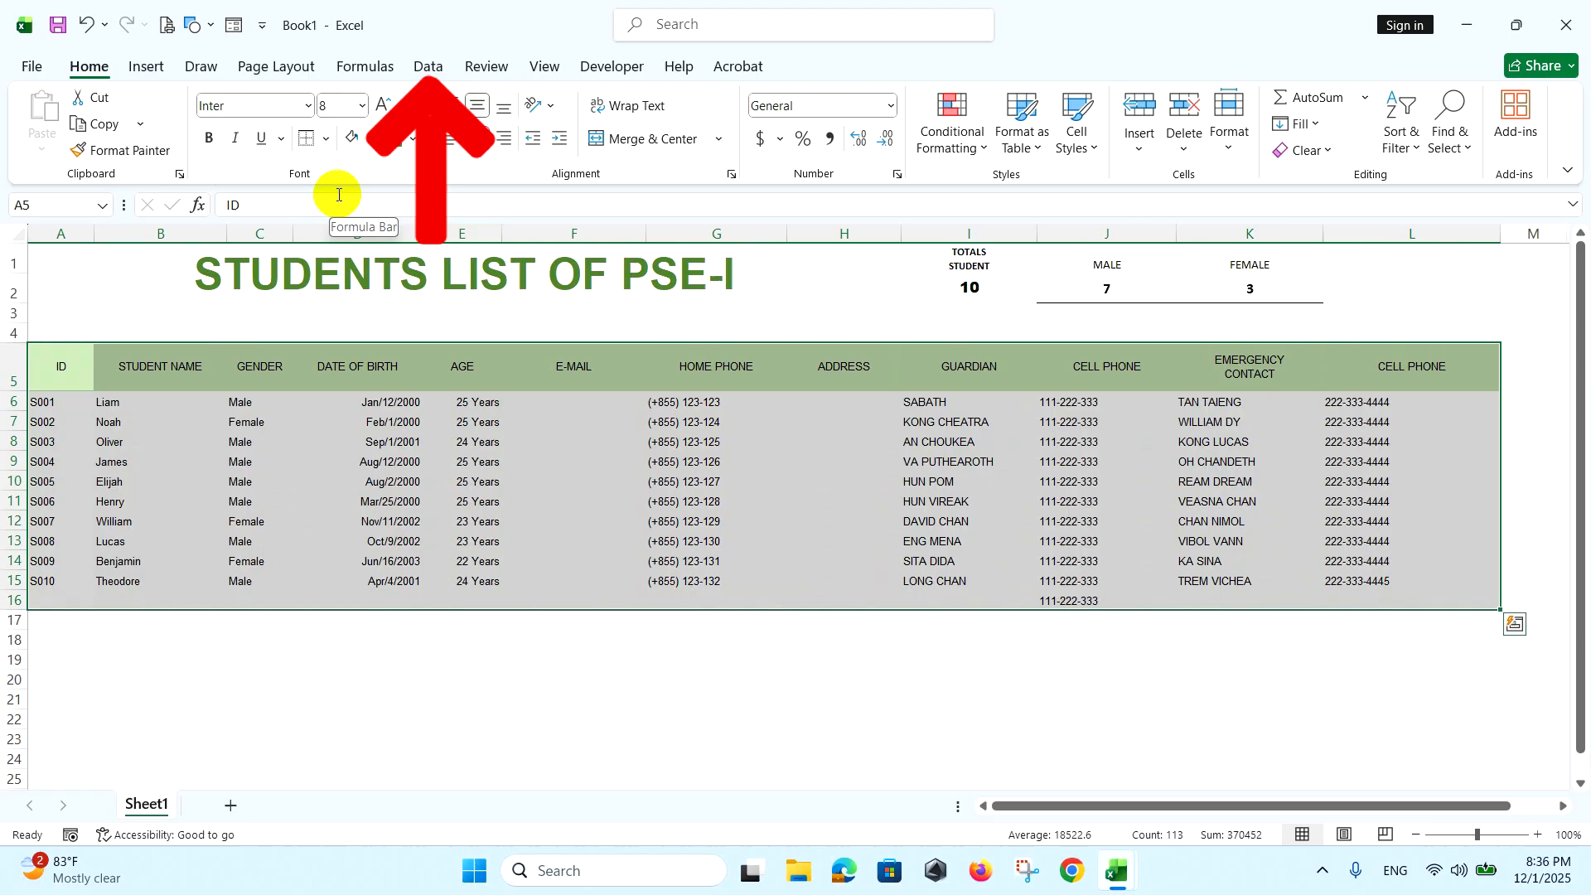
pyautogui.click(426, 65)
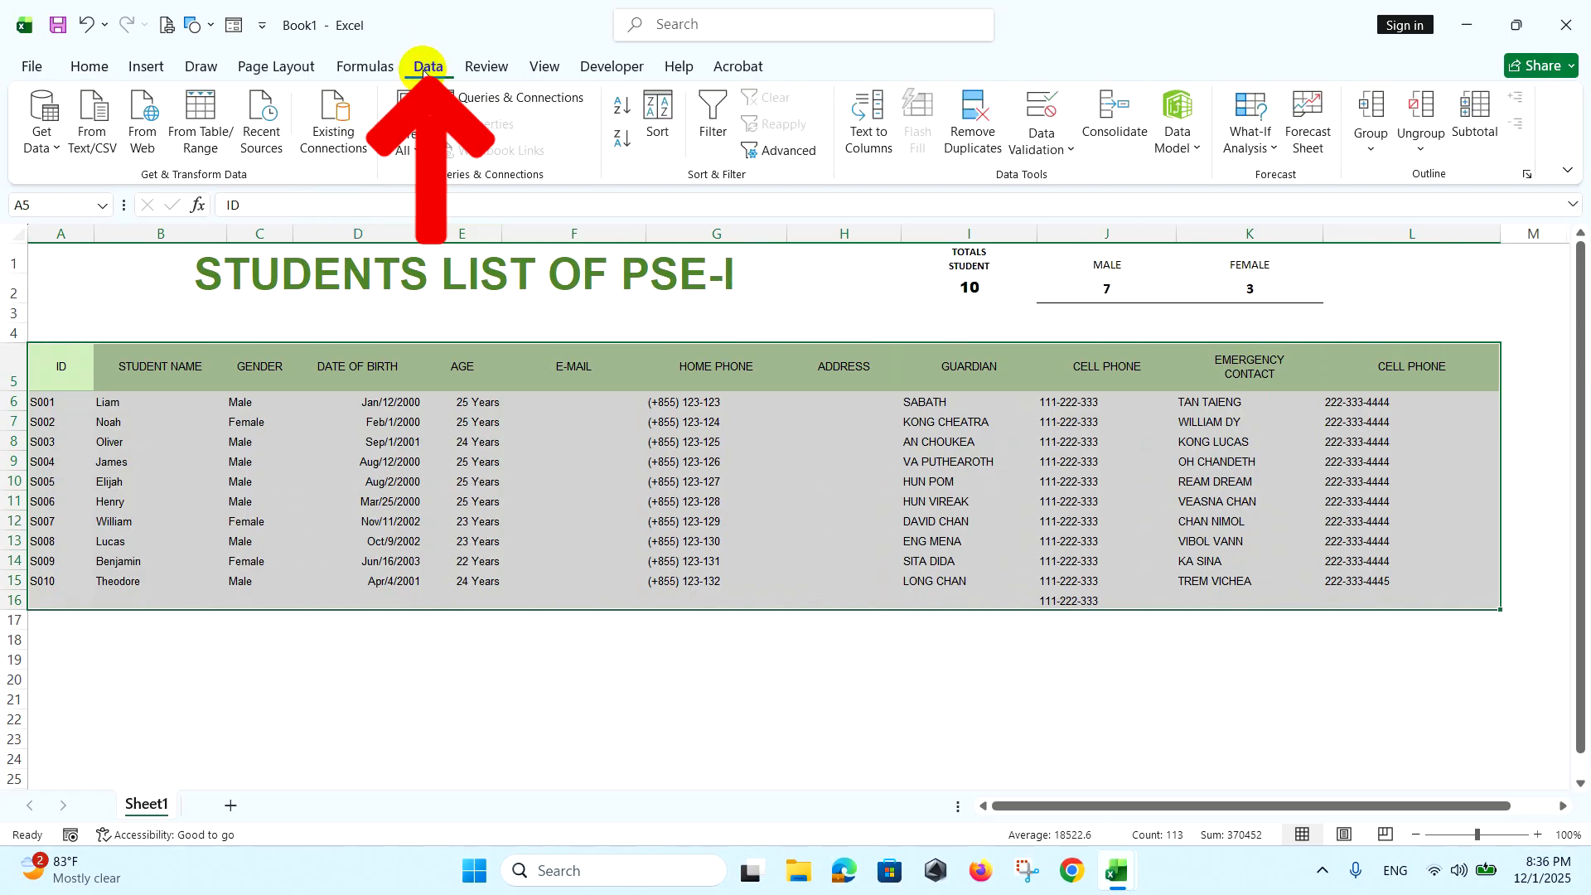
pyautogui.click(715, 112)
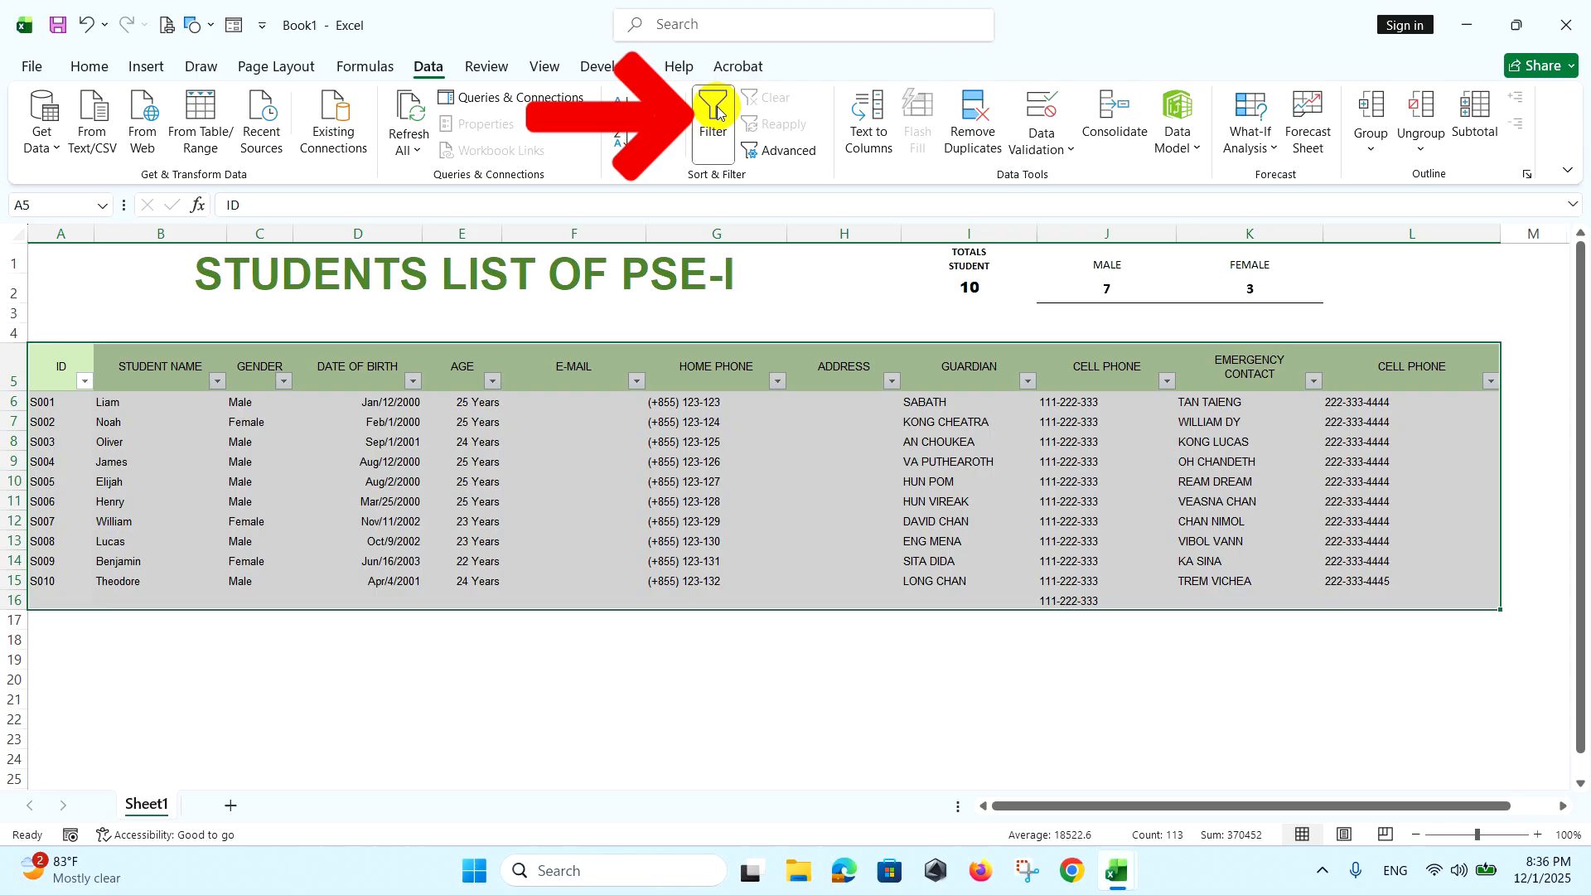
# Delete the stray phone number in J16 below the student table
pyautogui.click(1070, 603)
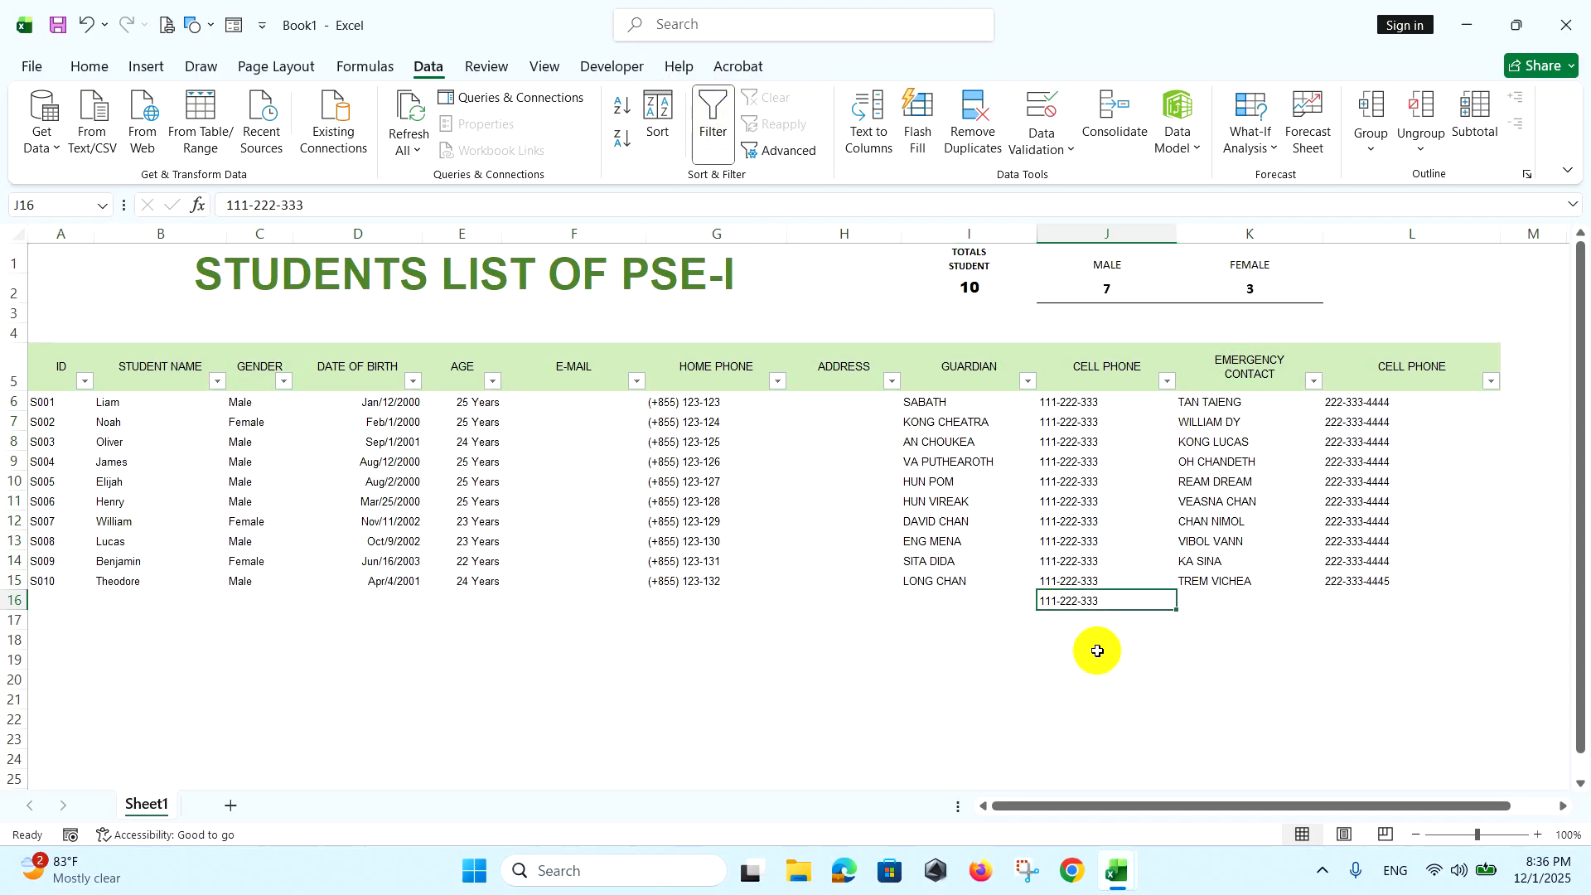
pyautogui.moveTo(590, 602); pyautogui.dragTo(590, 623)
pyautogui.click(351, 626)
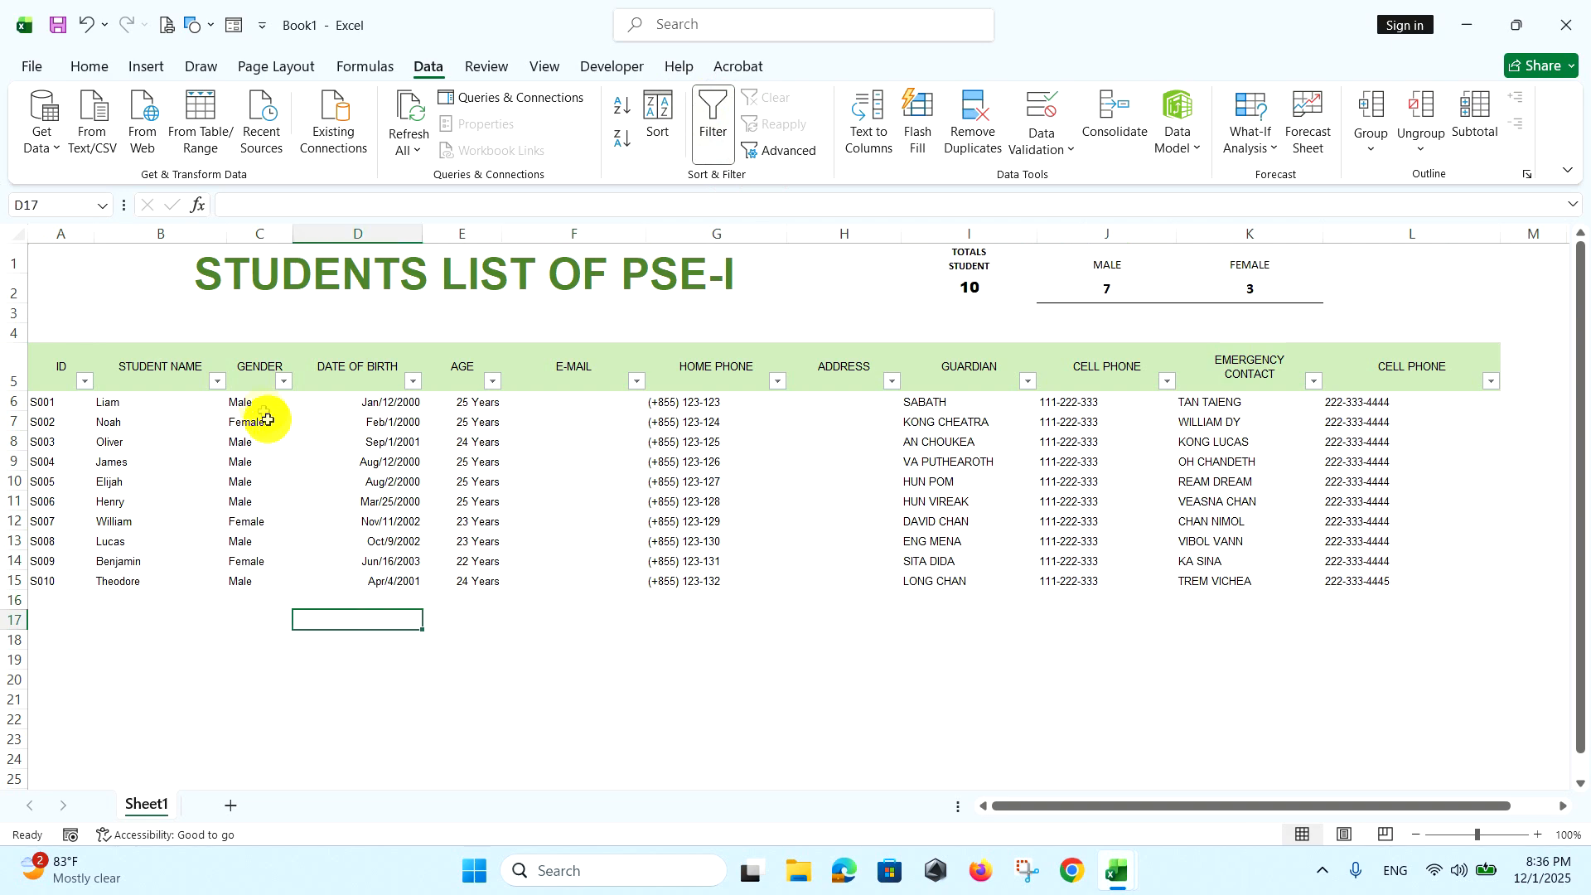
# Filter the GENDER column to show only Female students and select their names and genders
pyautogui.click(284, 381)
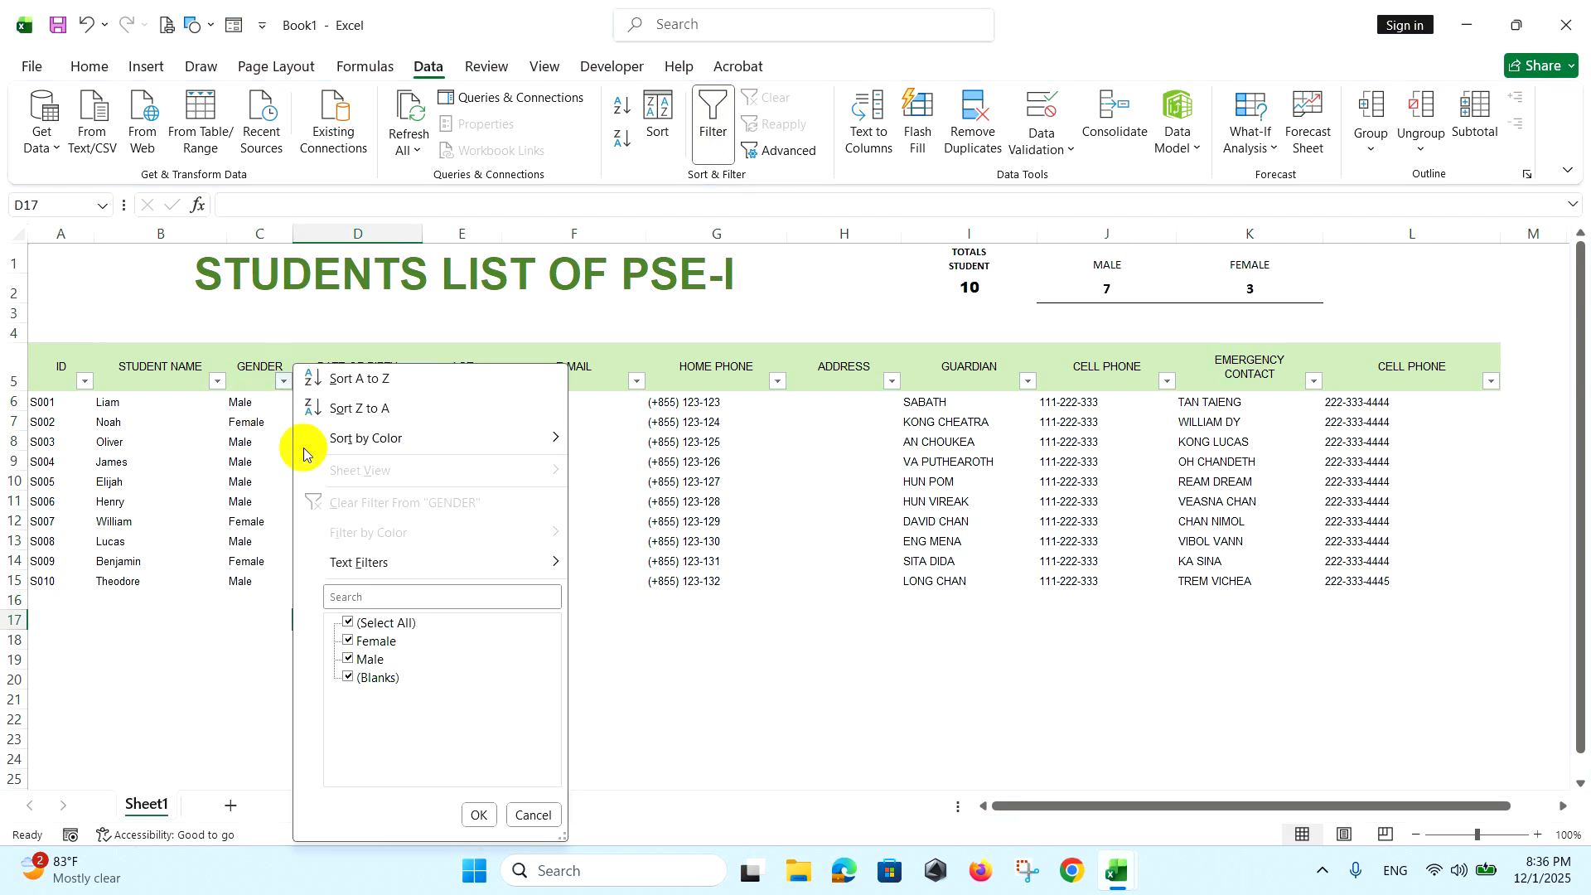
pyautogui.click(371, 626)
pyautogui.click(371, 640)
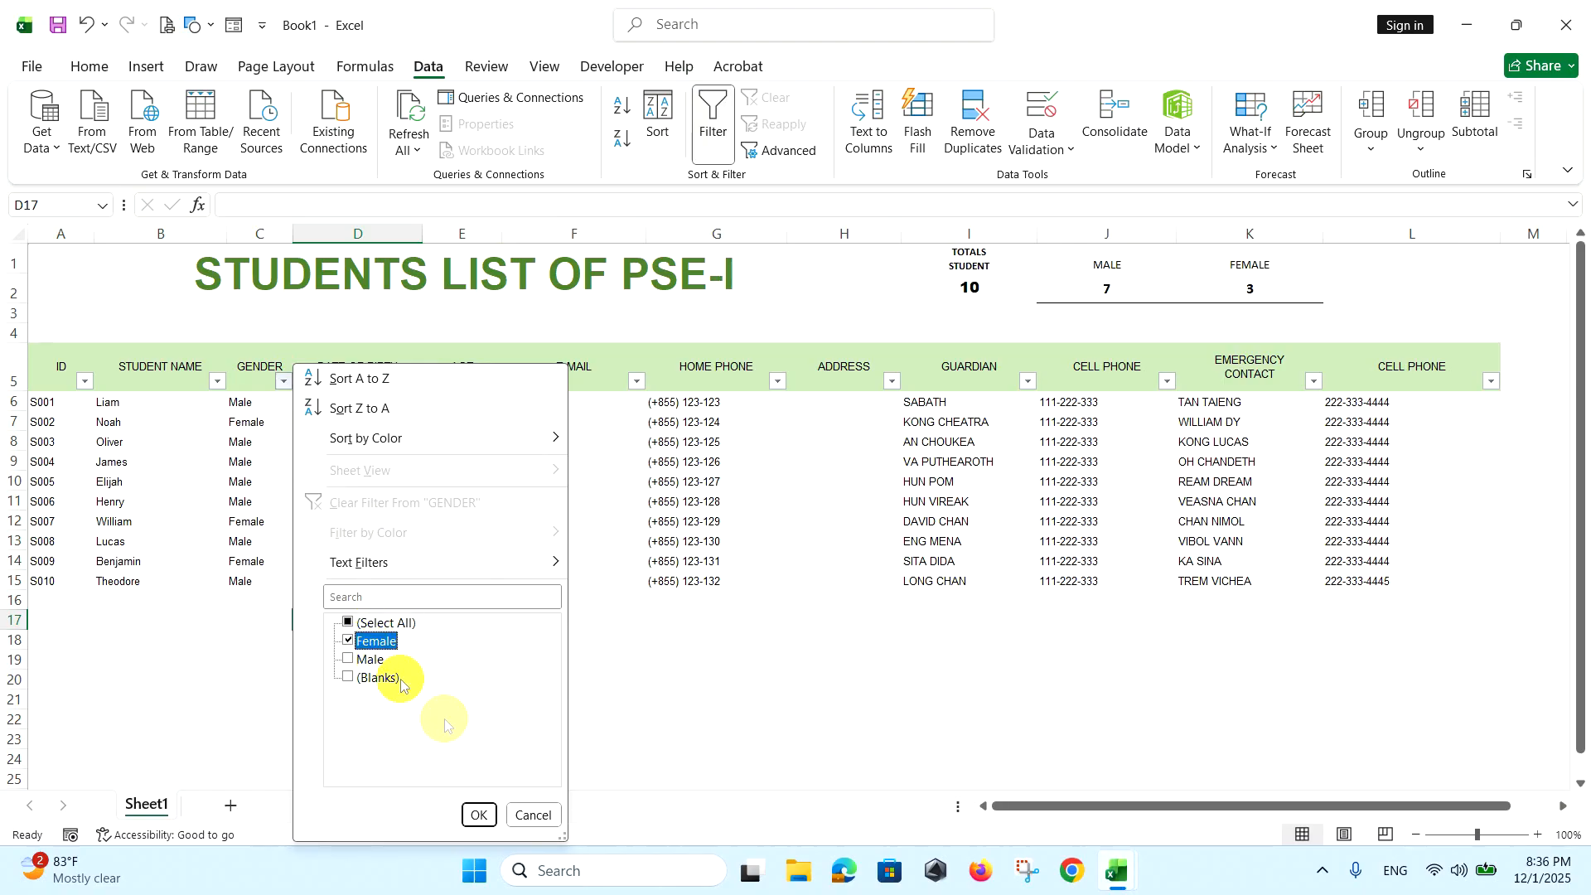
pyautogui.click(477, 815)
pyautogui.moveTo(148, 406); pyautogui.dragTo(253, 442)
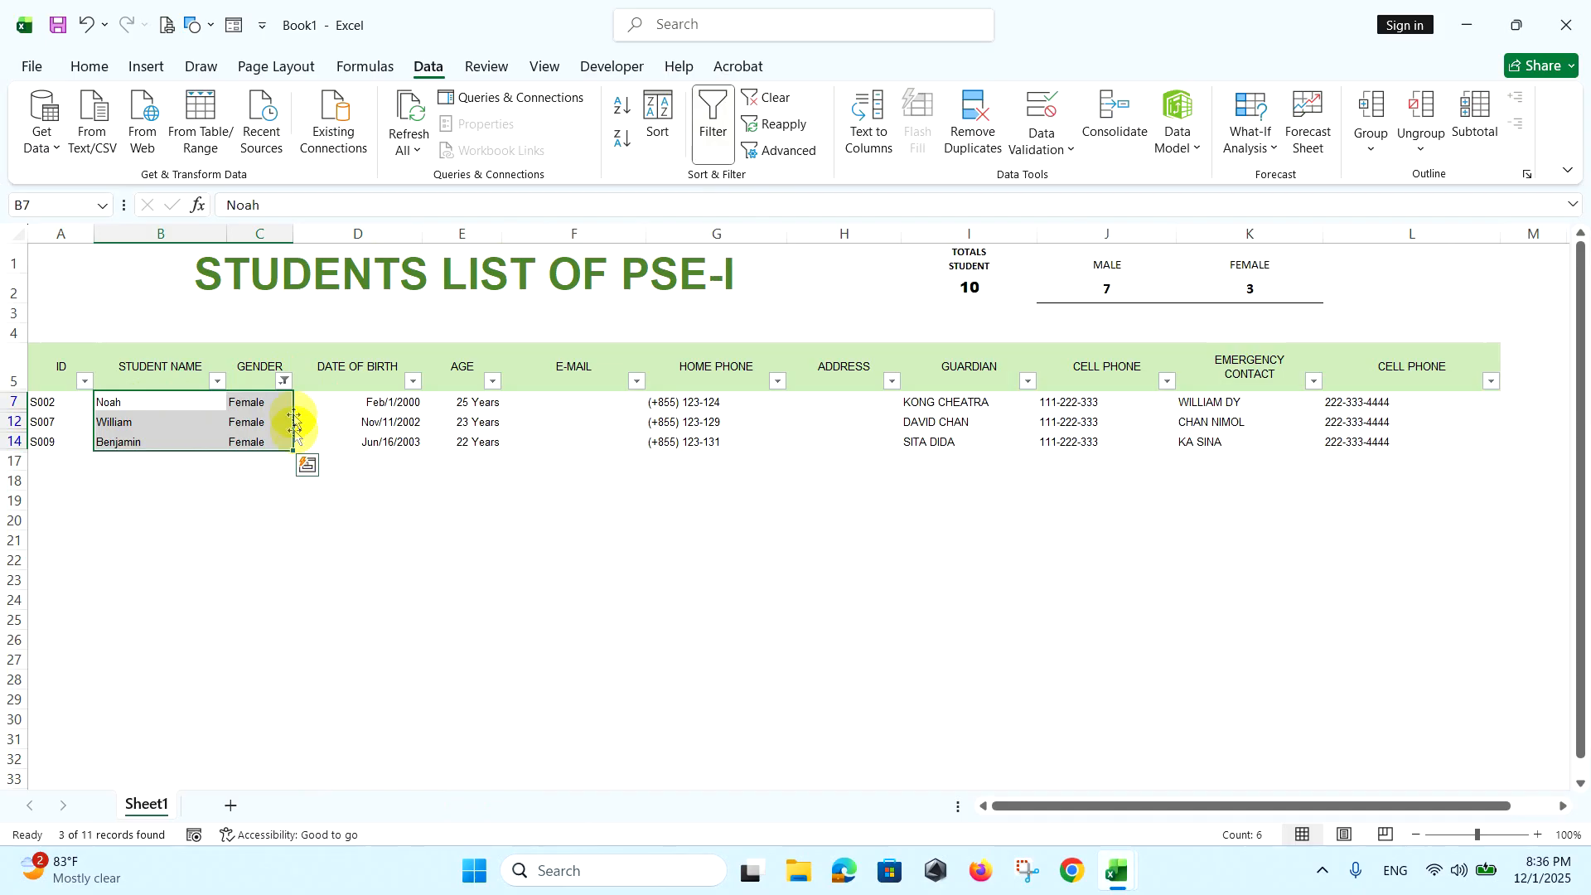
# Reset the GENDER filter to Select All so every student is listed
pyautogui.click(283, 382)
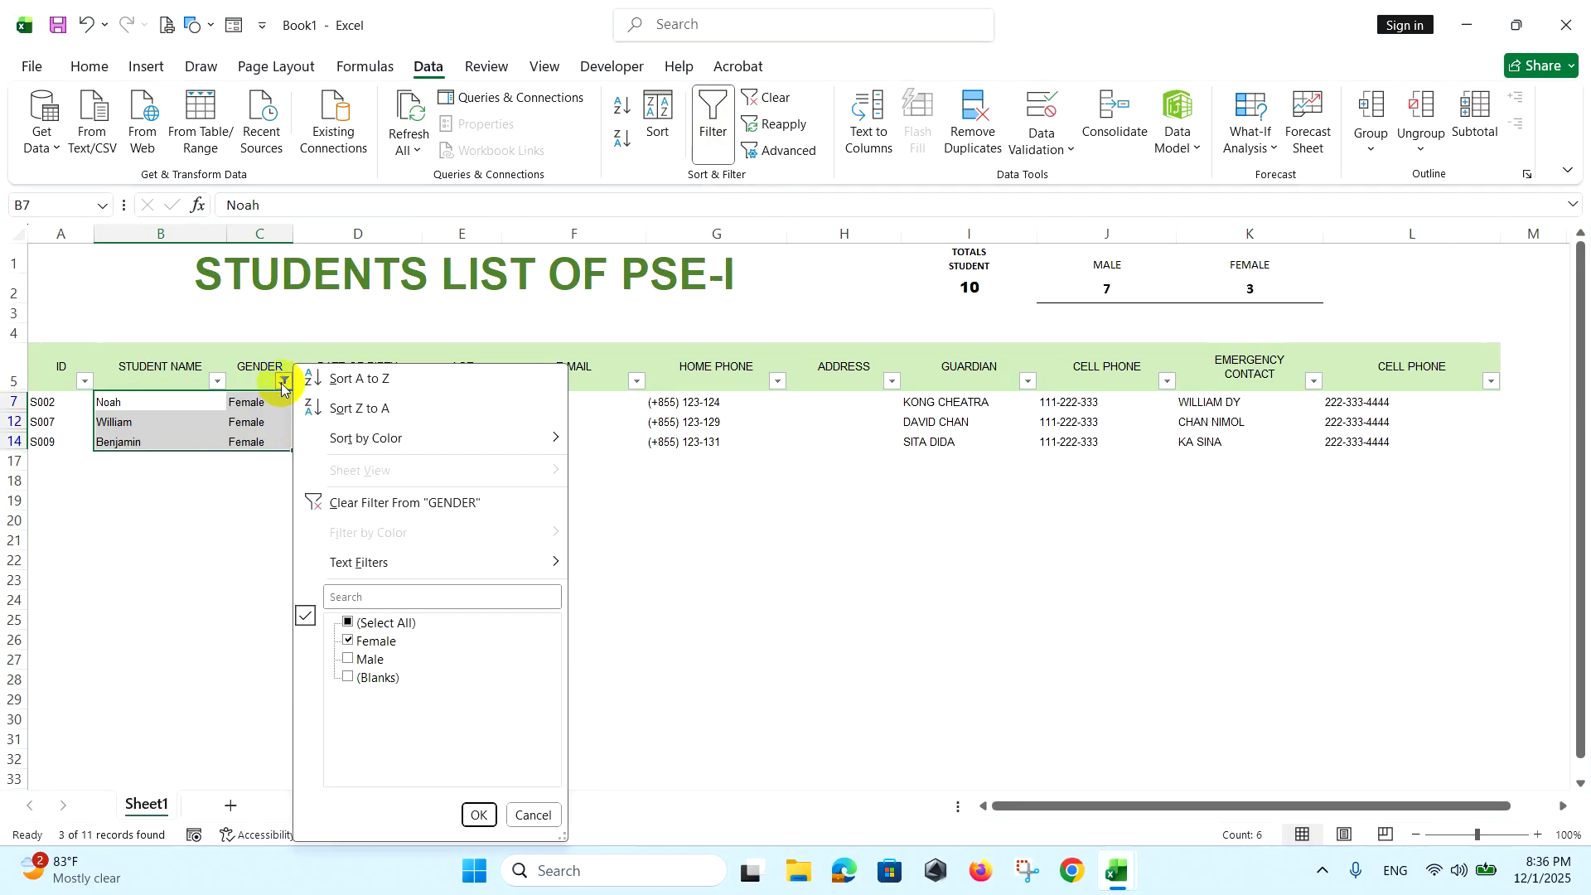
pyautogui.click(393, 623)
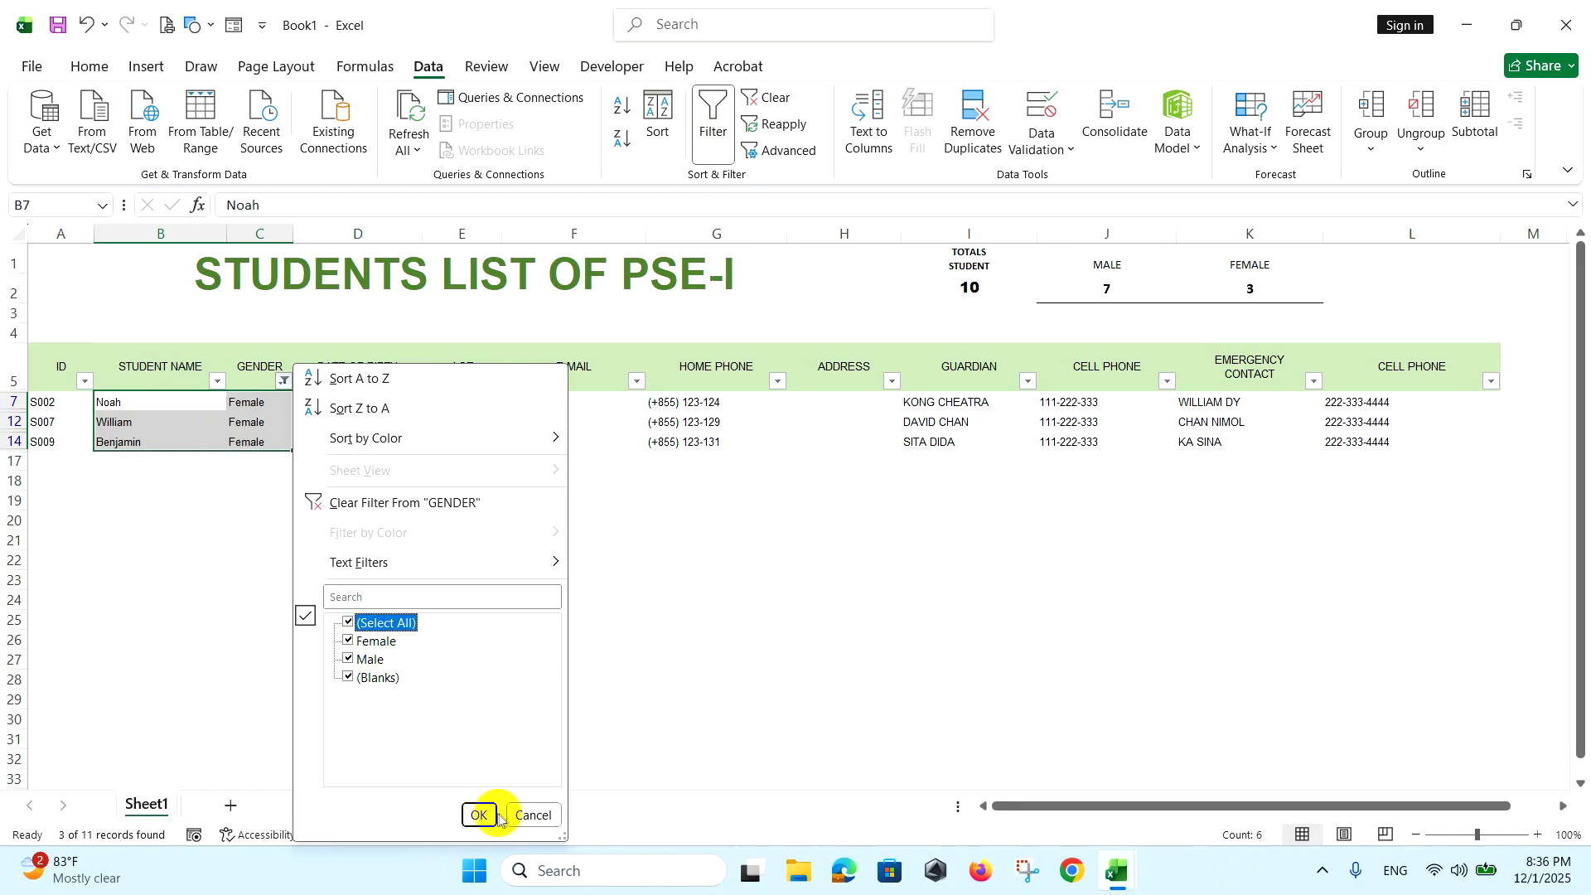
pyautogui.click(479, 814)
pyautogui.click(383, 738)
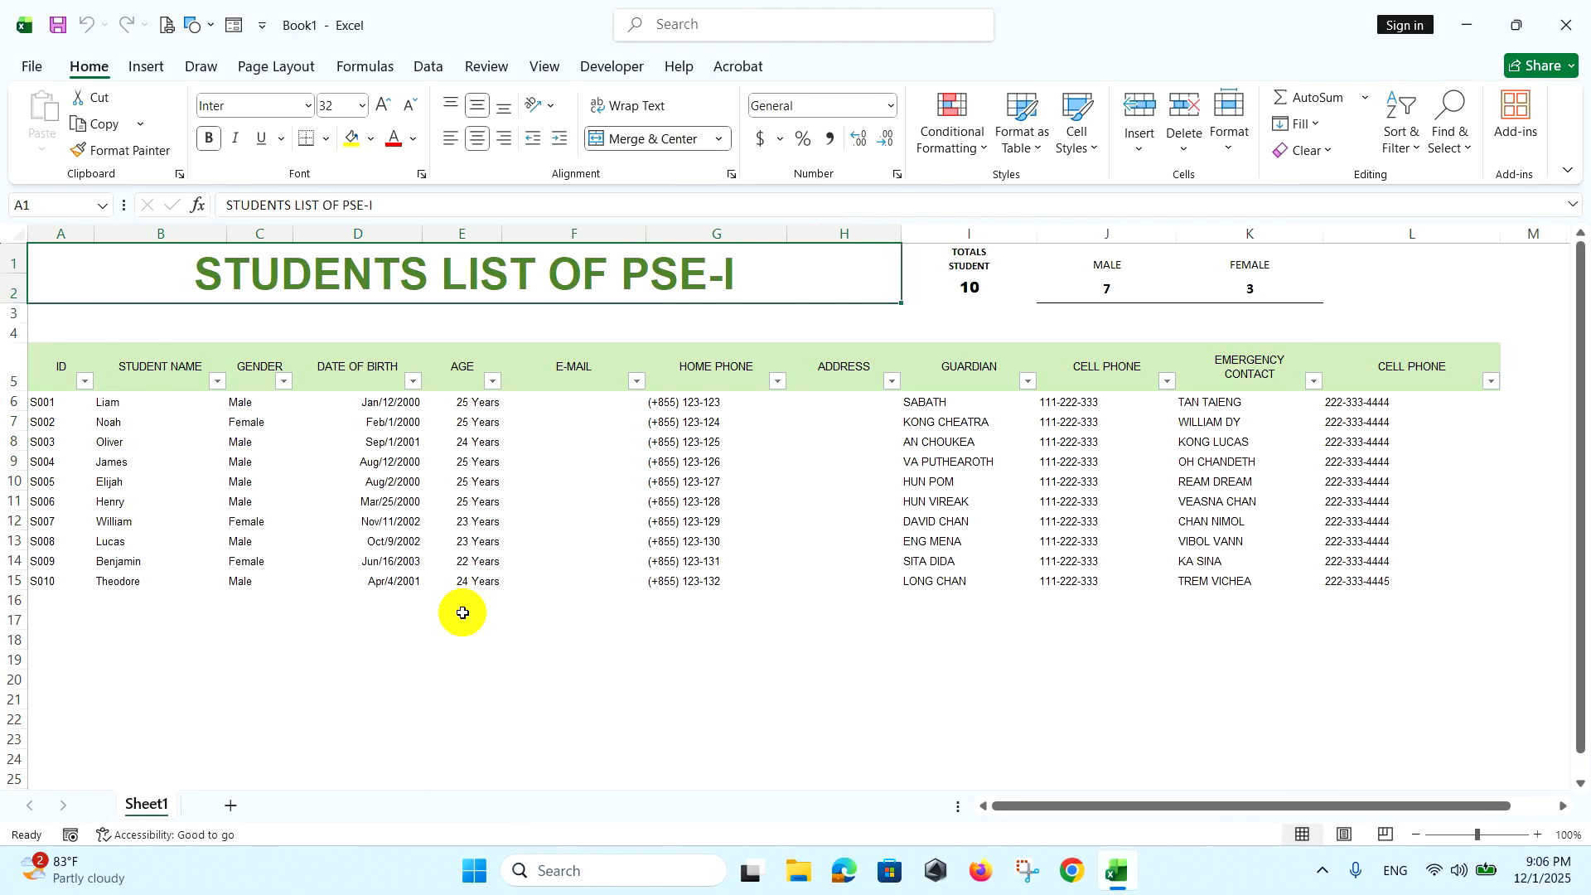
# Freeze the panes at D6 to lock rows 1–5 and columns A–C, and scroll to test it
pyautogui.click(320, 403)
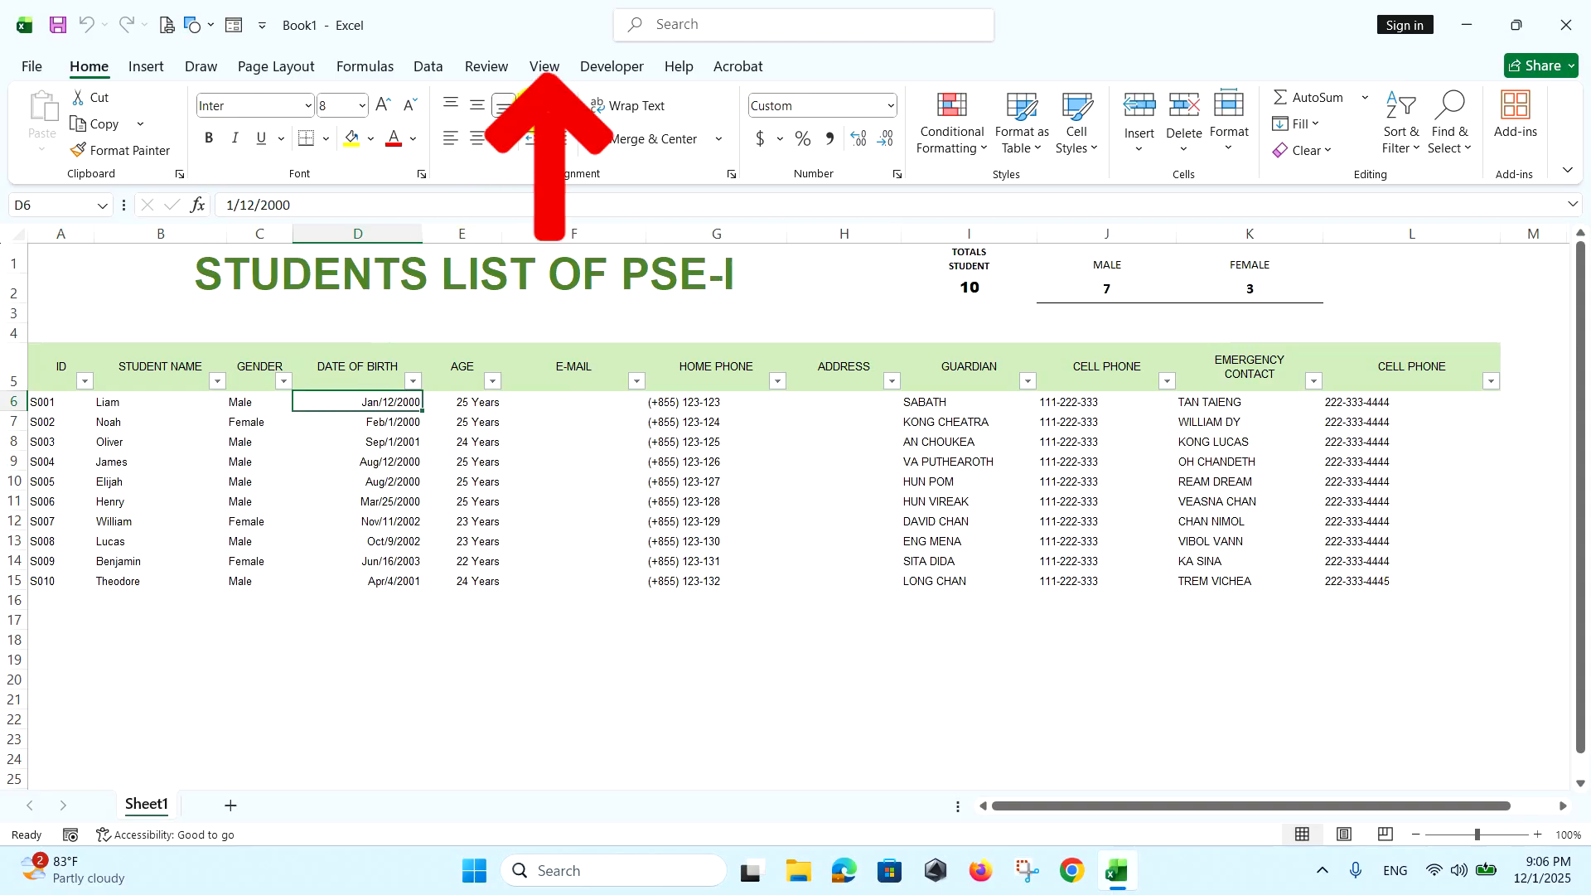
pyautogui.click(545, 66)
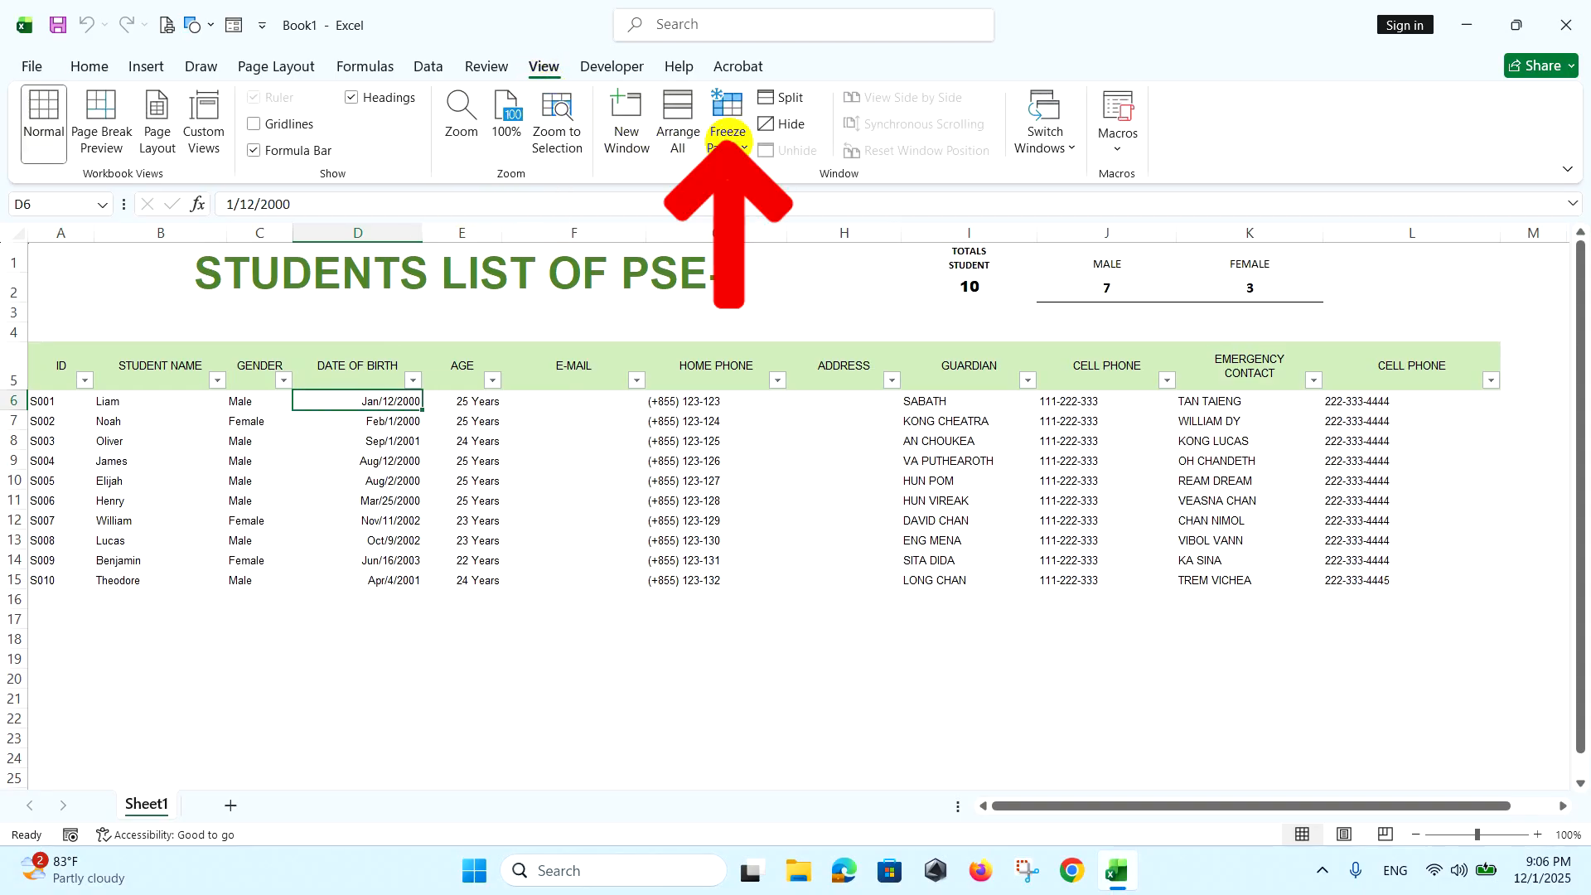
pyautogui.click(729, 145)
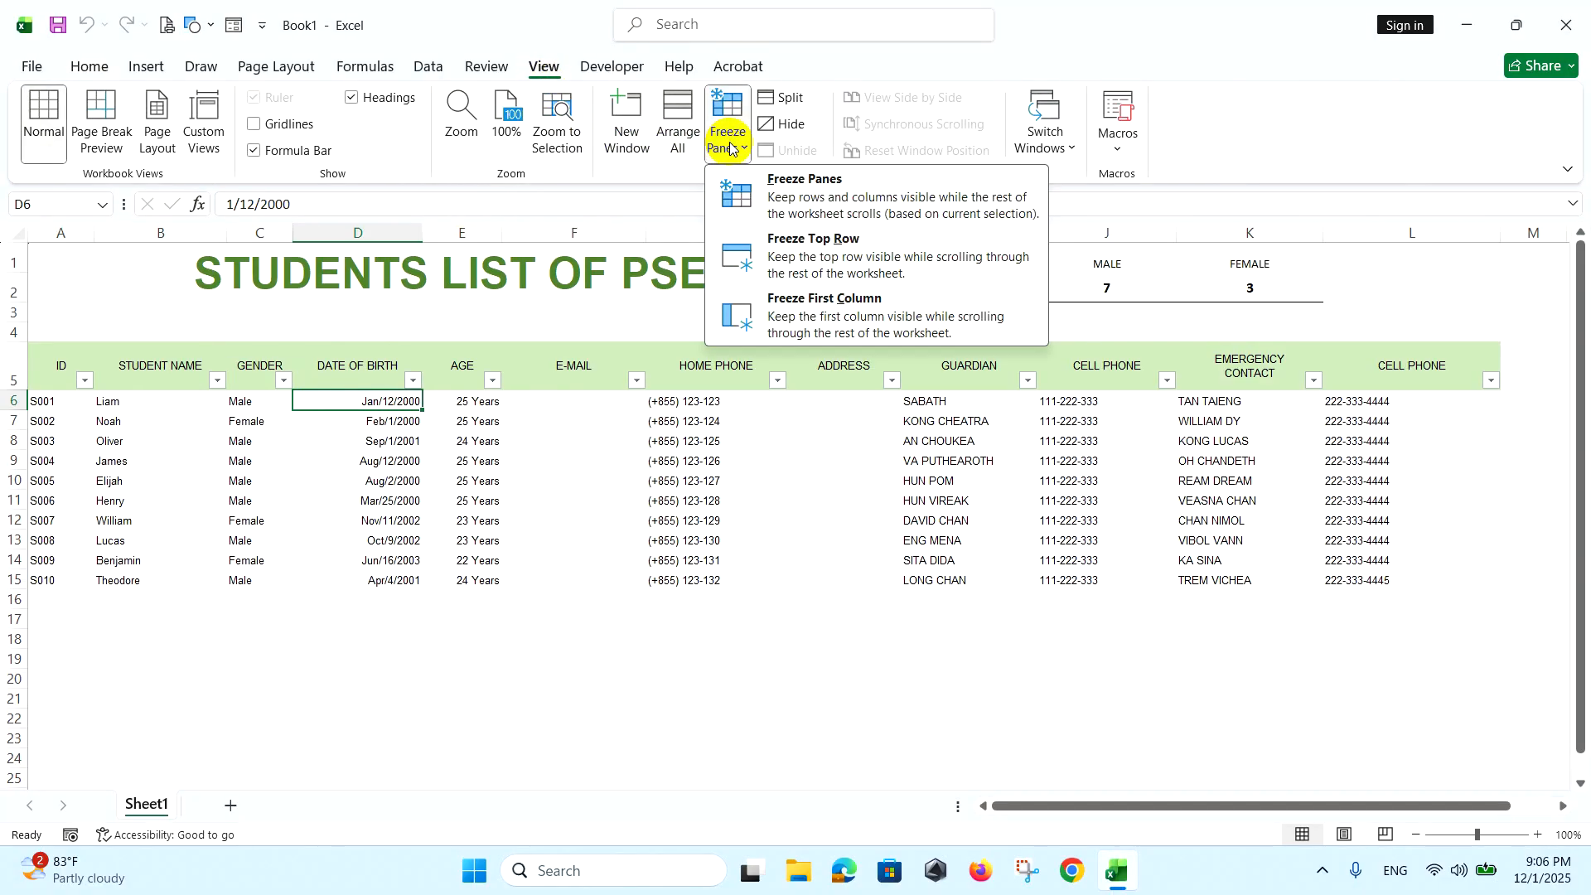
pyautogui.click(729, 199)
pyautogui.scroll(-2, 522, 408)
pyautogui.scroll(2, 434, 480)
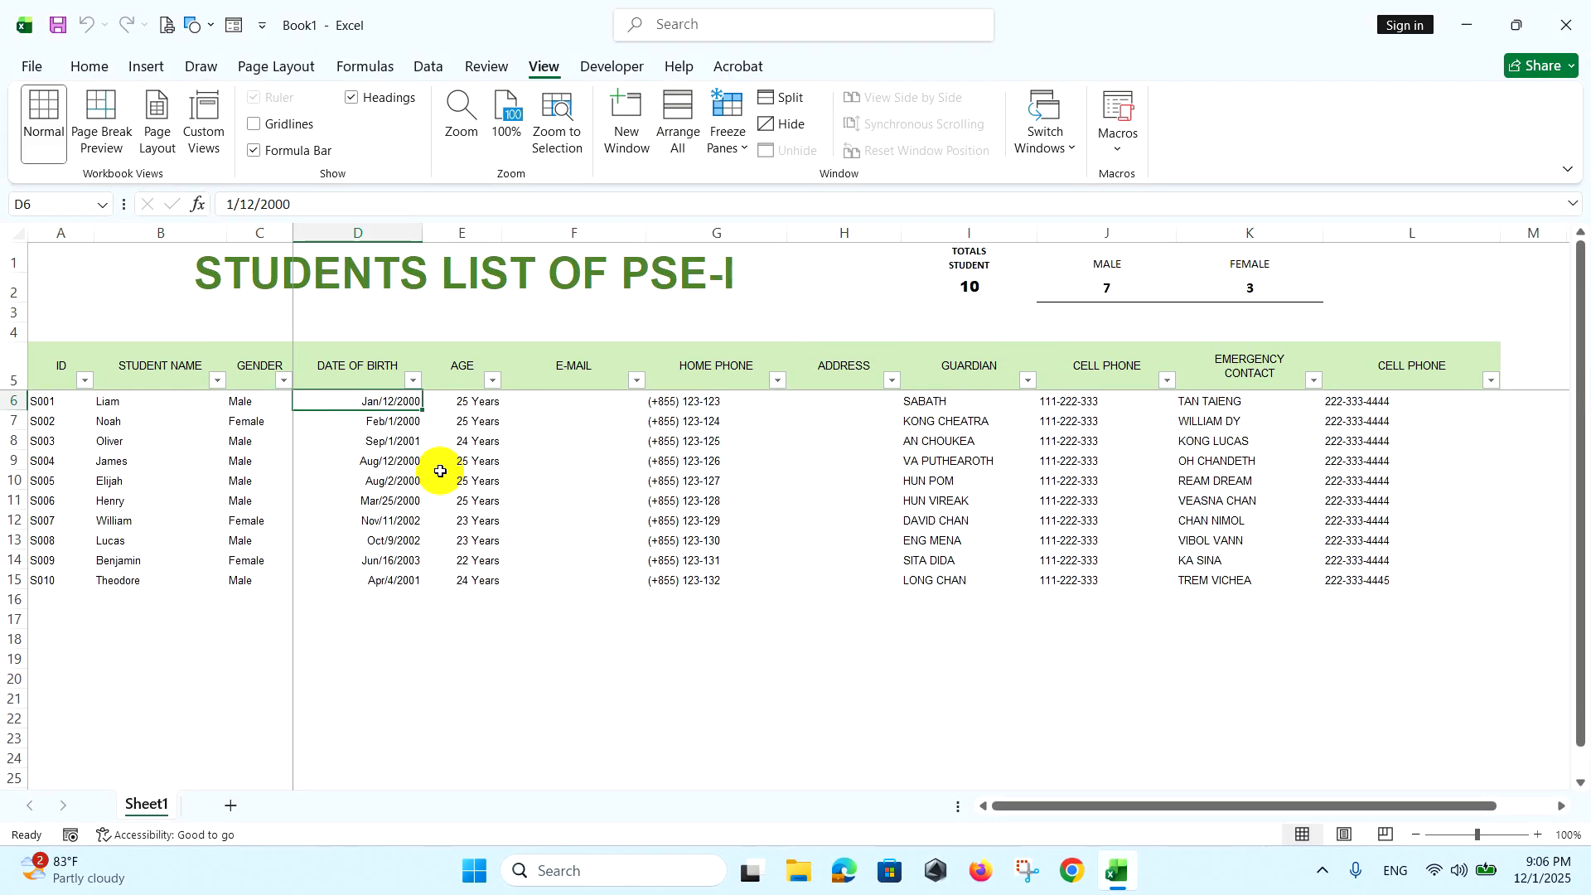
pyautogui.scroll(-2, 440, 475)
pyautogui.scroll(2, 427, 484)
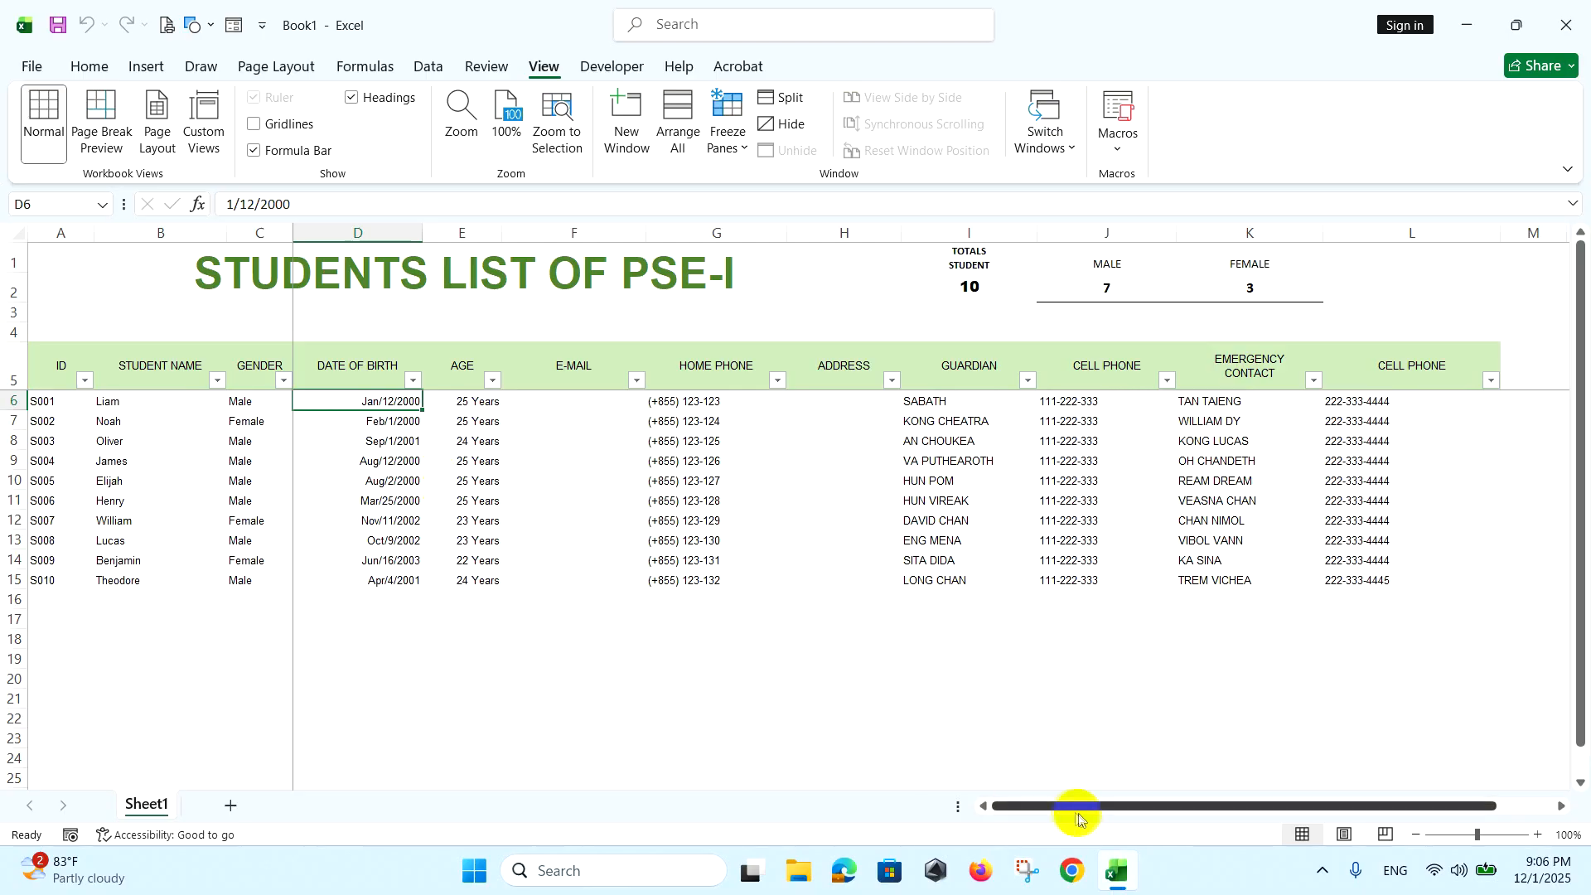
pyautogui.moveTo(1055, 802); pyautogui.dragTo(934, 797)
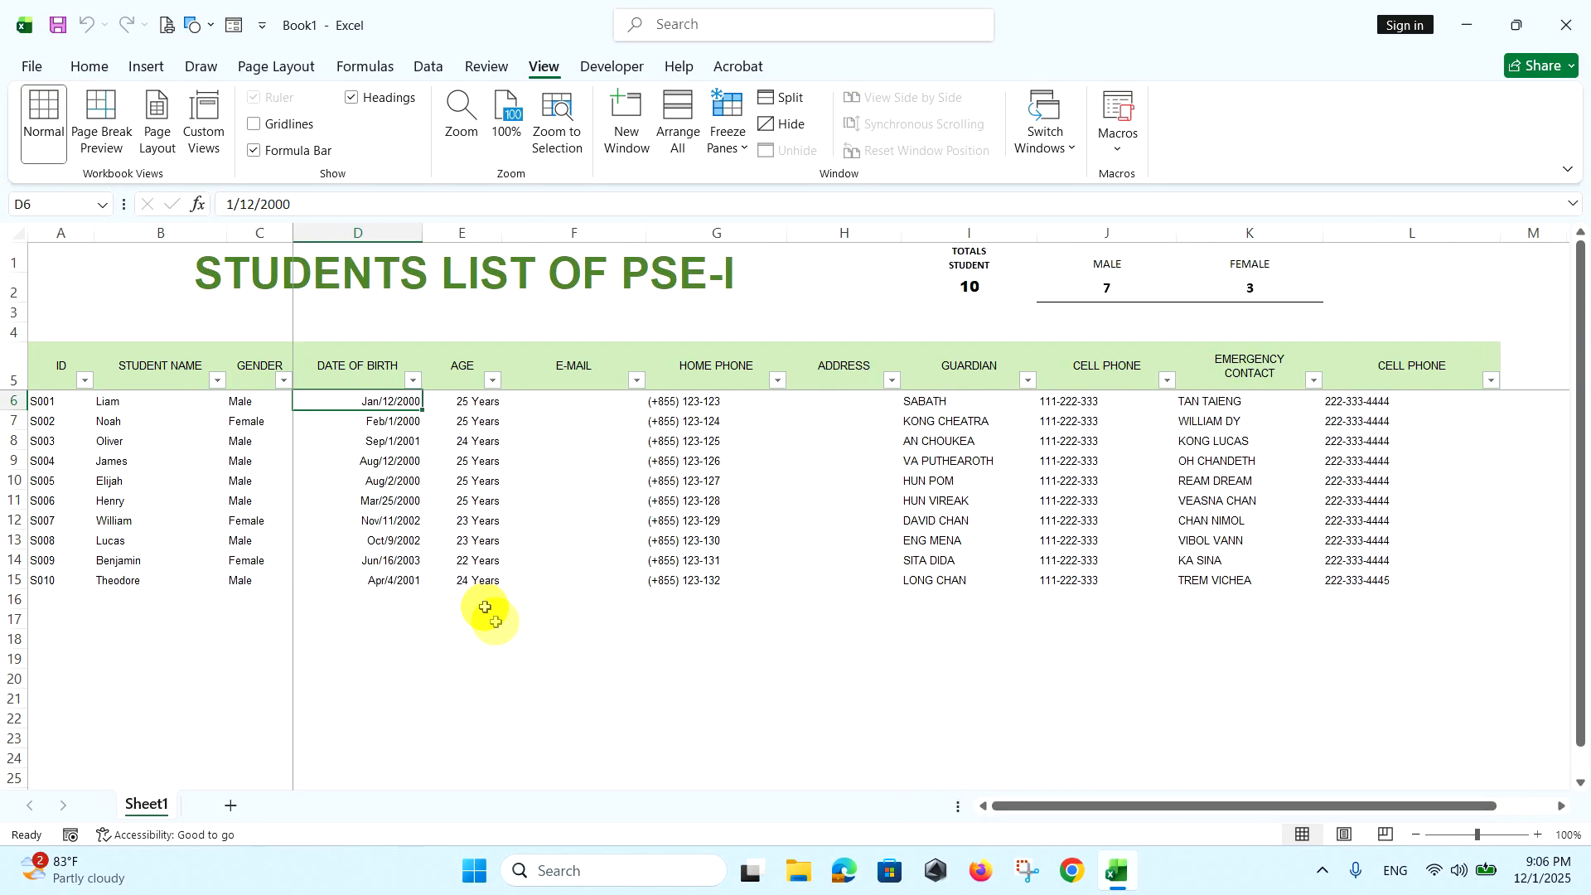
# Scale the student list for printing to fit 1 page wide and 1 page tall
pyautogui.click(232, 286)
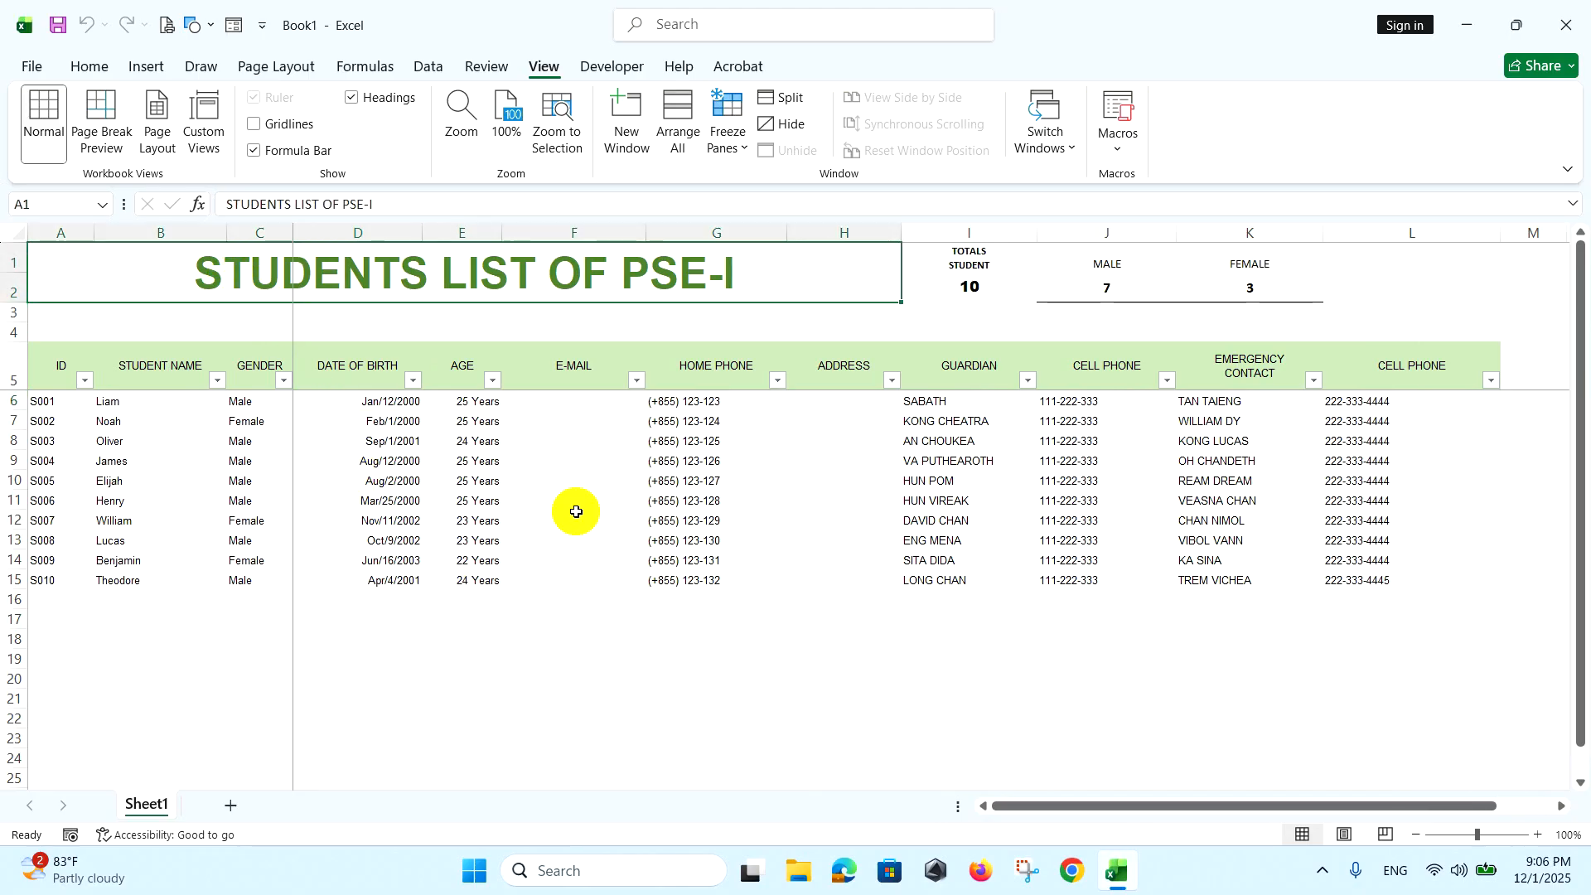
pyautogui.click(306, 76)
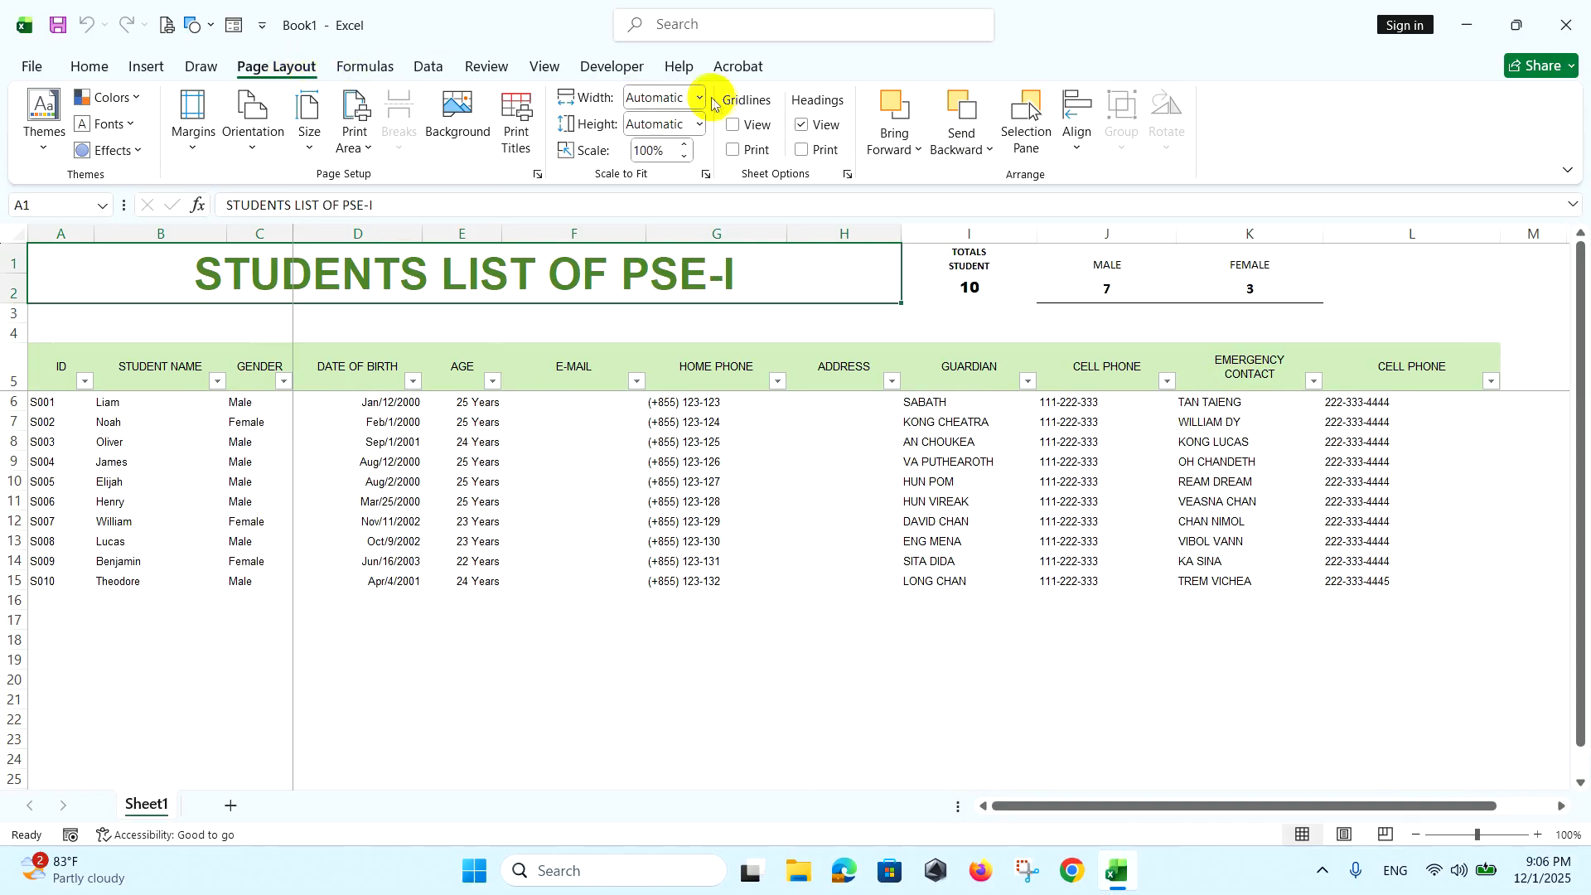
pyautogui.click(700, 98)
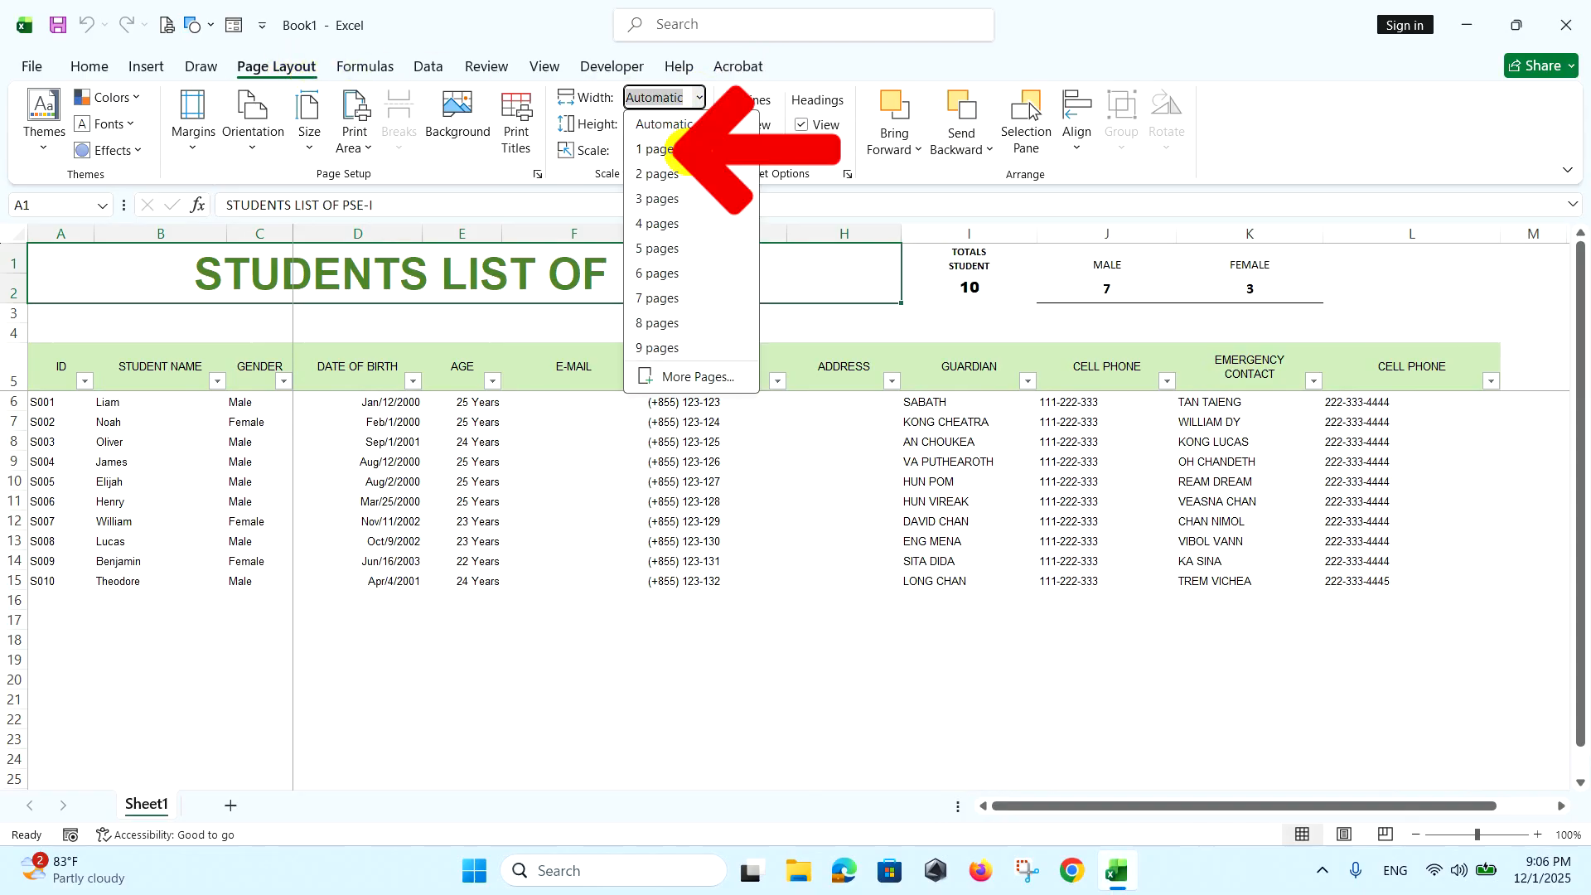
pyautogui.click(686, 151)
pyautogui.click(700, 124)
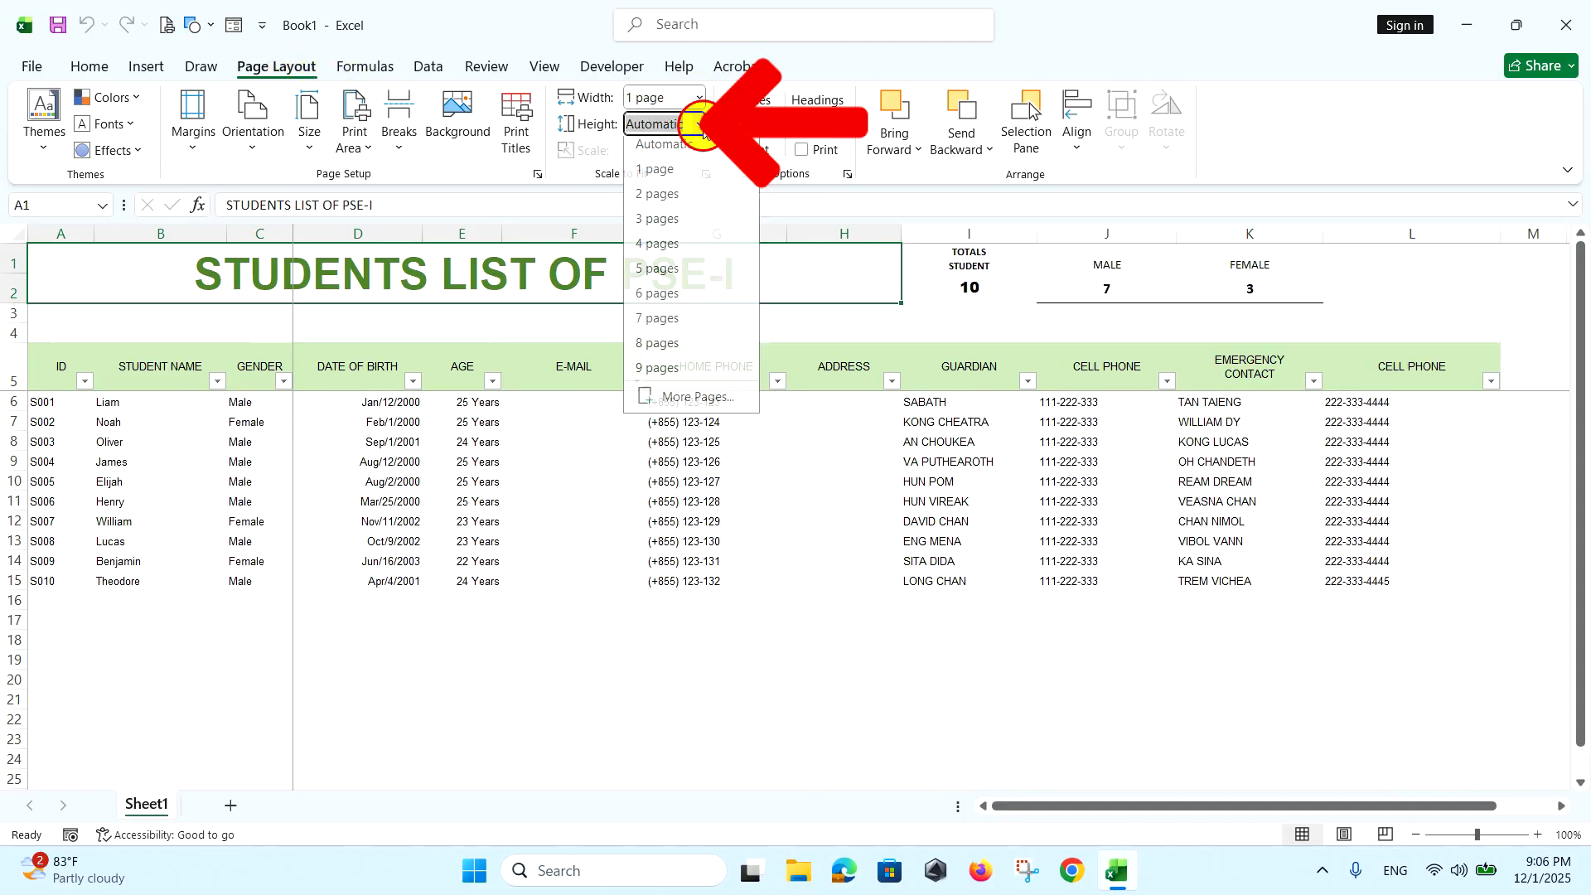
pyautogui.click(686, 176)
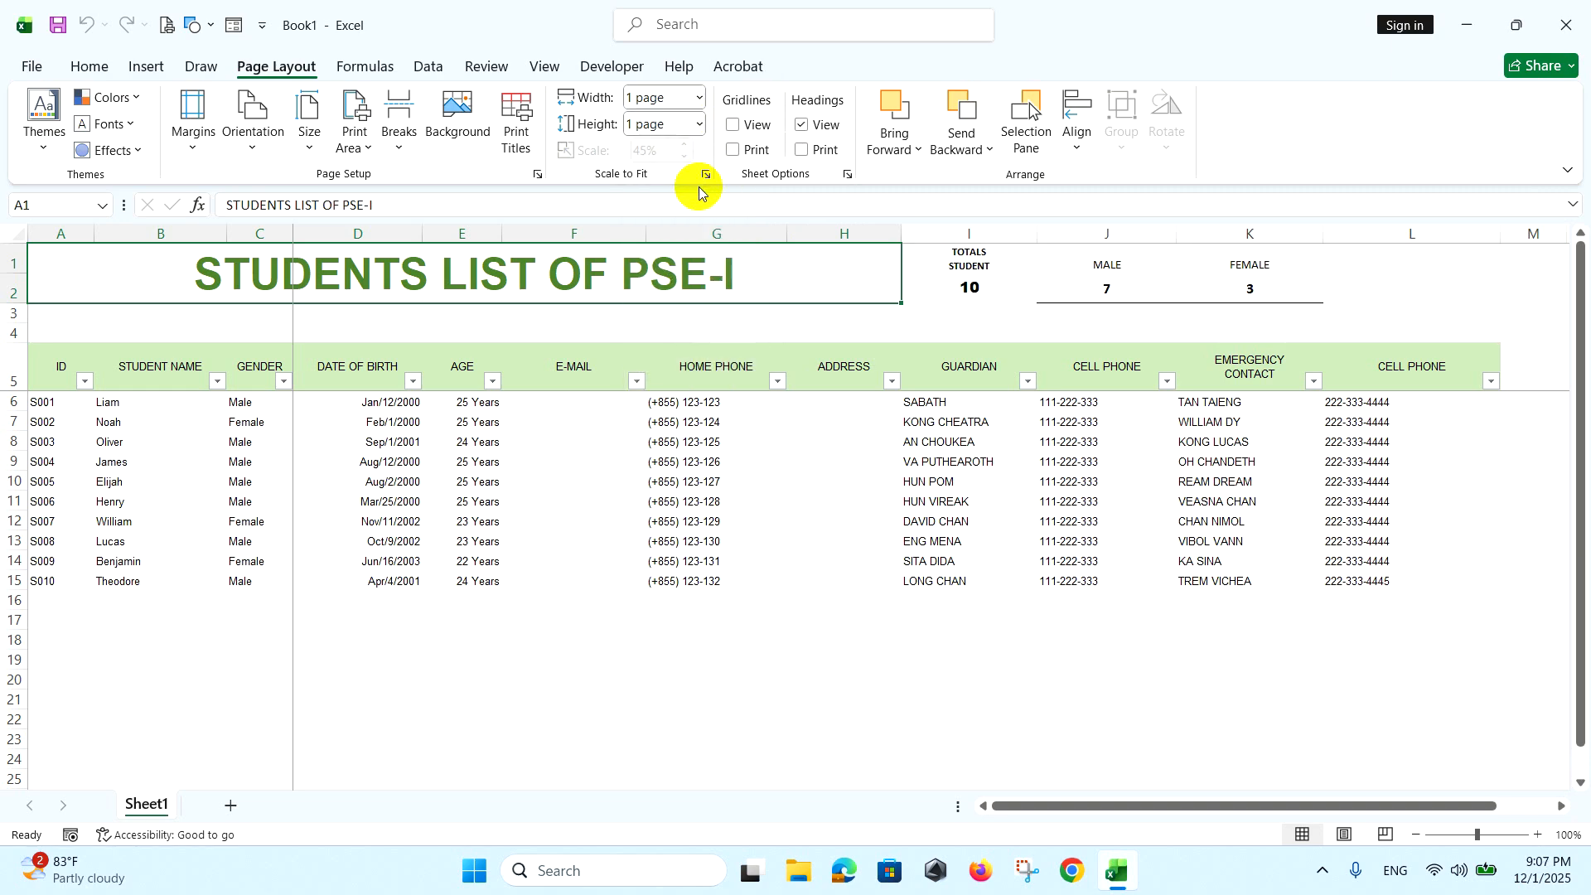
# Open the print preview of the student list and set the page to Landscape Orientation
pyautogui.click(30, 68)
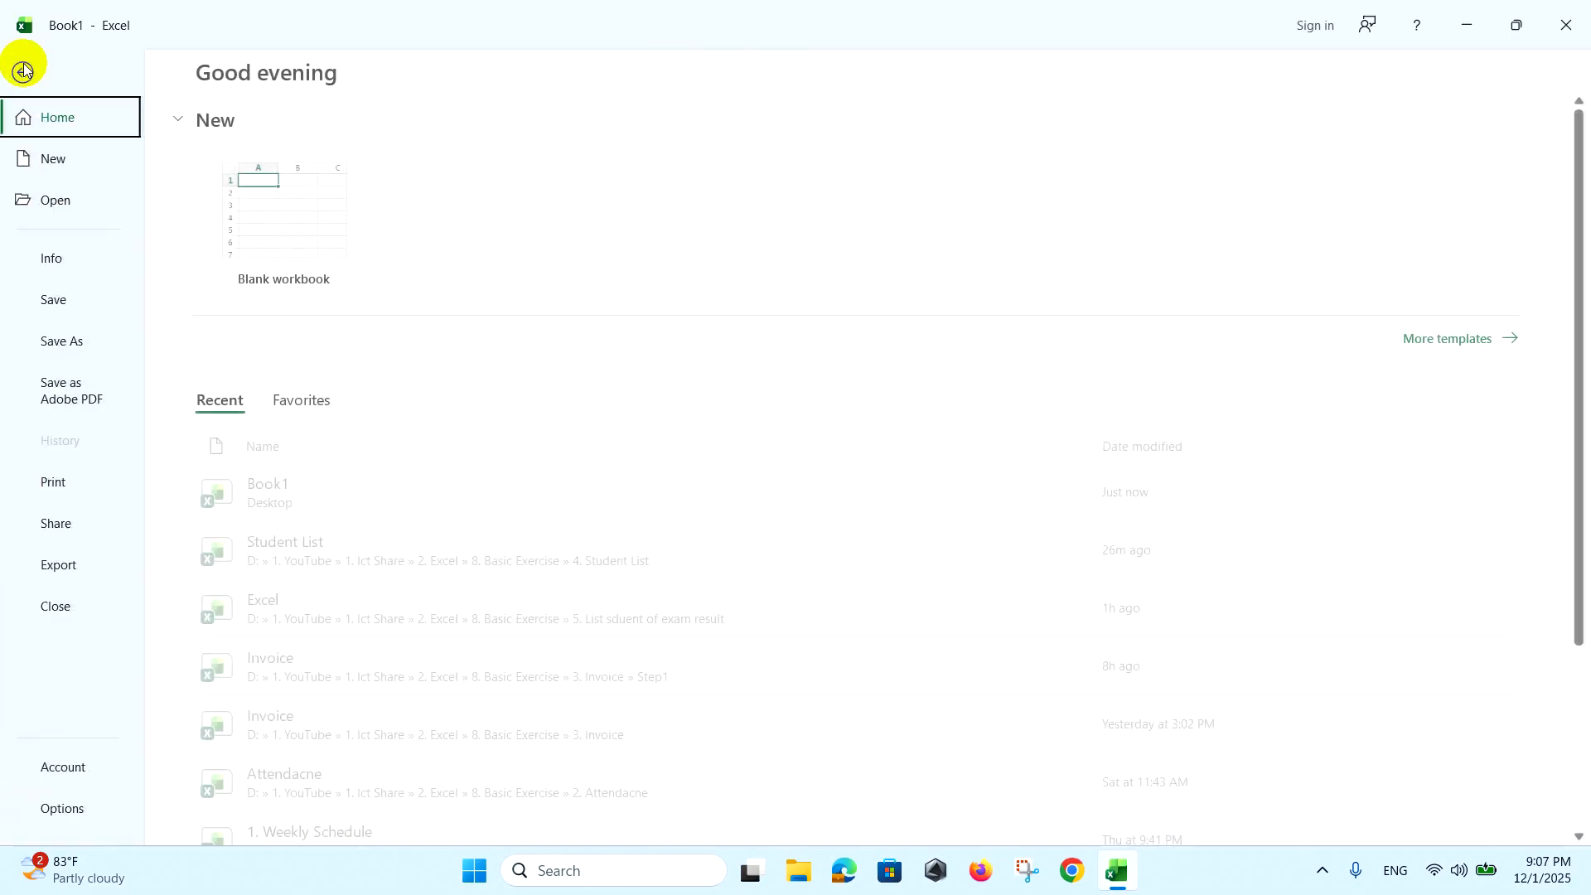
pyautogui.click(76, 487)
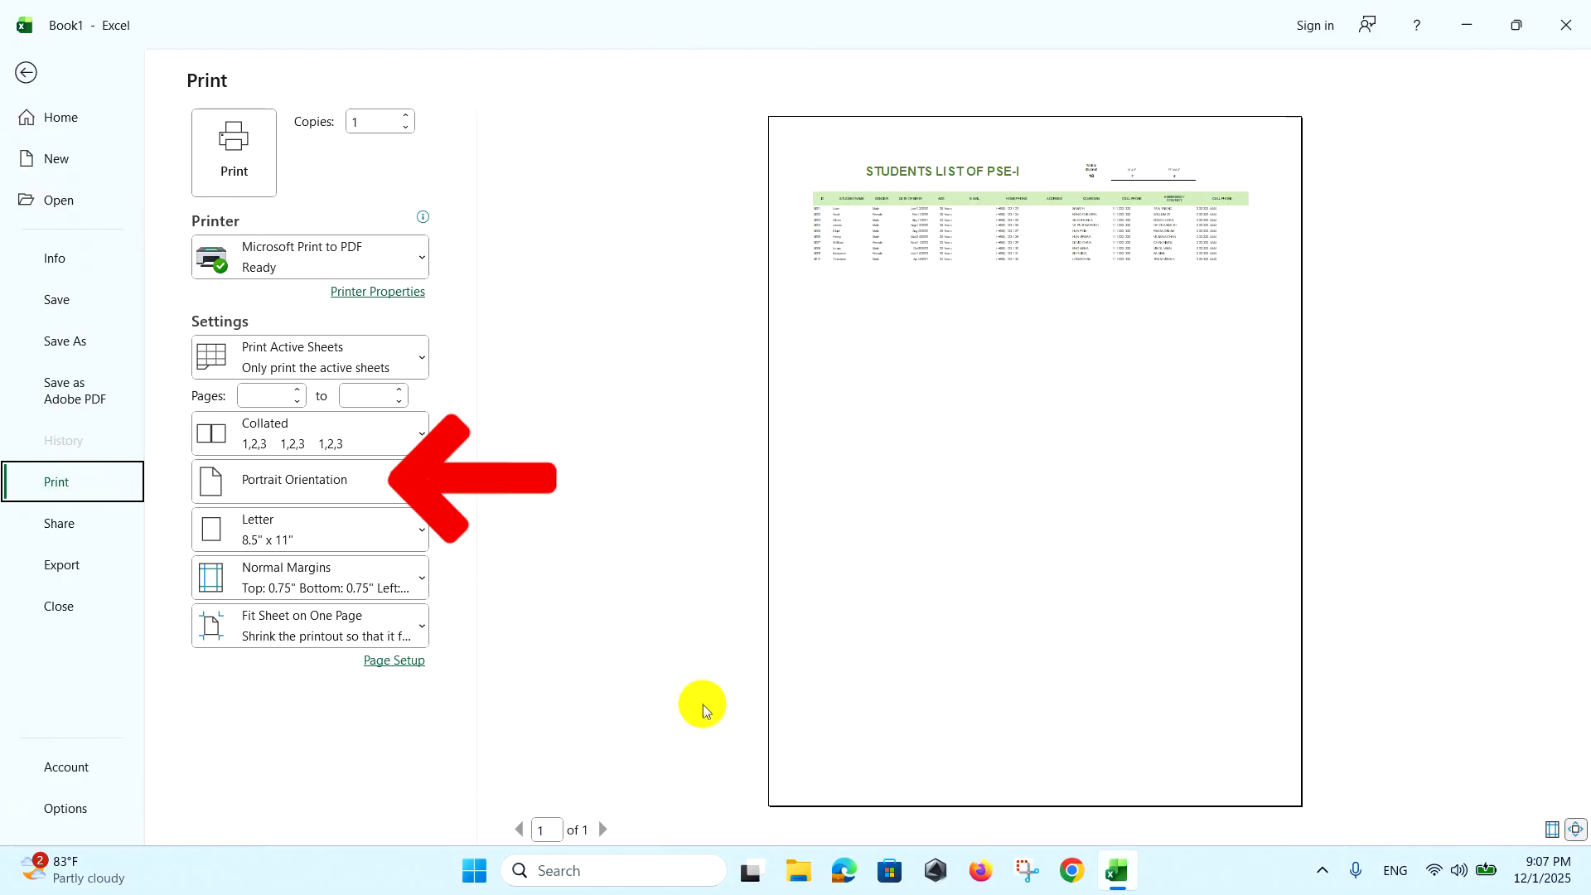
pyautogui.click(414, 482)
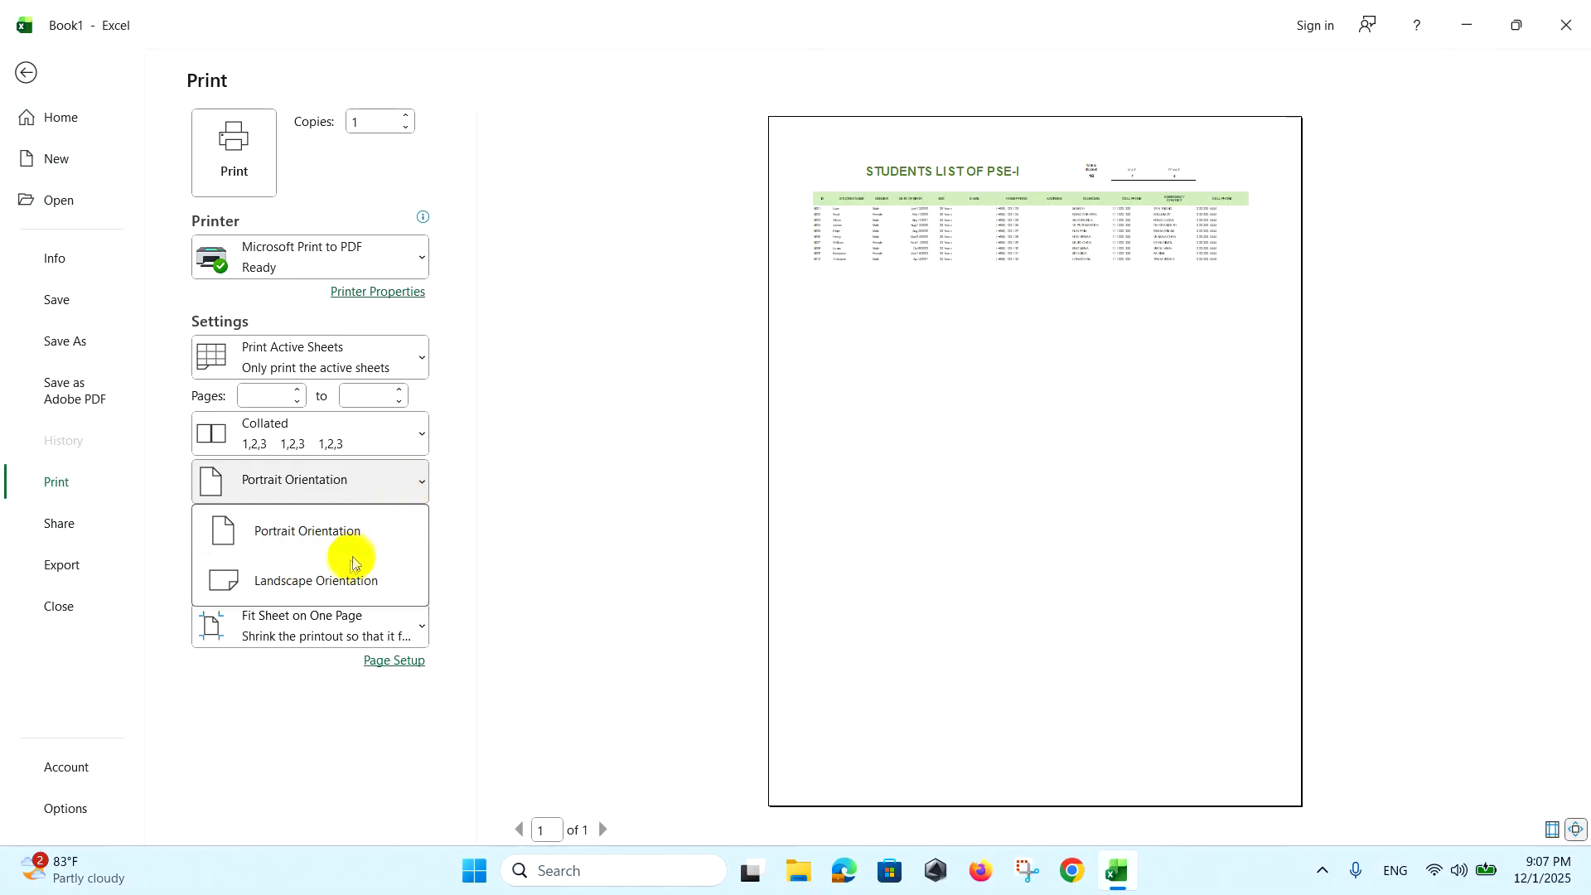
pyautogui.click(337, 586)
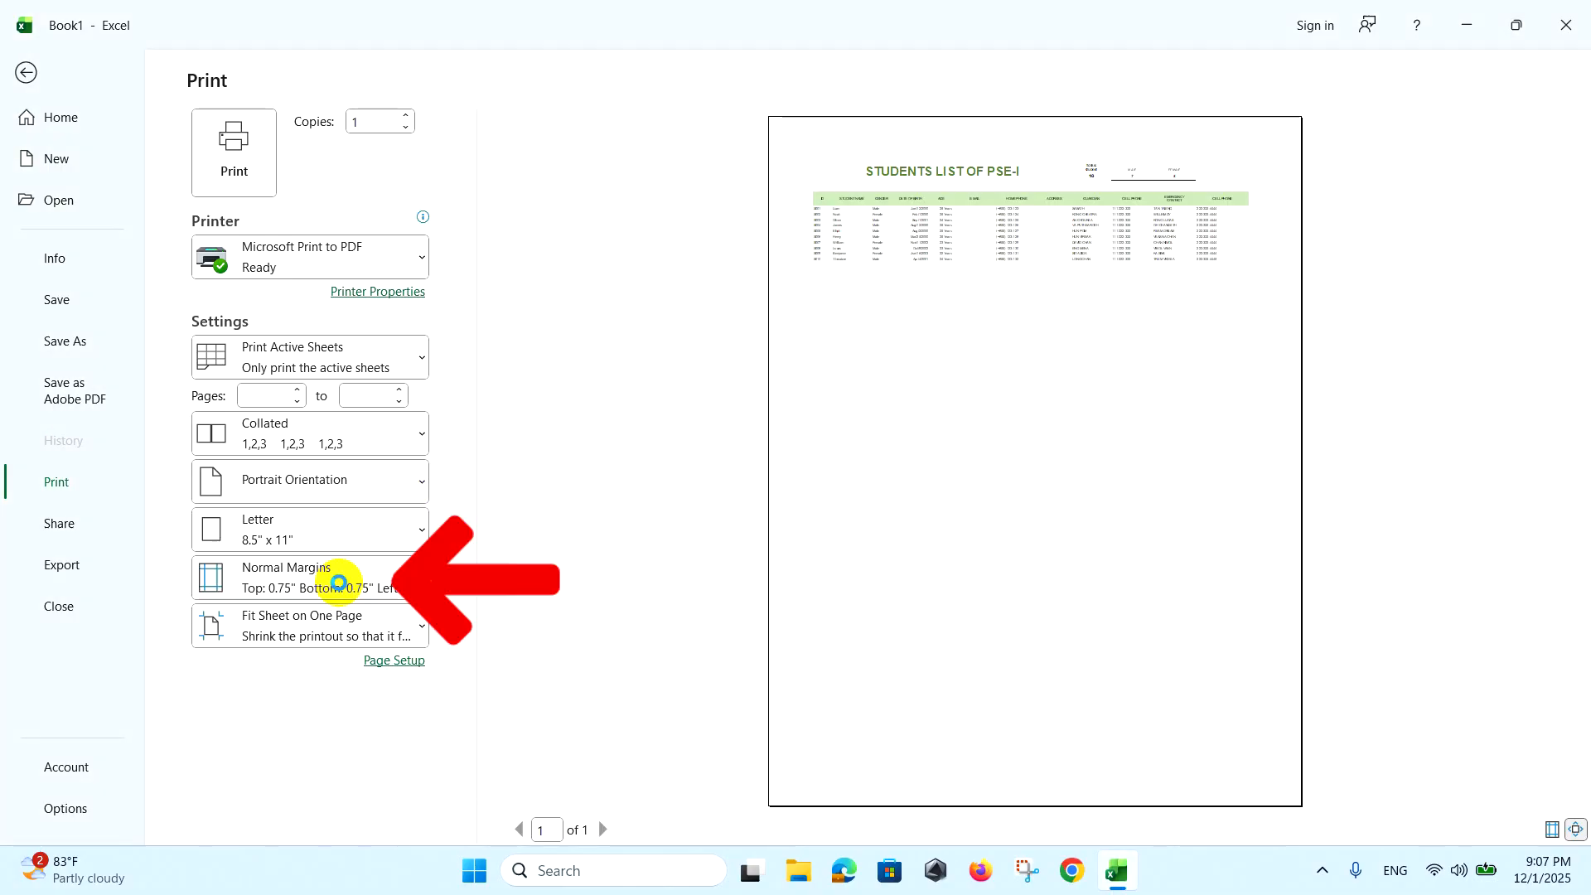